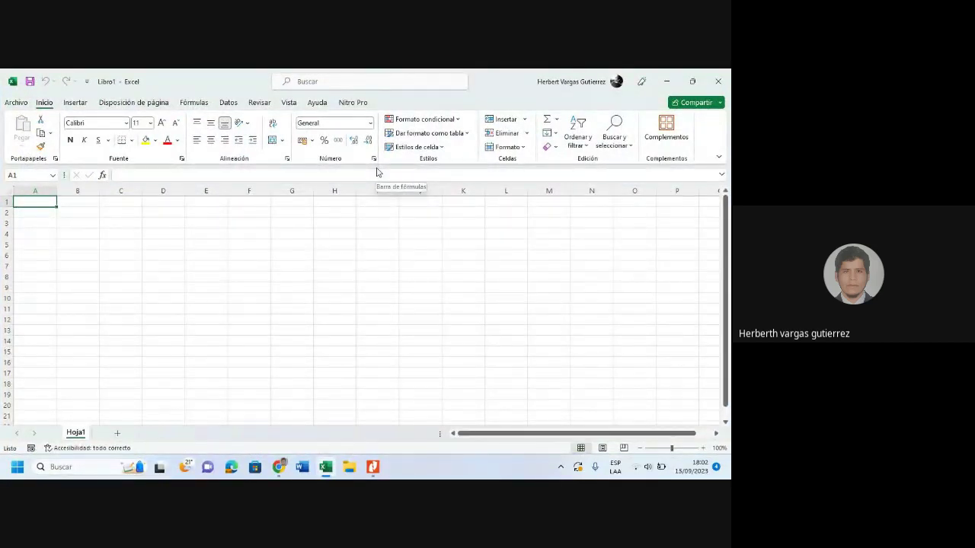
Enlarge the worksheet view of Hoja1 to 150% zoom
left_click(65, 236)
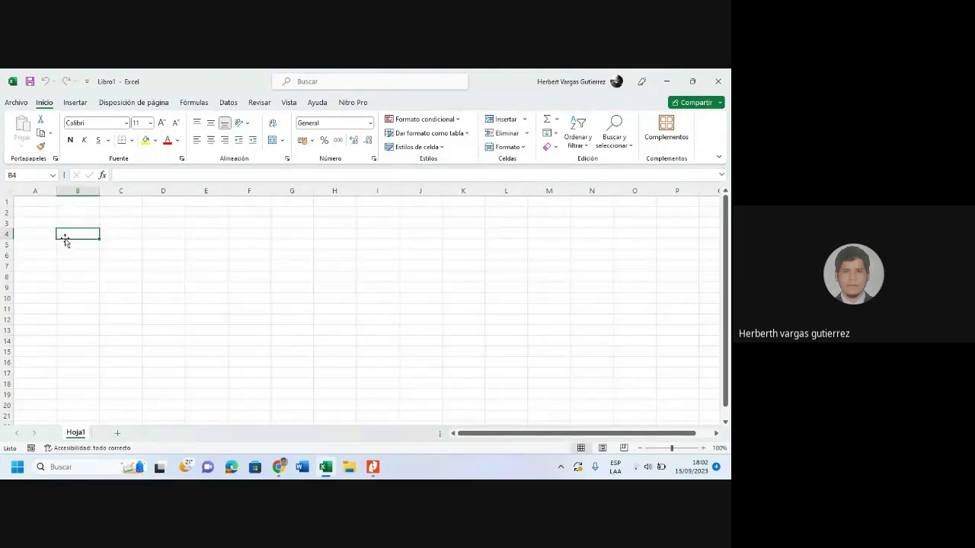
left_click(702, 451)
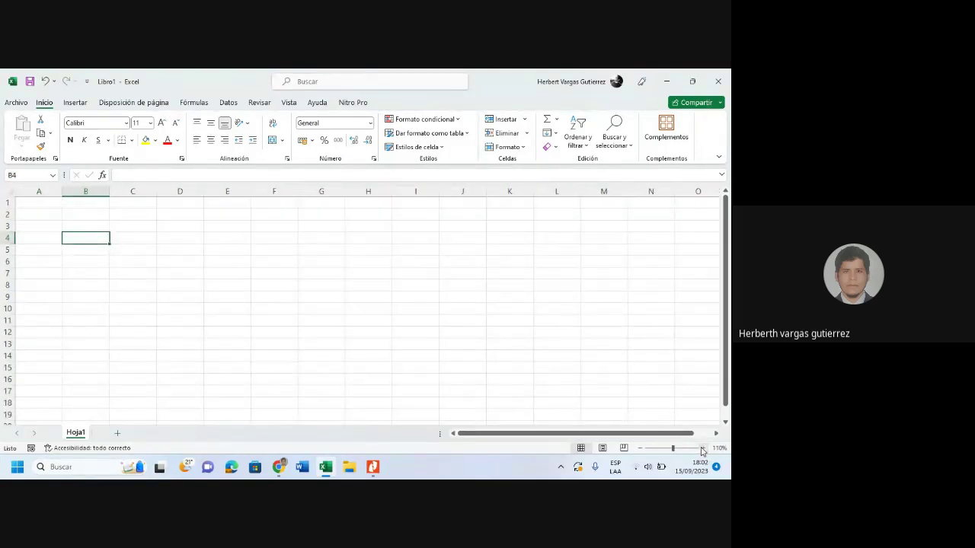
left_click(703, 451)
left_click(703, 450)
left_click(703, 450)
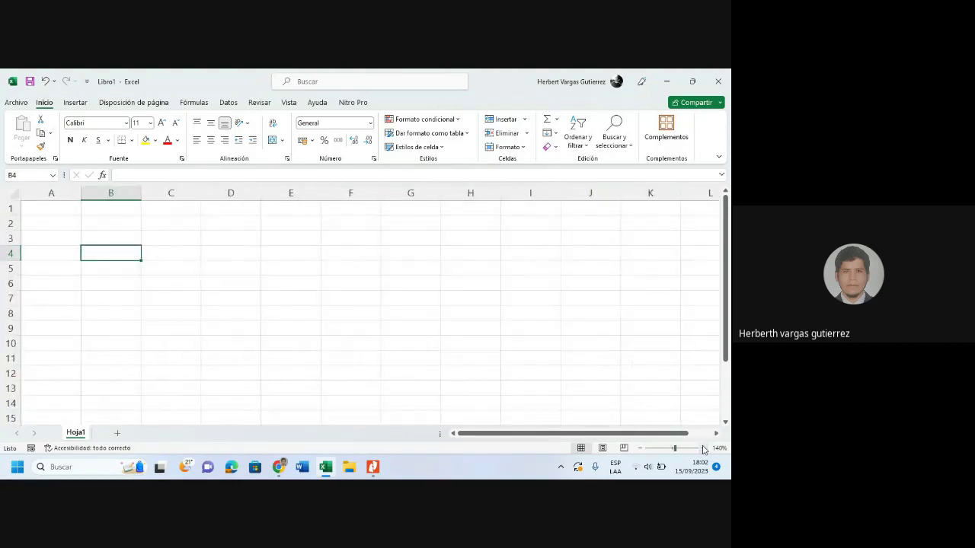
left_click(703, 451)
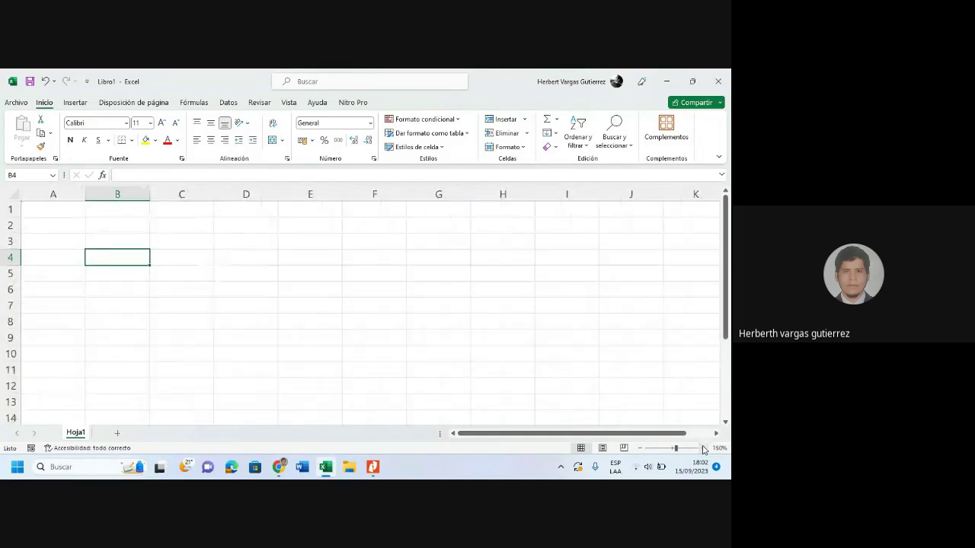
left_click(727, 278)
Enter the heading "Notas" in cell B3
left_click(122, 241)
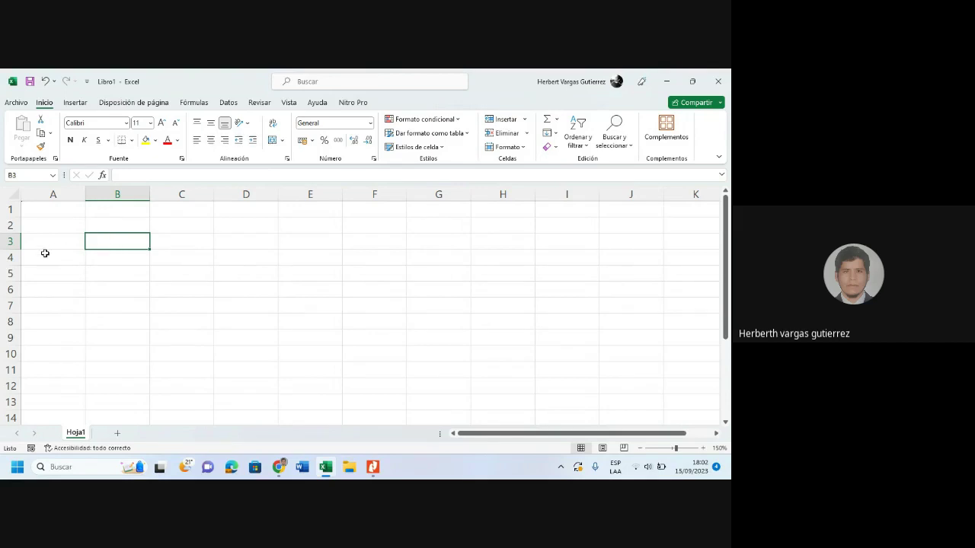
type("Nota")
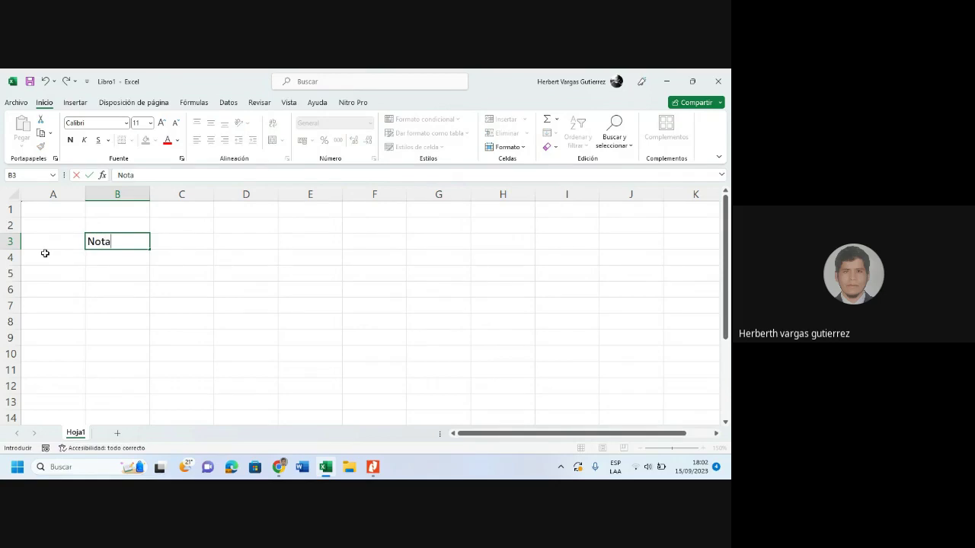
type("s")
left_click(108, 254)
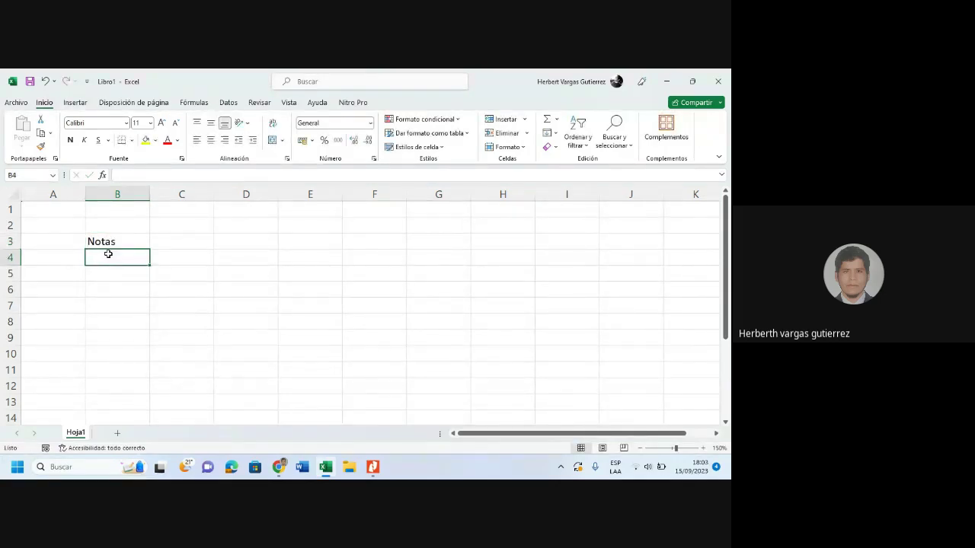
Fill cells B4 to B8 under the Notas heading with the grades 15, 16, 13, 12 and 20
type("15")
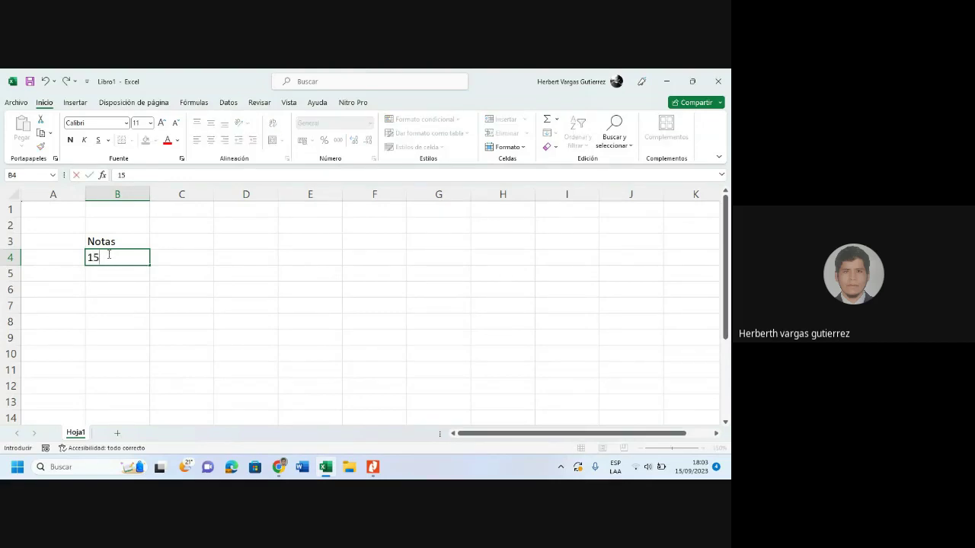
key("Return")
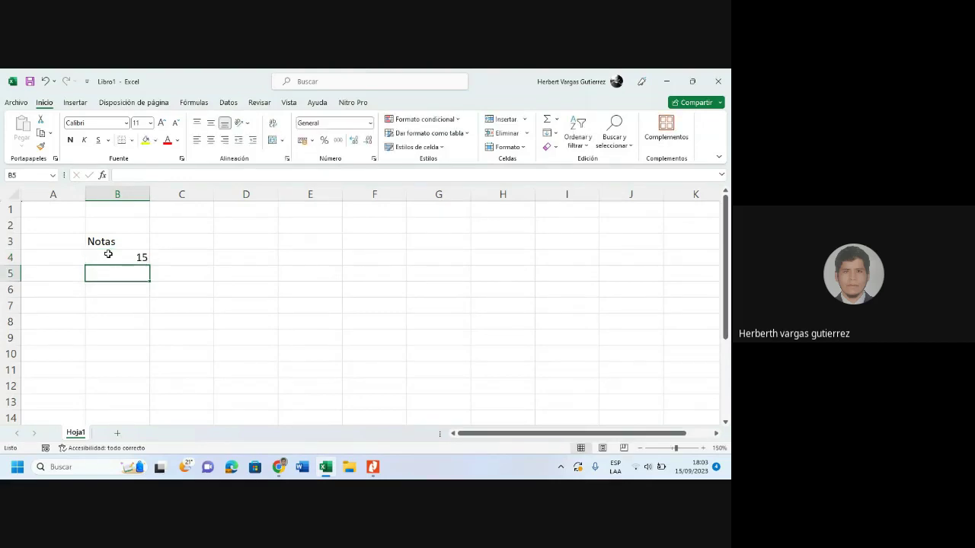
type("16")
key("Return")
type("13")
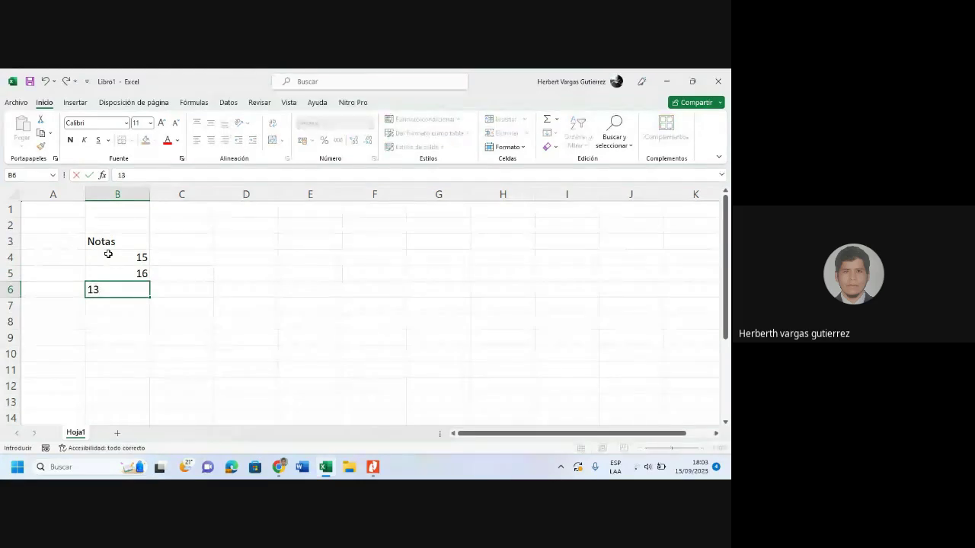
key("Return")
type("12")
key("Return")
type("20")
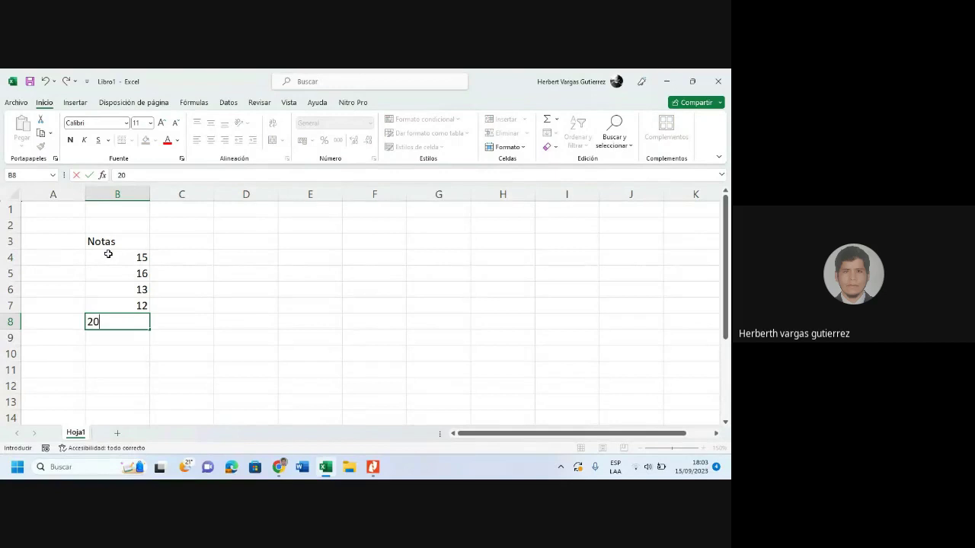
key("Return")
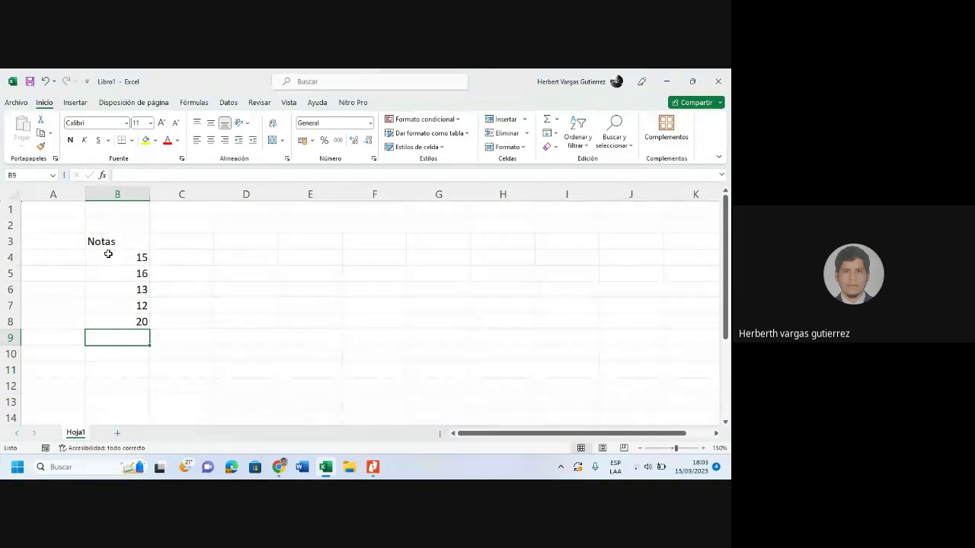
Select the grades in B4:B8 to check their average, count and sum
left_click(190, 258)
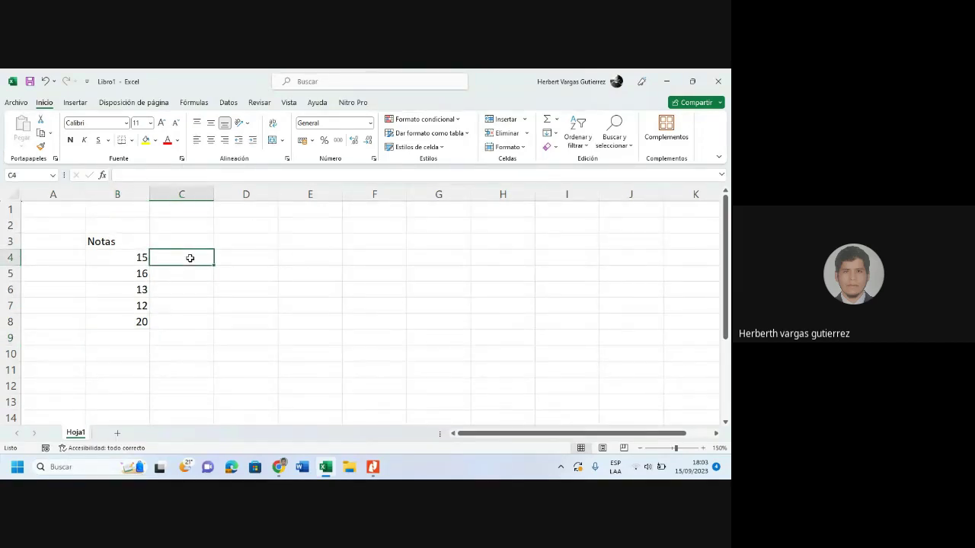
left_click(107, 259)
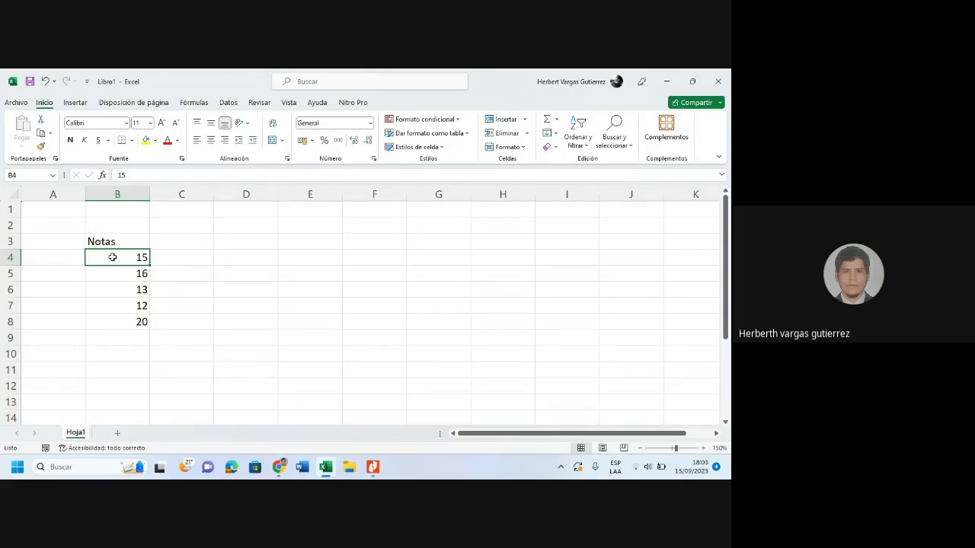
left_click_drag(112, 258, 110, 321)
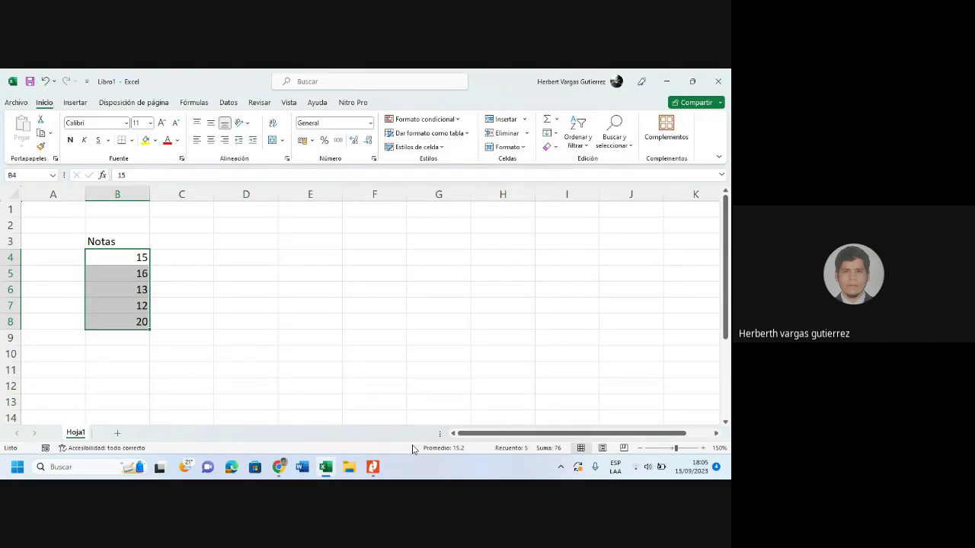
Add the grade 18 in cell B9 and select B4:B9 to check the average, count and sum
left_click(120, 334)
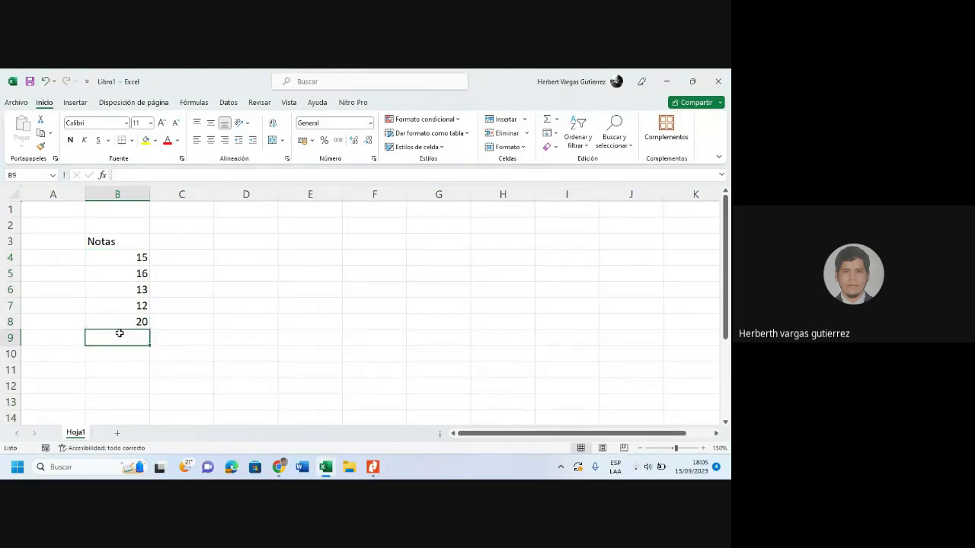
type("18")
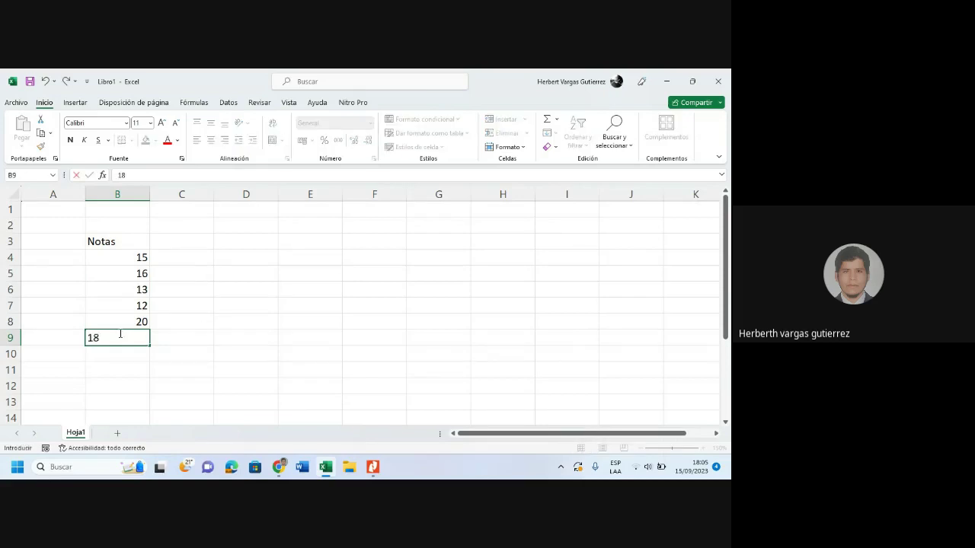
left_click(178, 324)
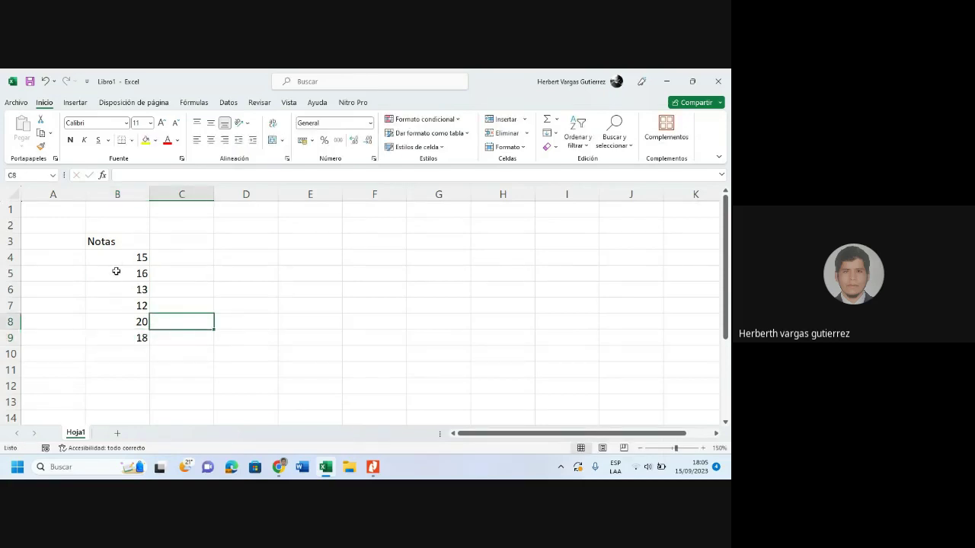
left_click_drag(135, 258, 125, 335)
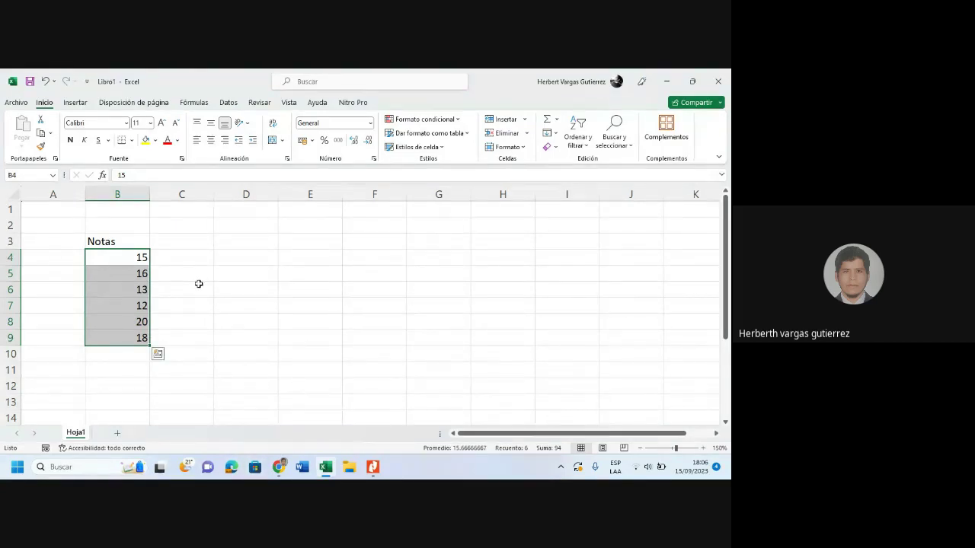
Enter the heading "Sueldos" in cell D3
left_click(194, 262)
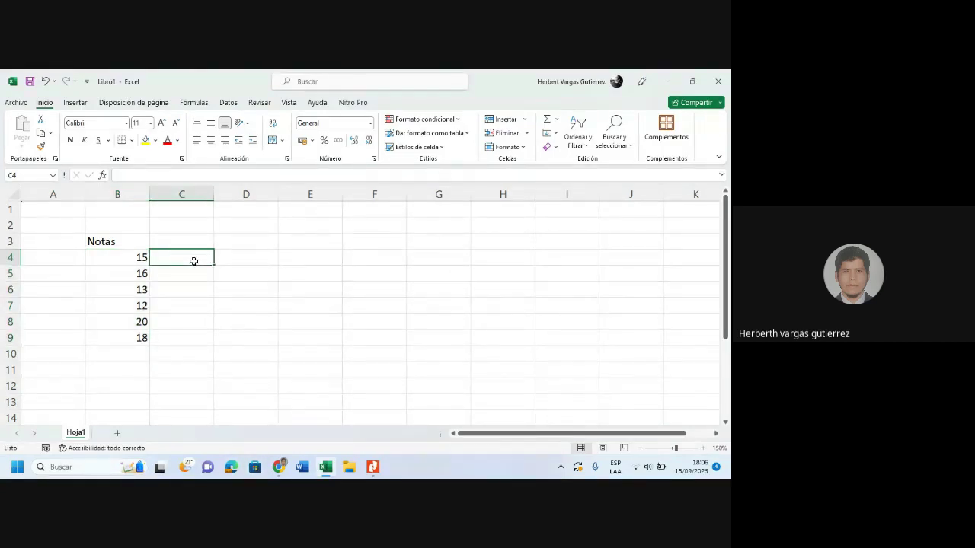
left_click(256, 259)
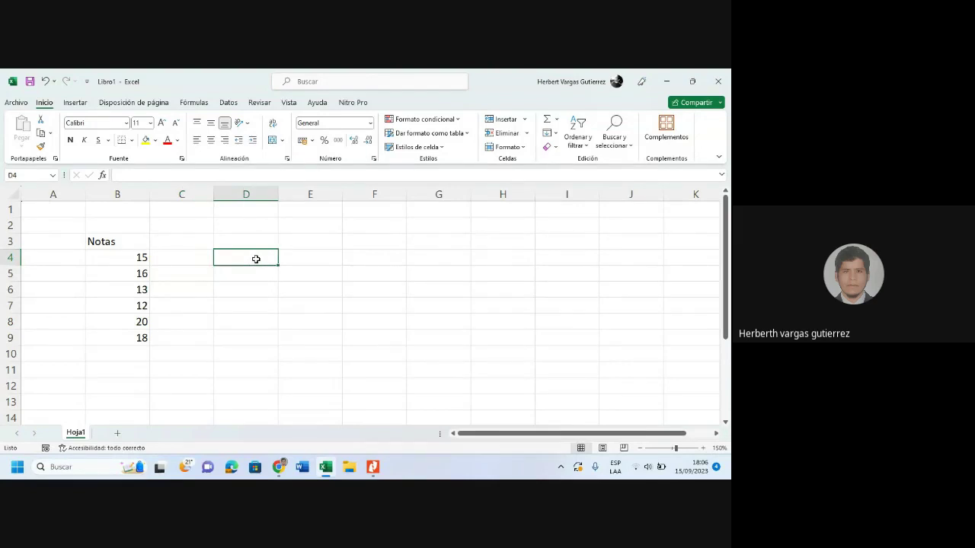
left_click(232, 242)
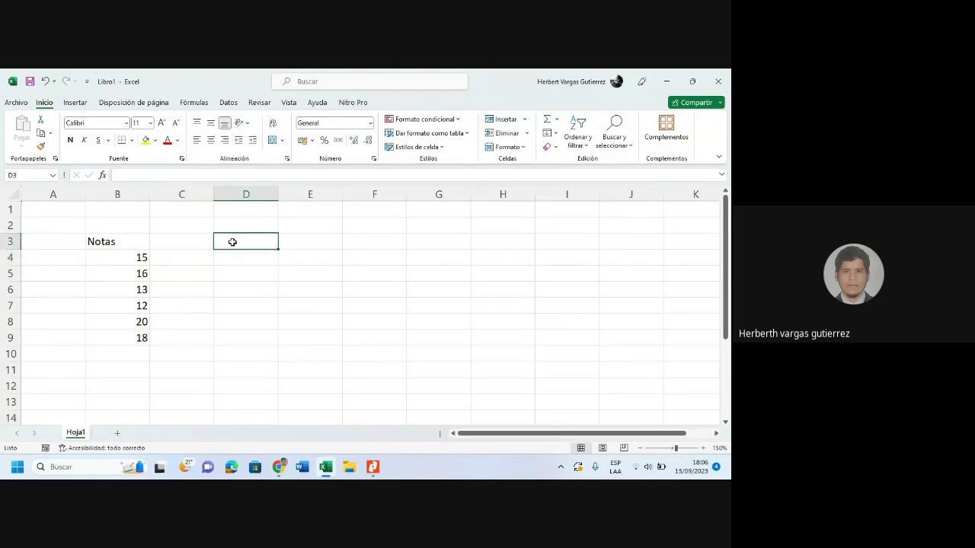
type("SU")
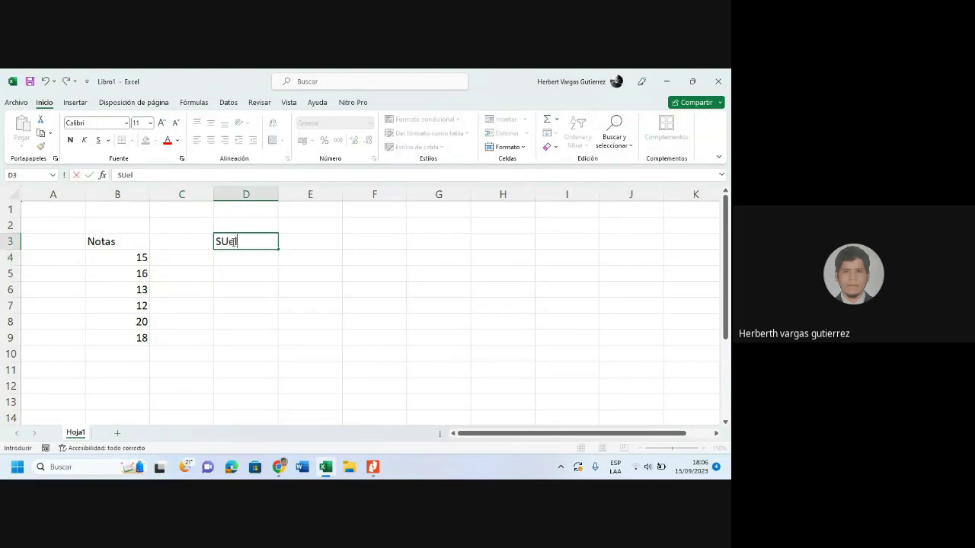
key("BackSpace")
type("e")
key("BackSpace")
type("ueldos")
left_click(243, 256)
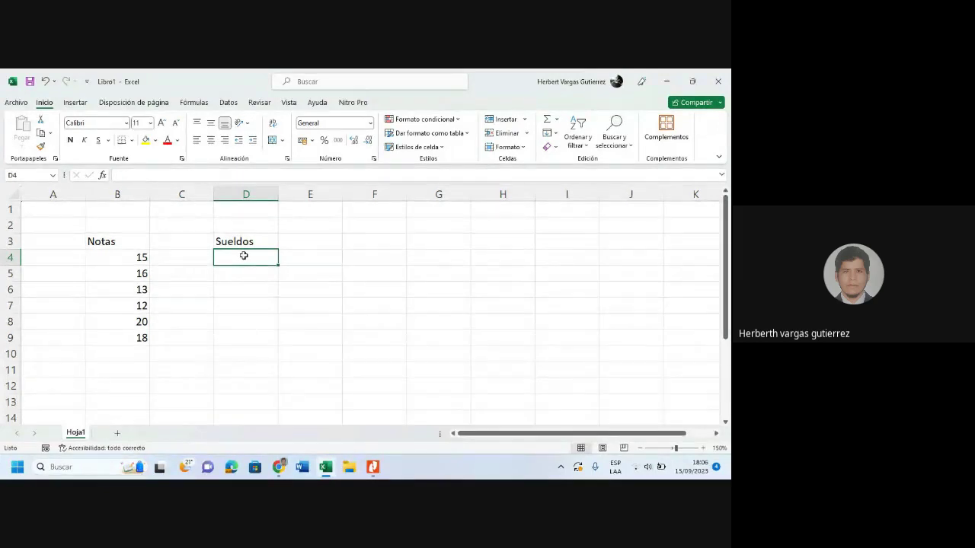
Enter the salaries 1500, 1750, 3200 and 900 in D4:D7 and select them to check their average, count and sum
type("1500")
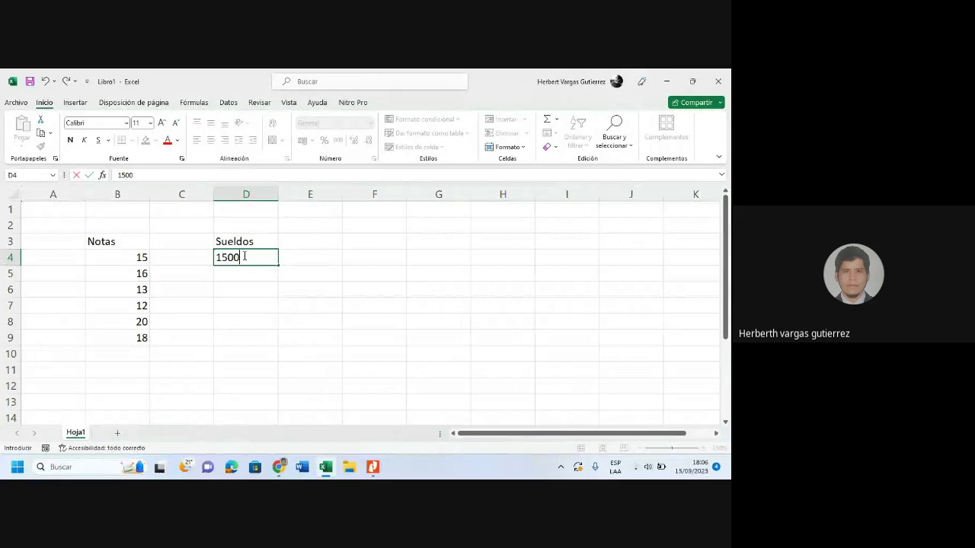
key("Return")
type("1750")
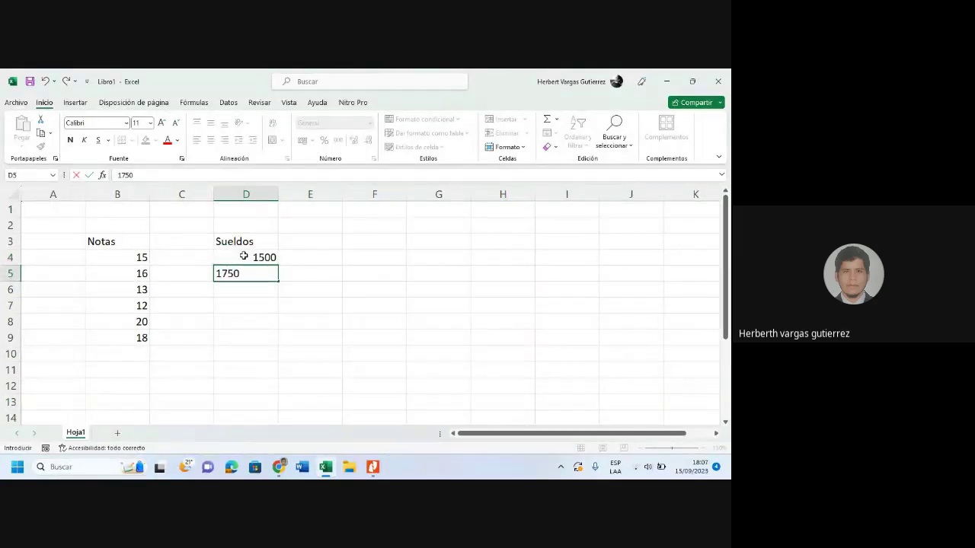
key("Return")
type("3")
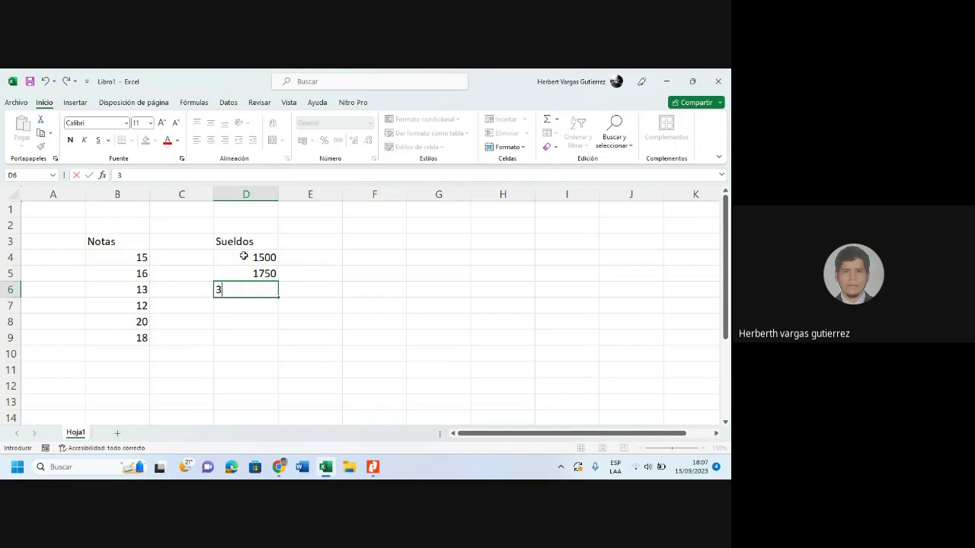
type("200")
key("Return")
type("900")
key("Return")
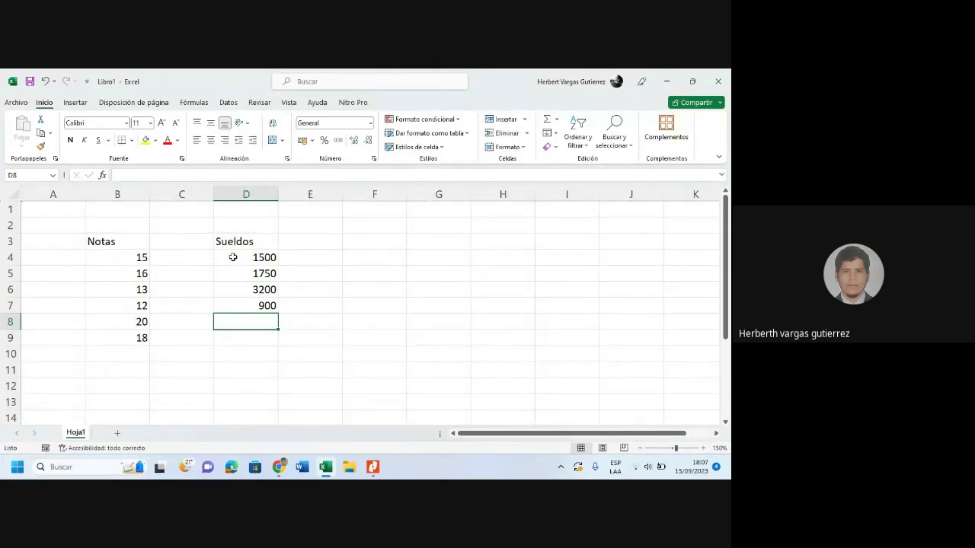
left_click_drag(233, 257, 234, 305)
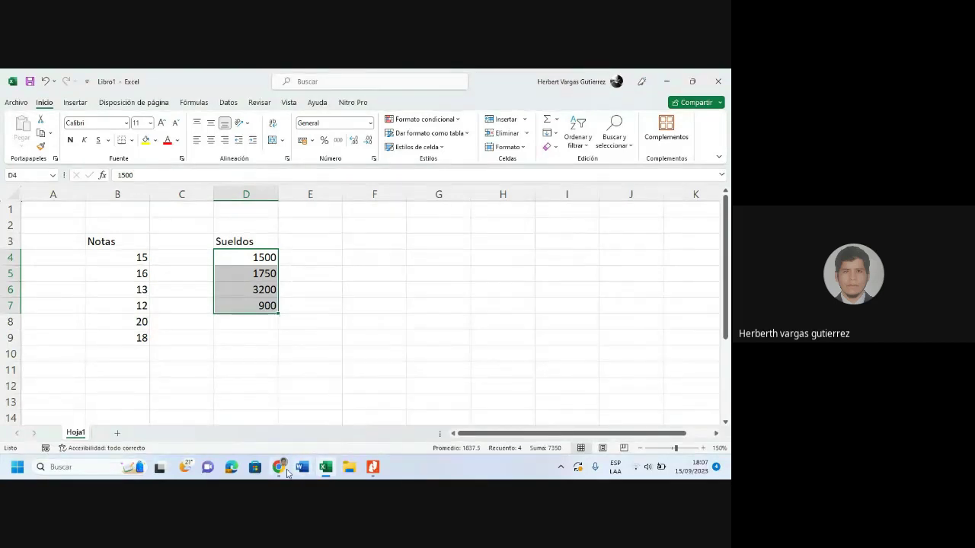
Switch to the Google Meet window in Chrome, arrange it at full height beside the Excel workbook, and give Excel the wider share
mouse_move(279, 469)
mouse_move(241, 431)
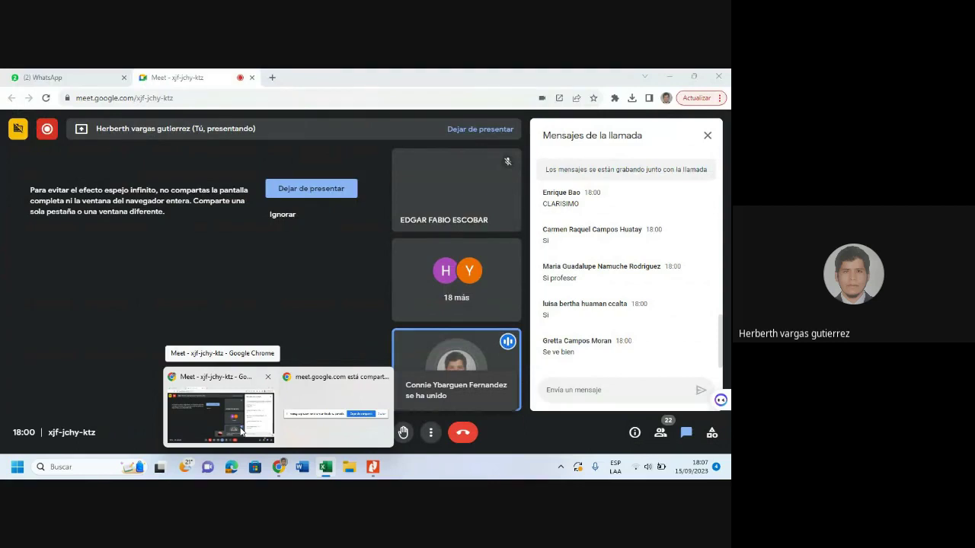
left_click(240, 431)
left_click_drag(536, 80, 726, 143)
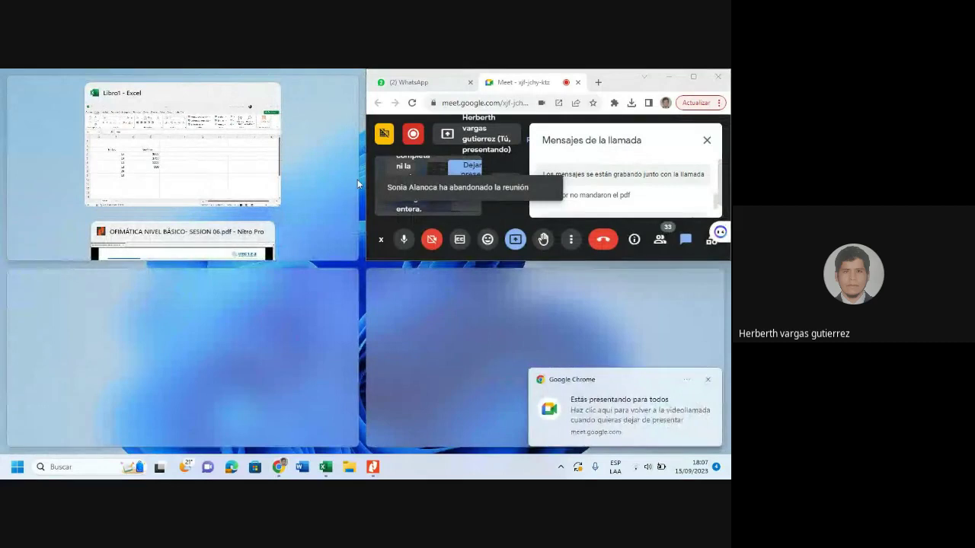
left_click(182, 145)
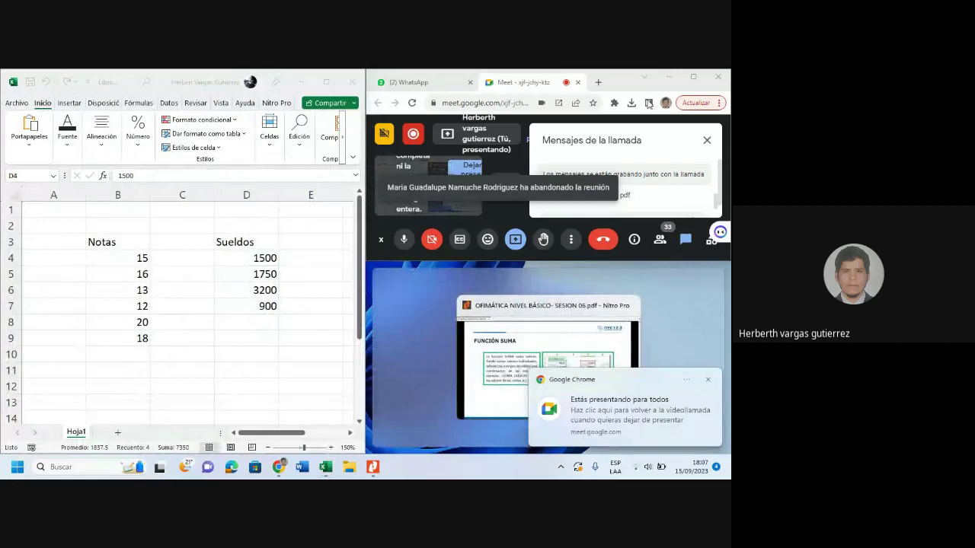
left_click_drag(620, 83, 728, 235)
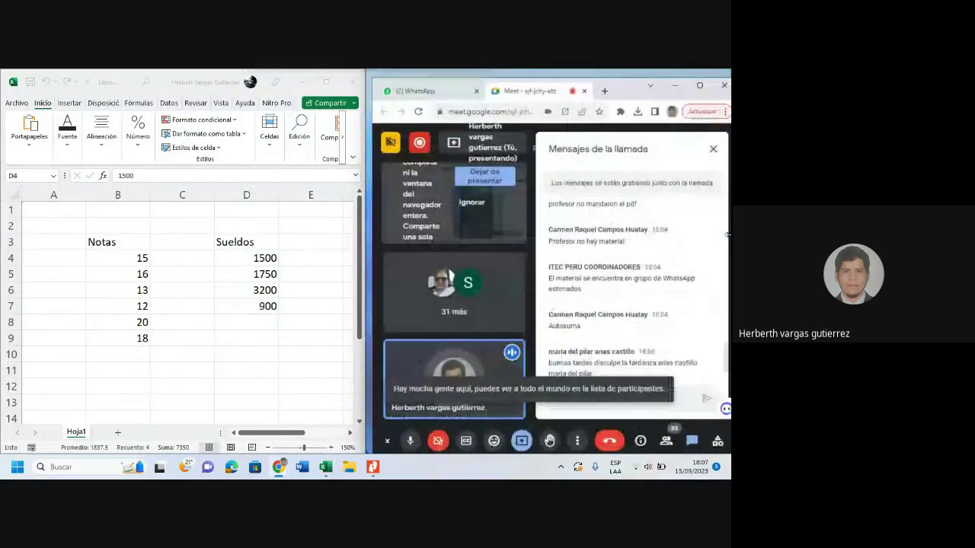
left_click_drag(369, 289, 507, 302)
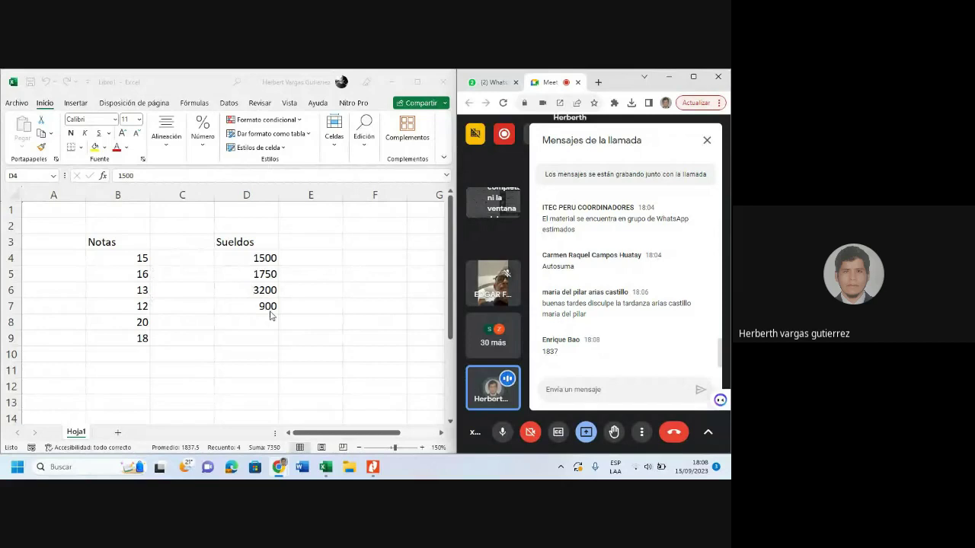
Reposition the Excel window, extend it to full screen height and widen it beside the Google Meet chat
left_click_drag(270, 74, 311, 119)
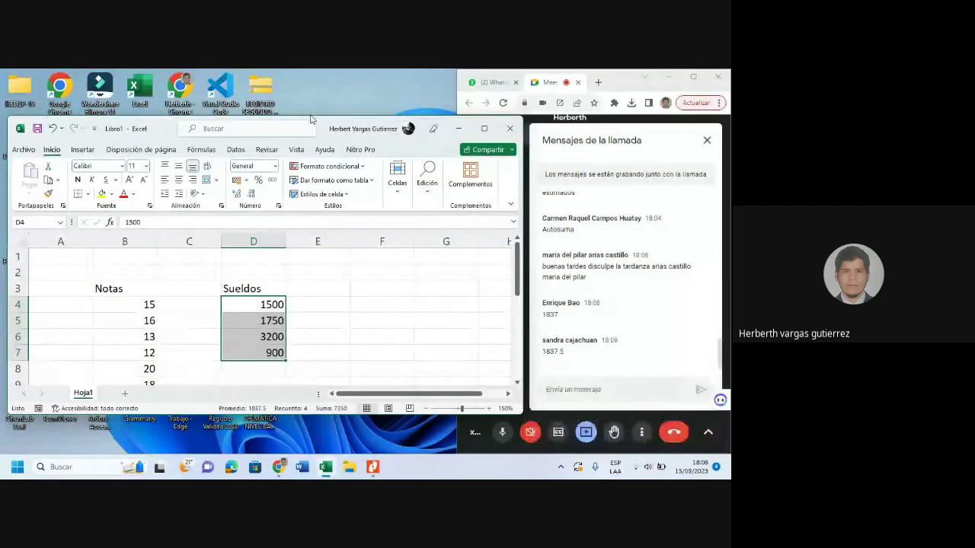
left_click(310, 114)
left_click_drag(330, 118, 336, 74)
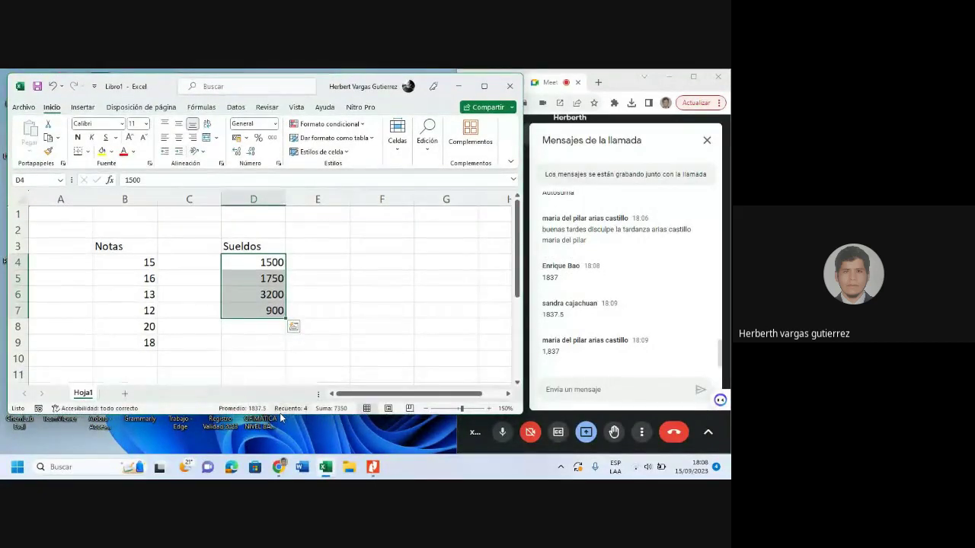
left_click_drag(282, 419, 285, 456)
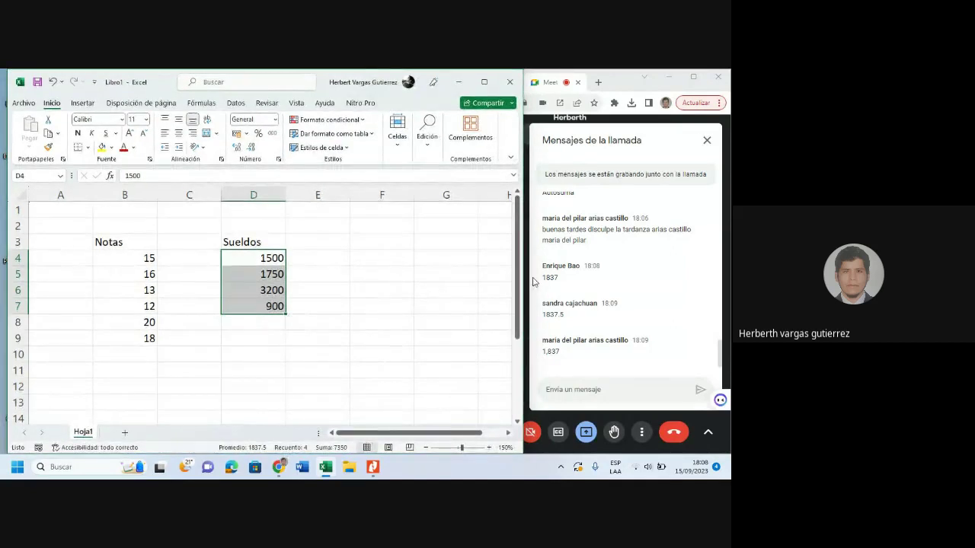
left_click_drag(523, 281, 542, 279)
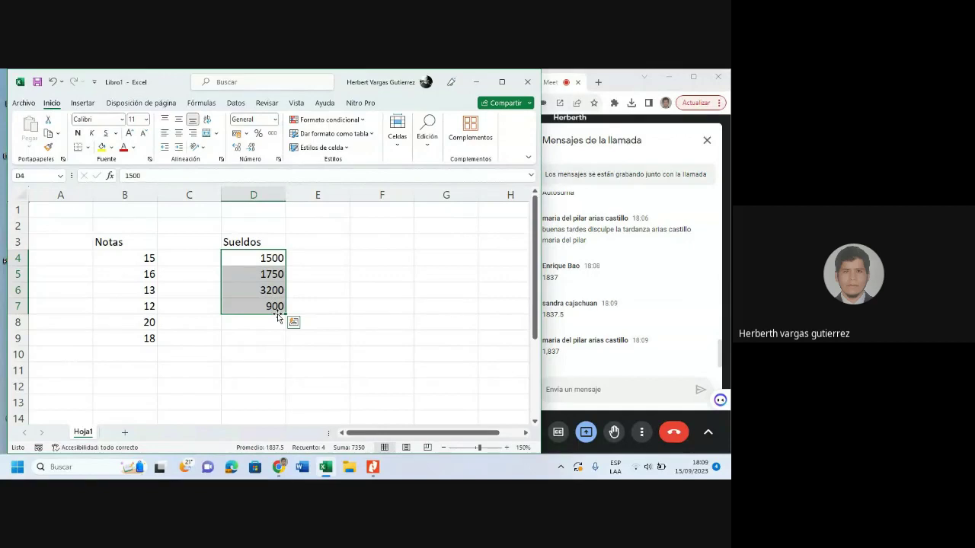
Deselect the salaries in Excel and switch to the session 06 PDF in Nitro Pro to show the "Formas de sumar" slide
left_click(135, 354)
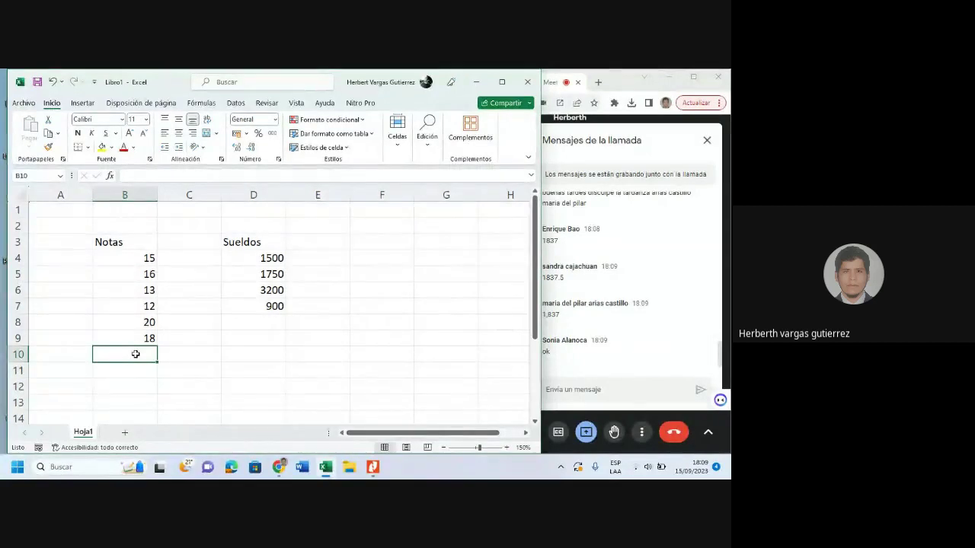
left_click(373, 467)
key("Right")
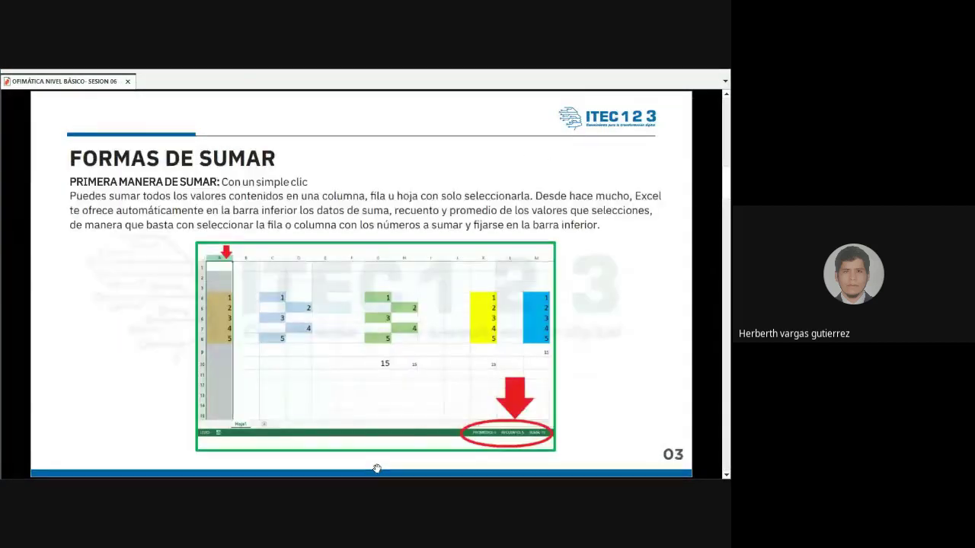
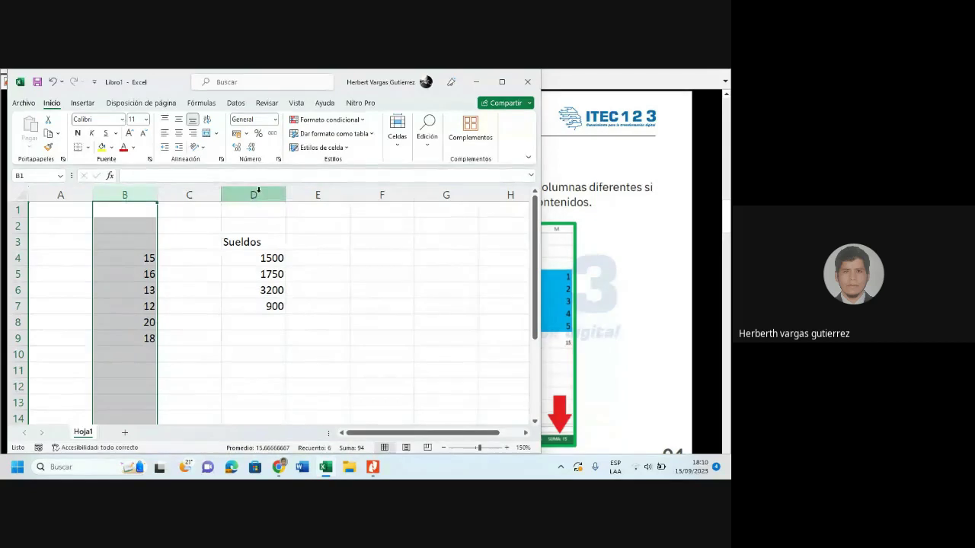
Select the whole columns D and B in turn to compare their average, count and sum
left_click(254, 195)
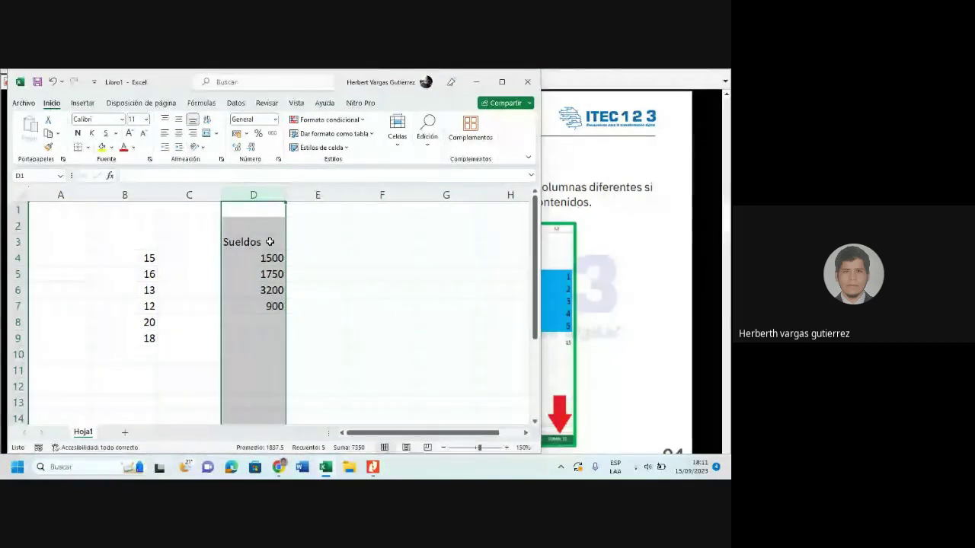
left_click(144, 194)
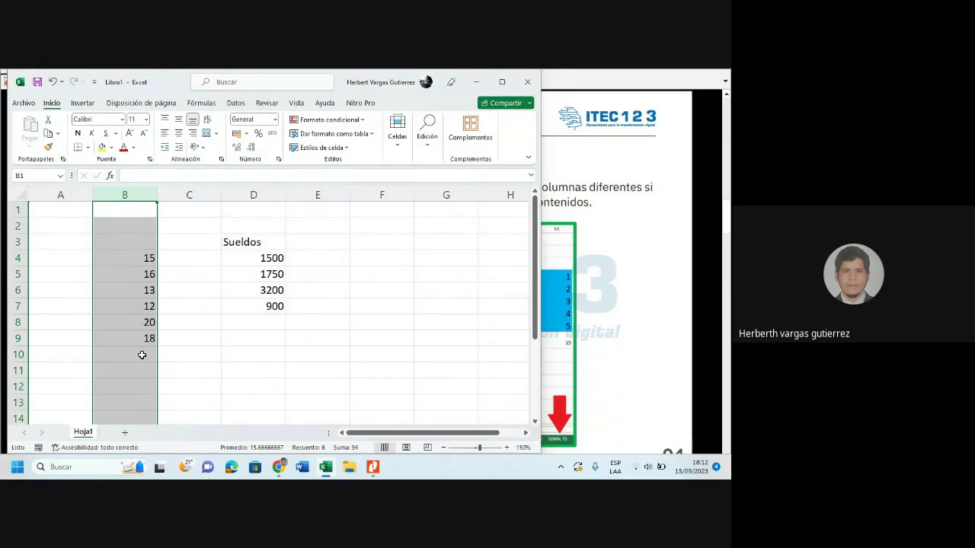
left_click(141, 355)
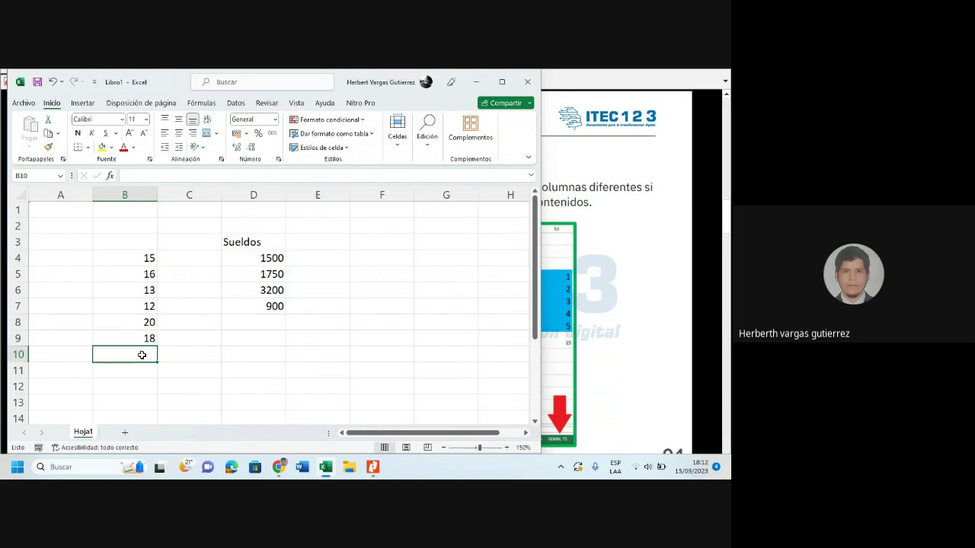
left_click(265, 195)
Delete the "Sueldos" heading from D3 and select columns D and B in turn to recheck their summary values
left_click(242, 242)
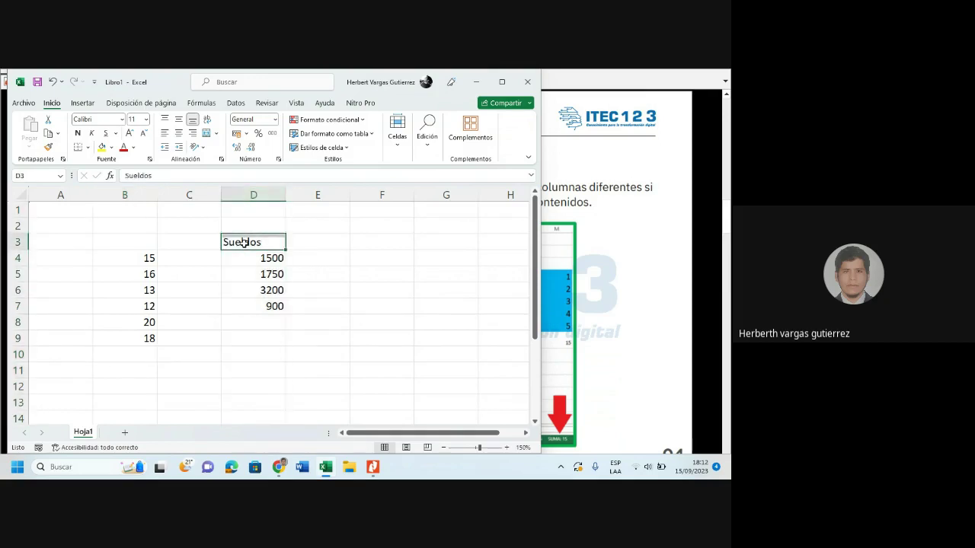
key("Delete")
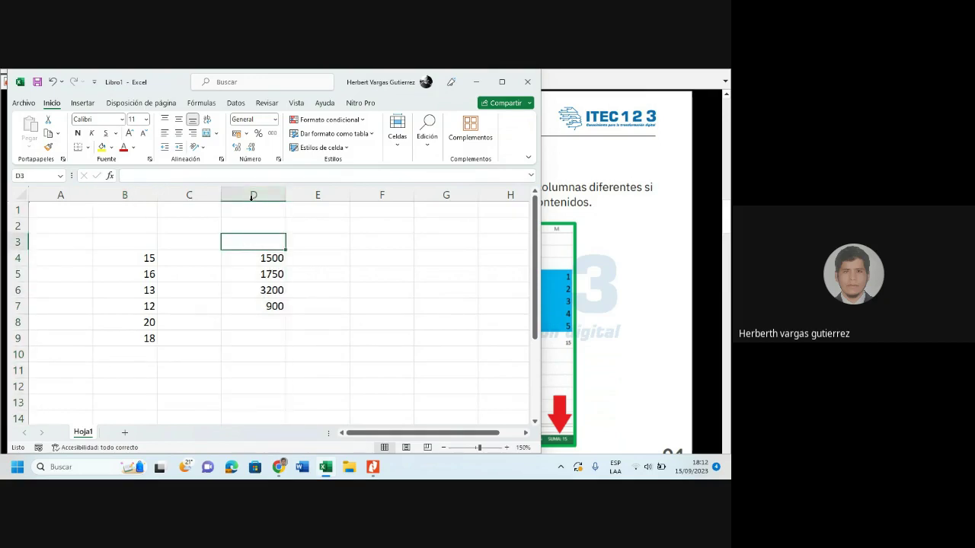
left_click(254, 190)
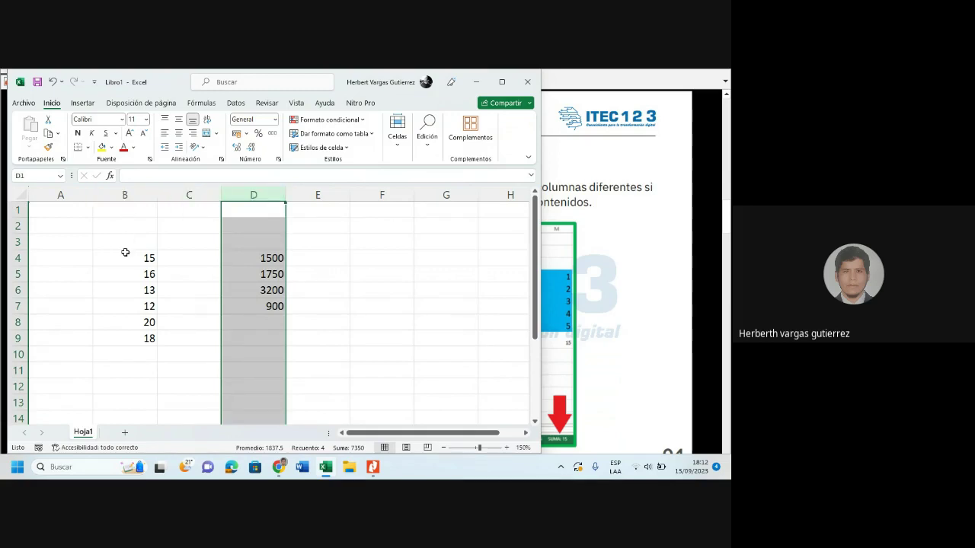
left_click(138, 190)
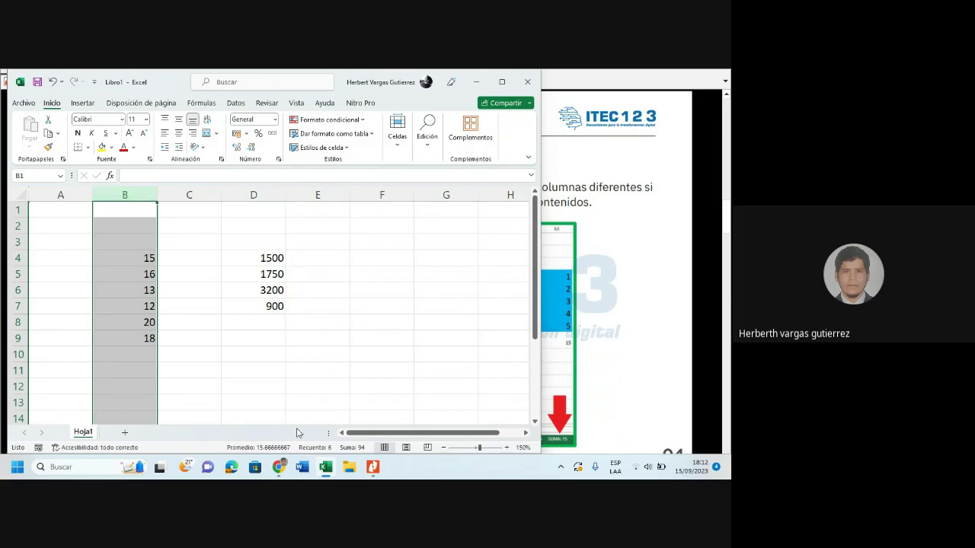
Switch to the Google Meet window in Chrome and read the participants' chat replies beside the Excel sheet
mouse_move(281, 471)
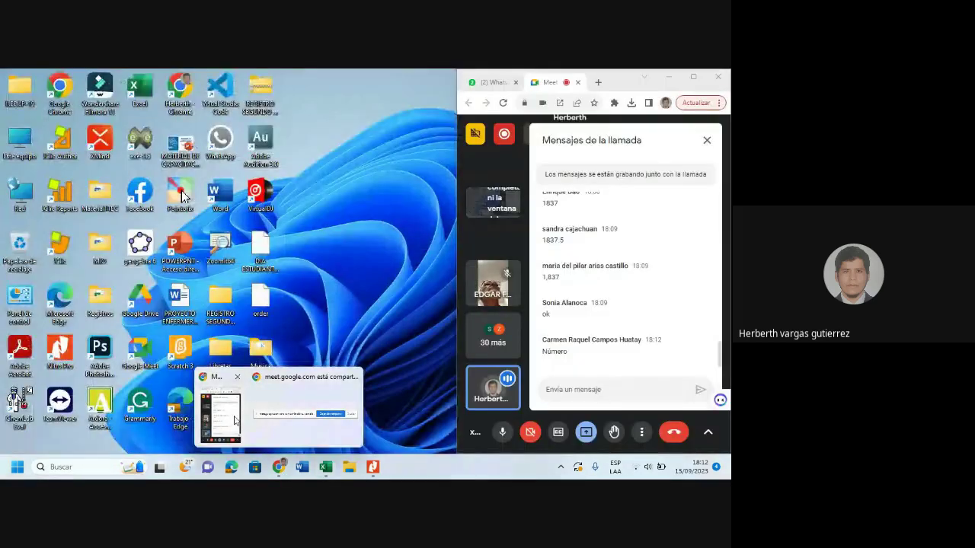
left_click(235, 419)
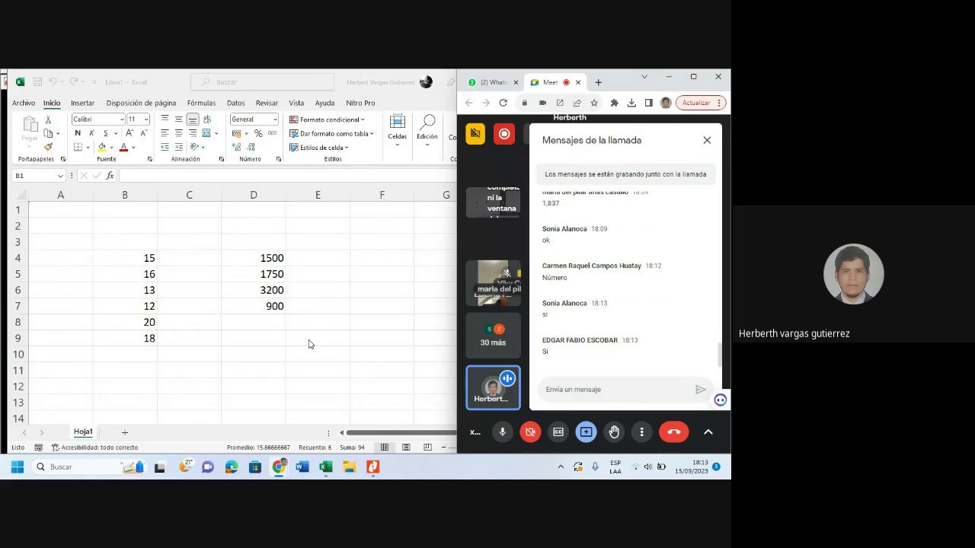
left_click(382, 306)
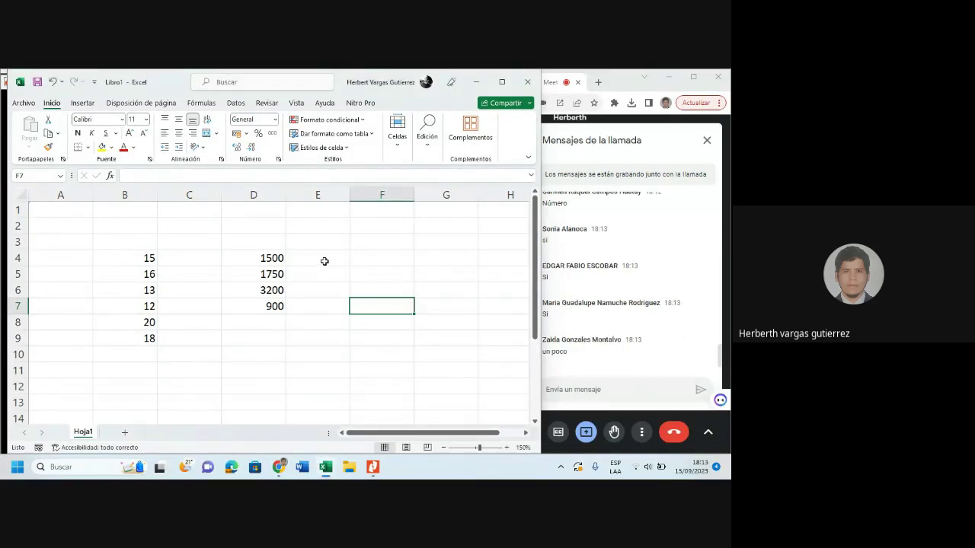
left_click(324, 261)
left_click(585, 357)
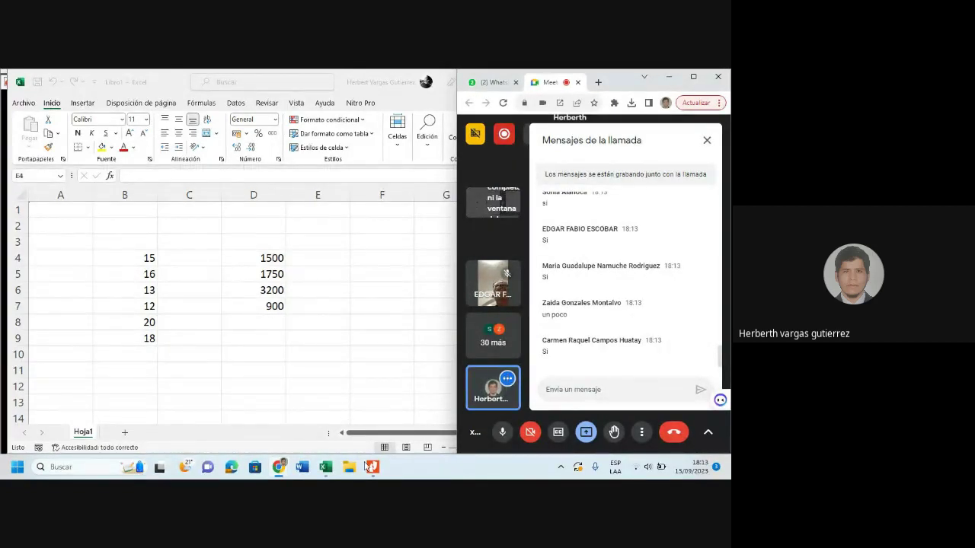
Show the slide on the first way of summing in the Nitro Pro PDF and return to the Excel workbook
mouse_move(372, 471)
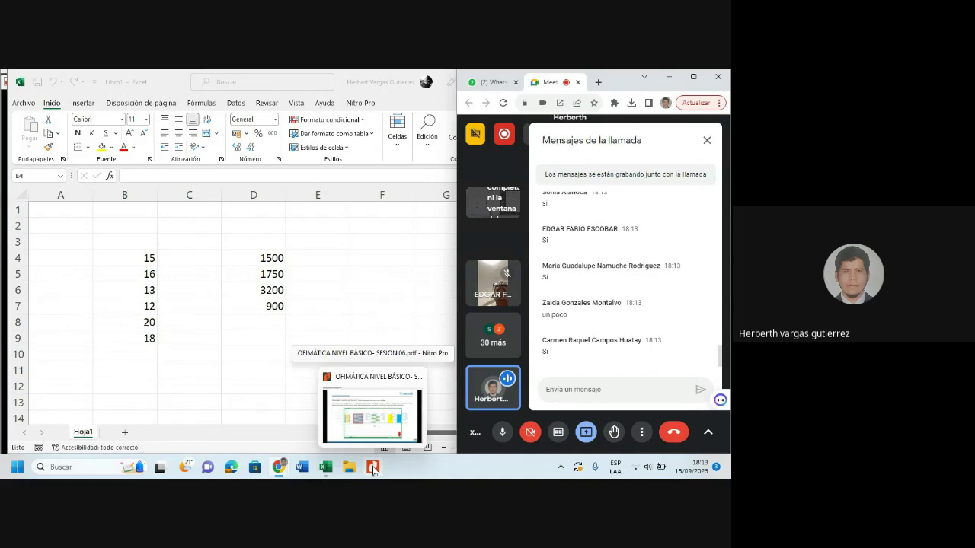
left_click(373, 468)
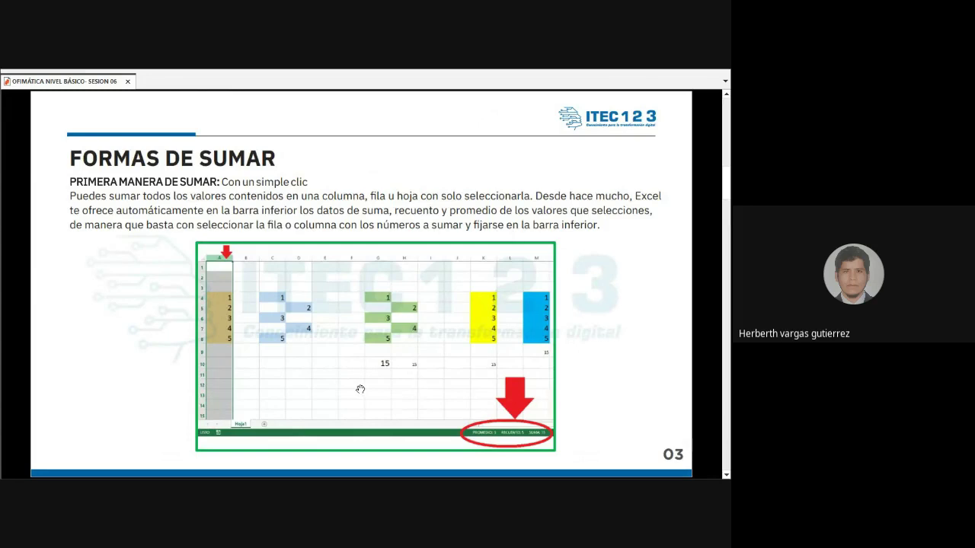
left_click(16, 467)
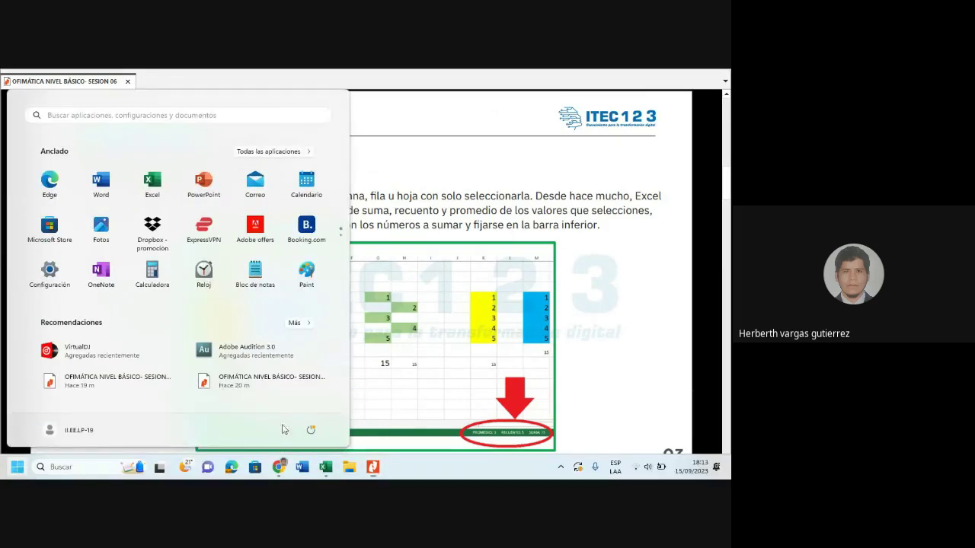
left_click(325, 468)
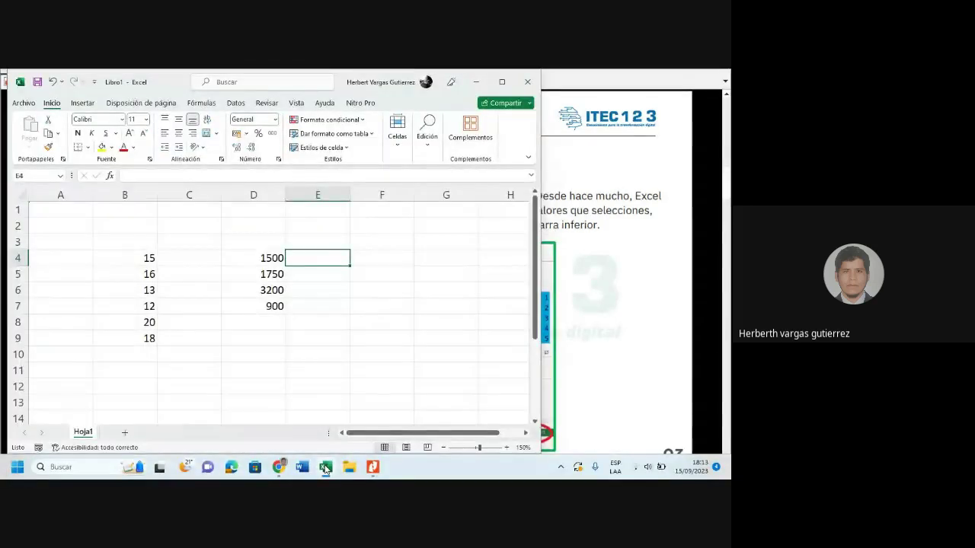
Point out cells D4 and D7, and select the full salaries and grades columns separately to review their status bar totals
left_click(252, 258)
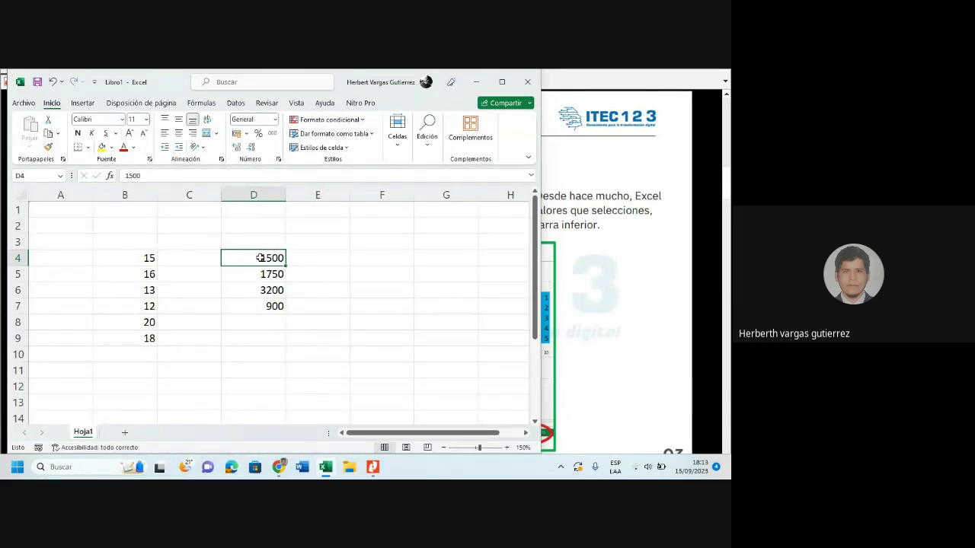
left_click(259, 305)
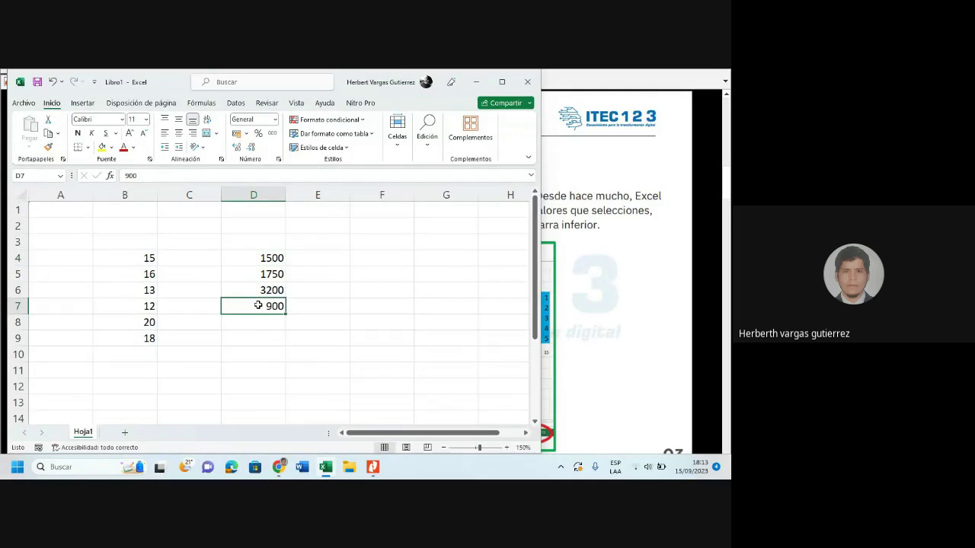
left_click(260, 194)
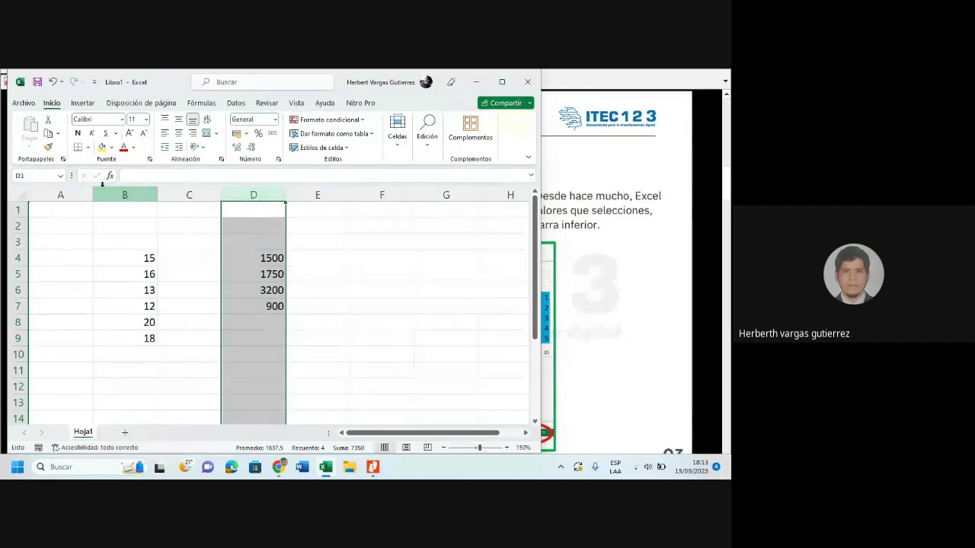
left_click(191, 243)
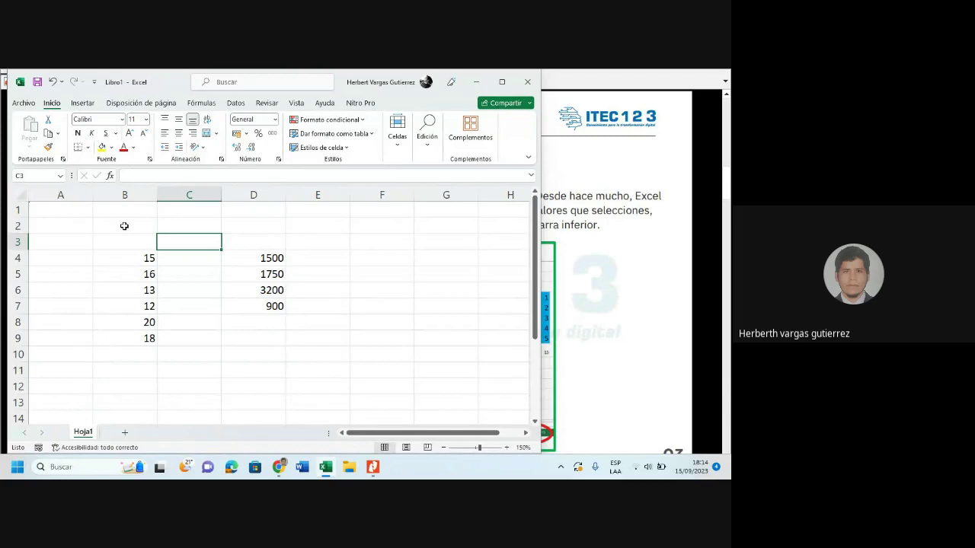
left_click(135, 188)
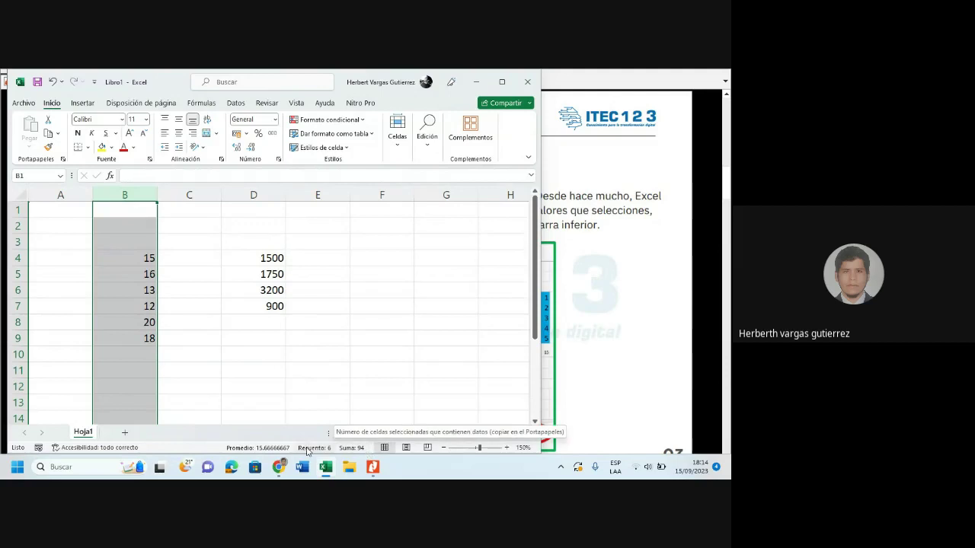
Select entire rows 4 and 6 in turn to check their average, count and sum
left_click(16, 257)
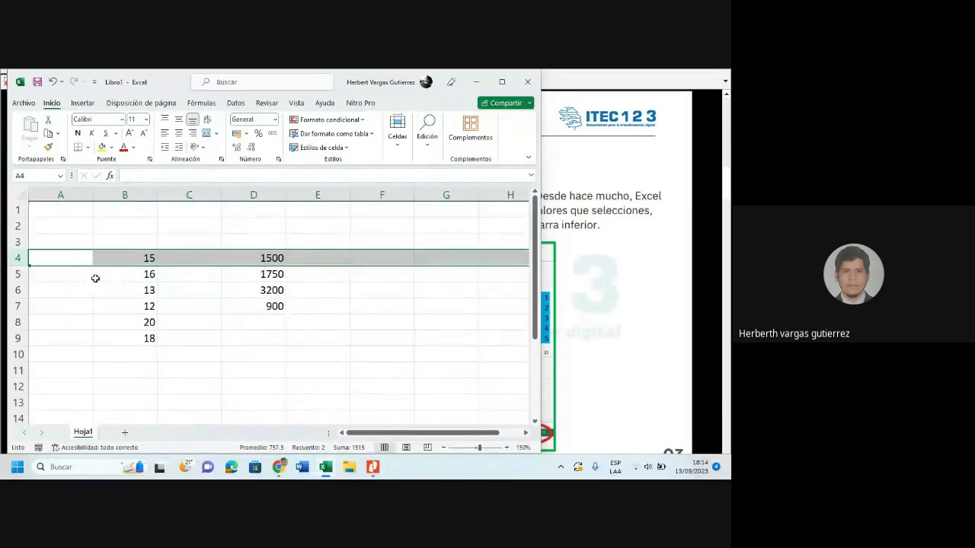
left_click(14, 260)
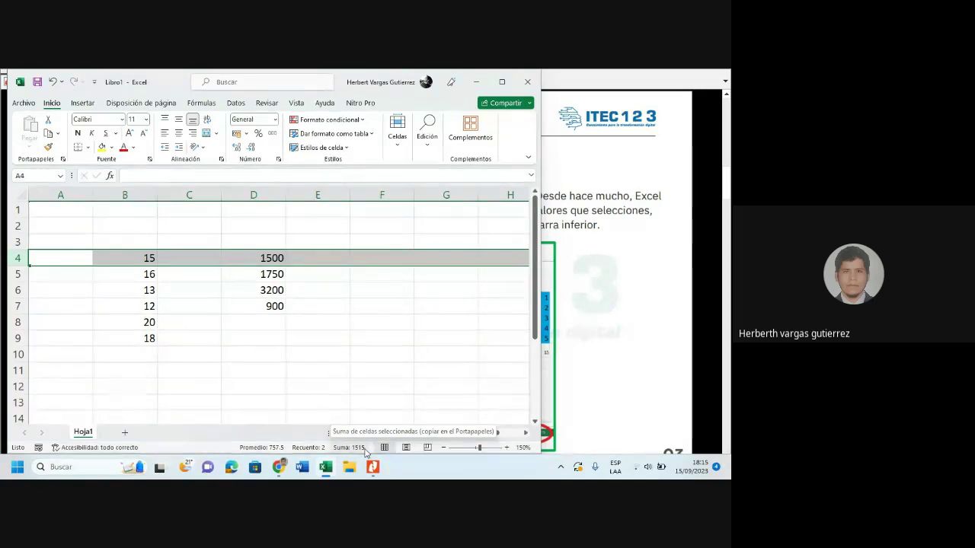
left_click(16, 290)
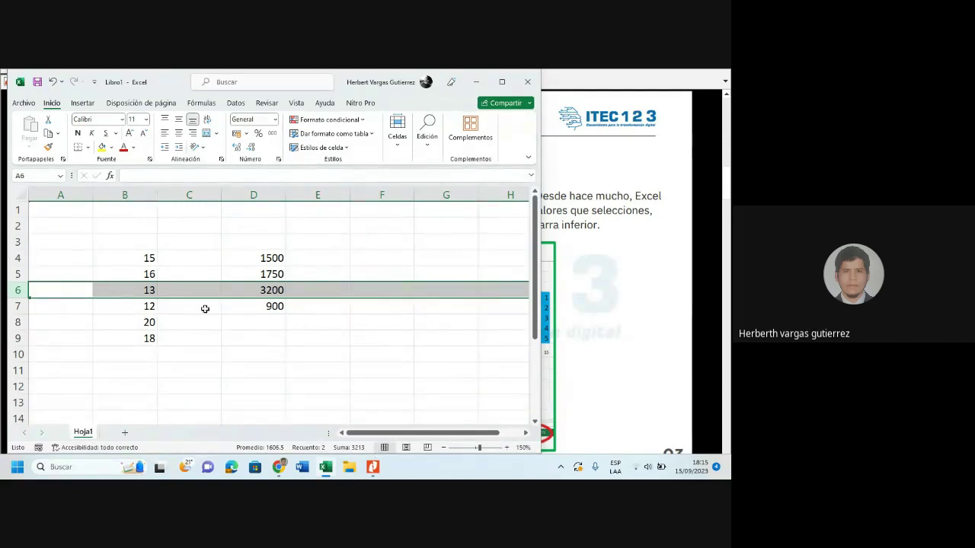
Enter -13 in cell C6 and select row 6 to check its average, count and sum
left_click(186, 287)
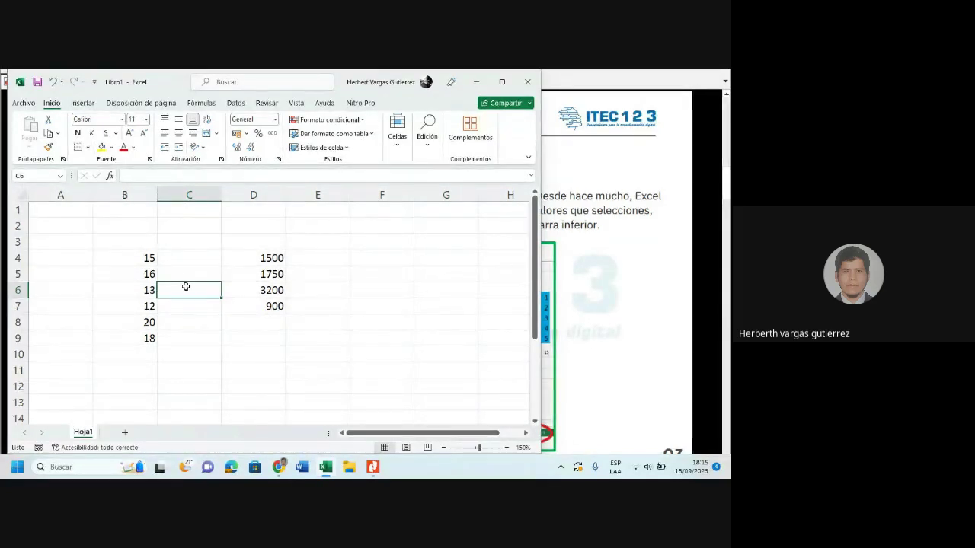
type("-")
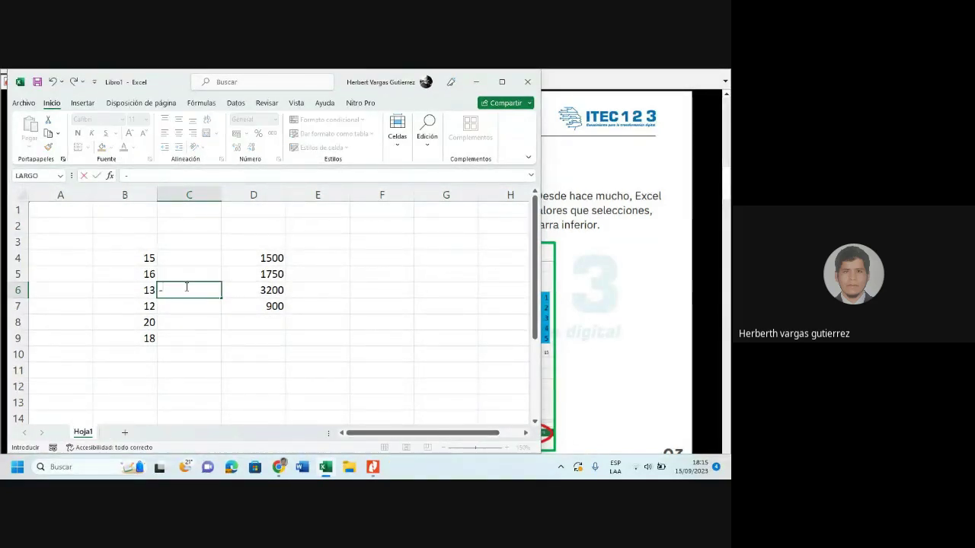
type("13")
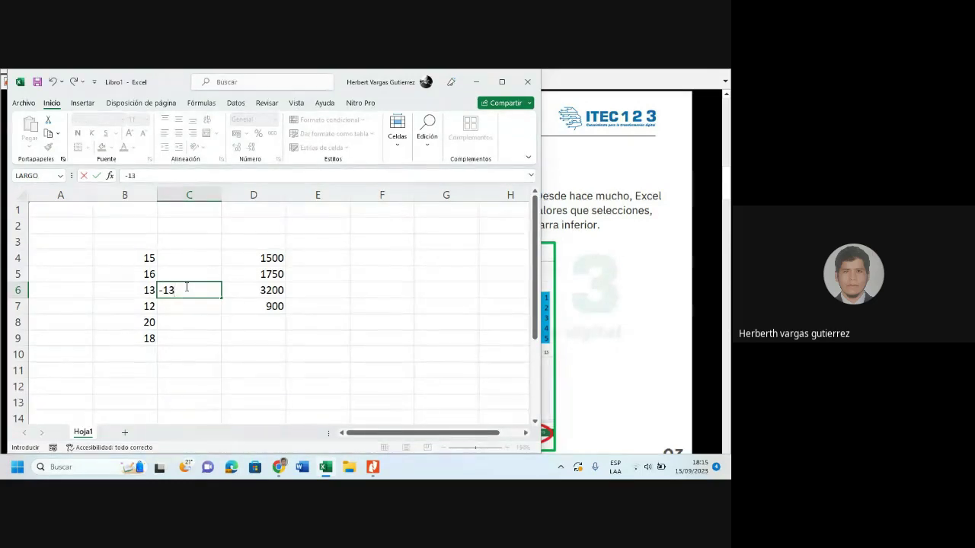
left_click(178, 251)
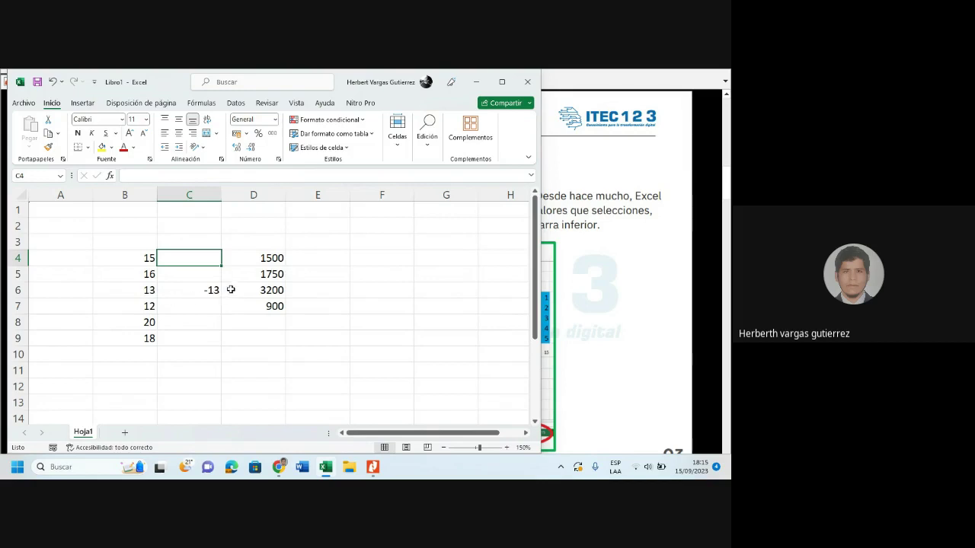
left_click(16, 290)
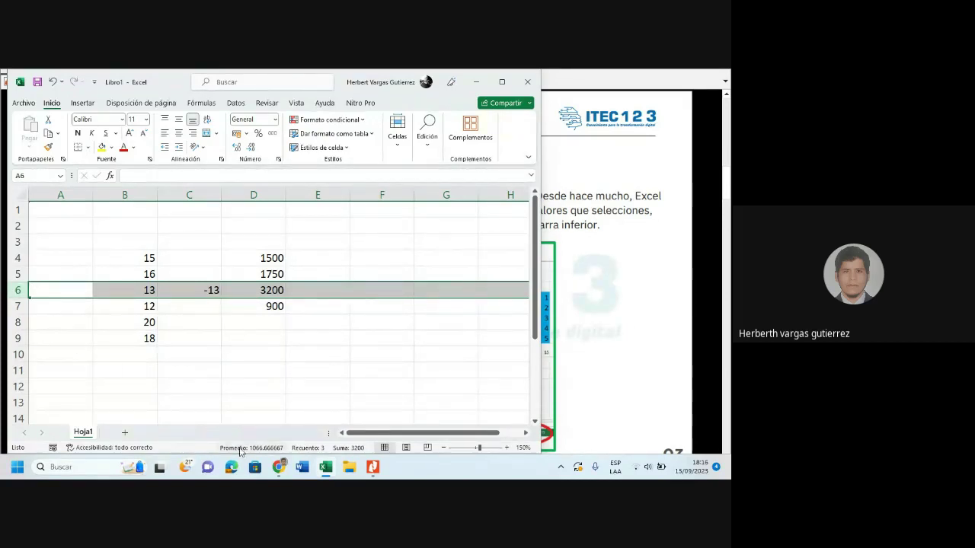
Bring up the Google Meet window to read the call's chat messages
left_click(280, 468)
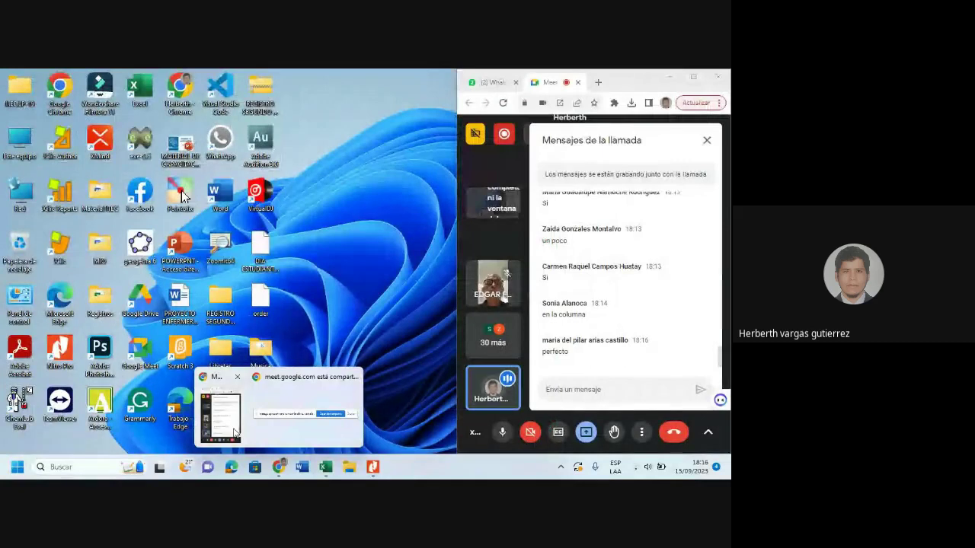
left_click(235, 432)
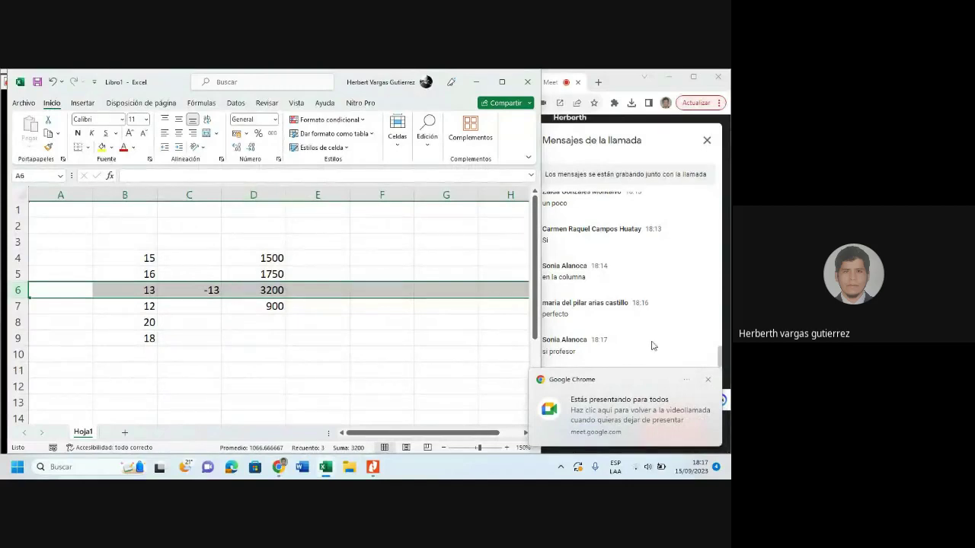
Return to the Excel workbook and select columns D, C and B in turn, ending on C, to compare their status bar results
left_click(255, 193)
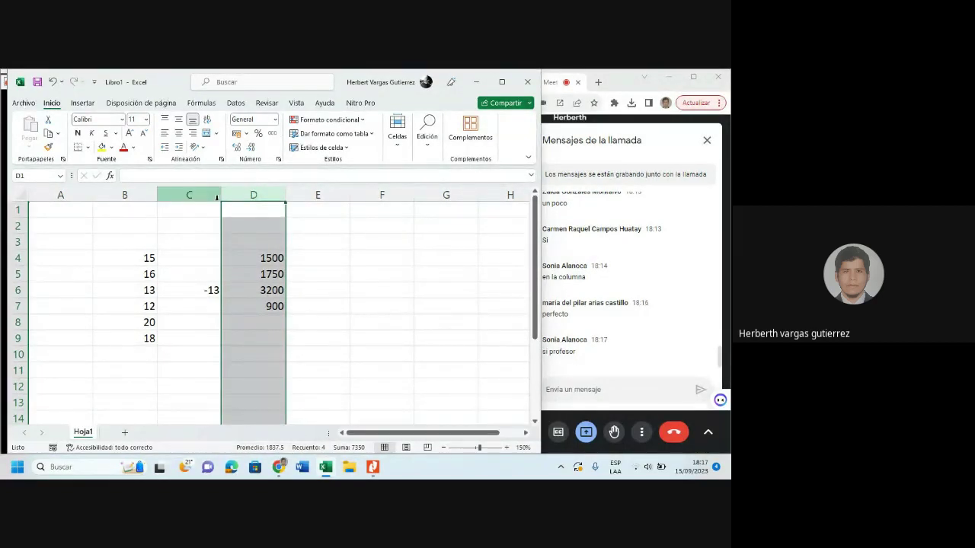
left_click(191, 195)
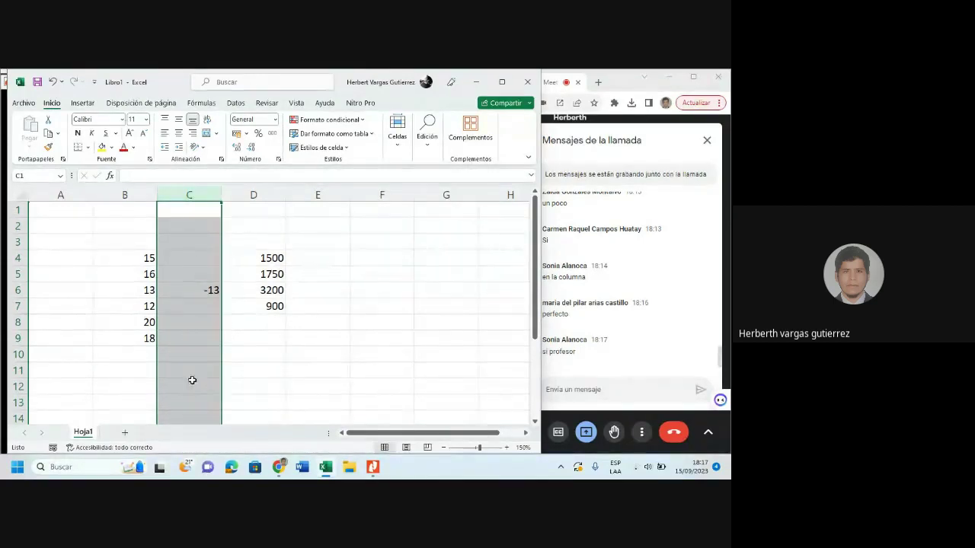
left_click(189, 191)
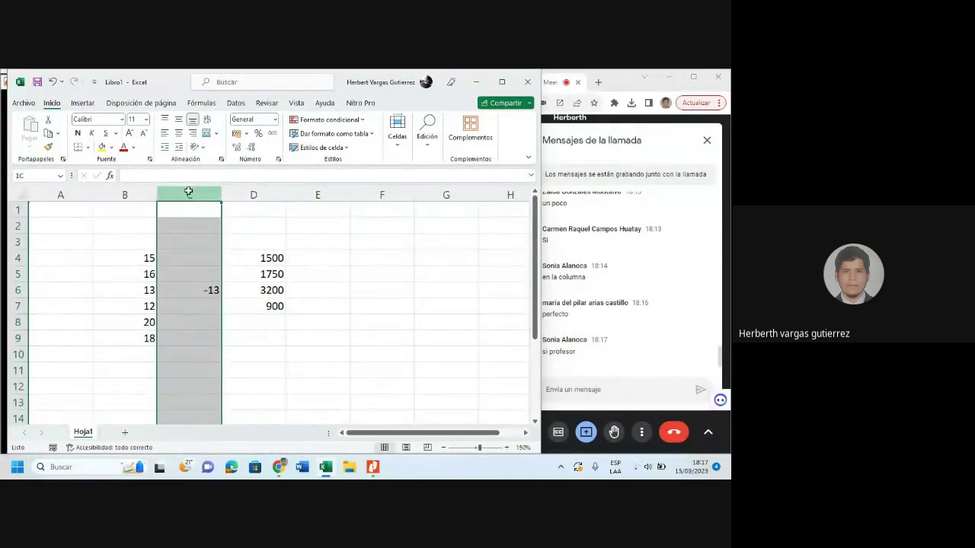
left_click(140, 192)
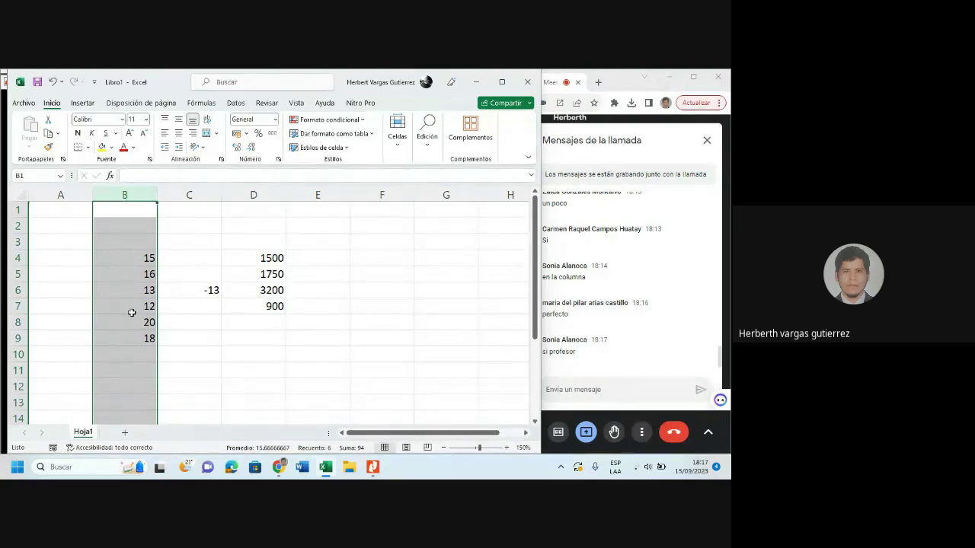
mouse_move(328, 455)
left_click(193, 191)
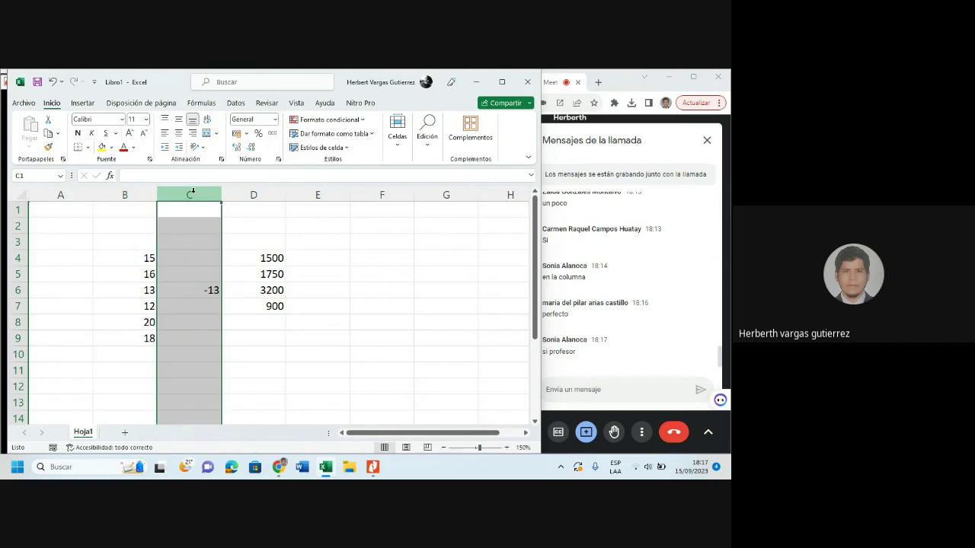
Enter 15 in cell C5 and select column C to check its average, count and sum
left_click(204, 275)
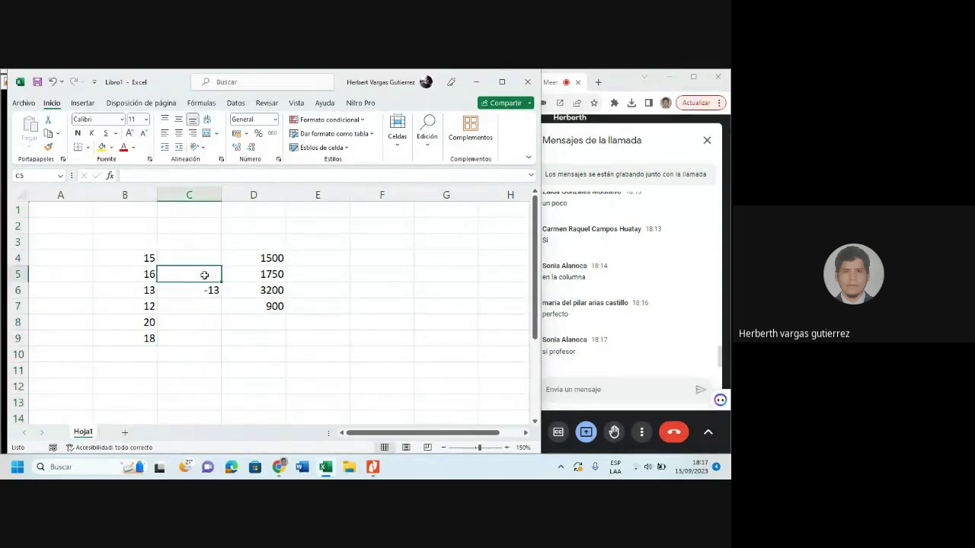
type("15")
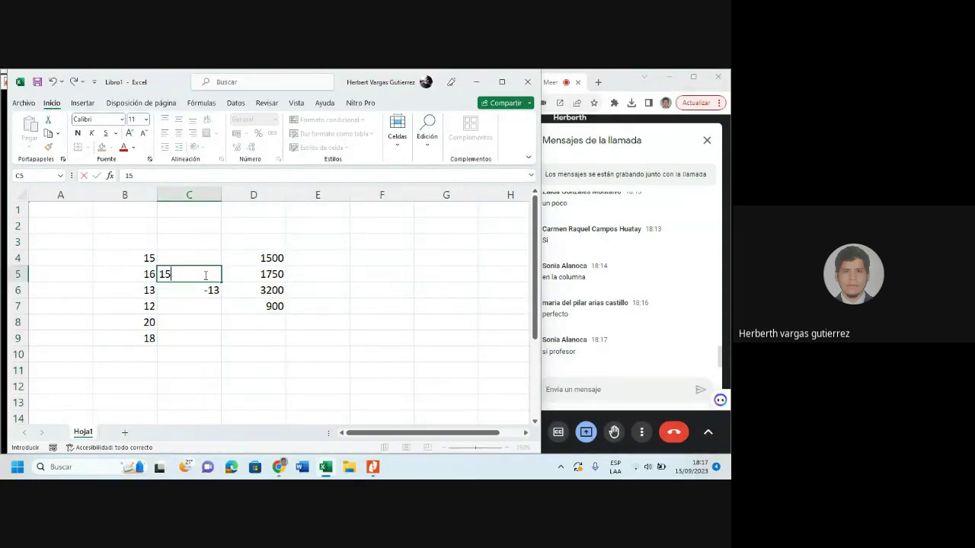
left_click(226, 336)
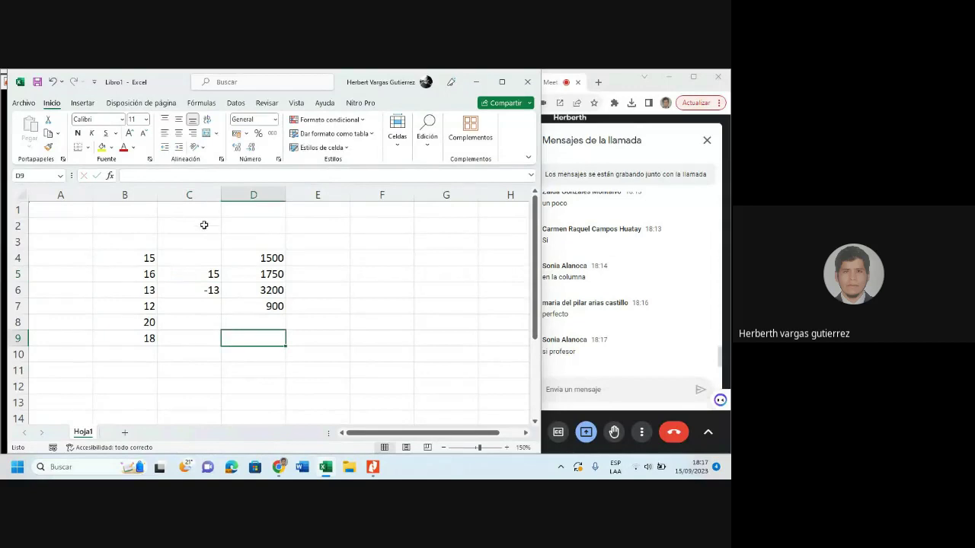
left_click(204, 191)
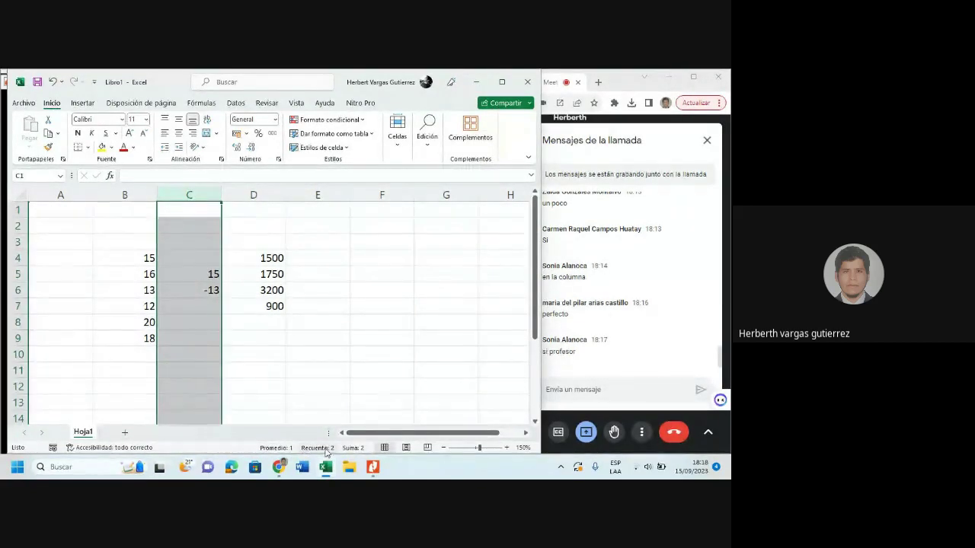
Enter 14 in cell E6 and select column E to check the status bar for a column holding a single value
left_click(329, 295)
type("14")
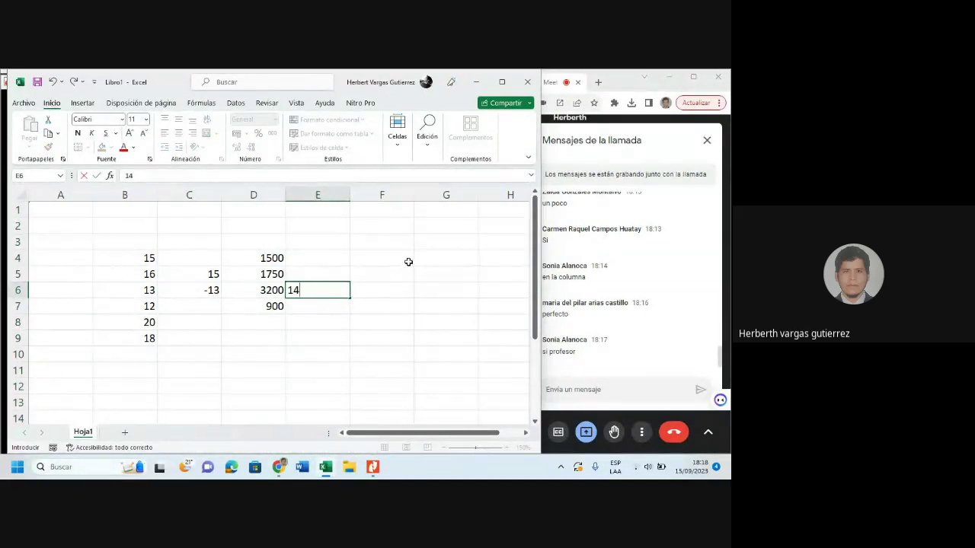
left_click(409, 262)
left_click(311, 192)
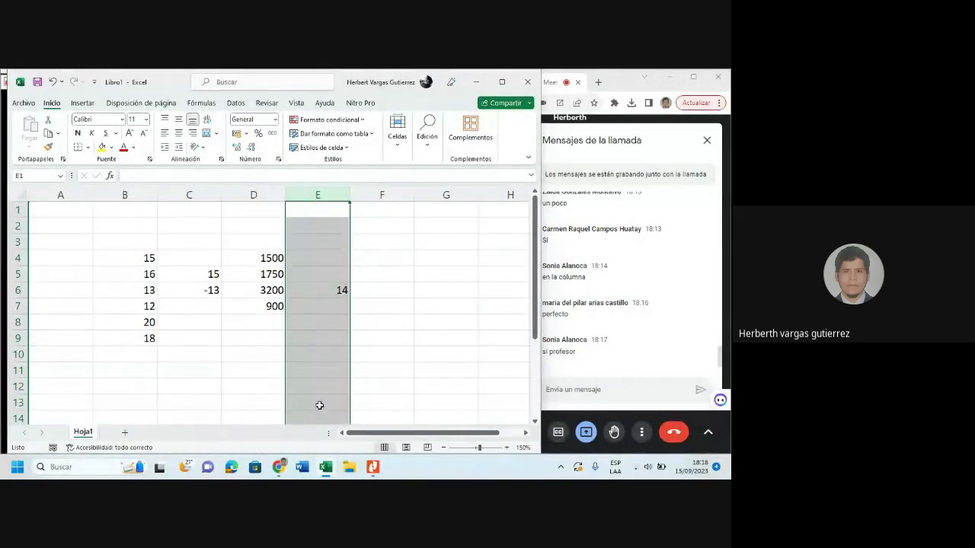
left_click(324, 289)
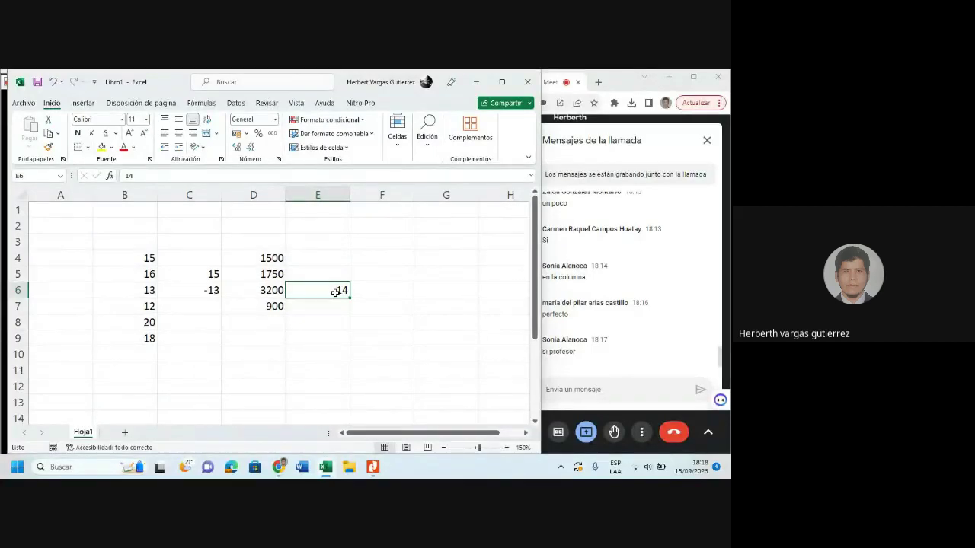
left_click(320, 193)
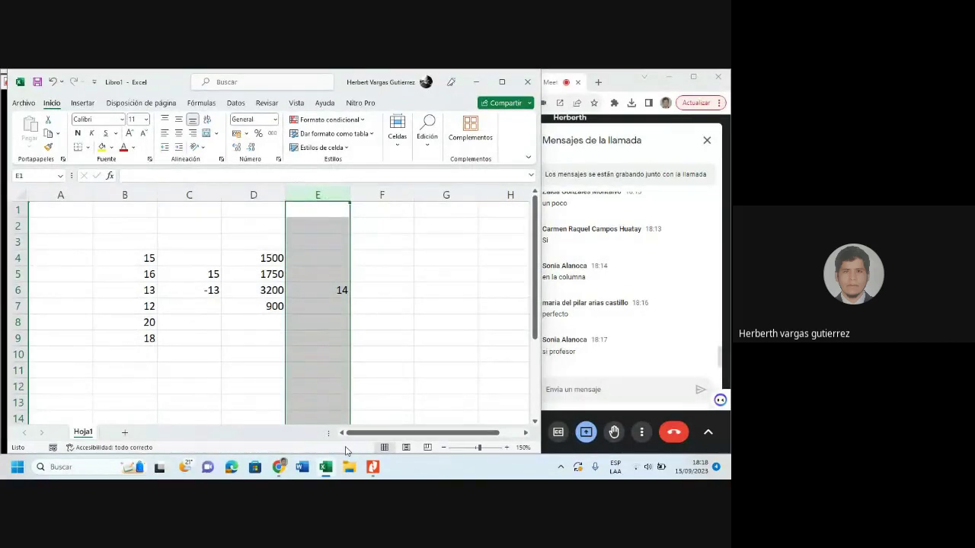
Enter 18 in cell E5 and select column E to check its average, count and sum
left_click(334, 270)
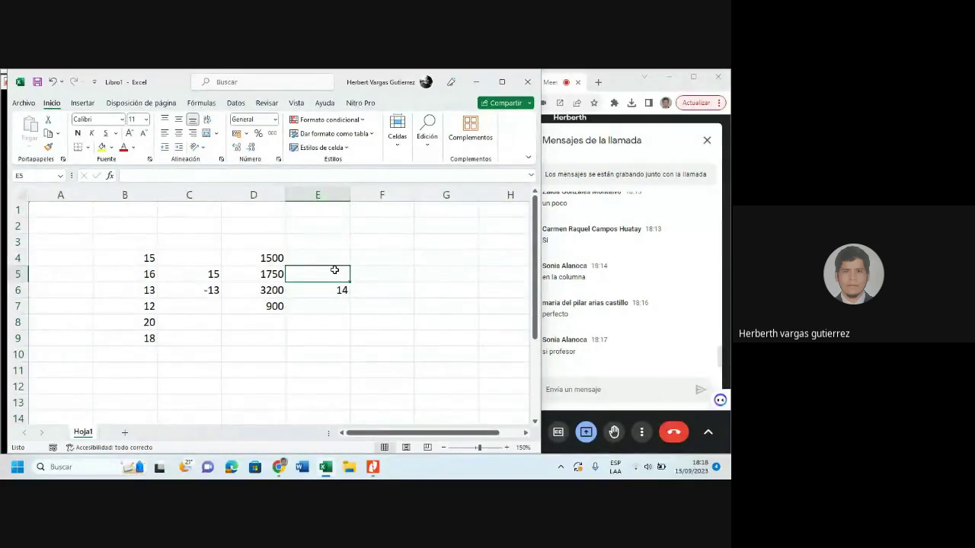
type("18")
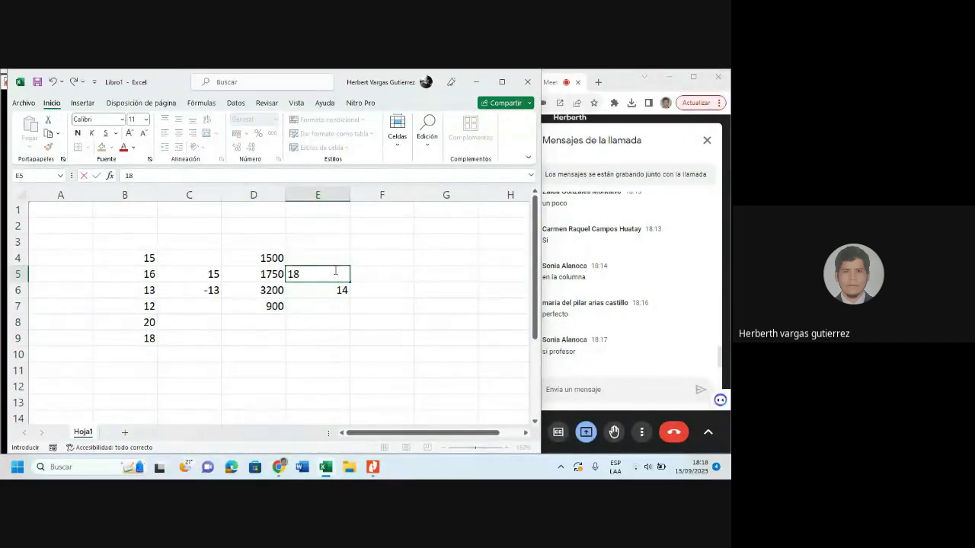
left_click(320, 191)
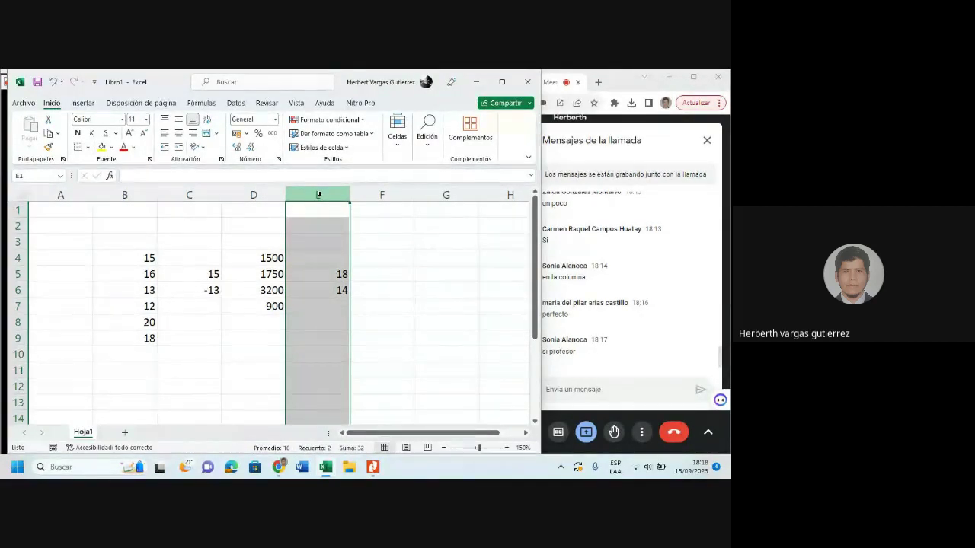
Replace the value in cell C5 with -49 and select column C to check the results for negative numbers
left_click(207, 289)
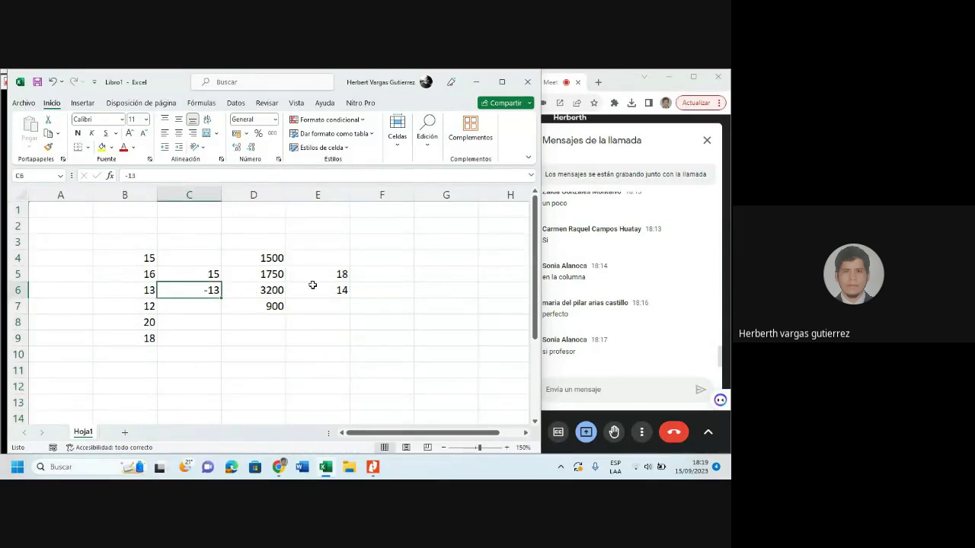
left_click(195, 274)
type("-49")
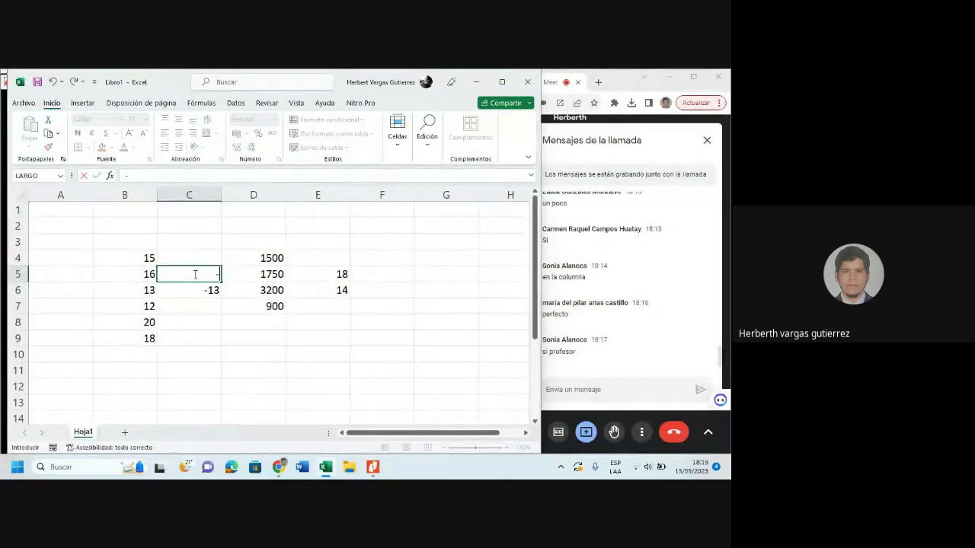
left_click(214, 307)
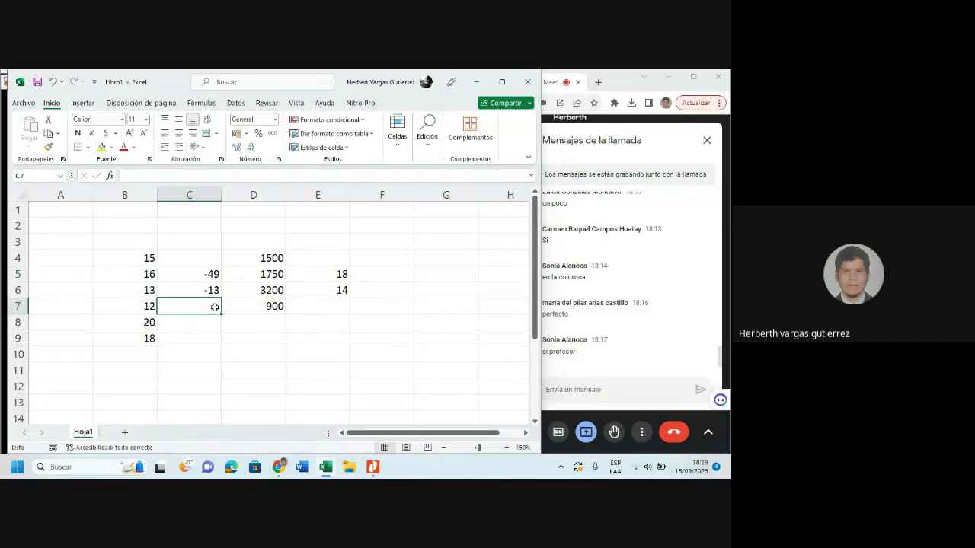
left_click(202, 194)
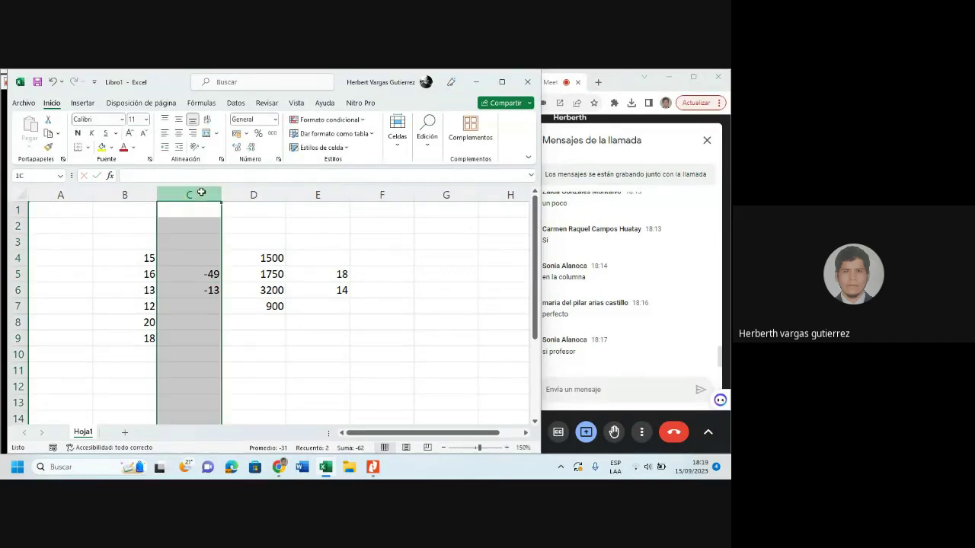
Clear cell E5 and select columns E and B in turn to compare their status bar results
left_click(336, 272)
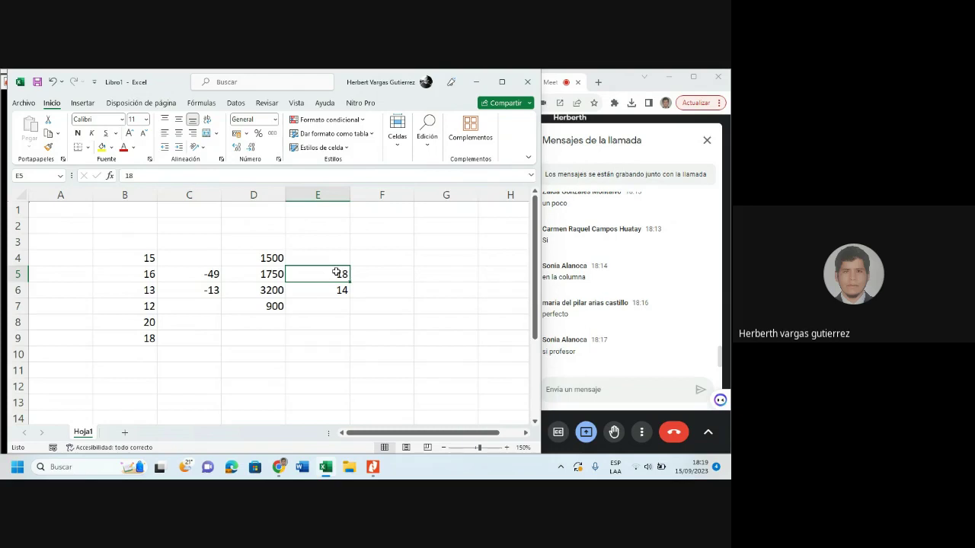
key("Delete")
left_click(318, 195)
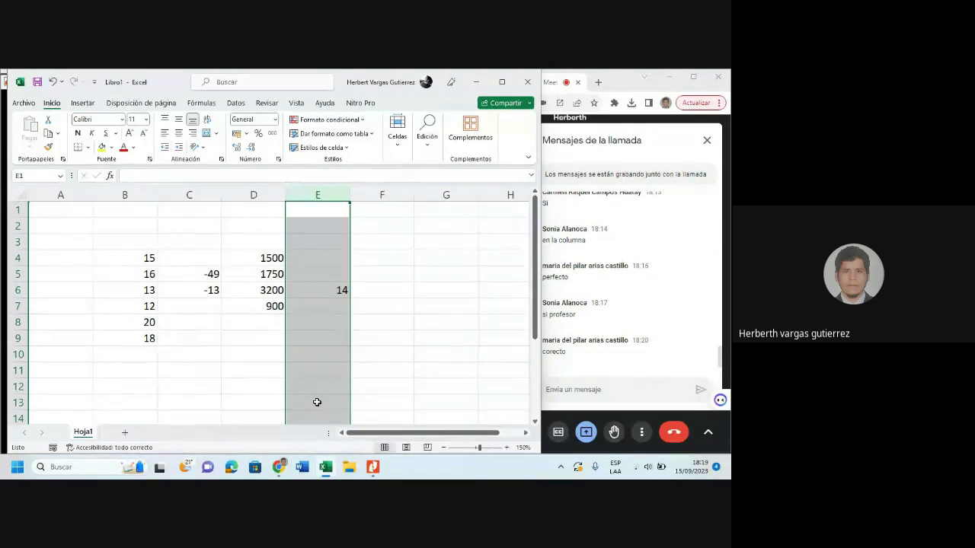
scroll(279, 365, "down", 3)
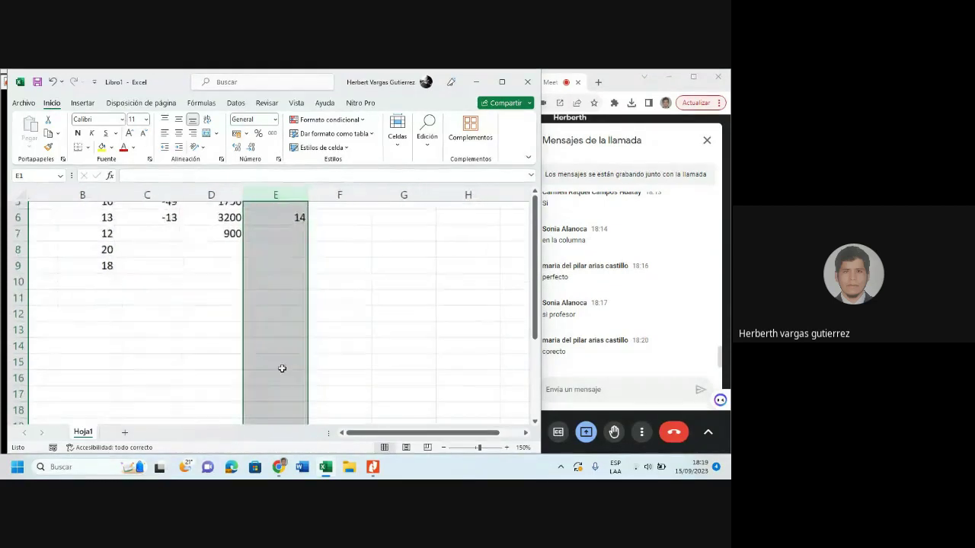
left_click(342, 434)
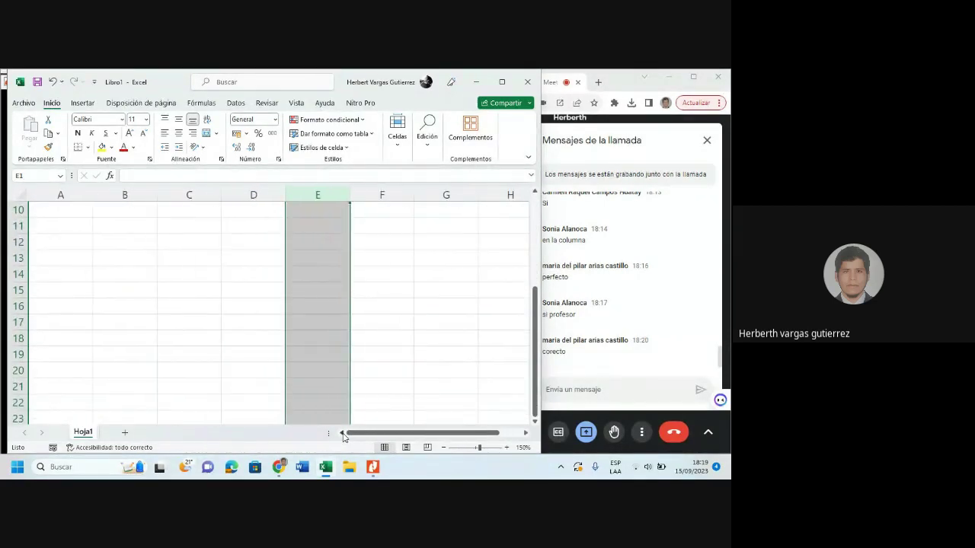
left_click_drag(536, 343, 538, 235)
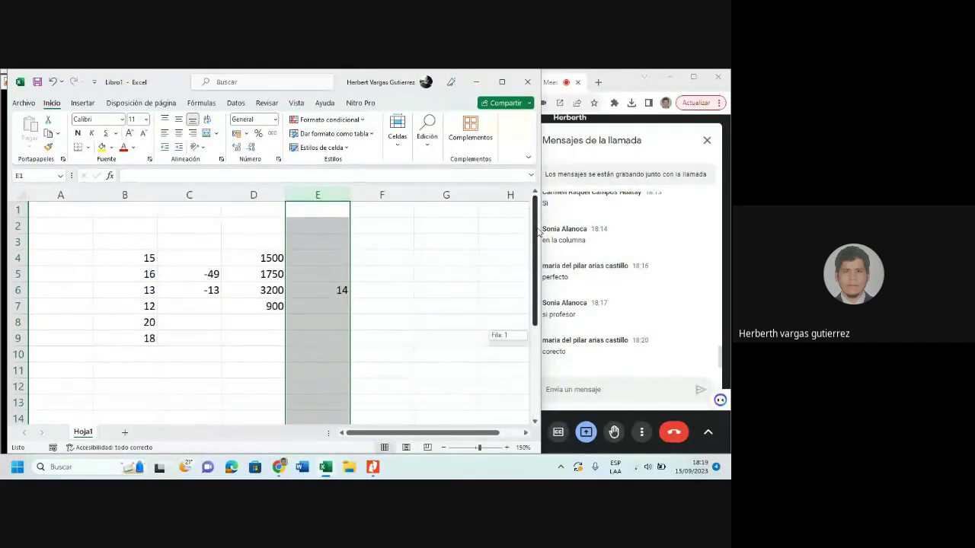
left_click(125, 195)
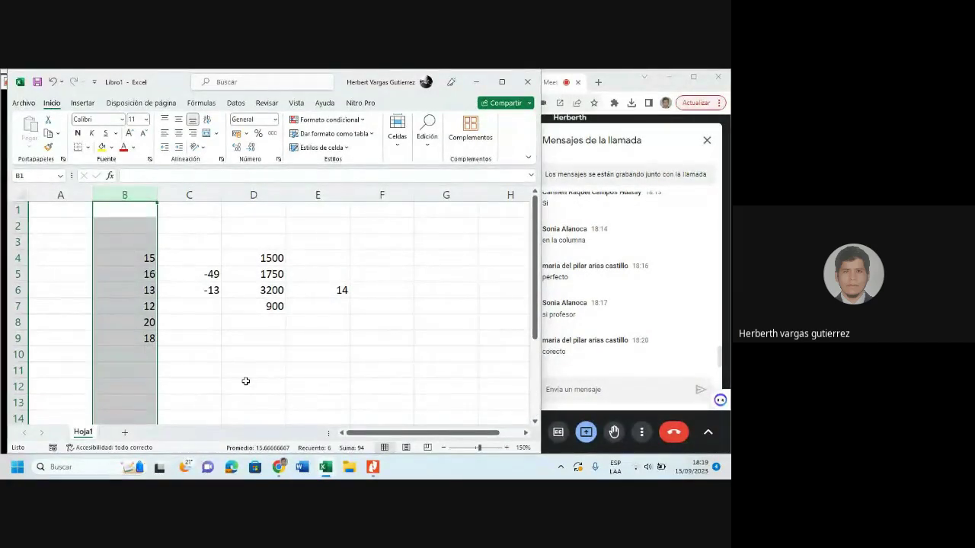
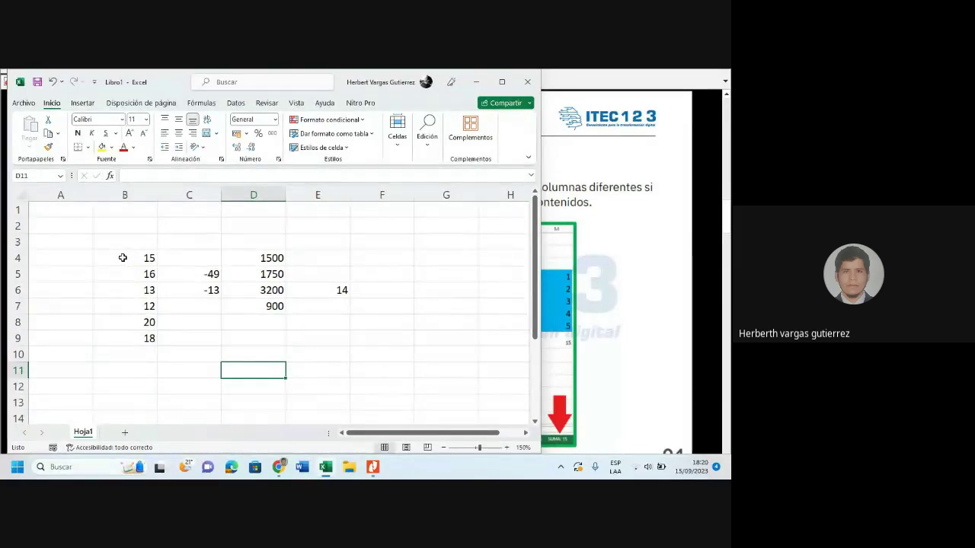
Select the range B4:D5 and the whole data block B4:E9 in turn to check their average, count and sum
left_click(122, 258)
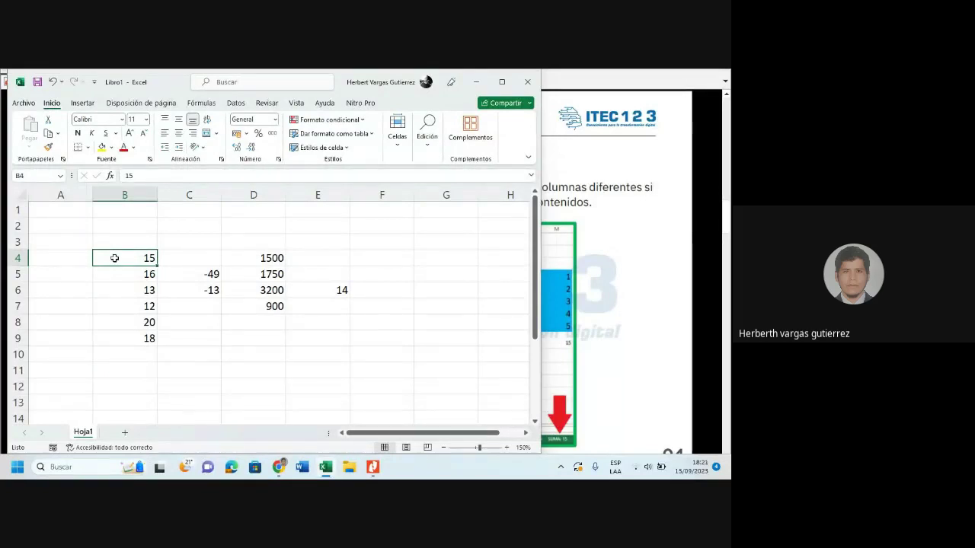
left_click_drag(104, 258, 274, 275)
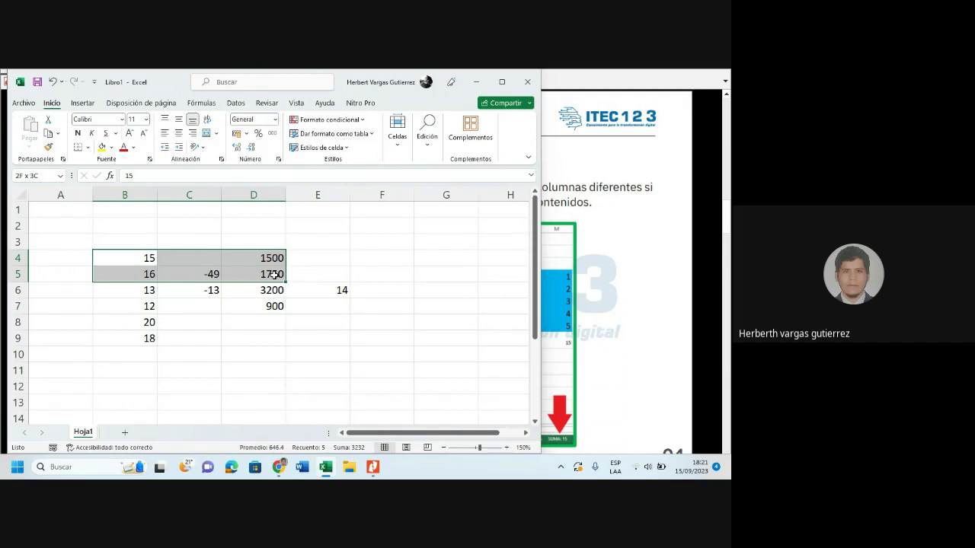
left_click_drag(274, 275, 274, 275)
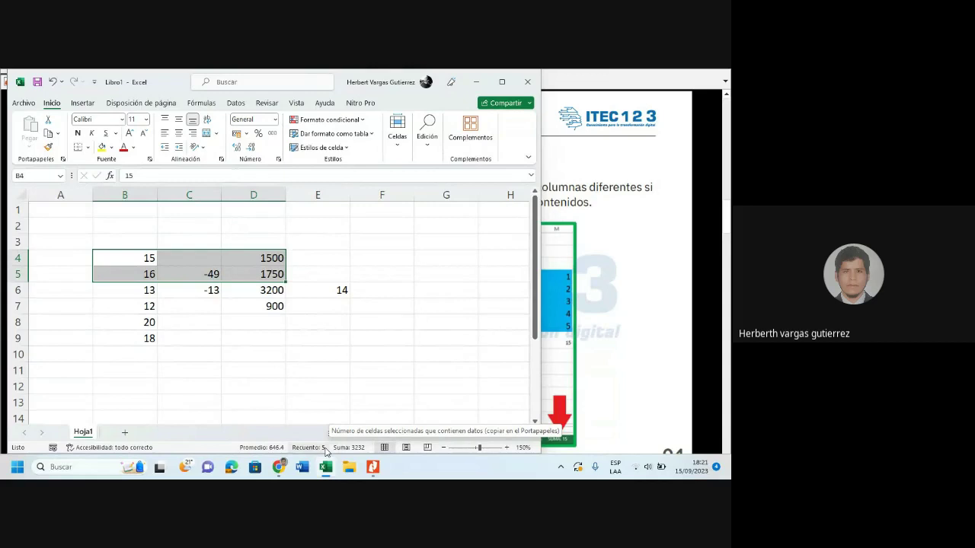
key("ctrl+a")
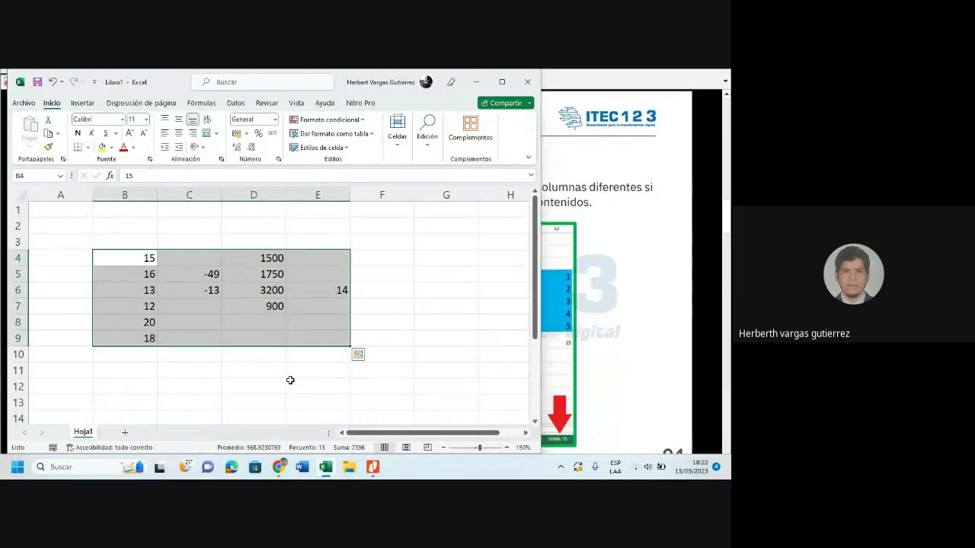
Switch to the Google Meet window to check the students' replies in the call chat
mouse_move(281, 467)
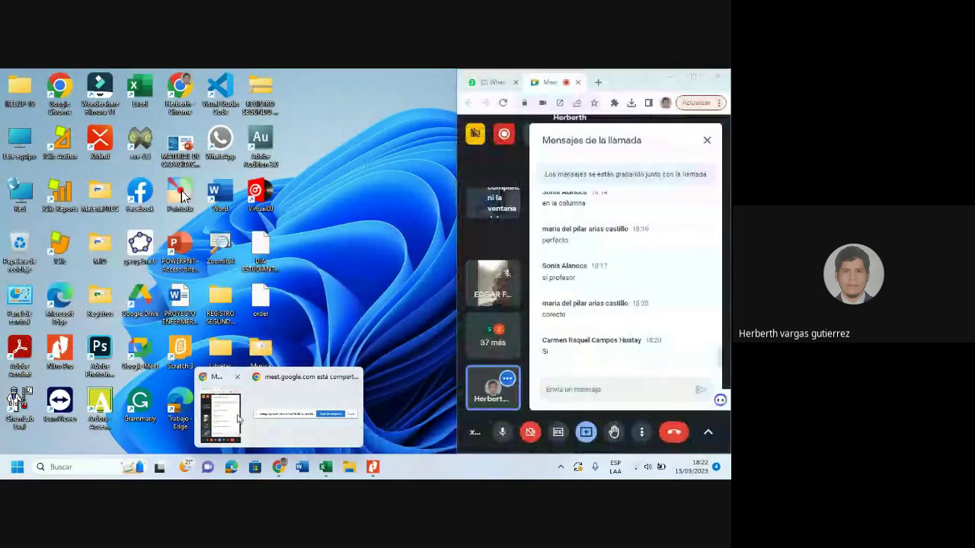
left_click(238, 419)
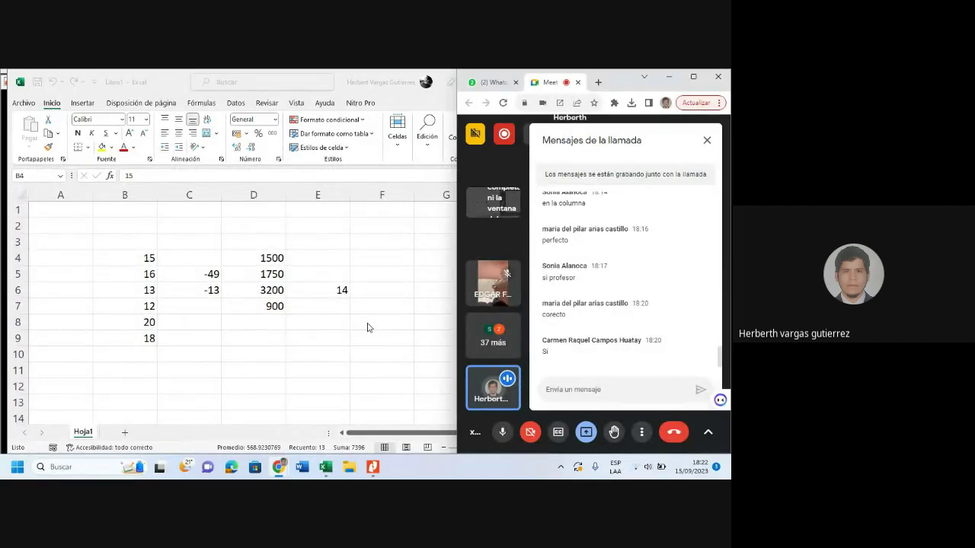
Switch back to the Excel workbook, dismiss the presentation notification and deselect the data block
left_click(293, 324)
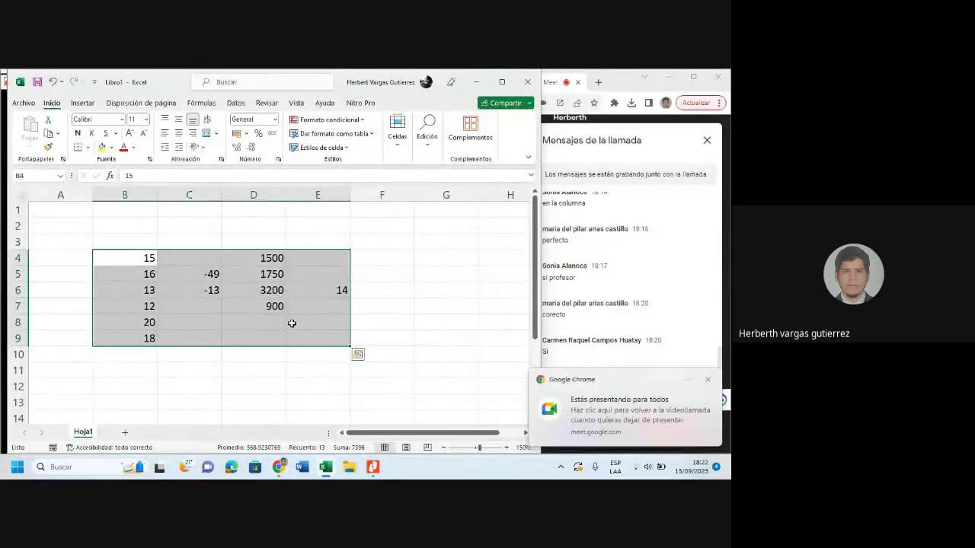
left_click(708, 380)
left_click(349, 278)
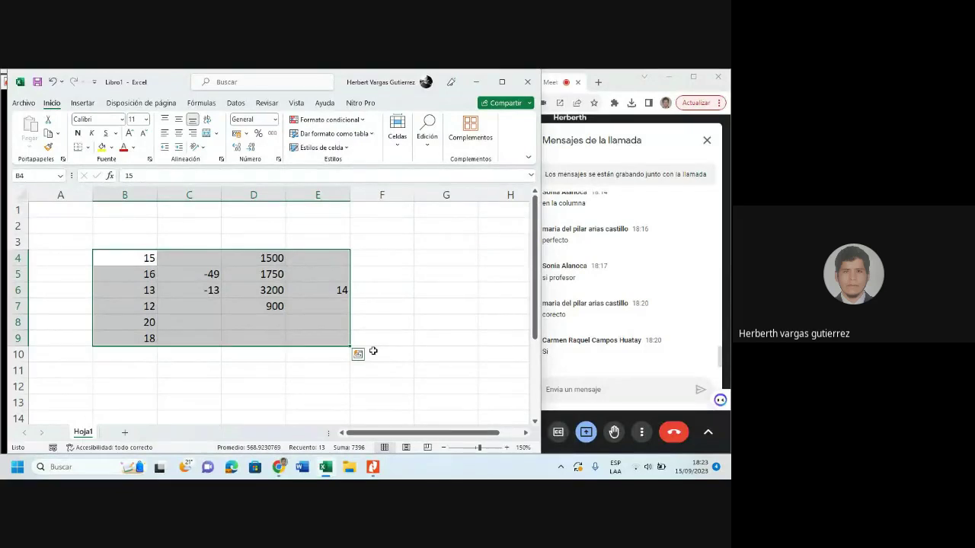
left_click(364, 326)
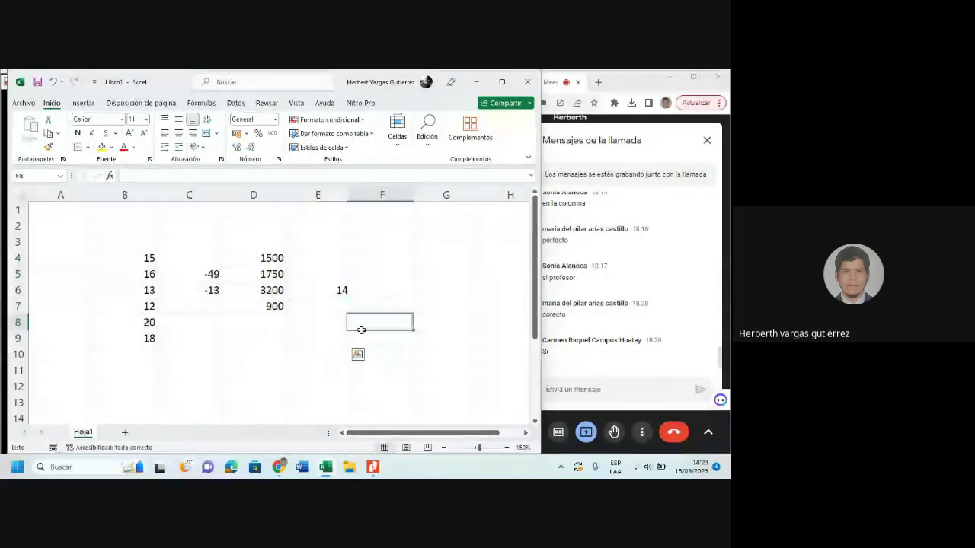
Move the values 16, 12 and 18 from cells B5, B7 and B9 to the same rows of column A
left_click(130, 273)
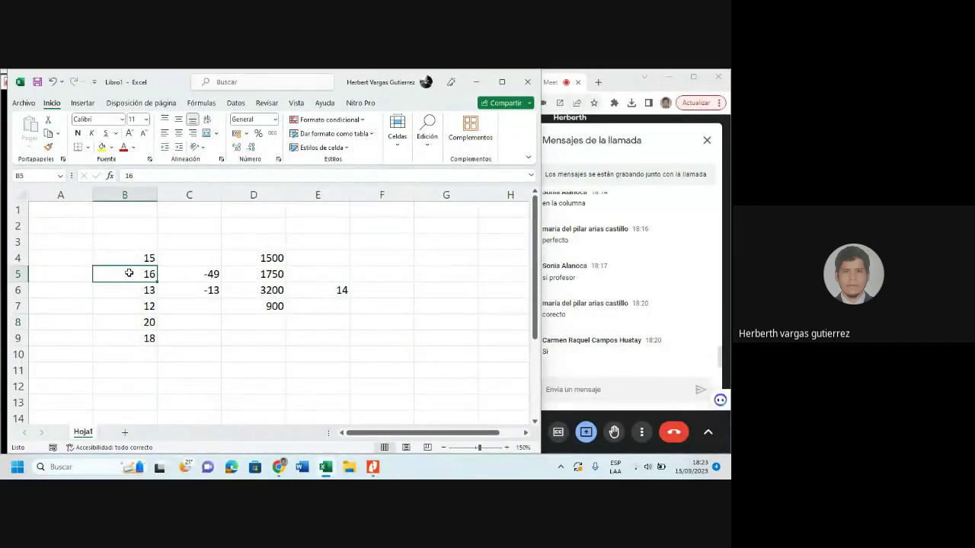
key("ctrl+c")
left_click(72, 274)
key("ctrl+v")
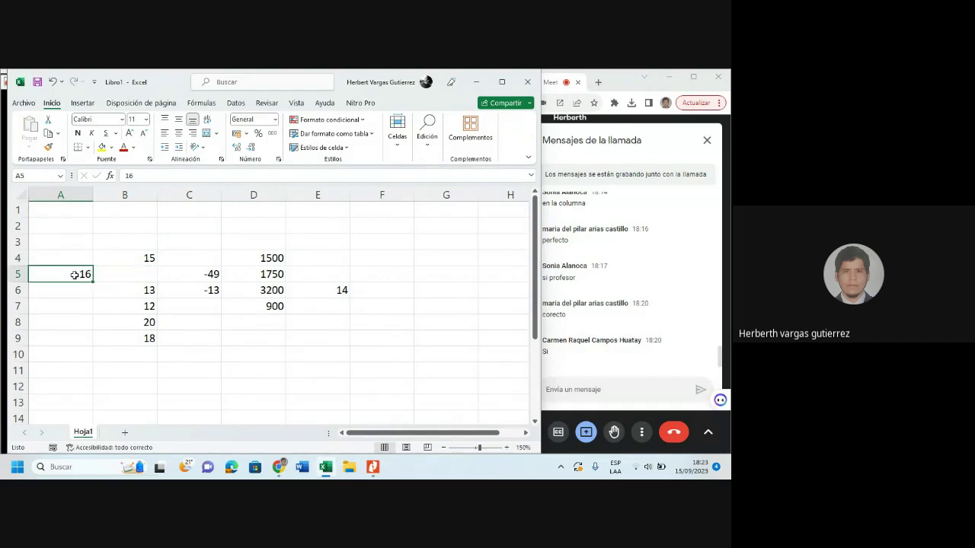
left_click(130, 303)
left_click_drag(131, 304, 80, 306)
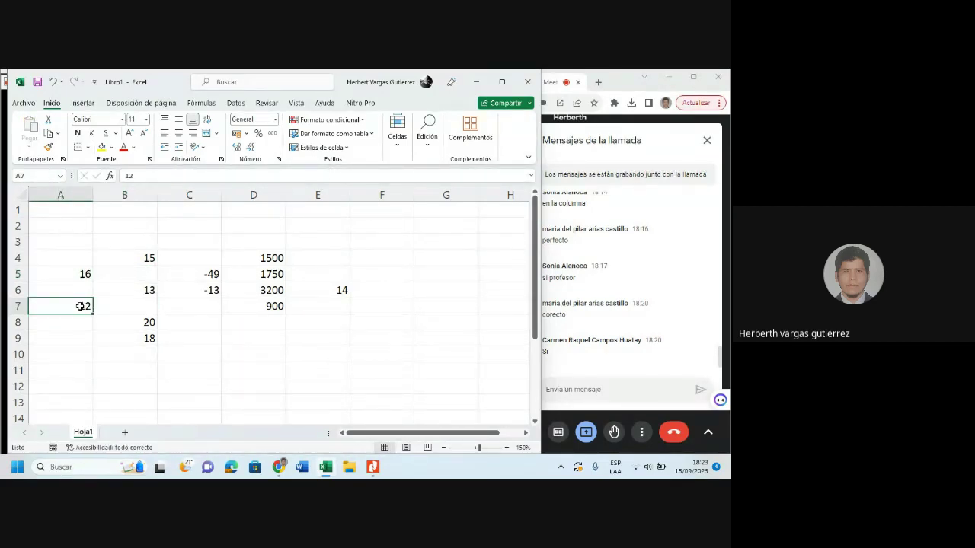
left_click(141, 338)
key("ctrl+x")
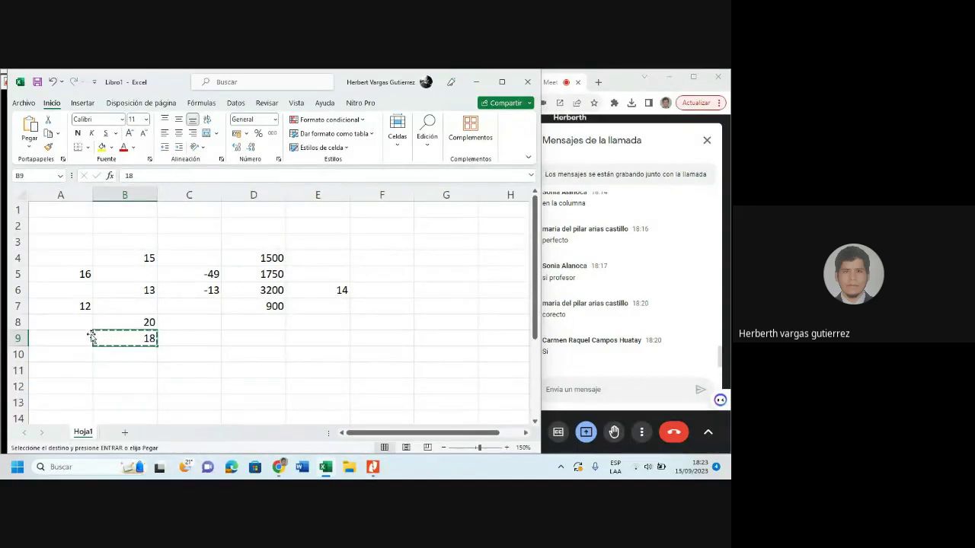
left_click(78, 338)
key("ctrl+v")
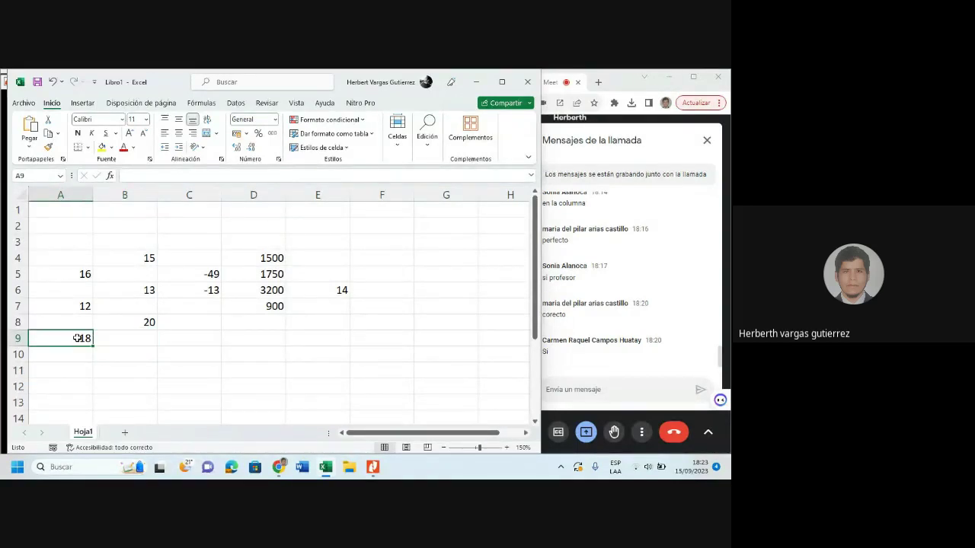
left_click(207, 367)
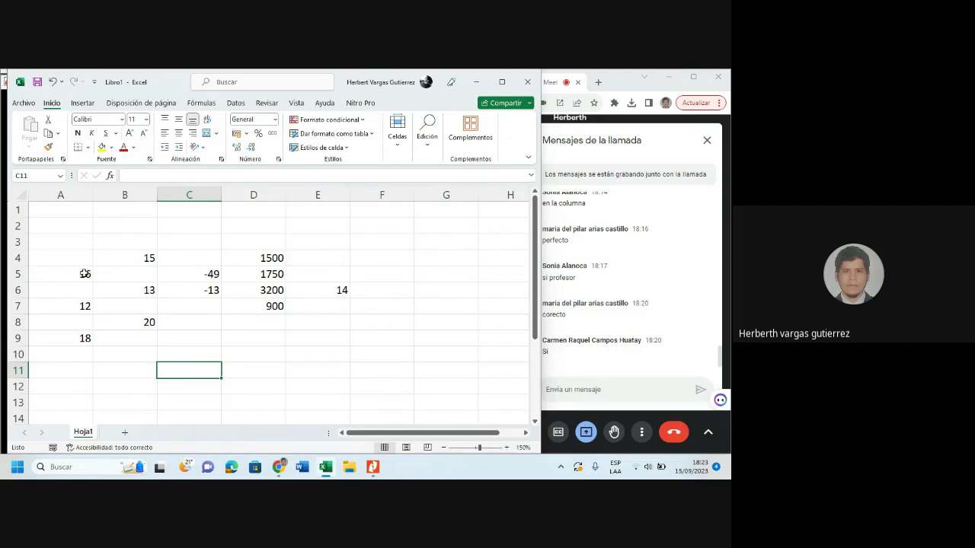
Fill the range A4:B9 with a light gold colour
left_click(75, 242)
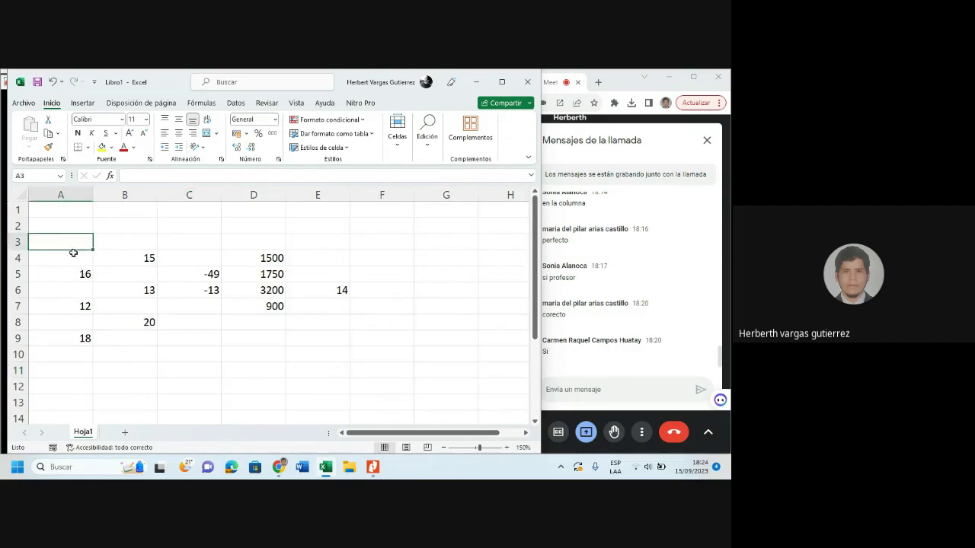
left_click(77, 258)
left_click_drag(77, 258, 150, 337)
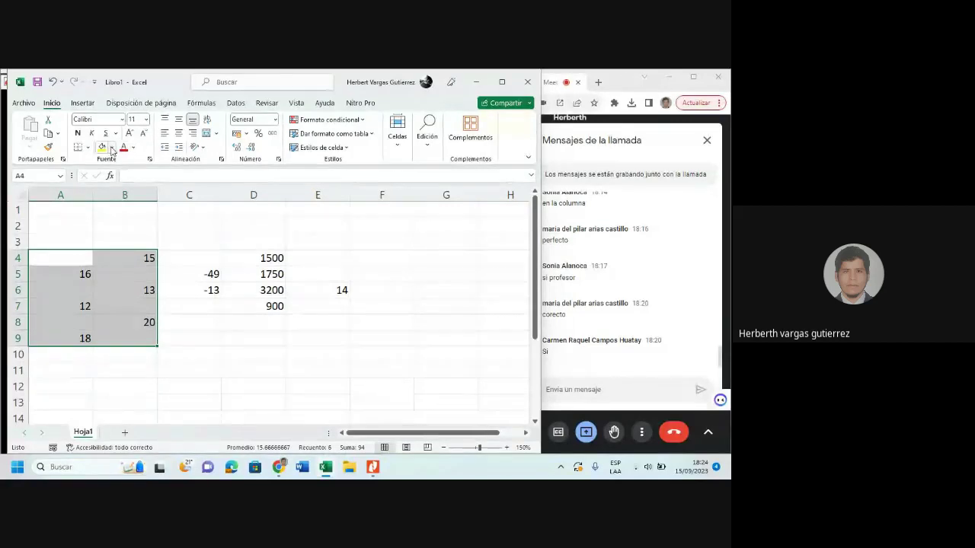
left_click(111, 148)
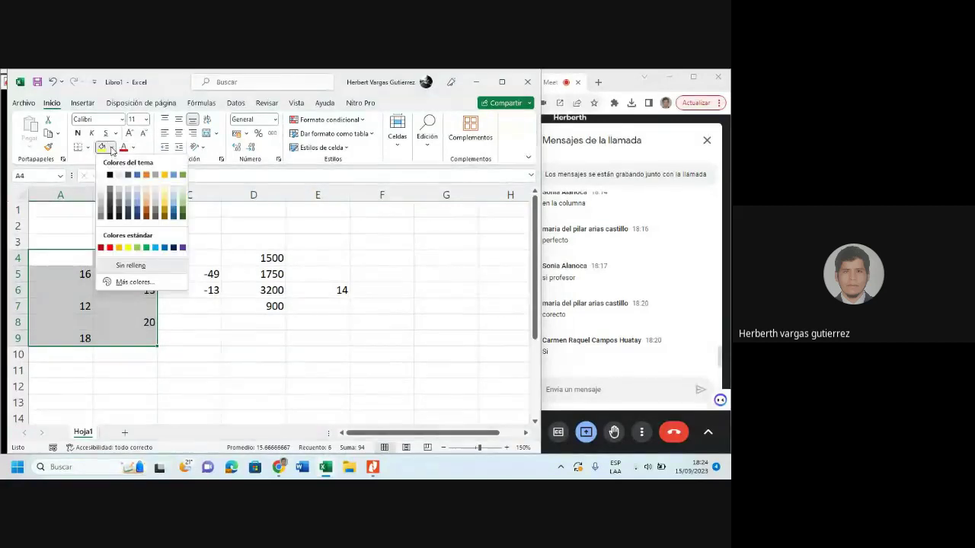
left_click(165, 198)
Fill the range C4:D7 with a light blue colour
left_click(192, 253)
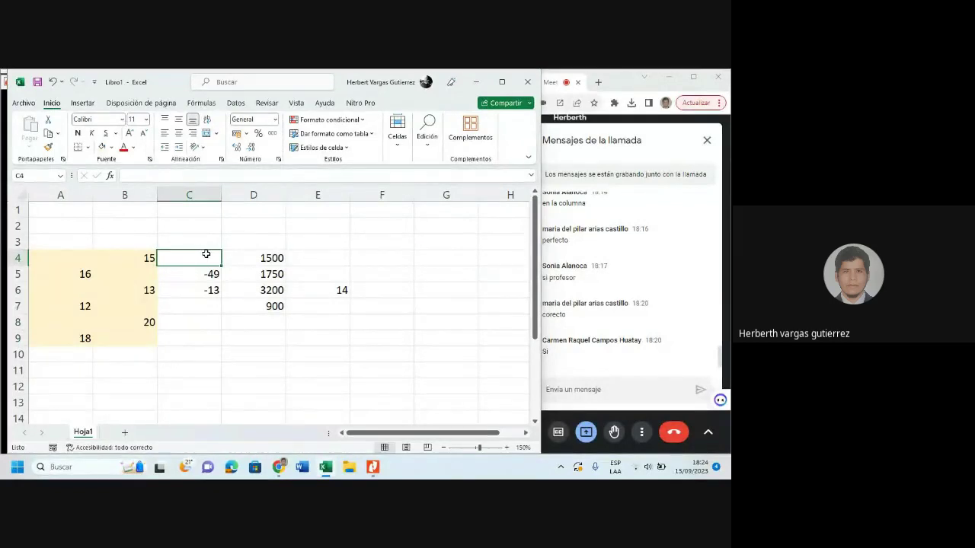
left_click_drag(207, 254, 253, 306)
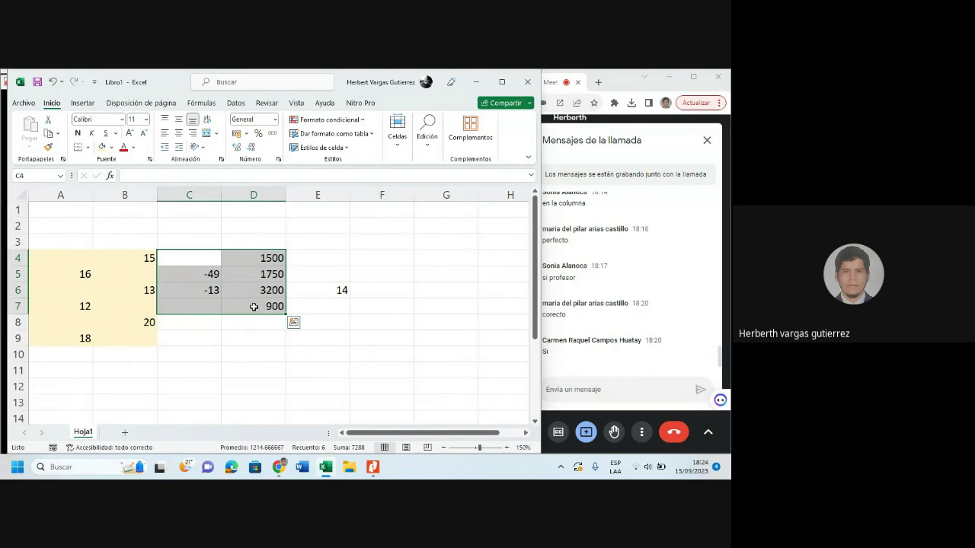
left_click(116, 147)
left_click(134, 196)
Fill cell E6 with a light green colour
left_click(314, 288)
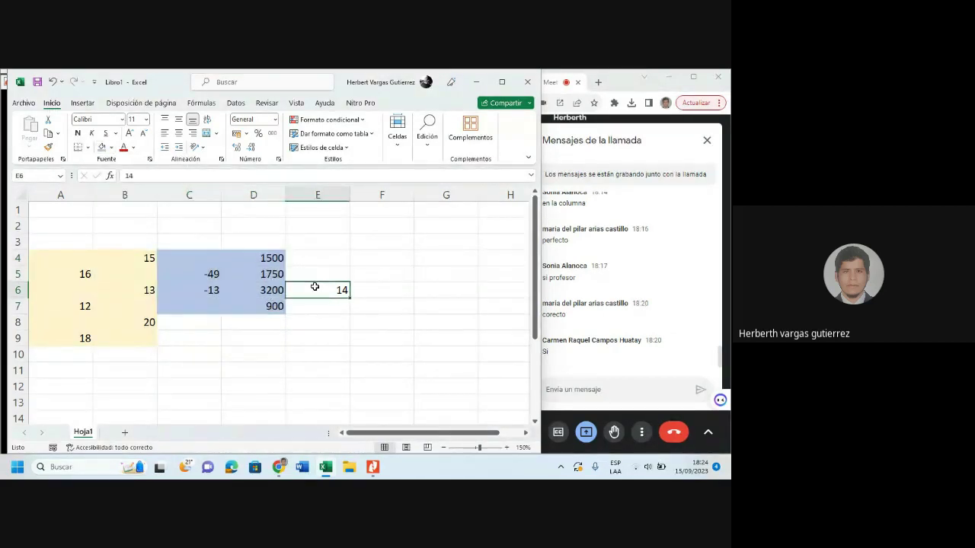
left_click(112, 149)
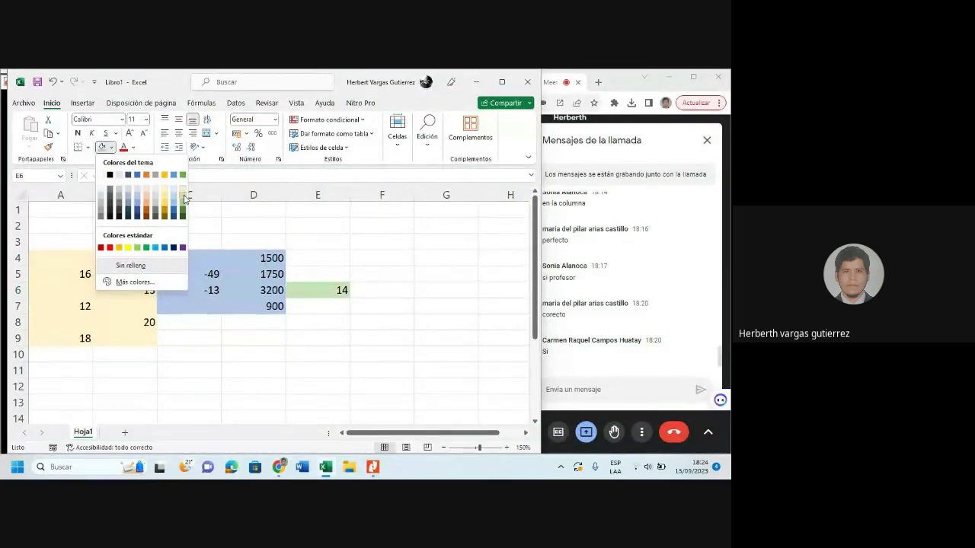
left_click(184, 200)
left_click(246, 351)
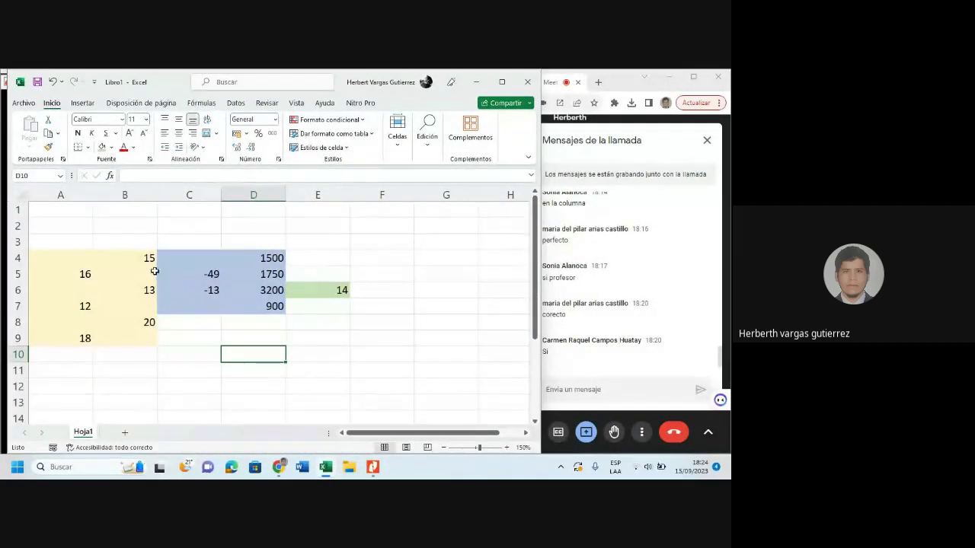
Select the range B4:C8 across both coloured blocks to check its average, count and sum
left_click_drag(137, 257, 197, 321)
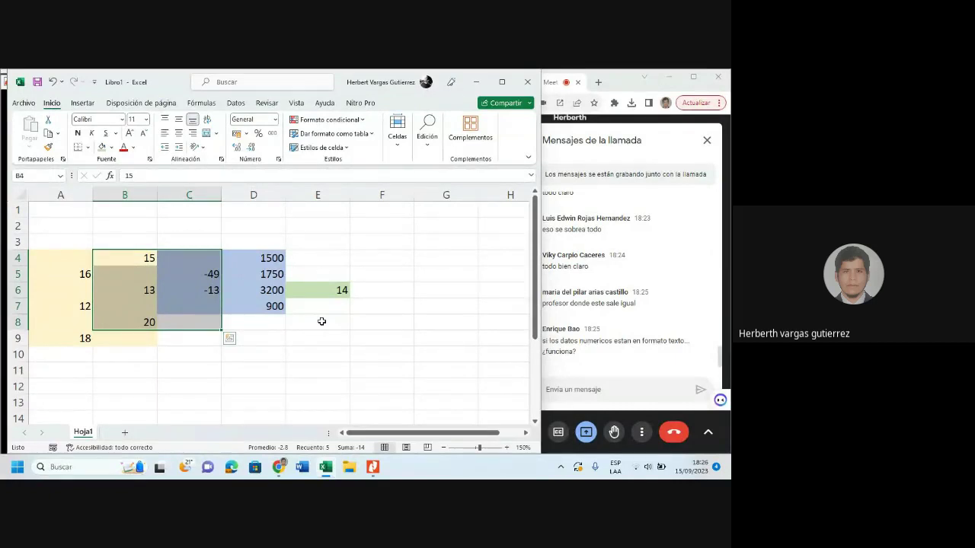
left_click(266, 294)
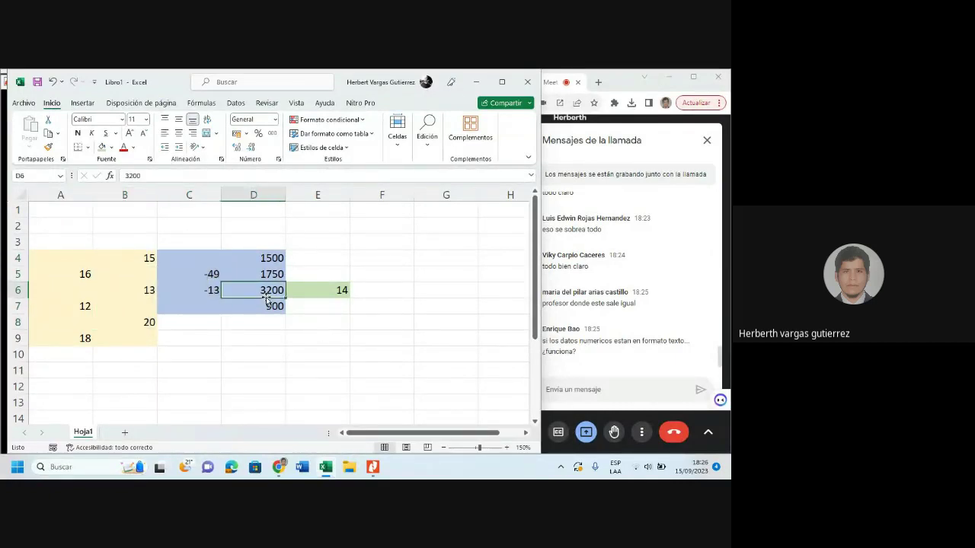
Enter 1789 in cell C9
left_click(205, 336)
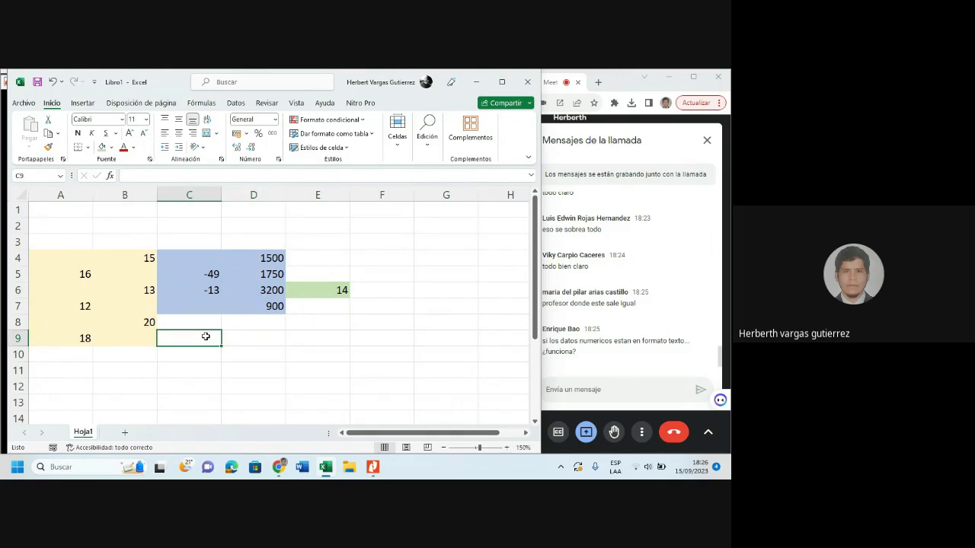
type("17")
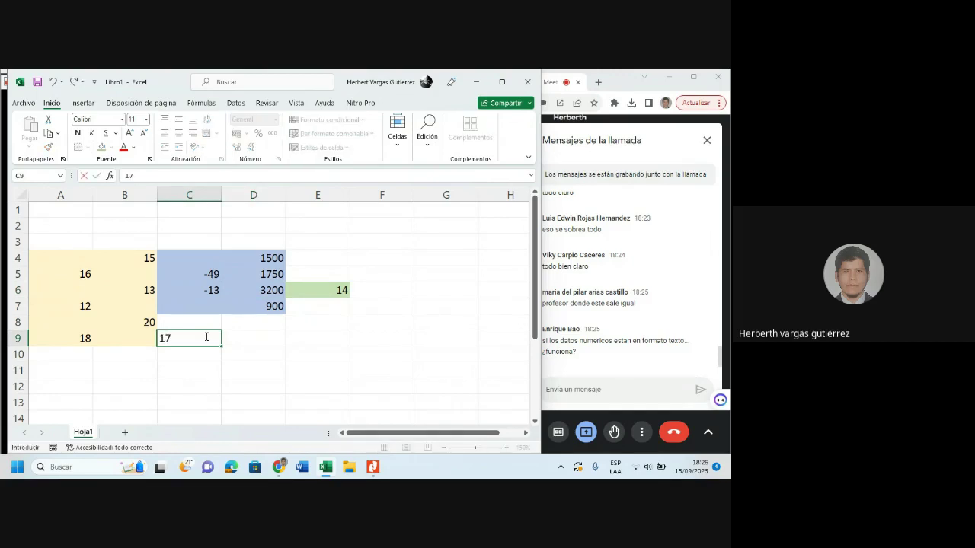
type("89")
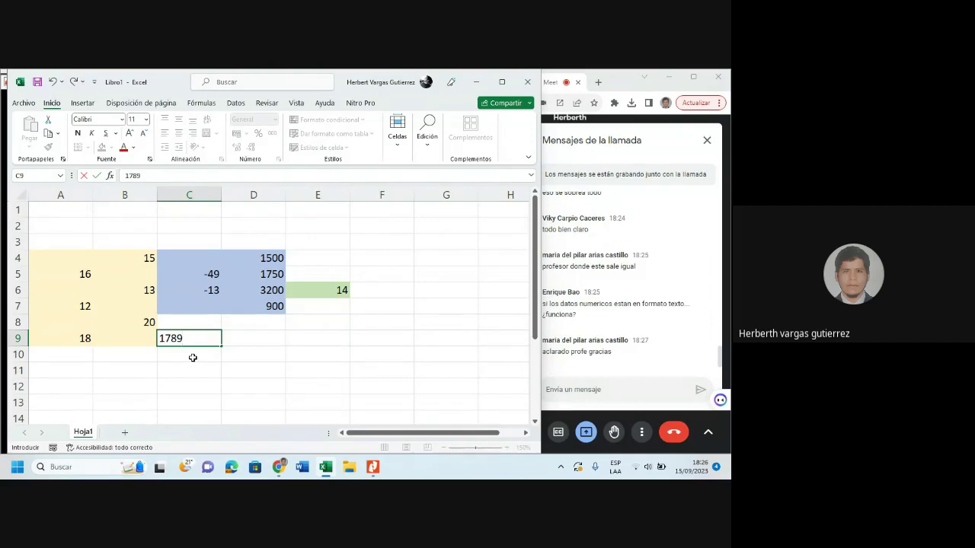
key("Return")
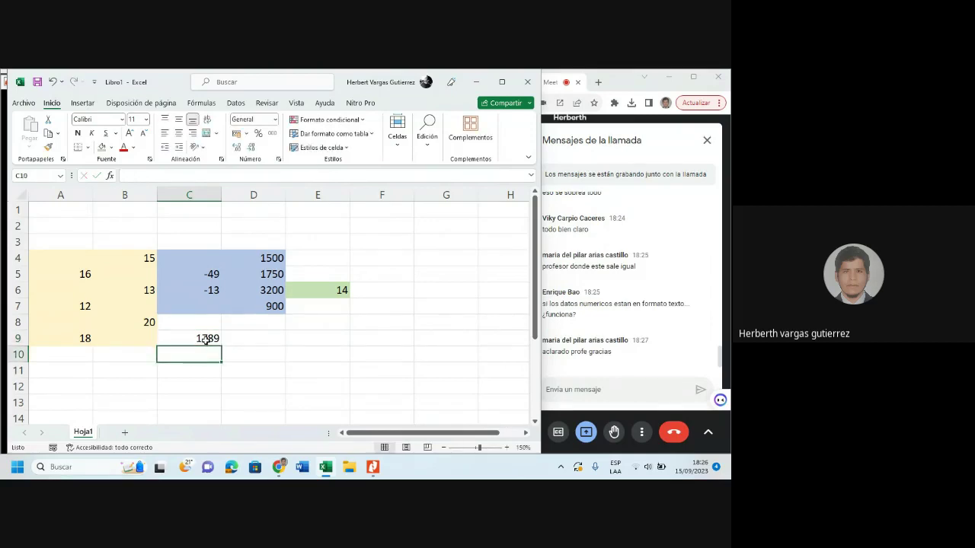
Append the letter l to the number in cell C9 to try it as text, and remove the letter again
double_click(206, 341)
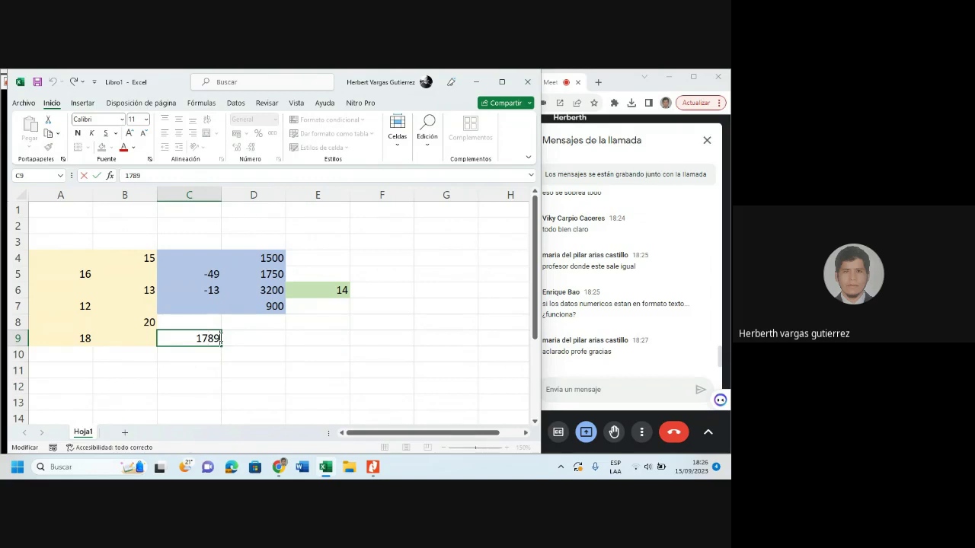
type("l")
left_click(198, 358)
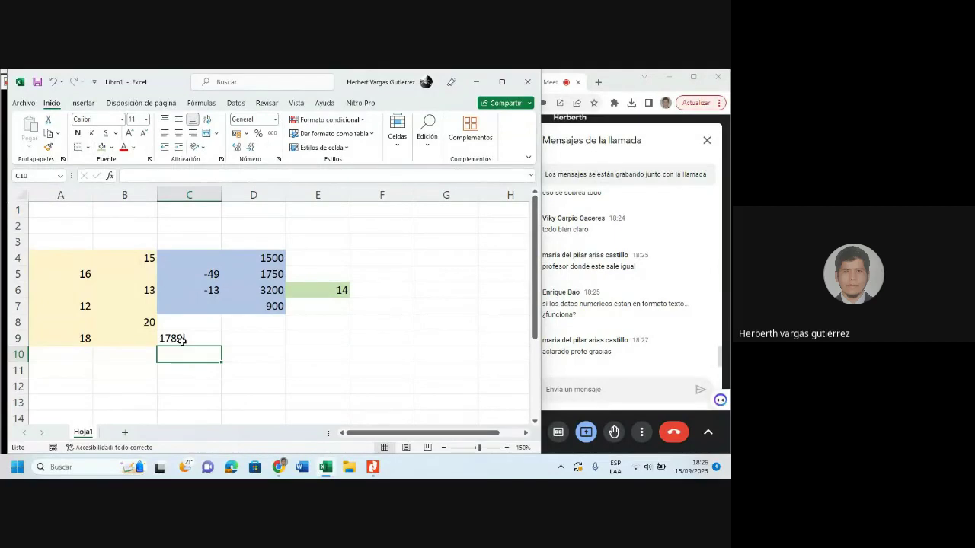
left_click(182, 341)
double_click(194, 336)
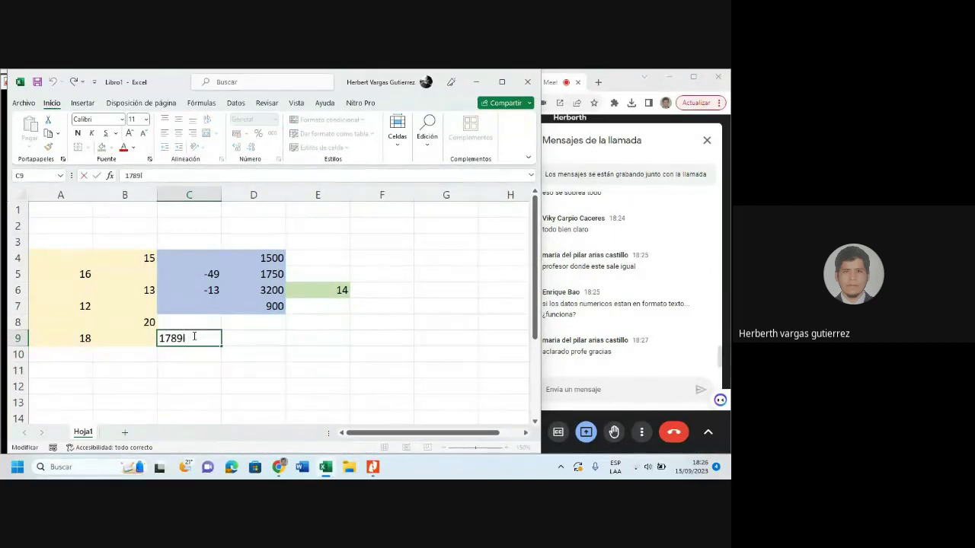
key("BackSpace")
left_click(198, 373)
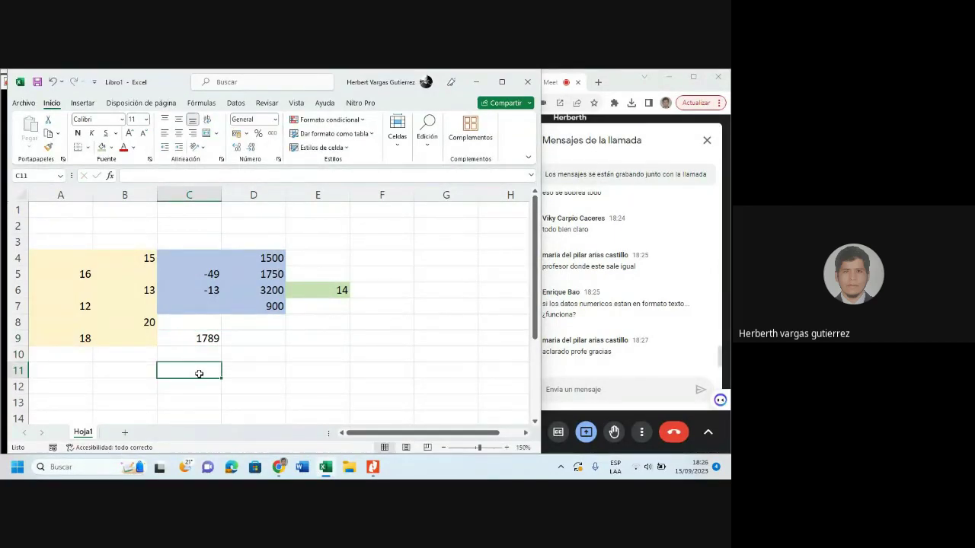
Set the number format of cell C9 to Texto
left_click(208, 337)
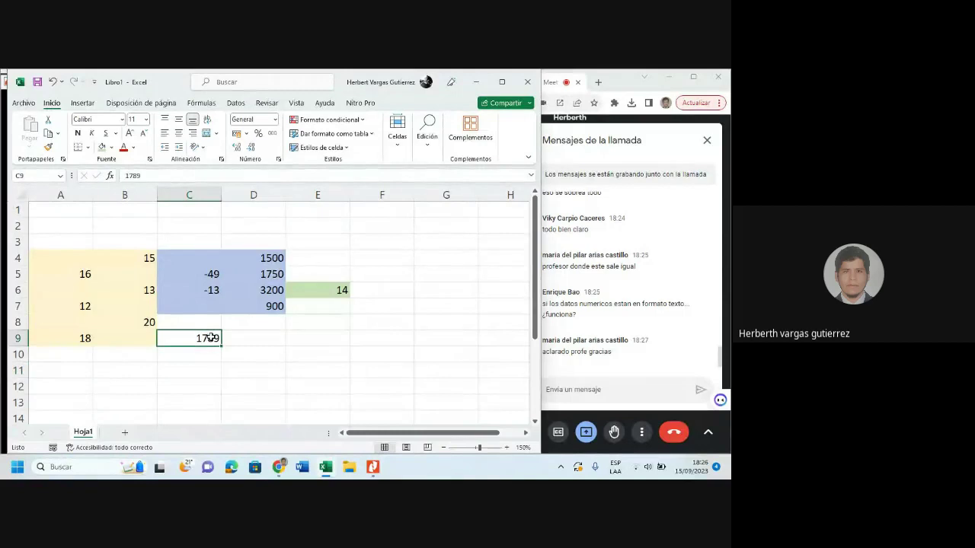
left_click(275, 119)
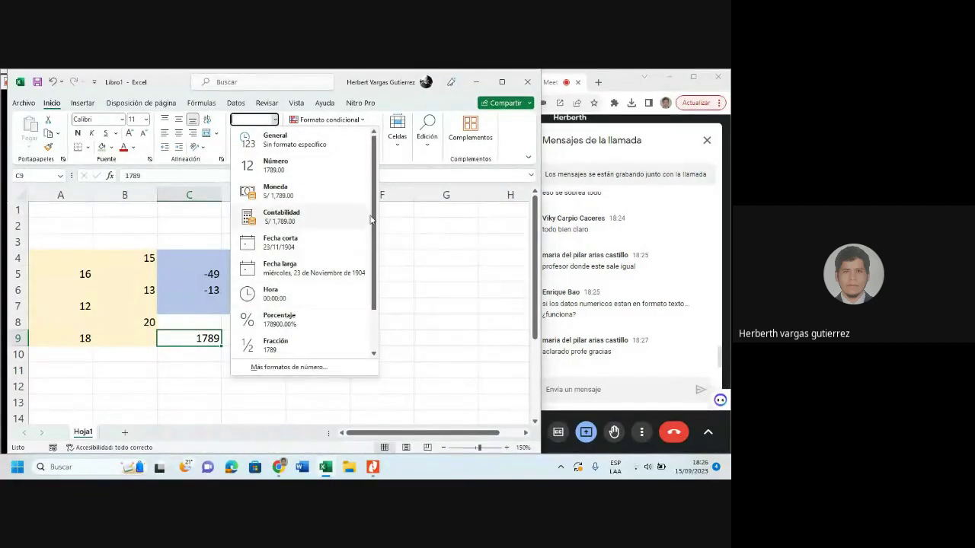
scroll(343, 274, "down", 1)
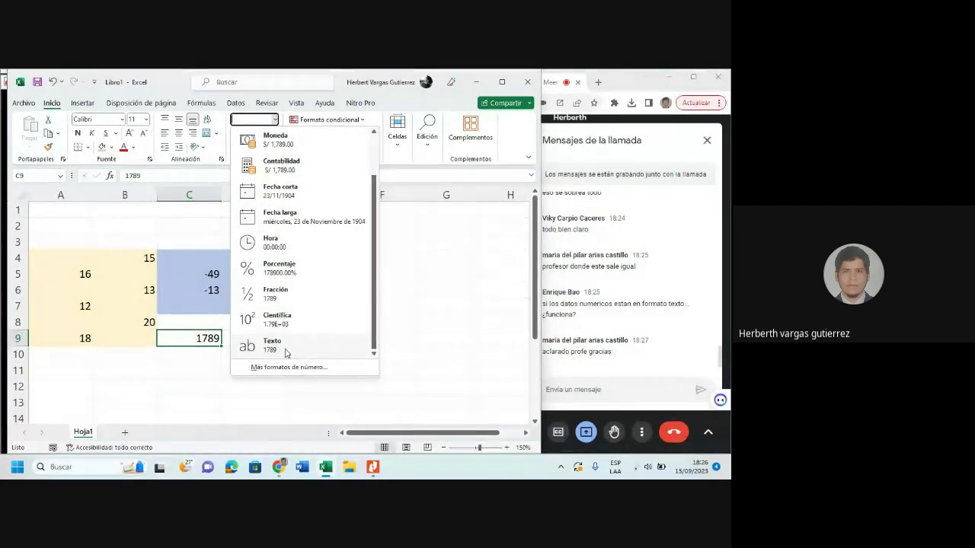
left_click(287, 353)
Enter 187 in cell C10 and select it to compare it with the text-formatted number above
left_click(176, 354)
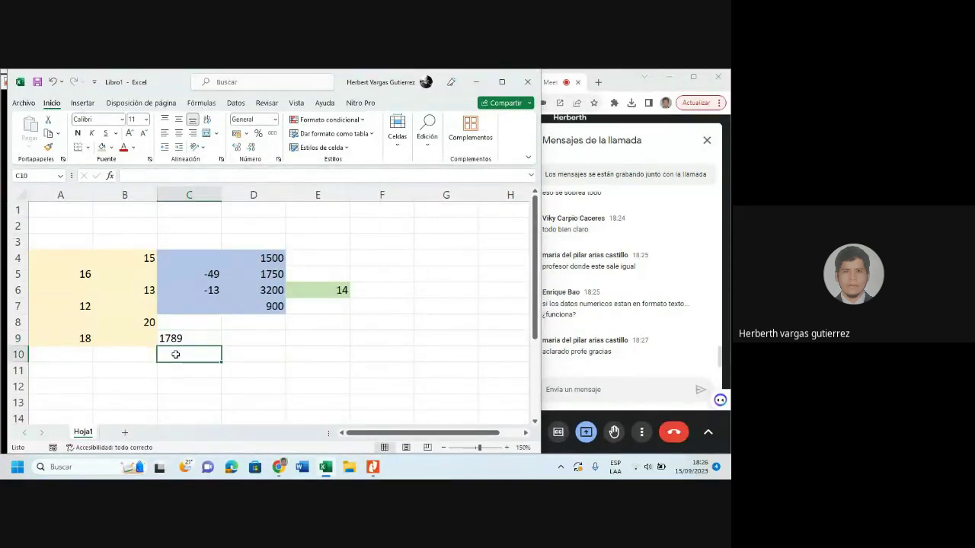
type("187")
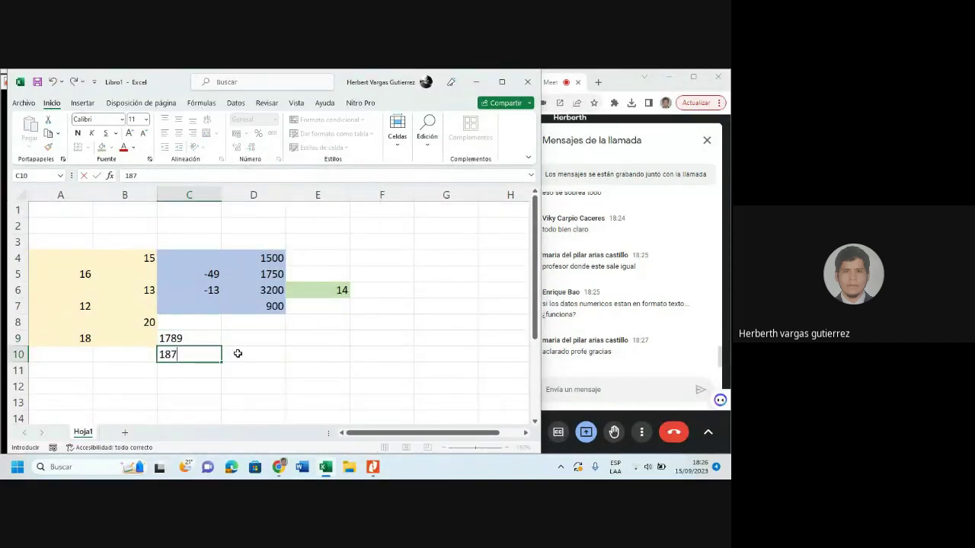
left_click(284, 366)
left_click(195, 356)
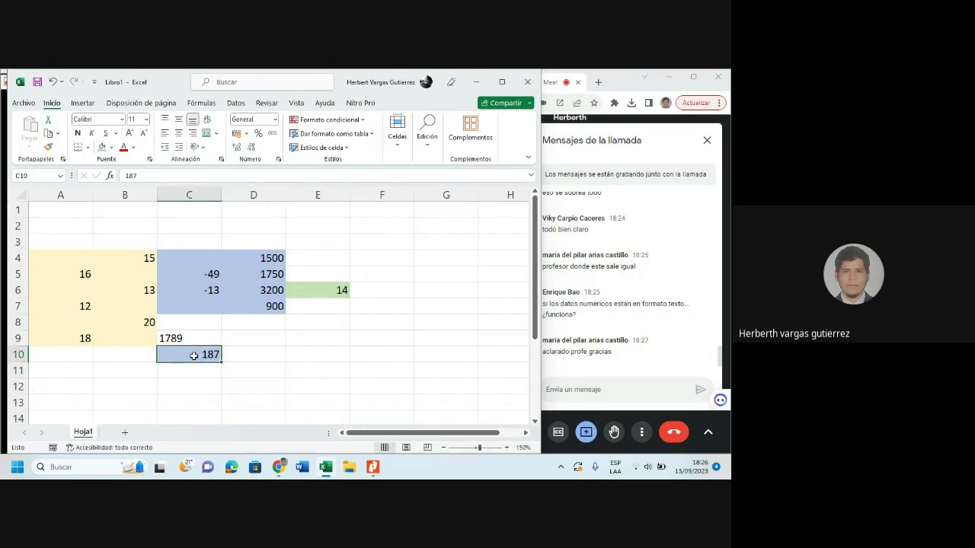
Copy the text format of cell C9 to C10 and select both cells to check their average, count and sum
left_click(191, 341)
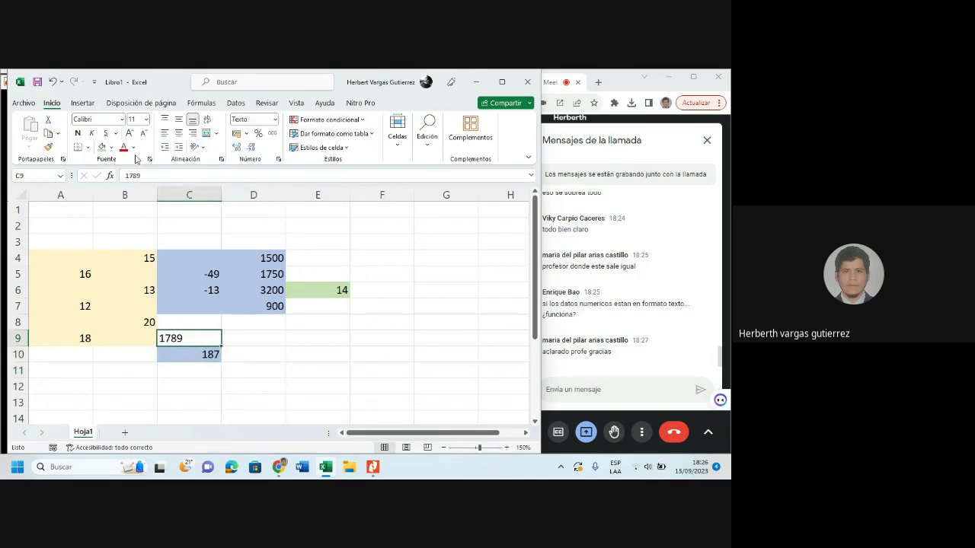
left_click(48, 147)
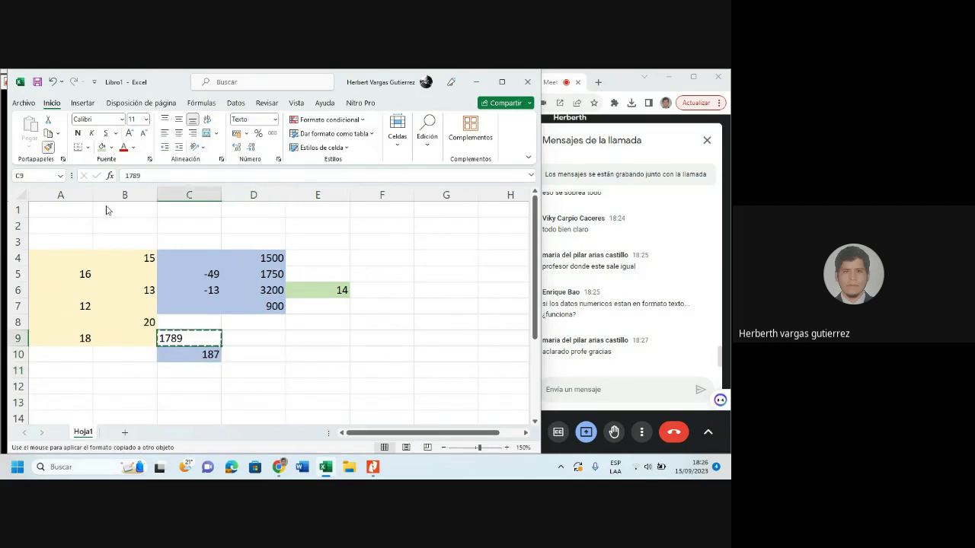
left_click(185, 355)
left_click(190, 372)
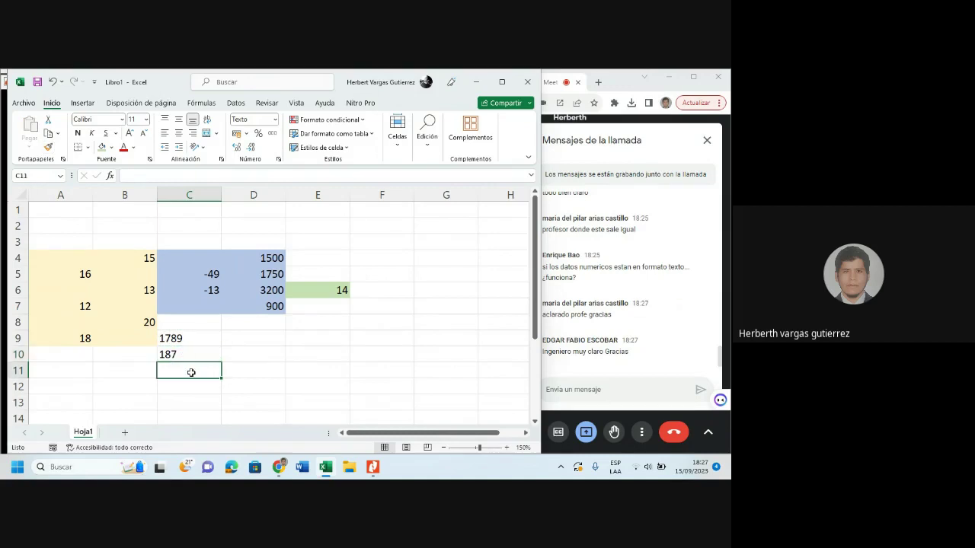
left_click_drag(189, 336, 218, 363)
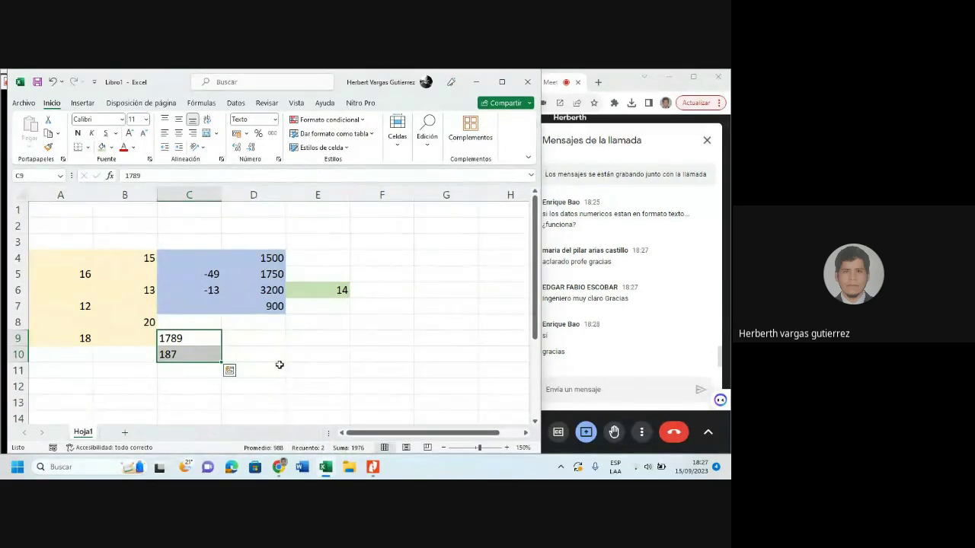
Remove the fill colour from the range A3:E10
left_click(75, 242)
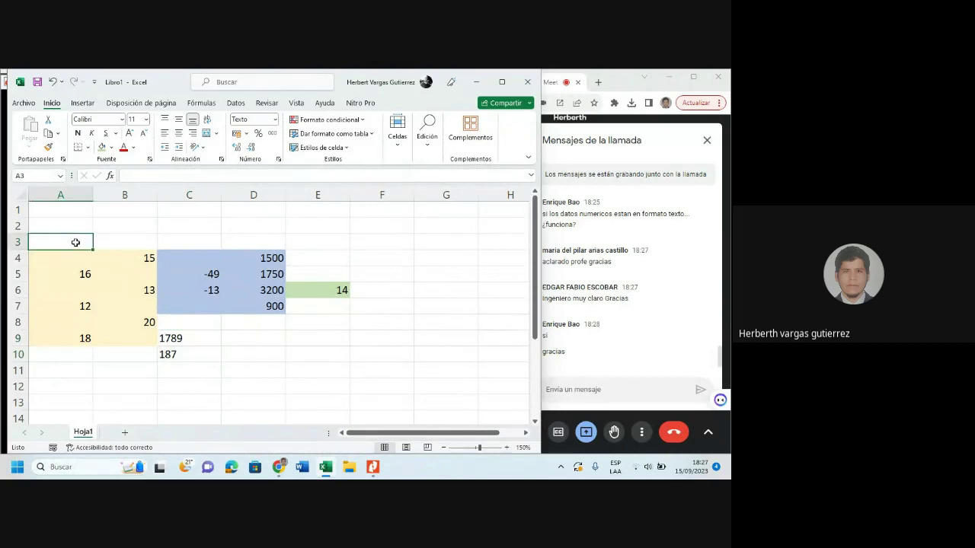
left_click_drag(76, 243, 318, 355)
left_click(111, 147)
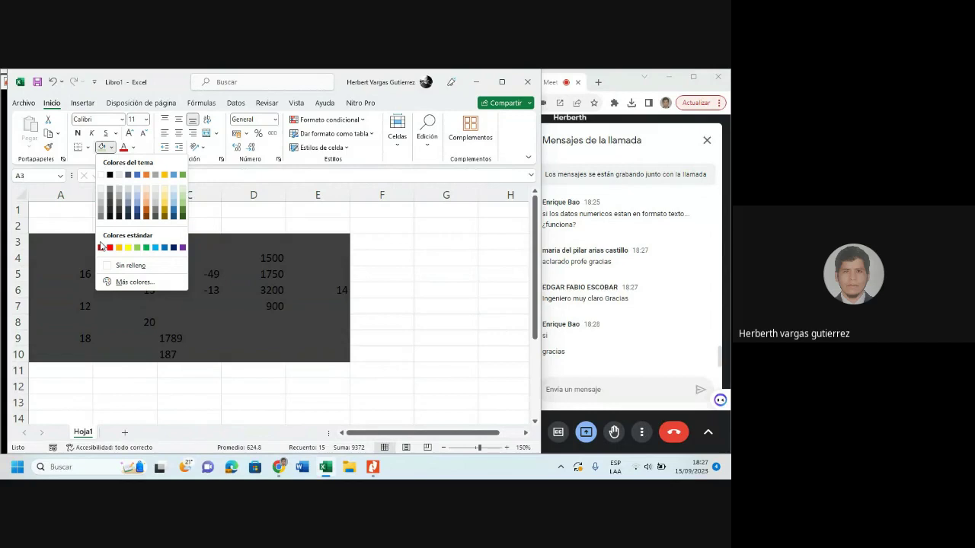
left_click(291, 381)
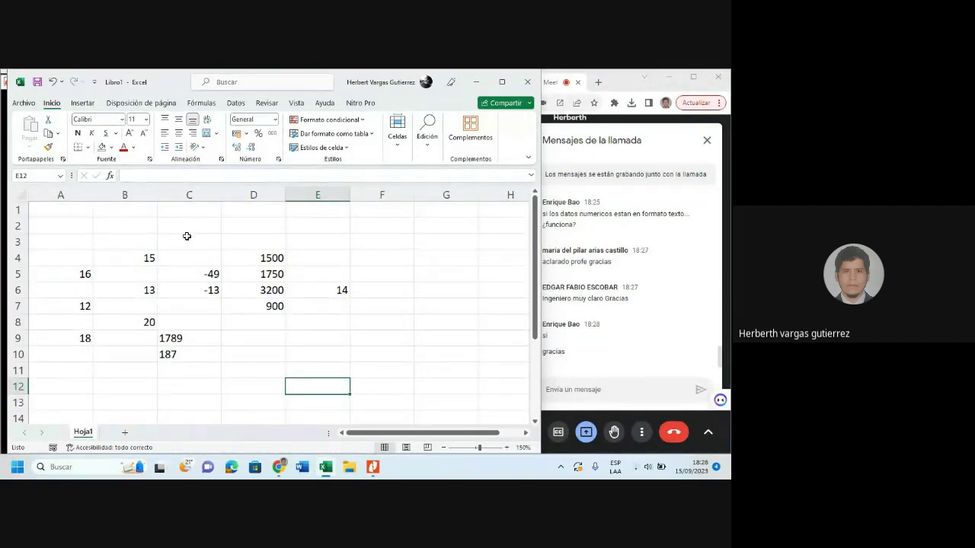
Delete the contents of the range C3:E10
left_click_drag(187, 236, 338, 352)
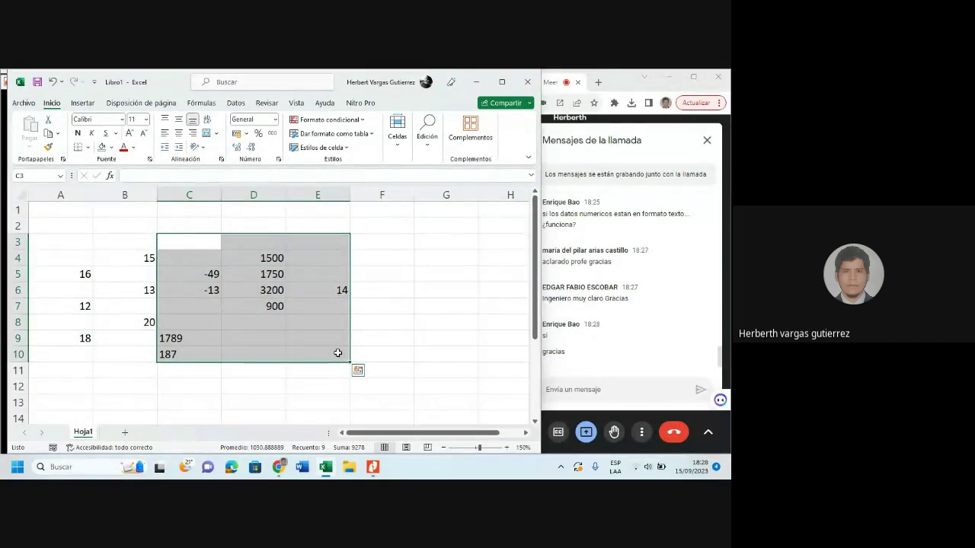
key("Delete")
left_click(145, 370)
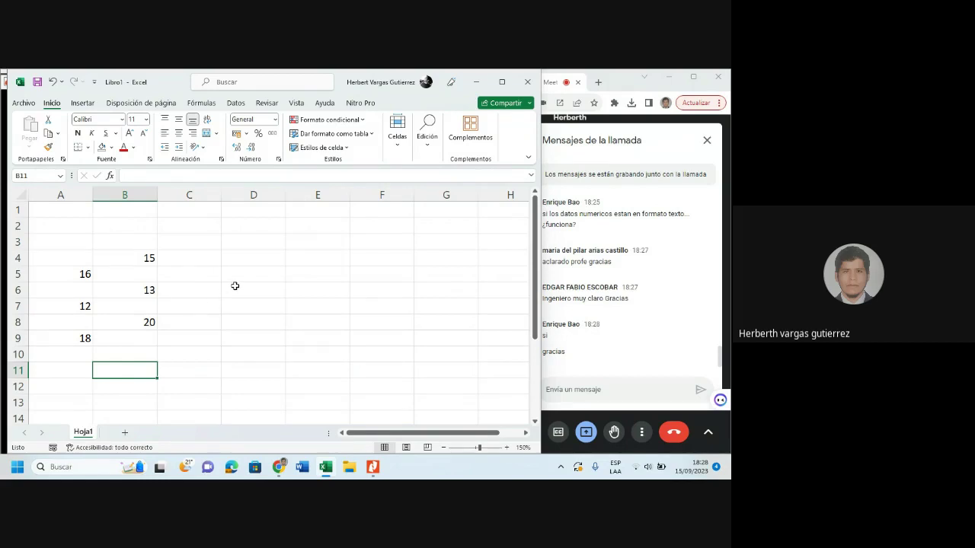
Enter the values 35, 56, 42, 14 and 16 in cells D4 to D8
left_click(253, 259)
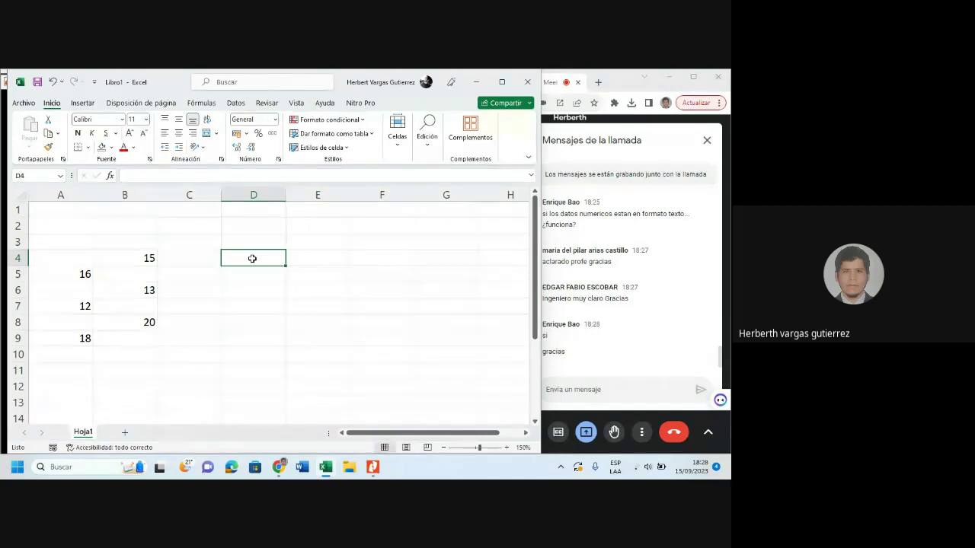
type("35")
key("Return")
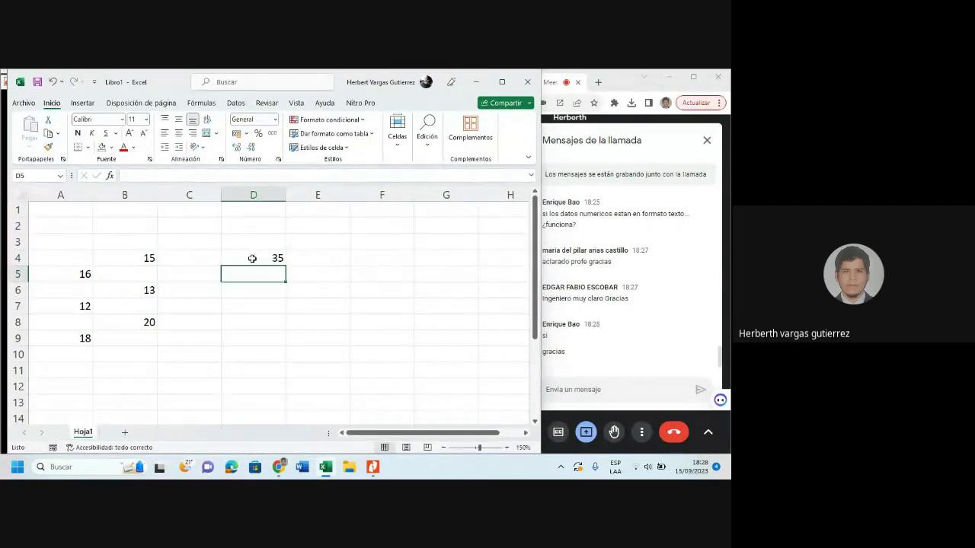
type("56")
key("Return")
type("42")
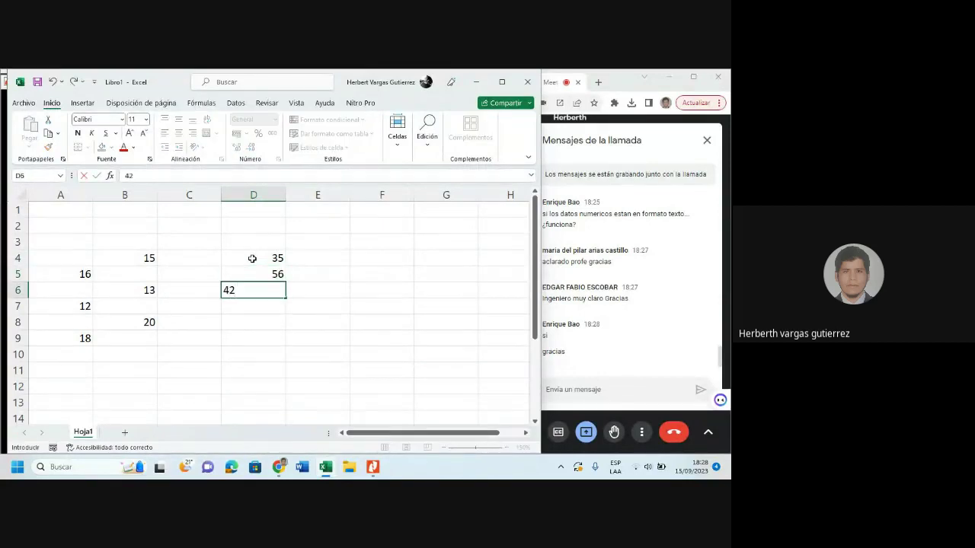
key("Return")
type("14")
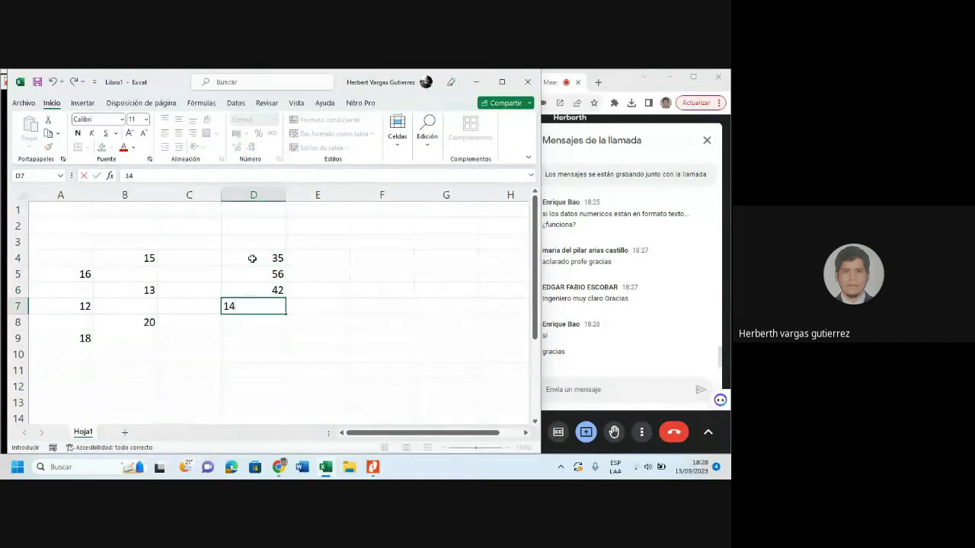
key("Return")
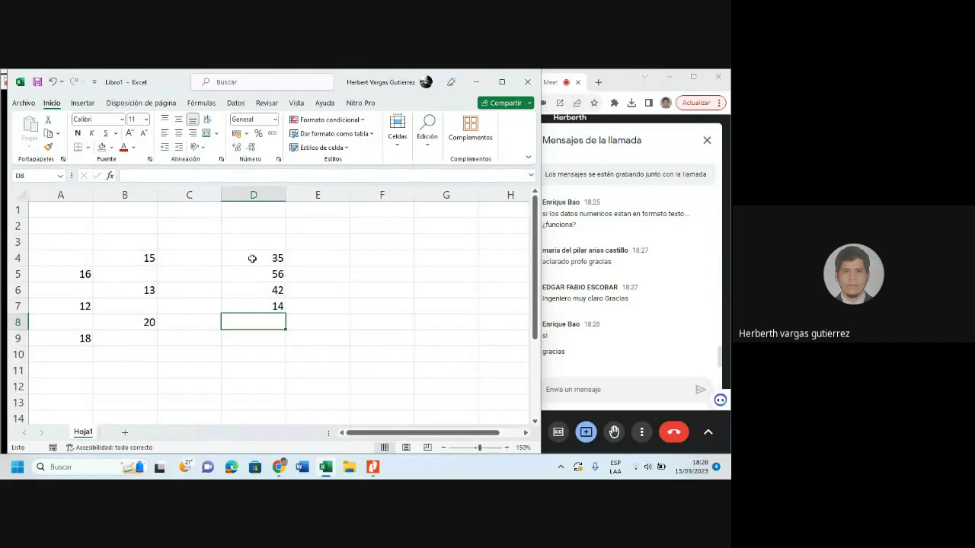
type("16")
left_click(333, 320)
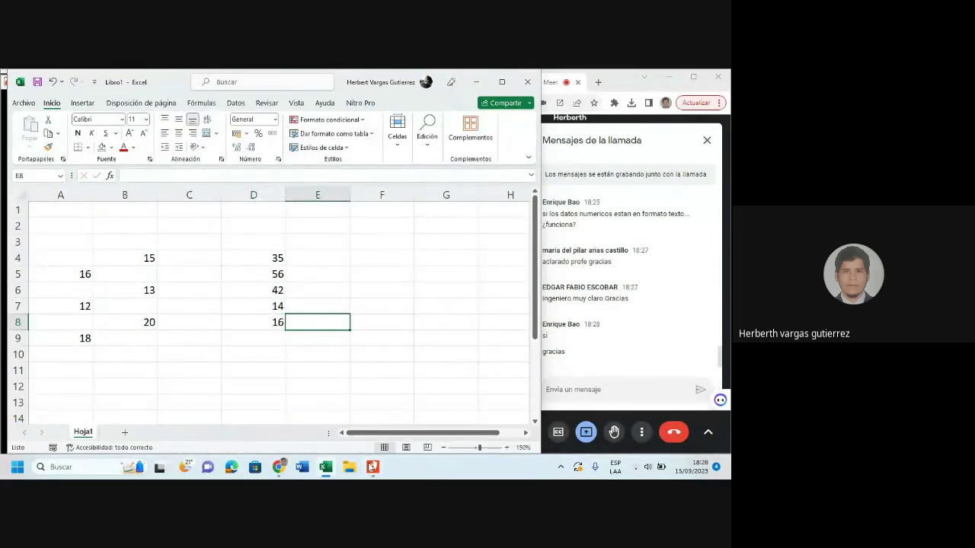
Switch to the session 06 class slides in Nitro Pro to review the ways of summing
left_click(372, 467)
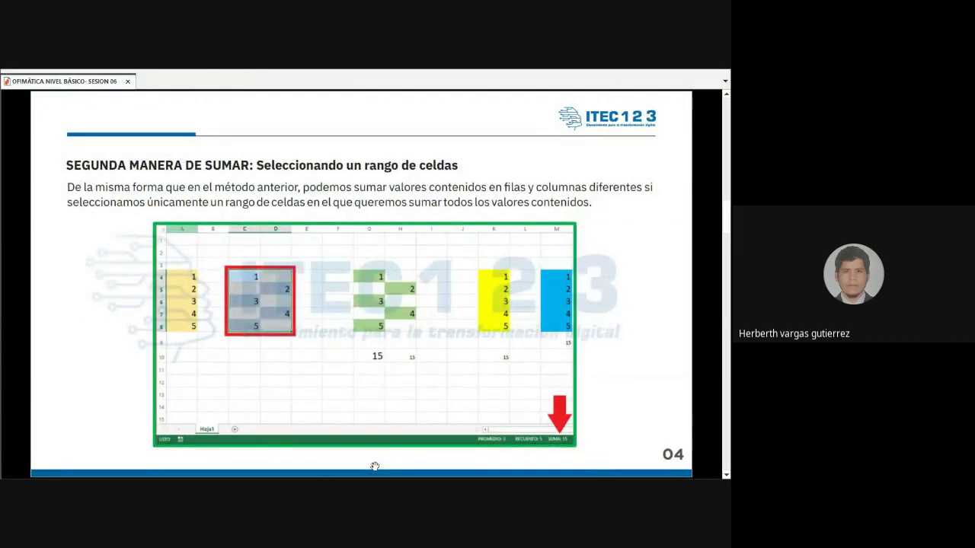
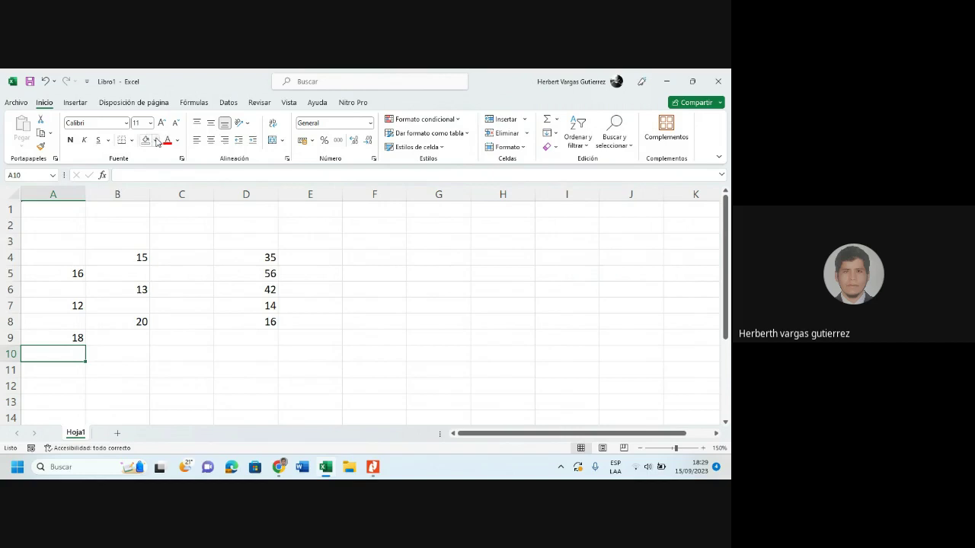
Fill cells A10, B9 and D9 with black and set a white font colour for the totals
left_click(156, 141)
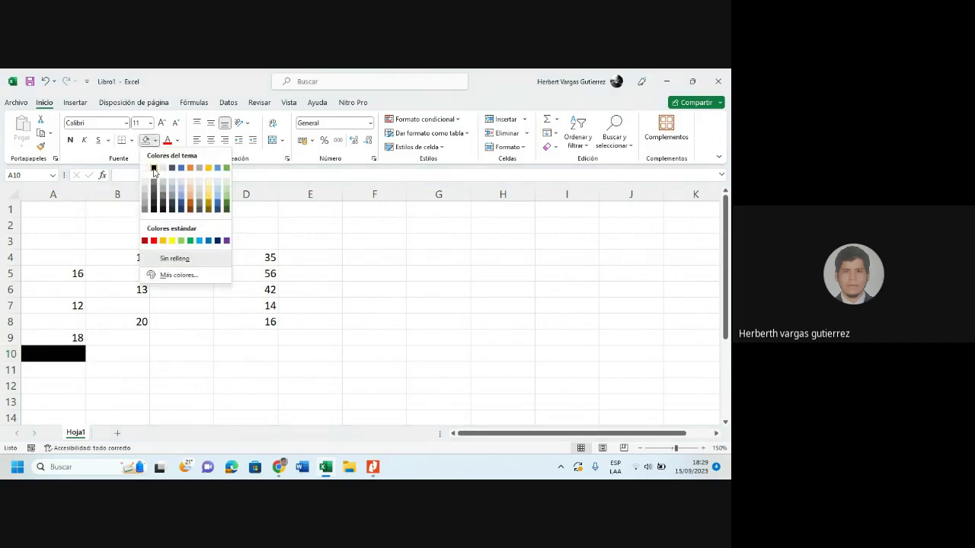
left_click(154, 169)
left_click(178, 142)
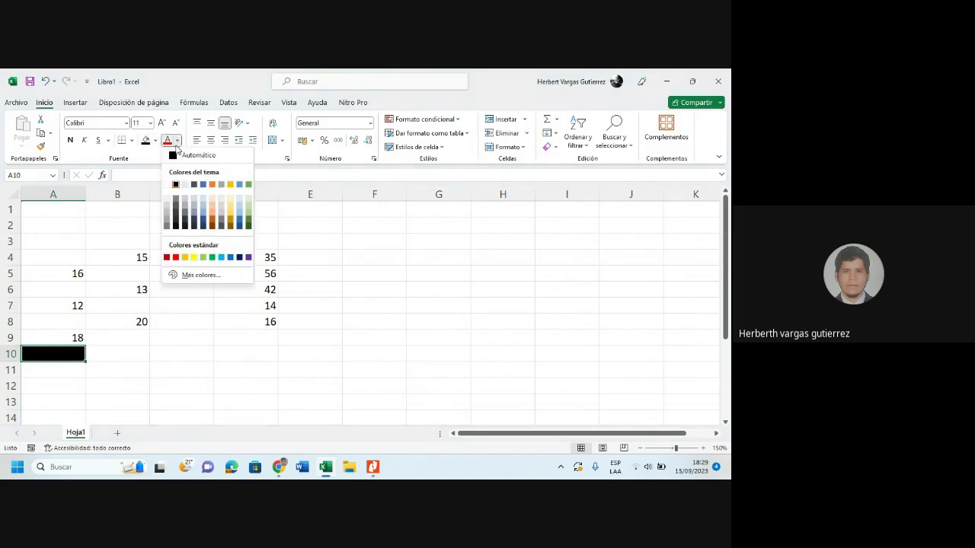
left_click(174, 185)
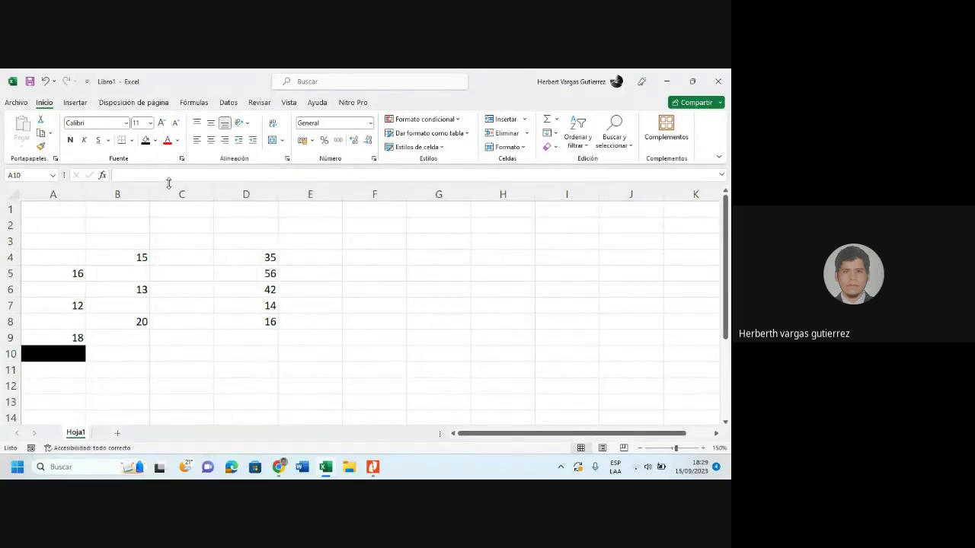
left_click(134, 333)
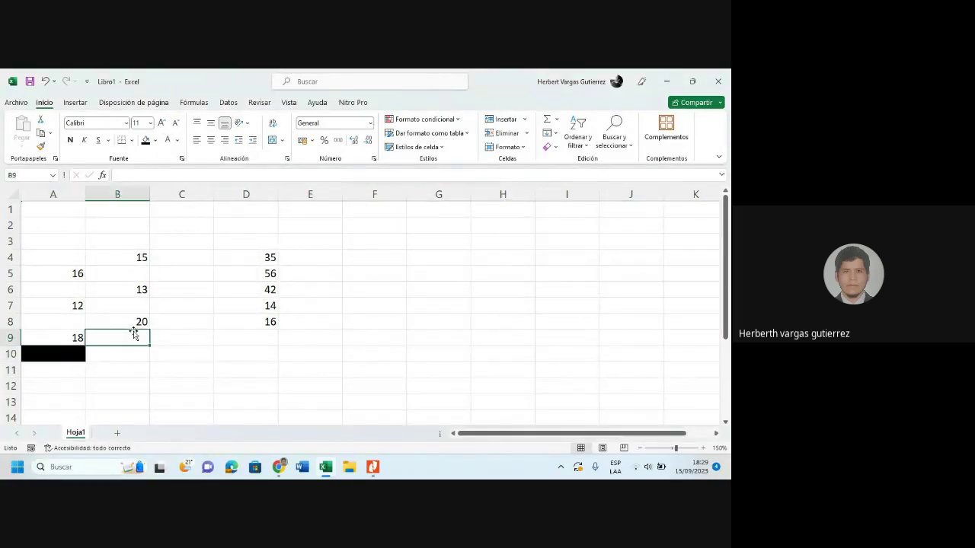
left_click(146, 140)
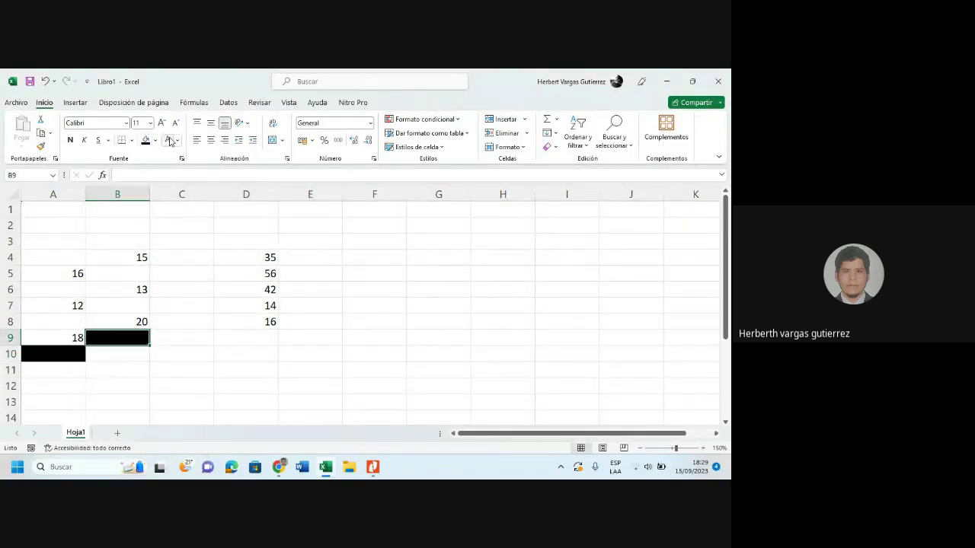
left_click(269, 336)
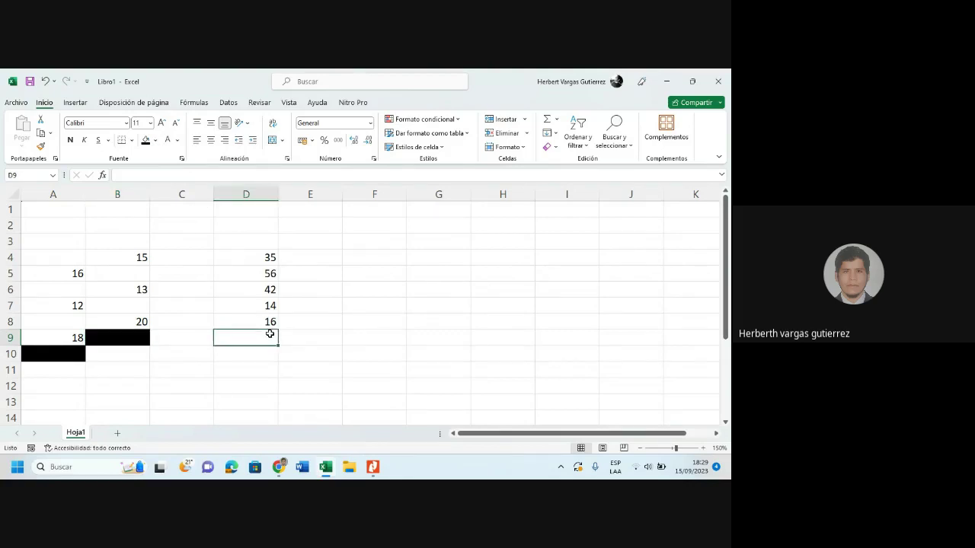
left_click(144, 141)
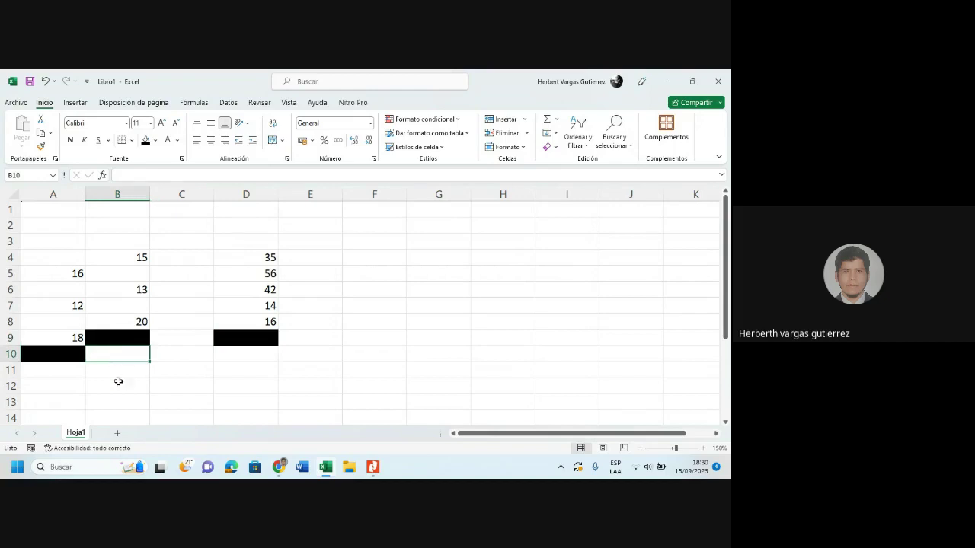
Enter the formula +A5+A7+A9 in cell A10 to add the scattered values of column A
left_click(62, 352)
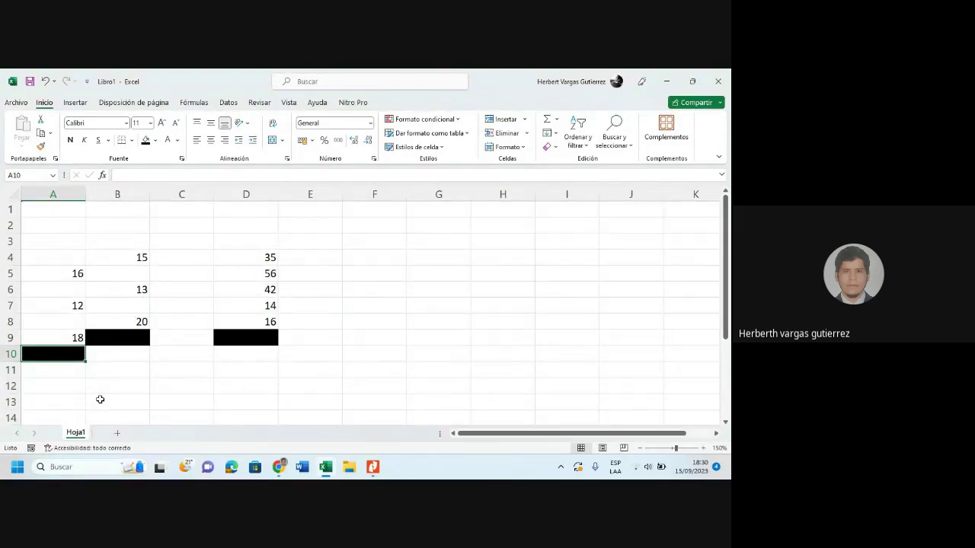
type("+A5+")
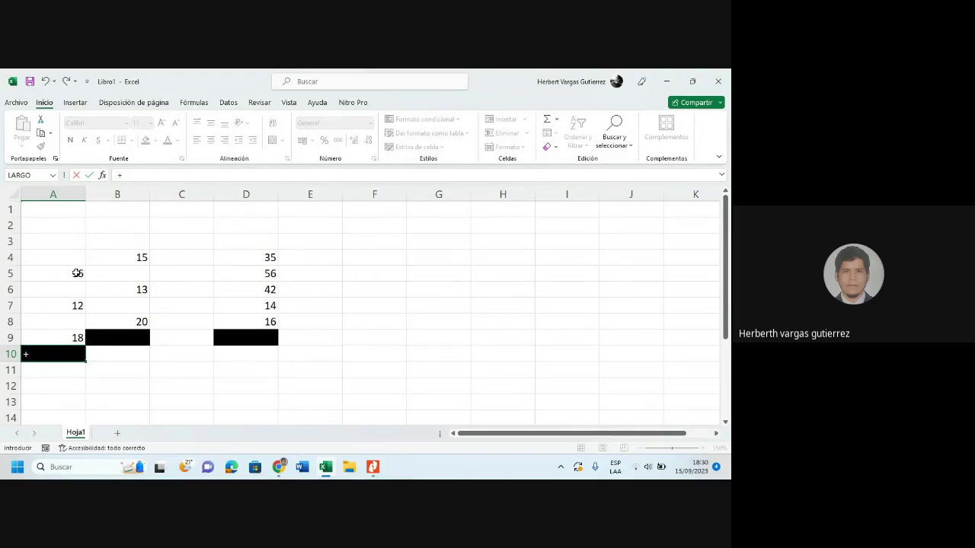
left_click(76, 272)
type("+")
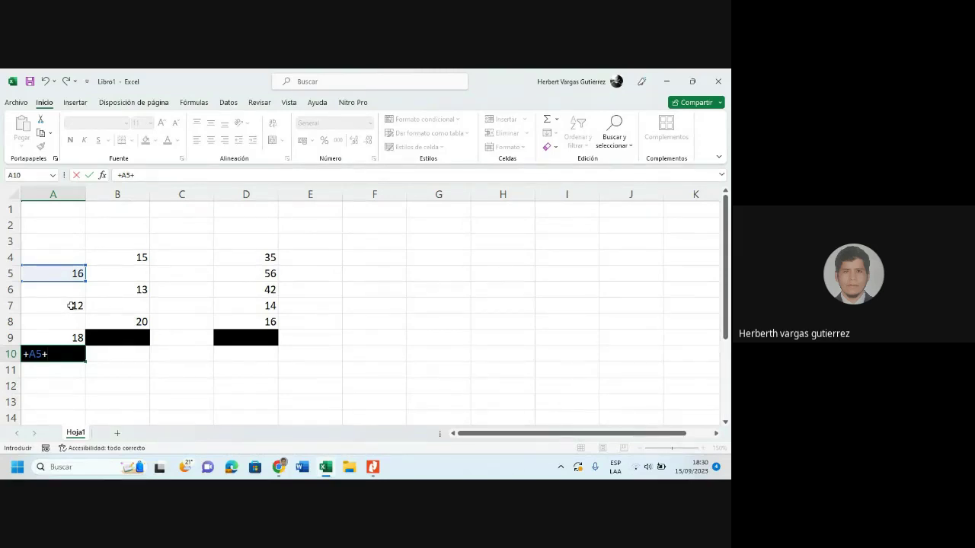
left_click(71, 306)
type("+")
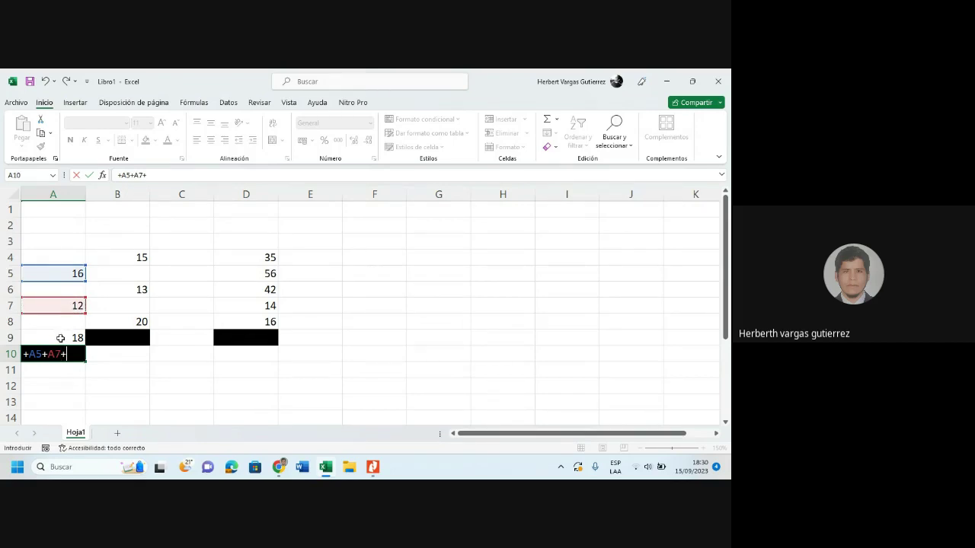
left_click(60, 338)
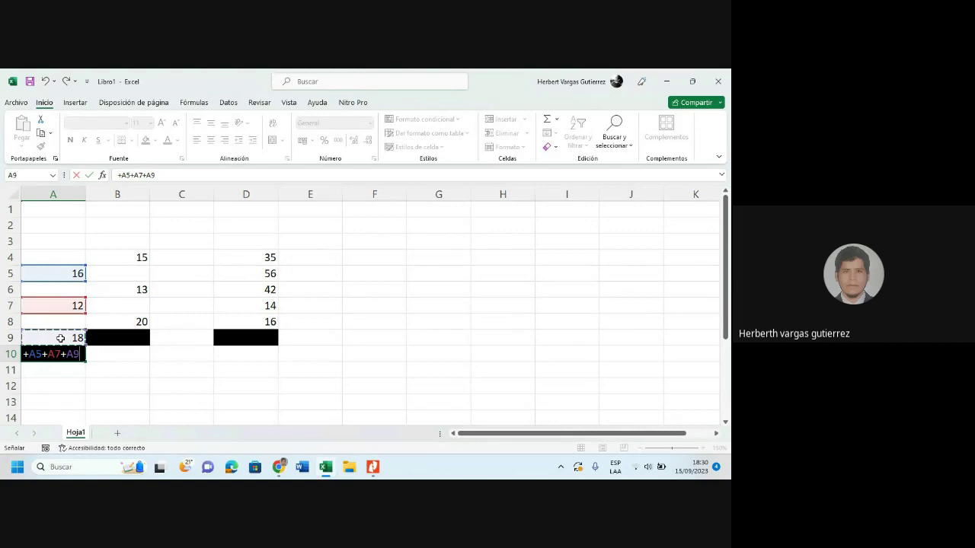
key("Return")
Enter the formula +B4+B6+B8 in cell B9 to add the scattered values of column B
left_click(126, 338)
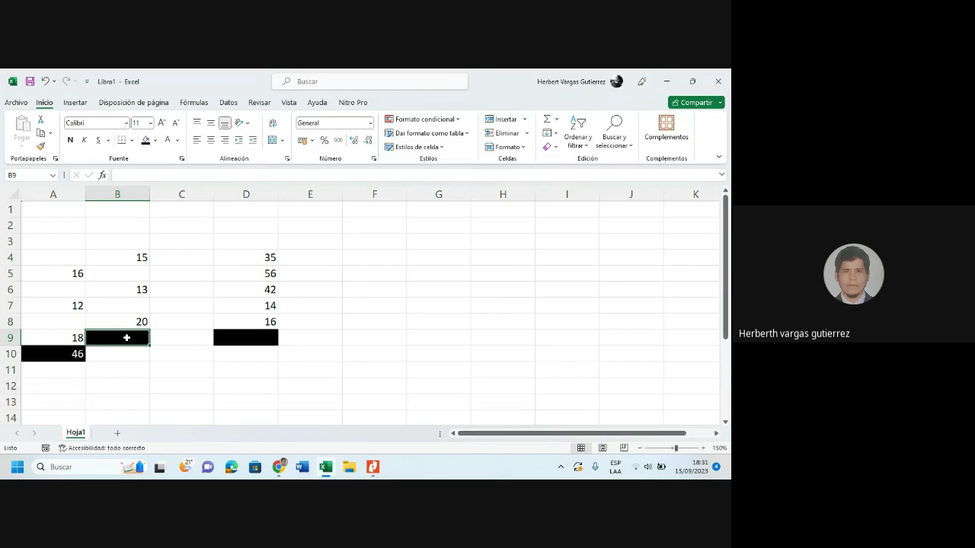
type("+")
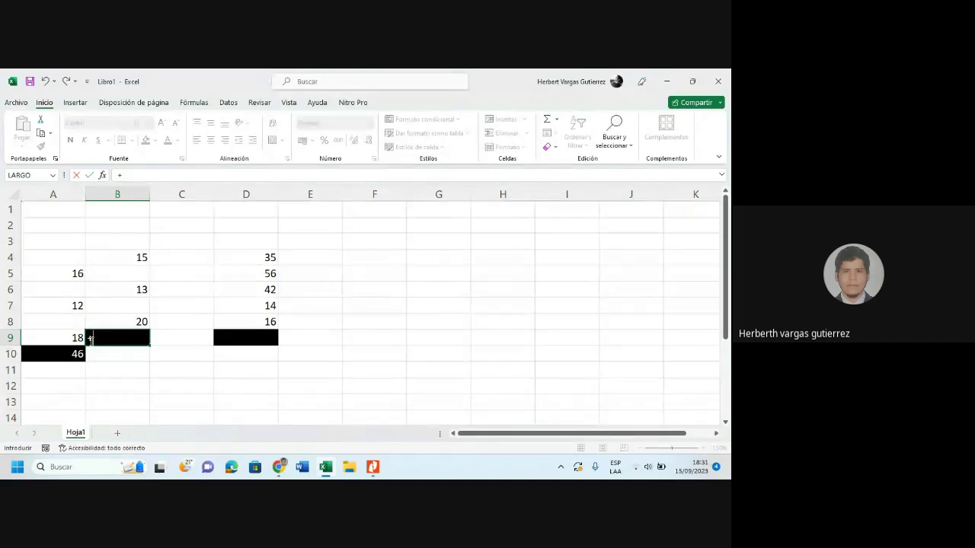
left_click(140, 259)
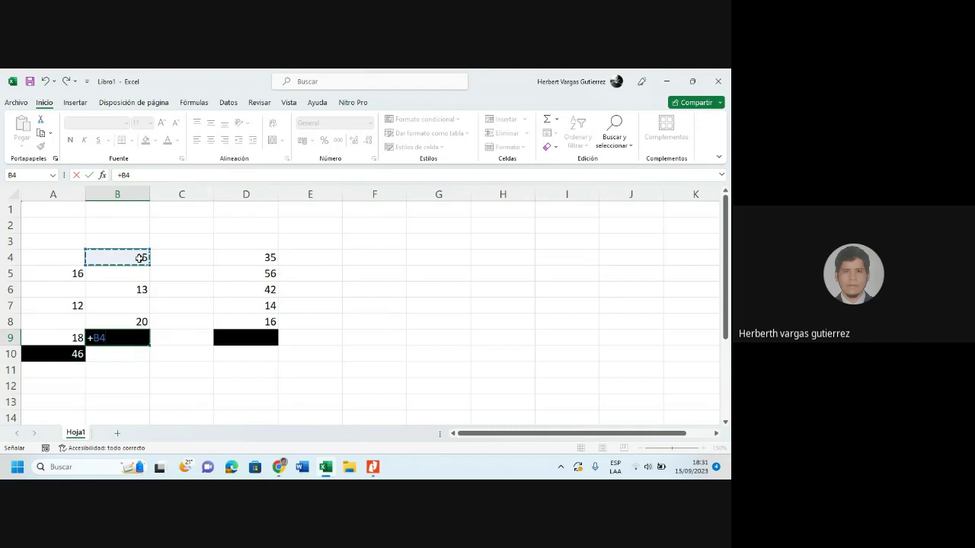
type("+")
left_click(132, 290)
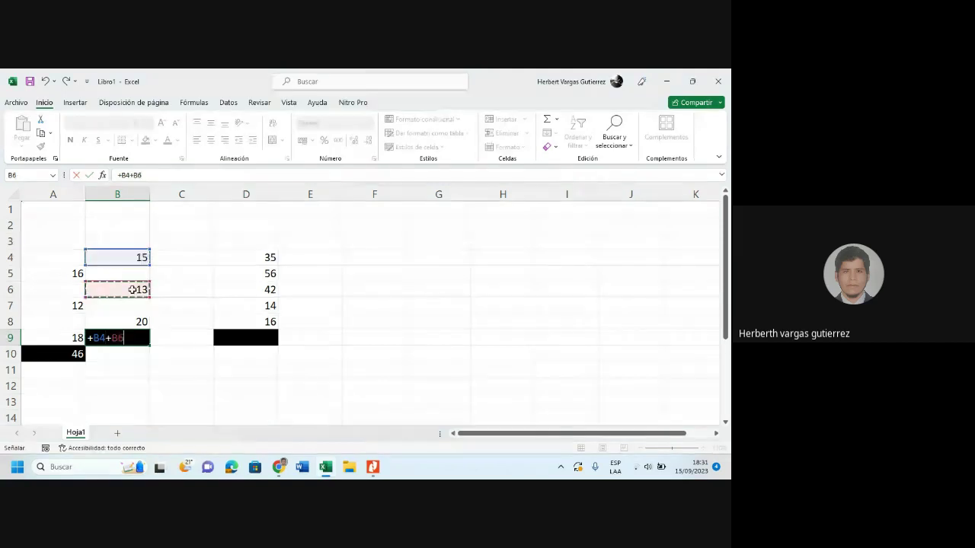
type("+")
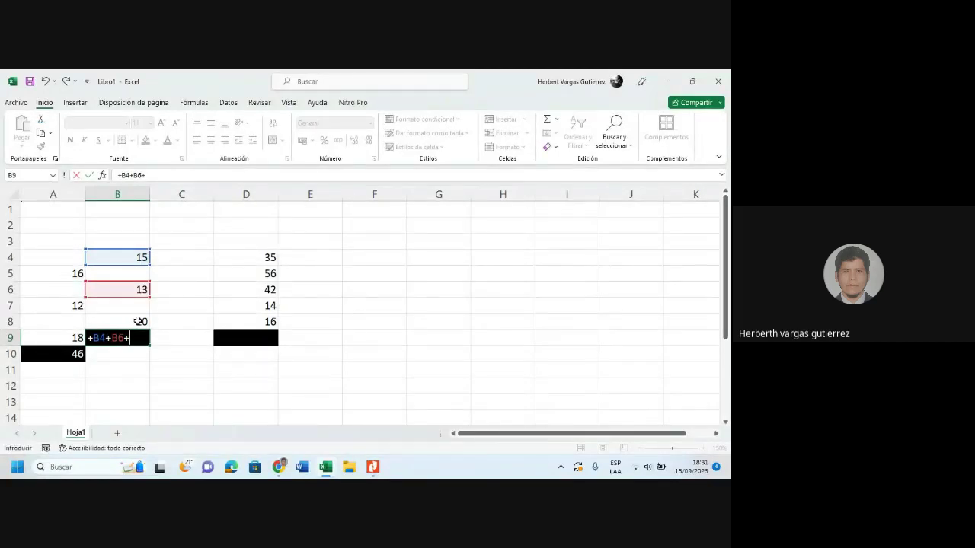
left_click(139, 322)
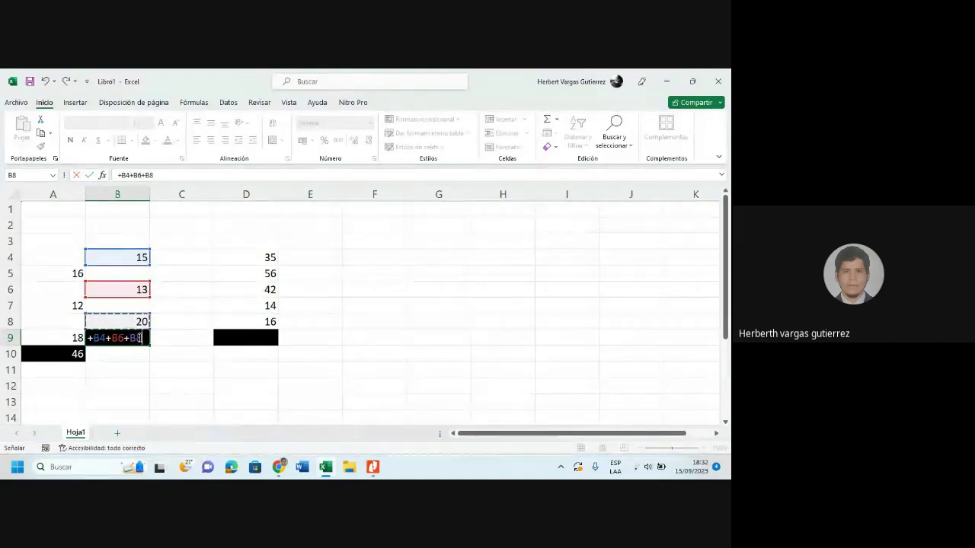
key("Return")
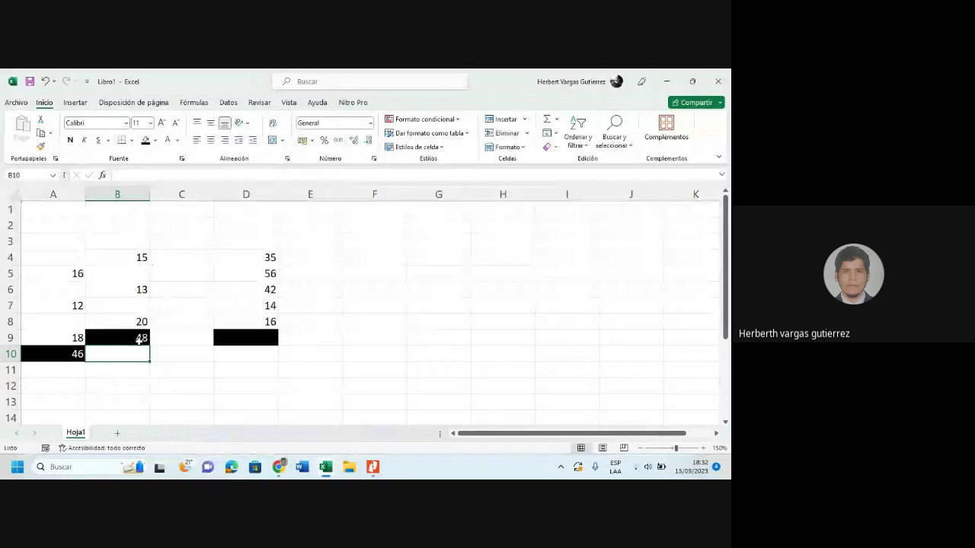
Change the value in cell B6 to 20 to demonstrate that the column B total recalculates
left_click(127, 288)
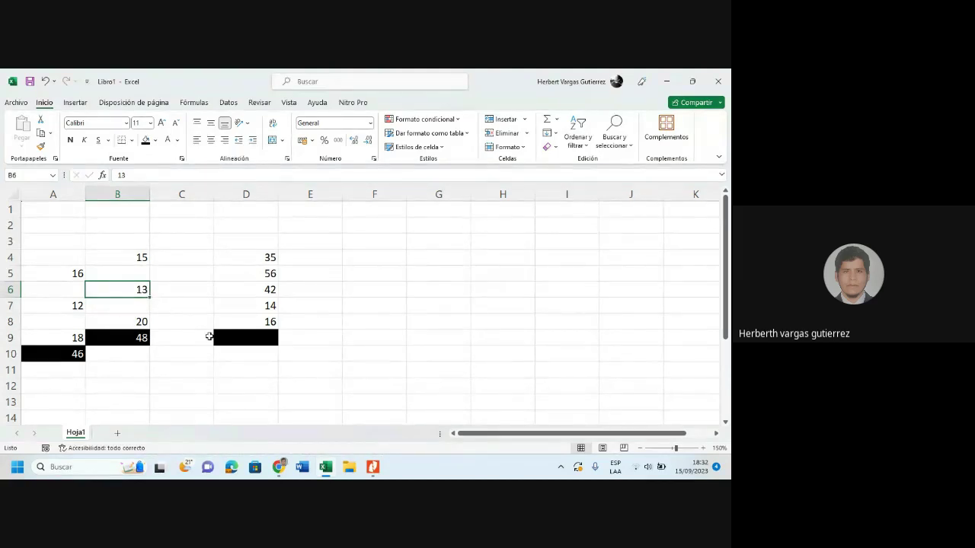
type("20")
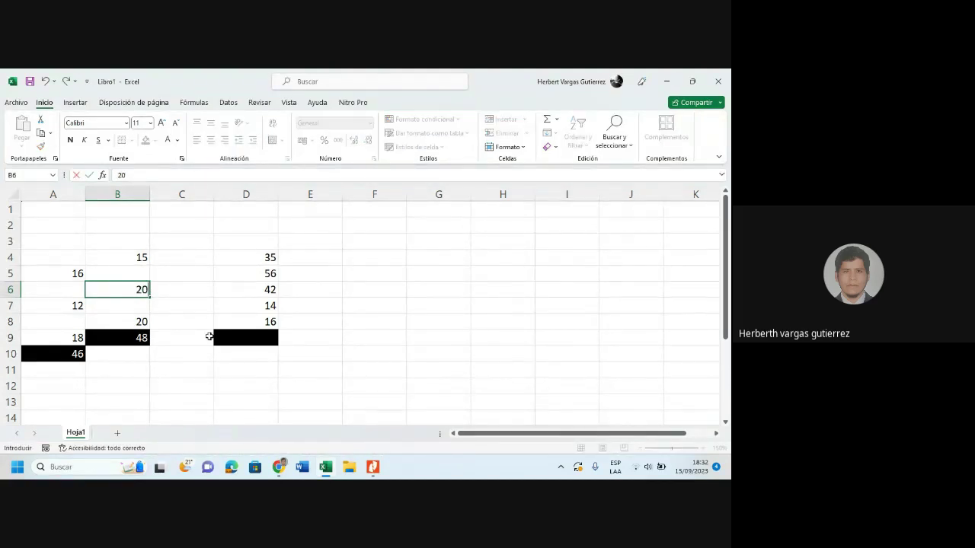
key("Return")
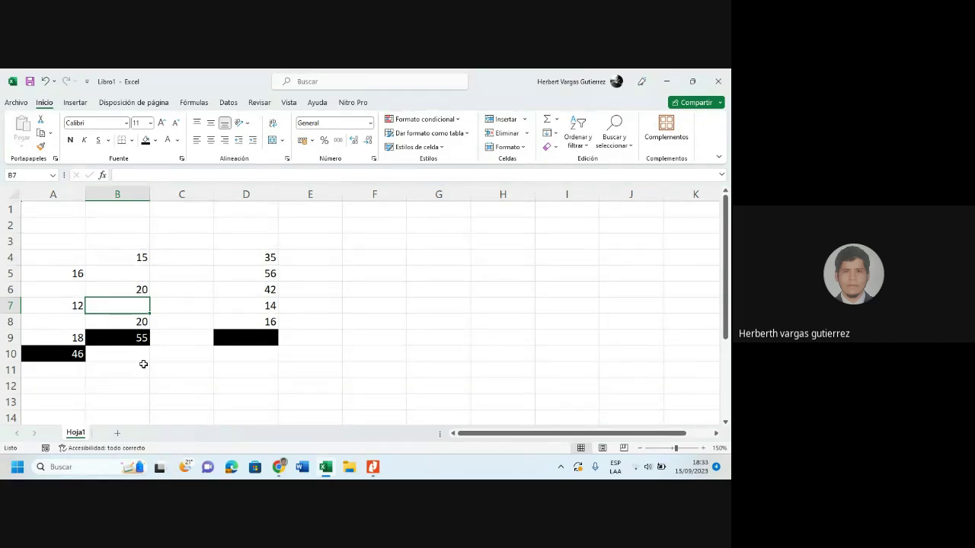
Enter the formula +D4+D5+D6+D7+D8 in cell D9 to add the values of column D
left_click(238, 337)
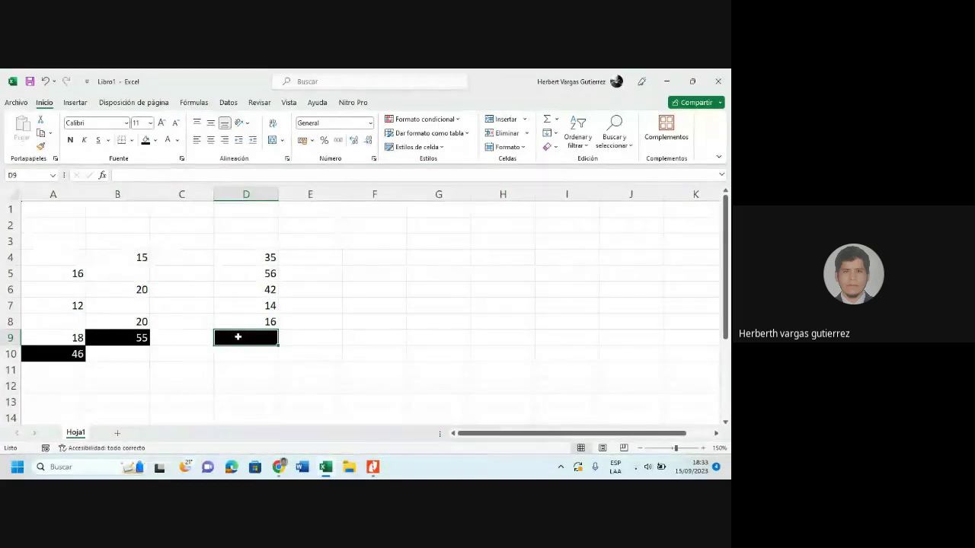
type("+")
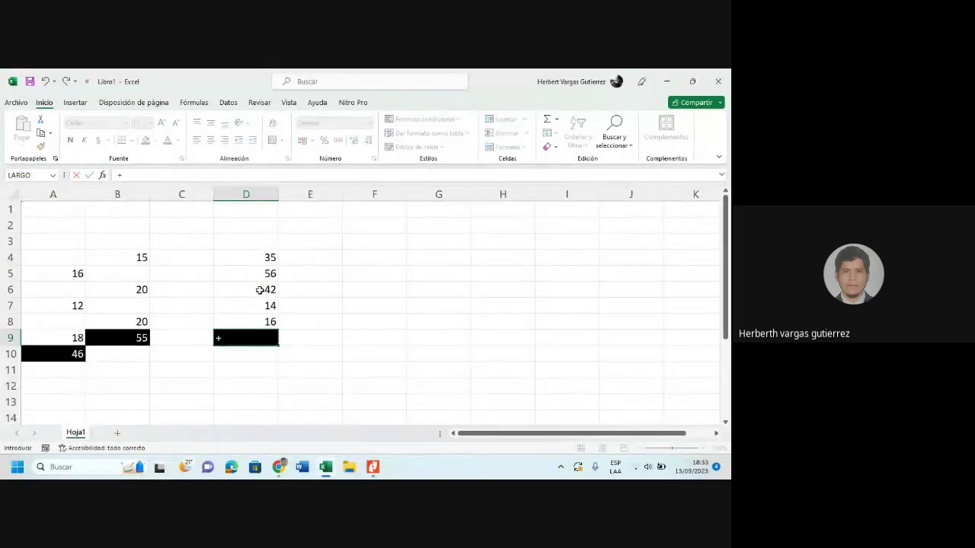
left_click(266, 258)
type("+")
left_click(251, 276)
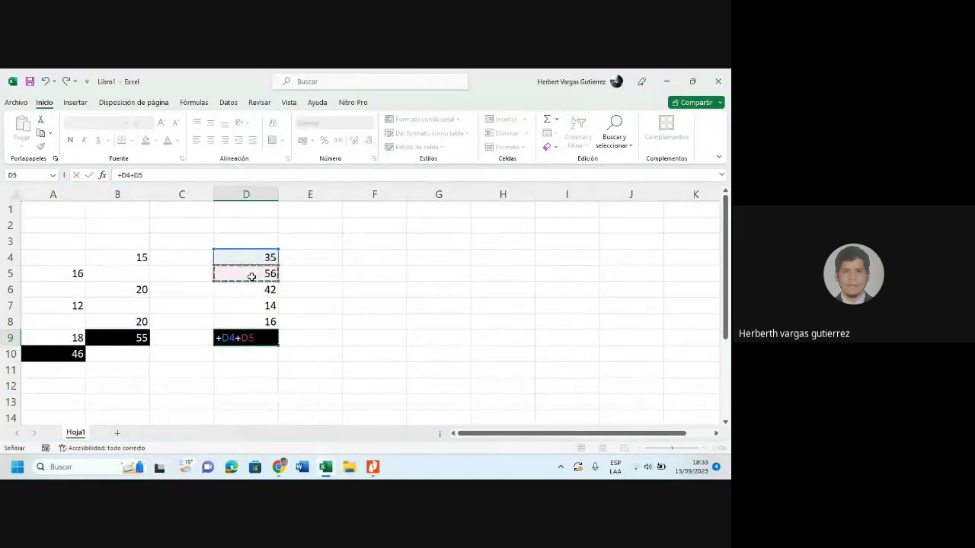
type("+")
left_click(250, 288)
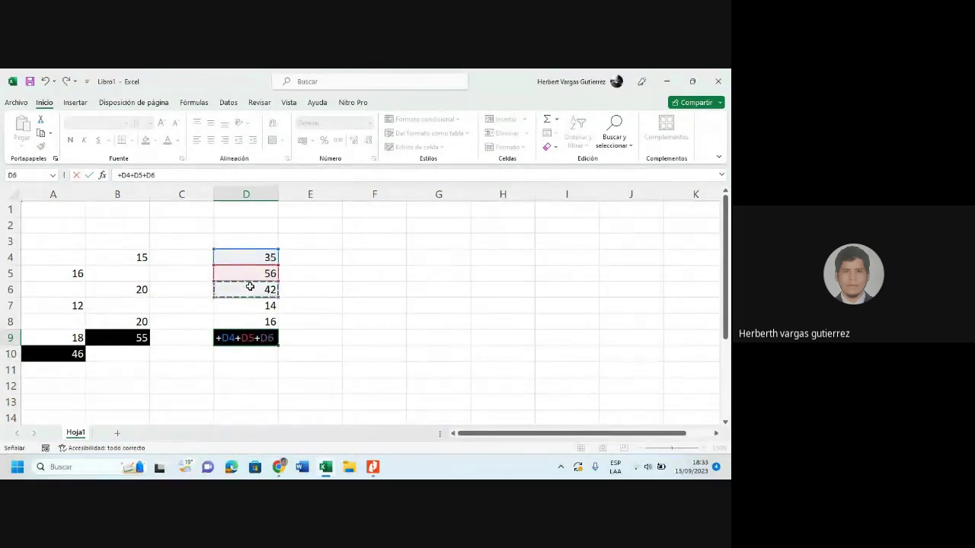
type("+")
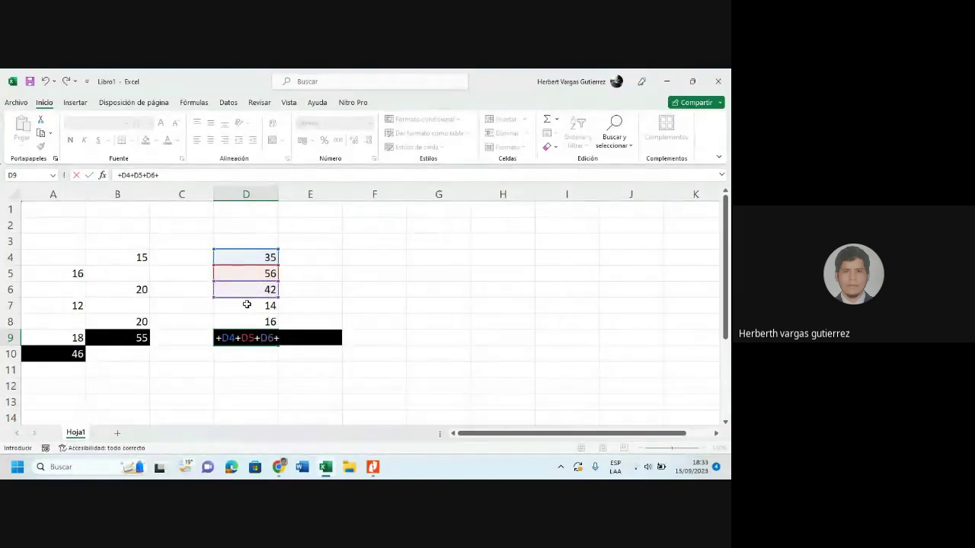
left_click(245, 306)
type("+")
left_click(245, 320)
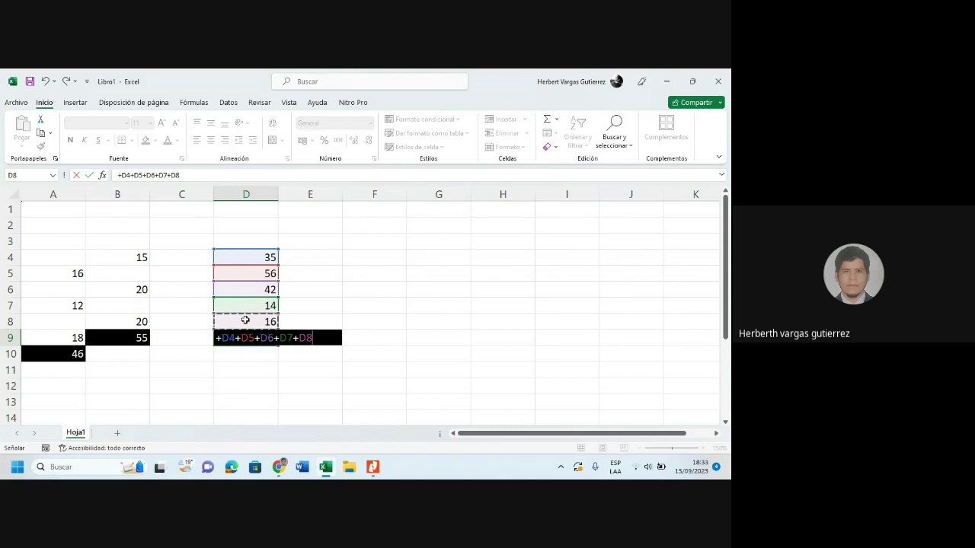
key("Return")
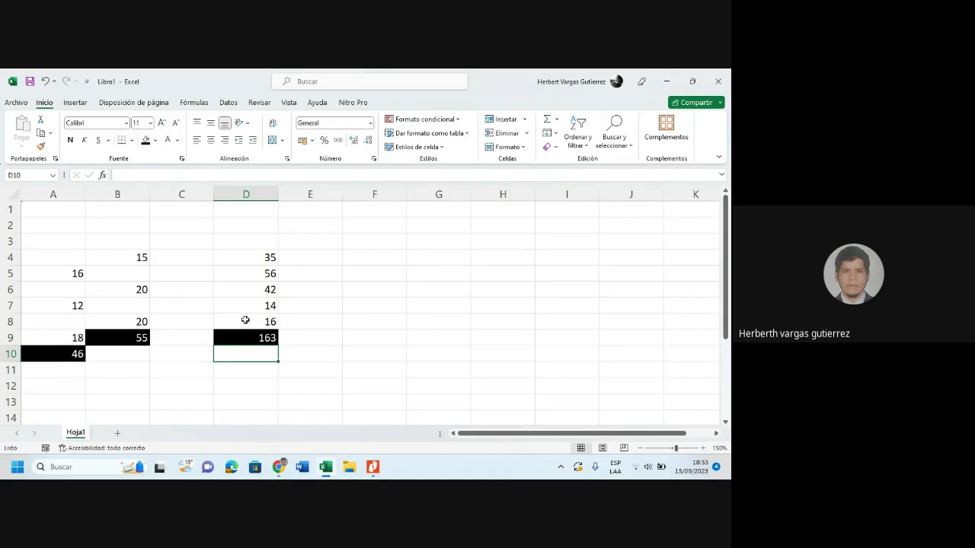
Switch to the Google Meet window and read the students' recent answers in the call chat
left_click(281, 470)
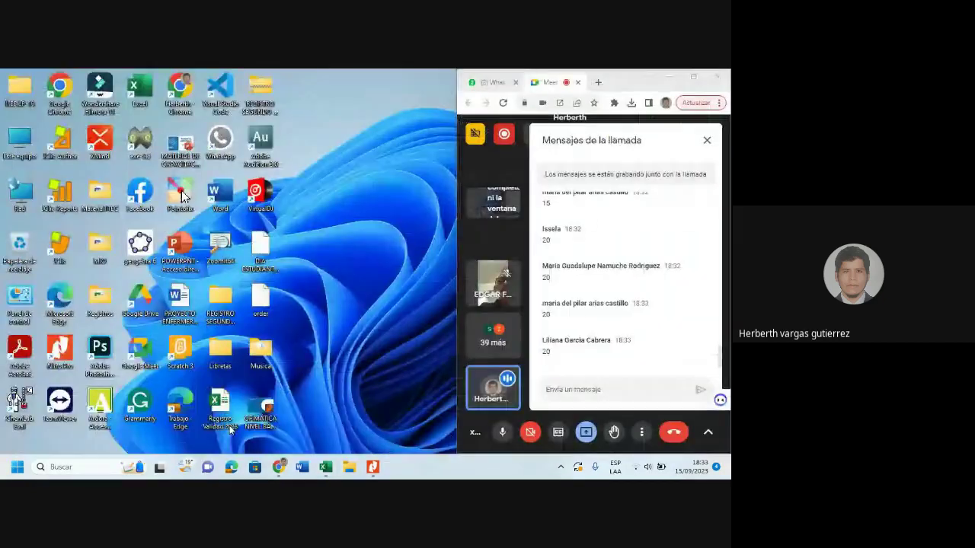
left_click(236, 434)
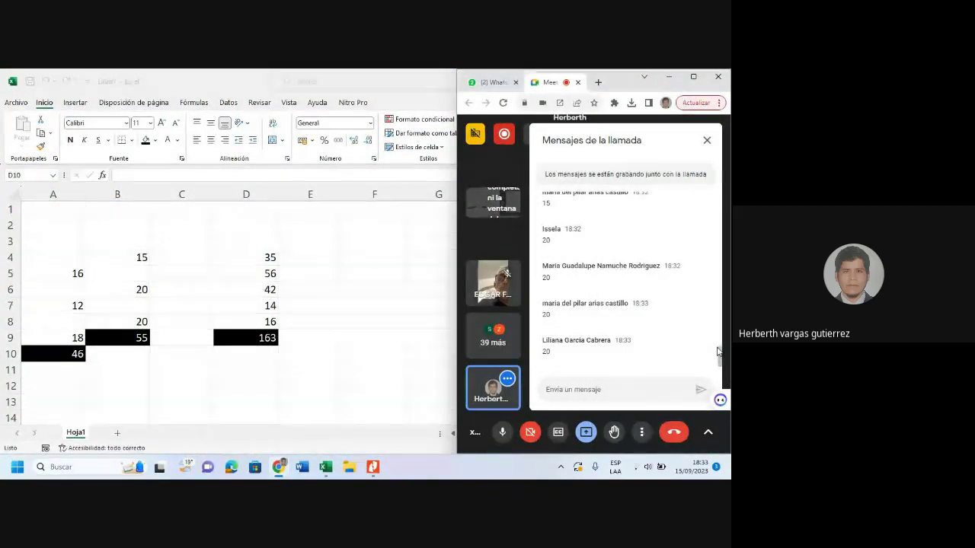
scroll(719, 351, "up", 2)
left_click_drag(720, 351, 720, 341)
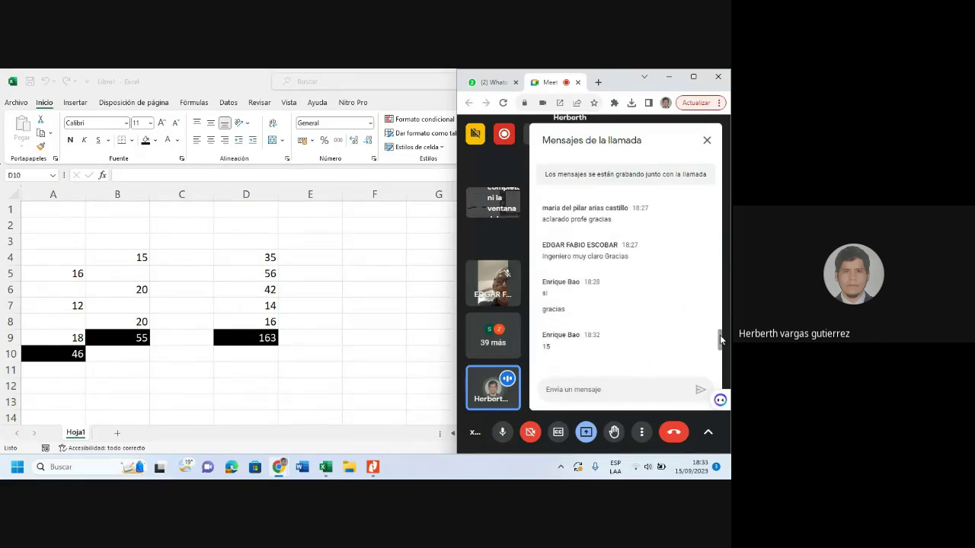
left_click_drag(721, 340, 723, 349)
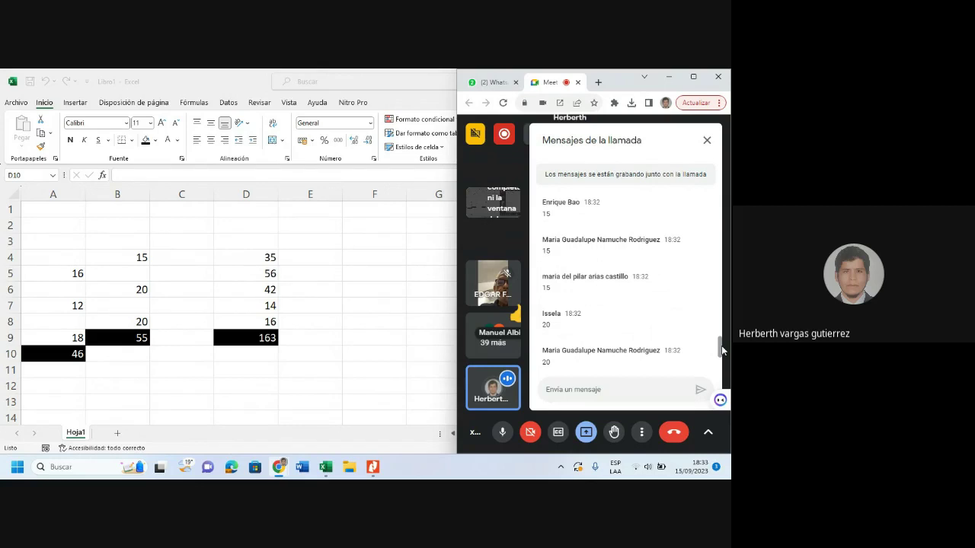
Switch to the session 06 slides in Nitro Pro and go to the fourth way of summing, AutoSum
left_click(373, 468)
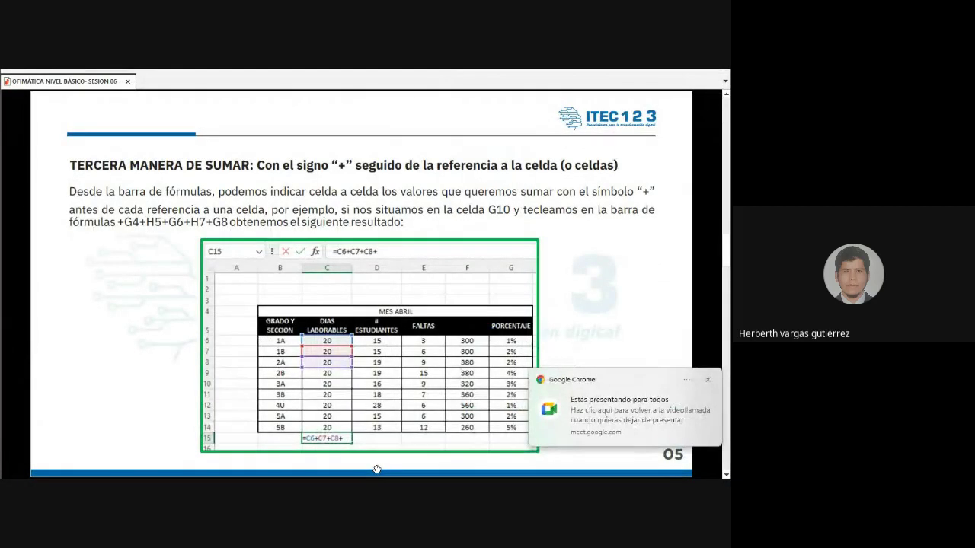
left_click(708, 379)
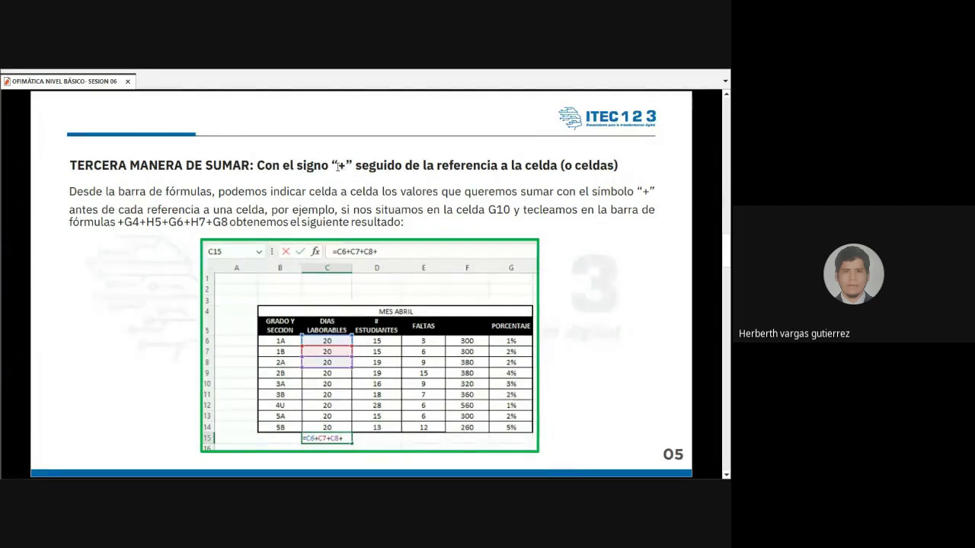
scroll(338, 167, "down", 1)
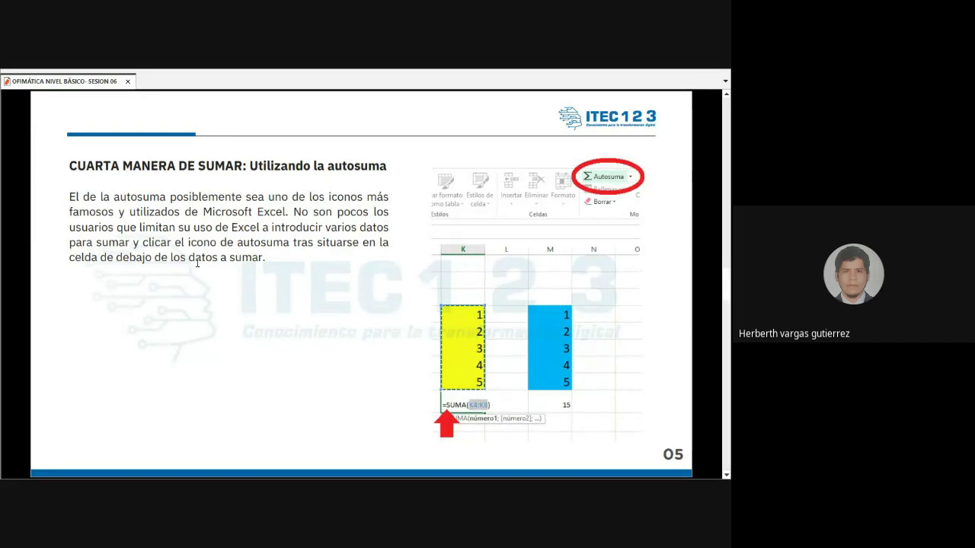
Return to the Excel workbook and enter 45, 12, 23, 15, 17 and 15 in cells F4 to F9
key("super+Tab")
key("super+Tab")
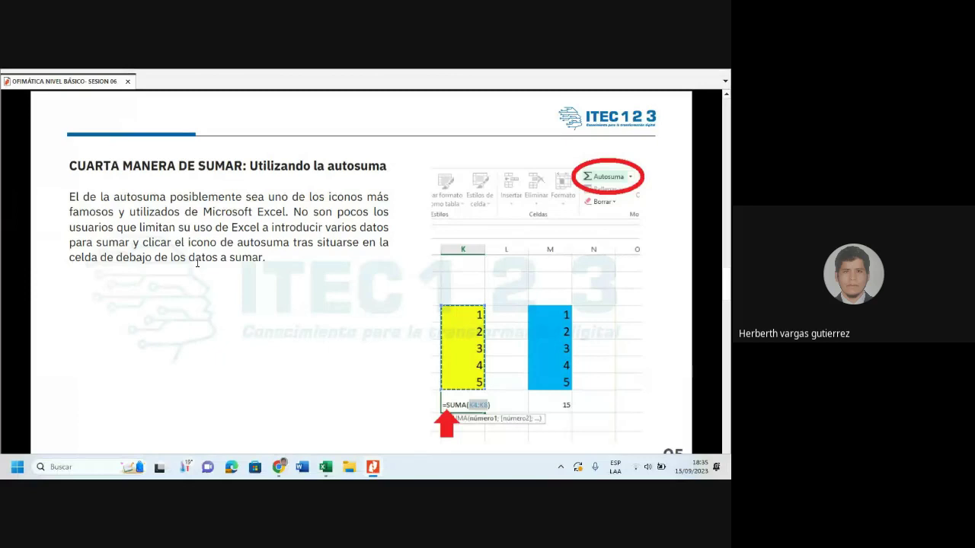
key("alt+Tab")
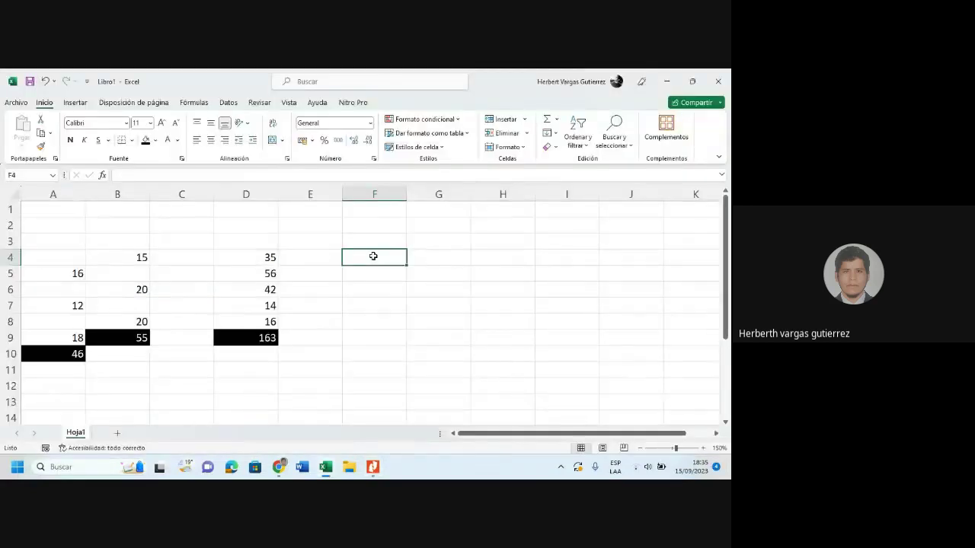
type("45")
key("Return")
type("12")
key("Return")
type("23")
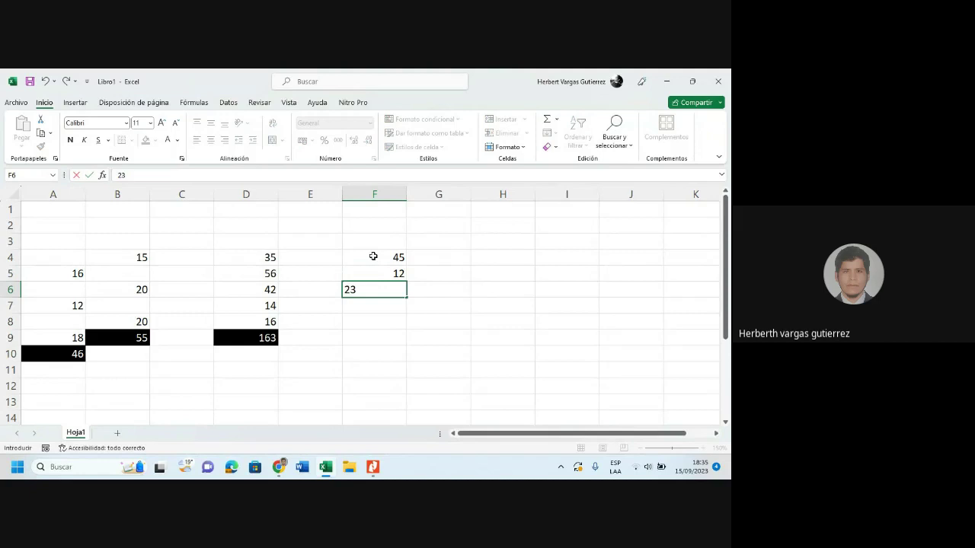
key("Return")
type("15")
key("Return")
type("17")
key("Return")
type("1")
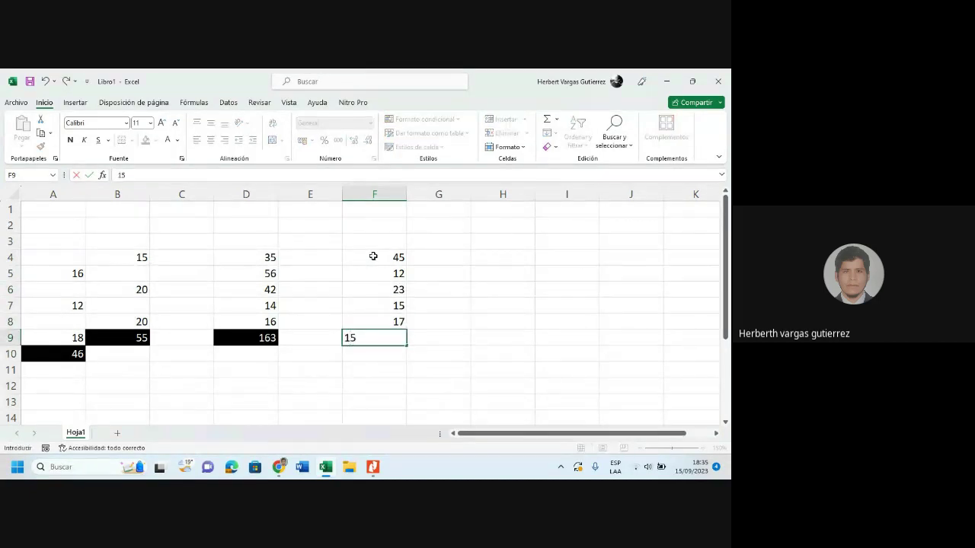
key("Right")
Enter 14 in cell H4, 15 in H6, 15 in H8 and 13 in H9, leaving H5 and H7 empty
key("Right")
key("Up")
key("Up")
key("Up")
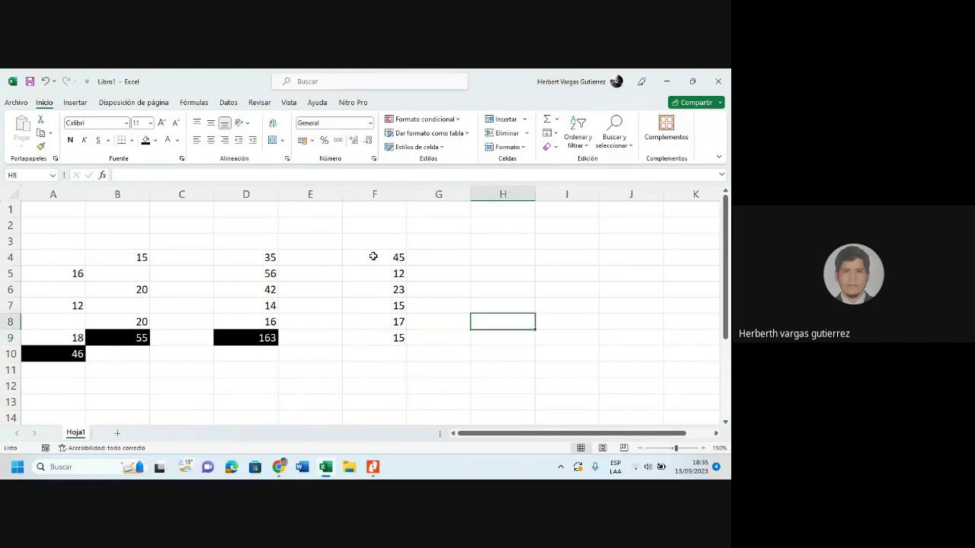
key("Up")
key("Up")
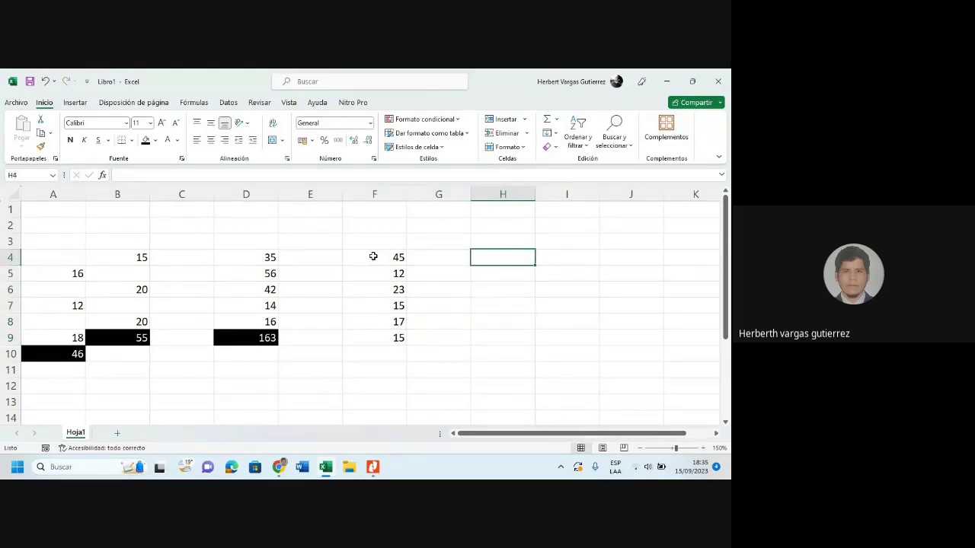
type("14")
key("Return")
key("Return")
type("15")
key("Return")
key("Return")
type("15")
key("Return")
type("13")
key("Right")
Enter the values 14, 13, 14, 12, 123 and 14 in cells J4 to J9
key("Up")
key("Up")
key("Up")
key("Up")
key("Up")
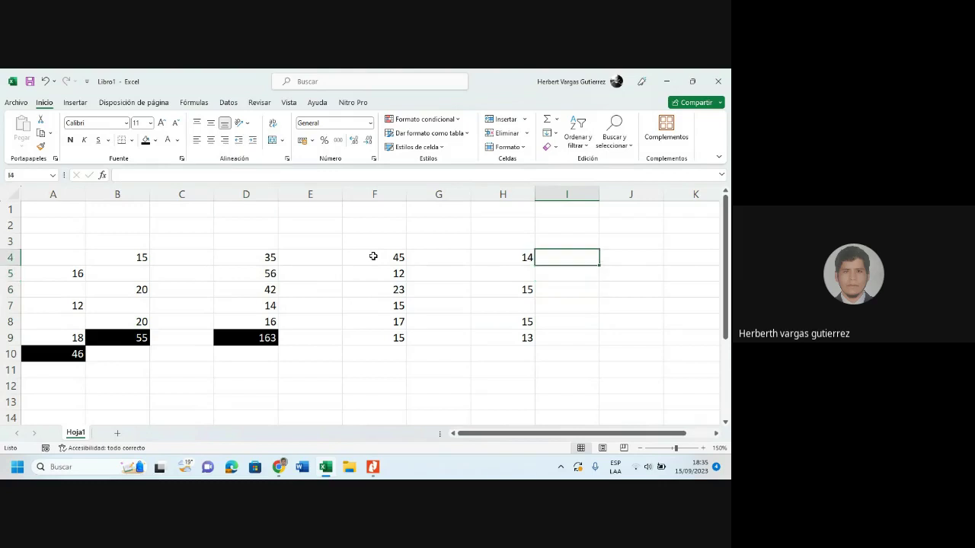
key("Right")
key("Right")
key("Left")
type("14")
key("Return")
type("13")
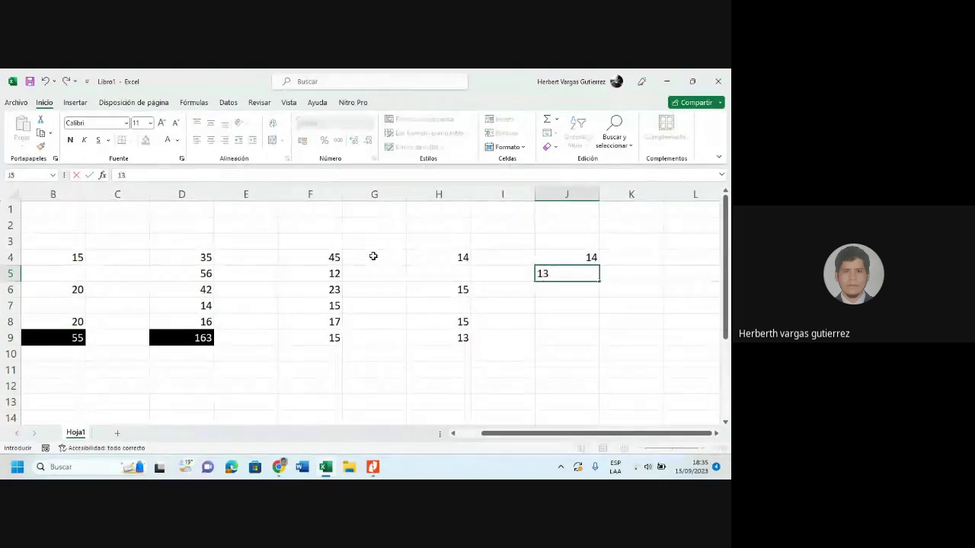
key("Return")
type("14")
key("Return")
type("12")
key("Return")
type("123")
key("Return")
type("14")
key("Return")
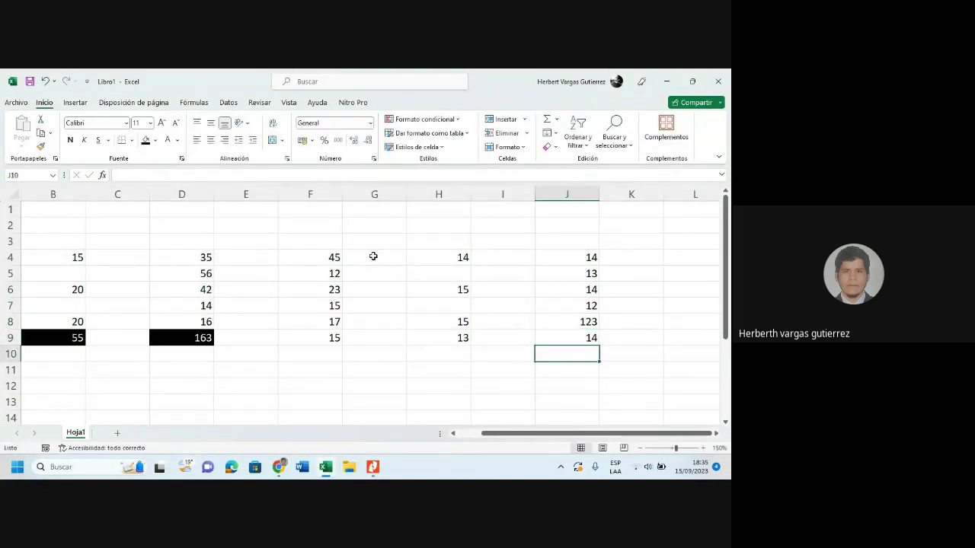
Total F4:F9 in cell F10 with AutoSum and check the resulting formula
left_click(320, 351)
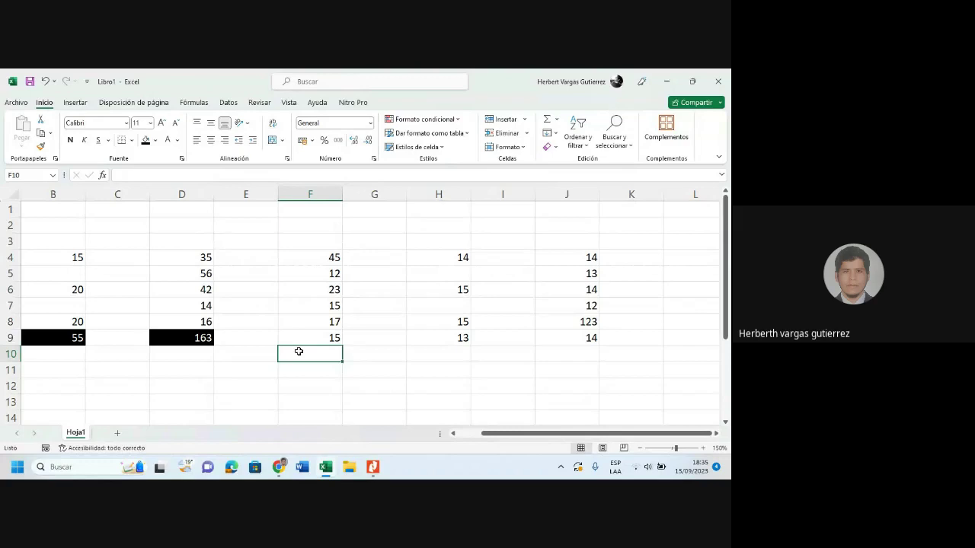
scroll(298, 351, "right", 1)
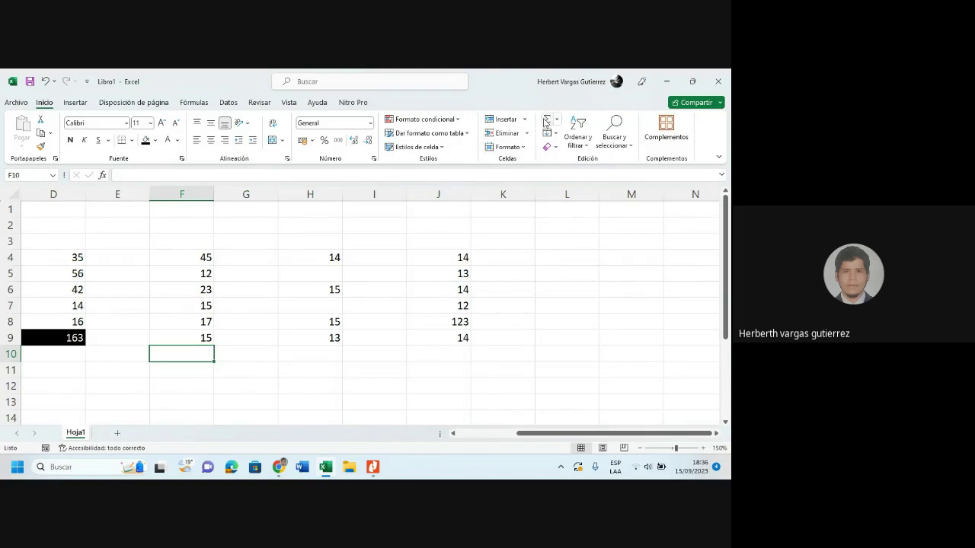
left_click(545, 122)
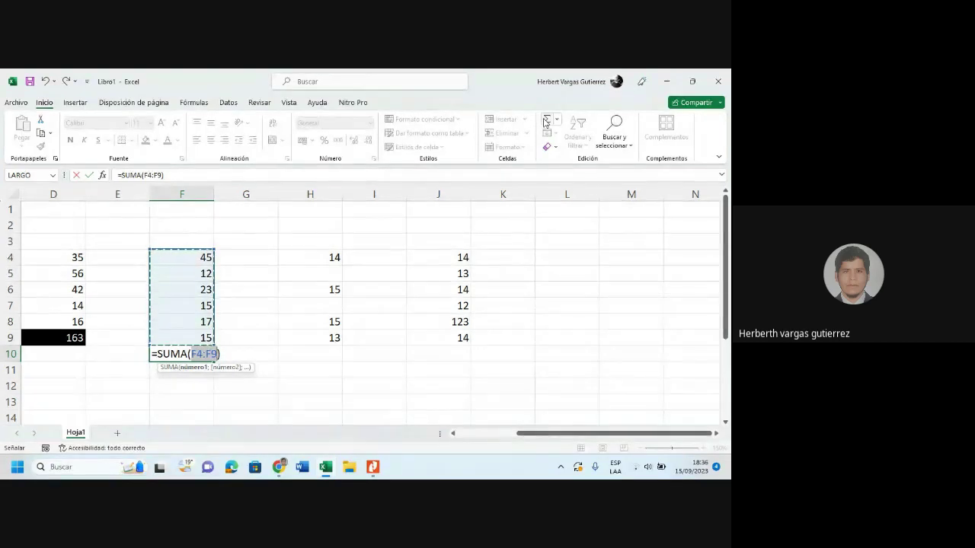
key("Return")
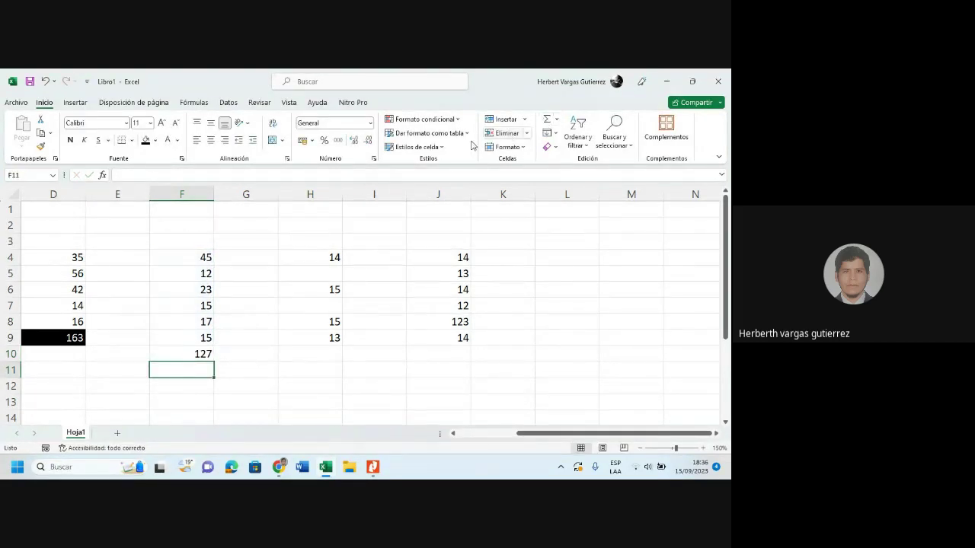
left_click(200, 352)
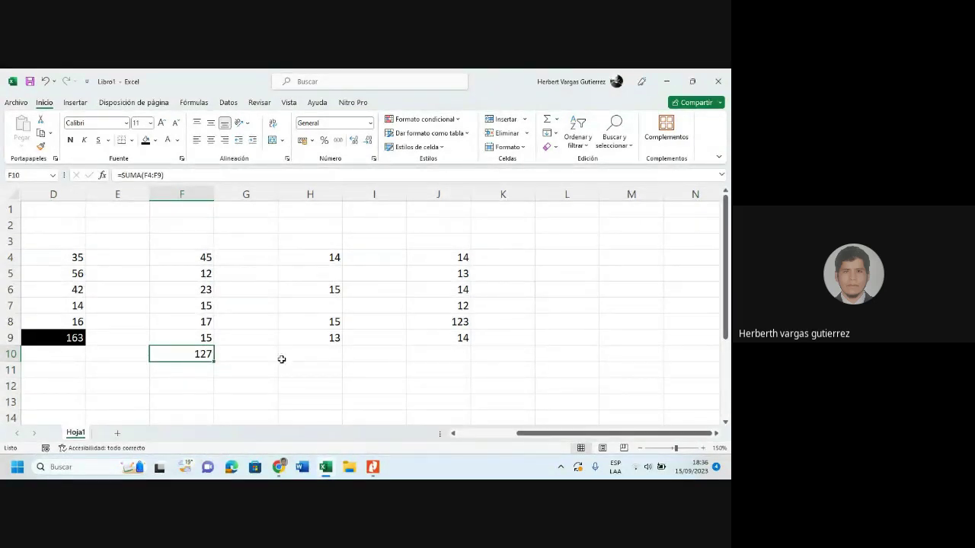
Insert an AutoSum in H10, extend its range to H4:H9 to span the empty cells, and check the formula
left_click(332, 354)
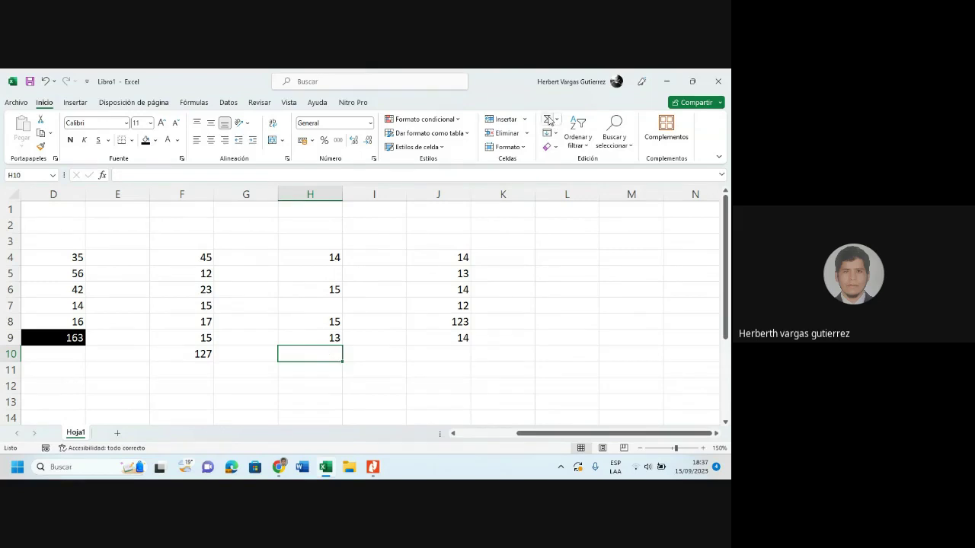
left_click(547, 120)
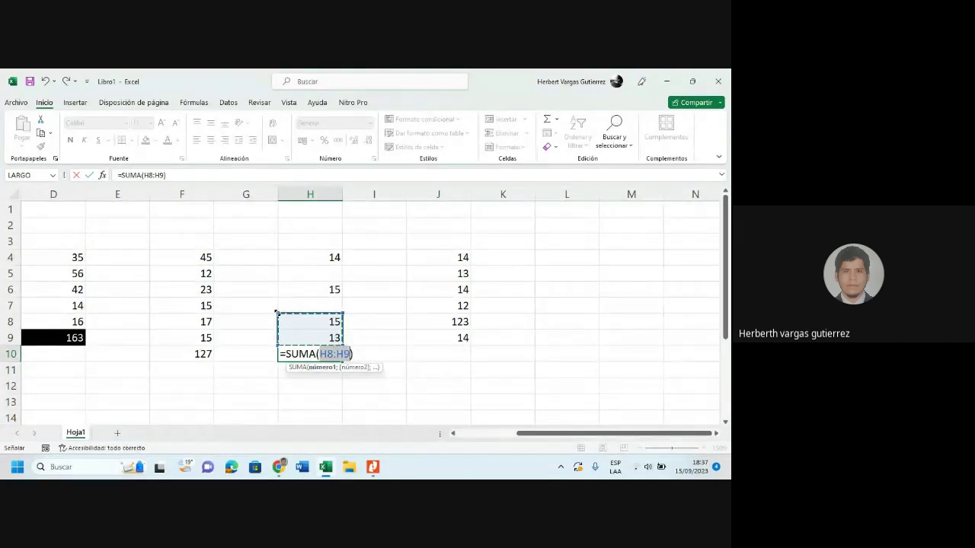
left_click_drag(277, 313, 283, 254)
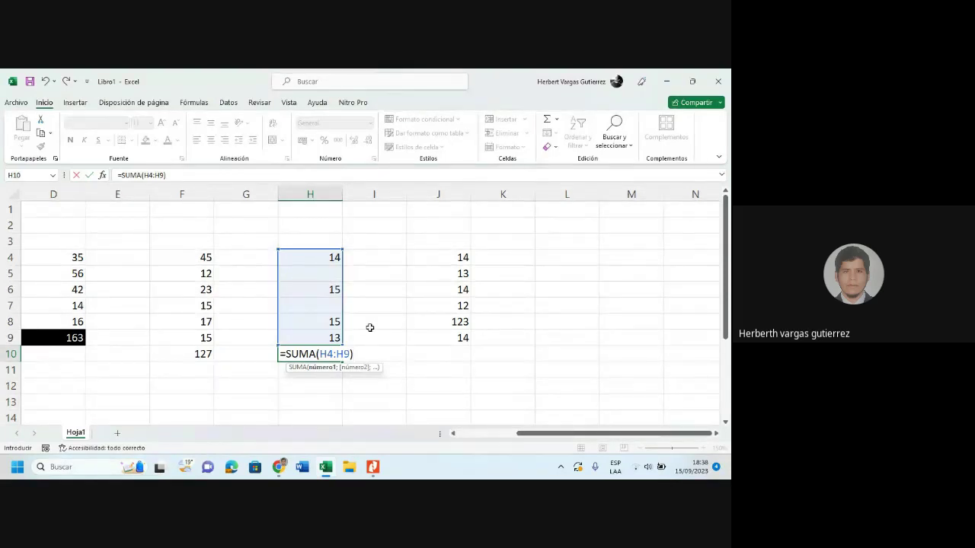
key("Return")
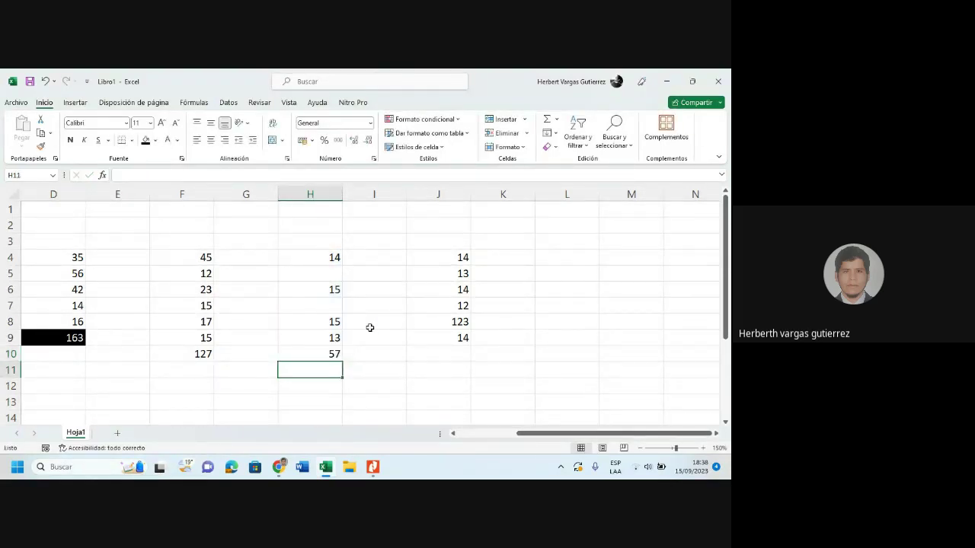
left_click(329, 353)
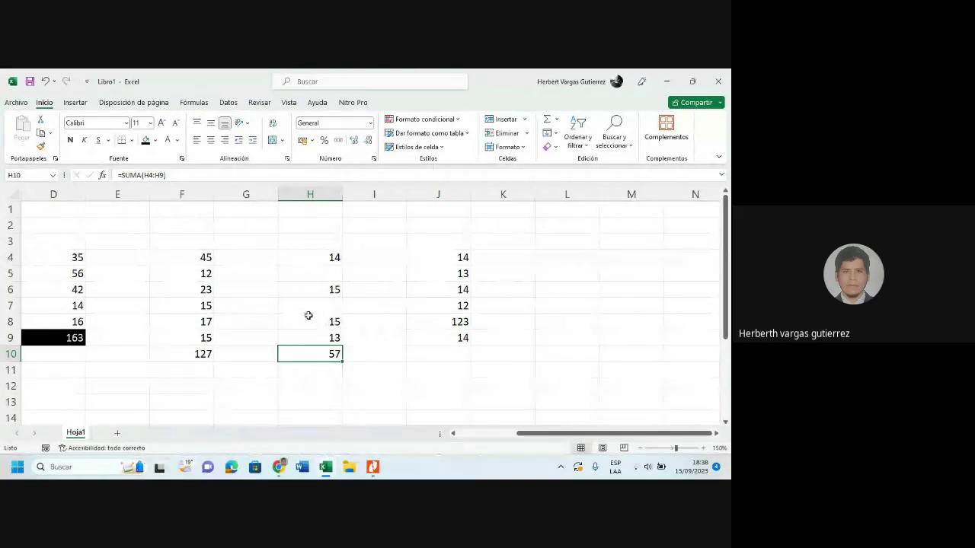
left_click(332, 308)
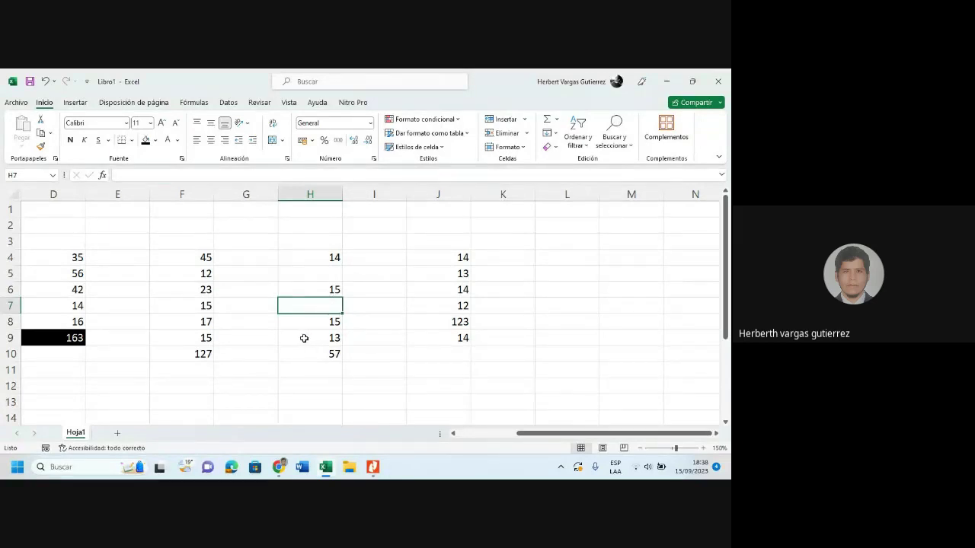
Total J4:J9 in cell J10 with AutoSum
left_click(457, 350)
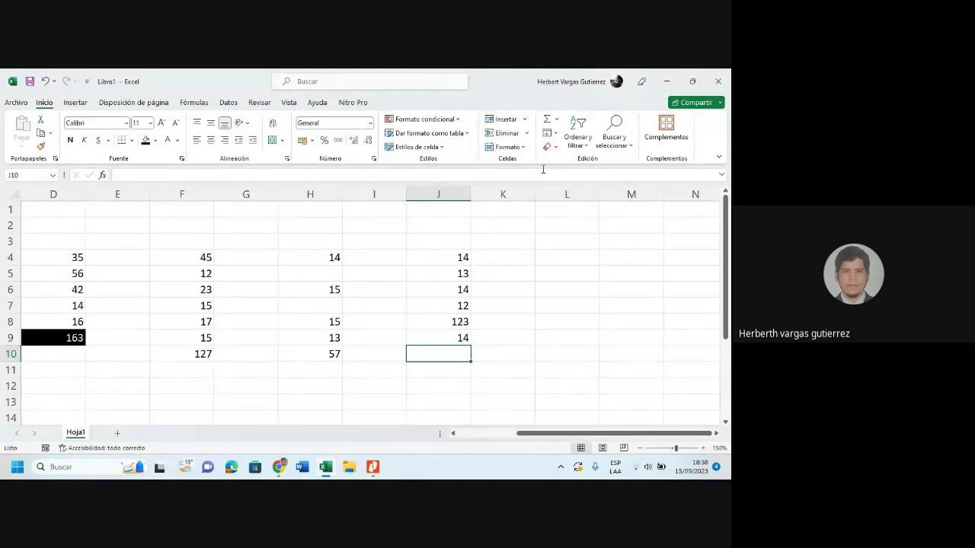
left_click(547, 122)
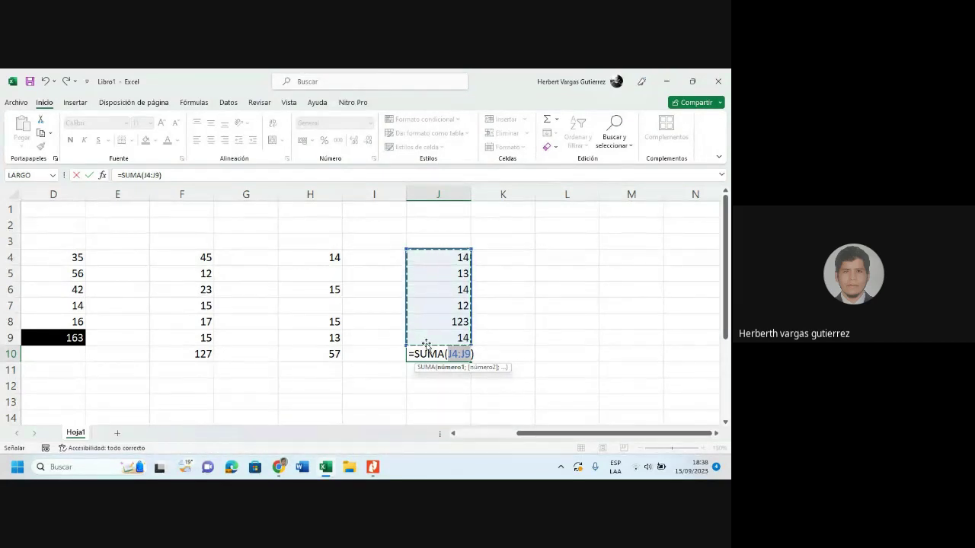
key("Return")
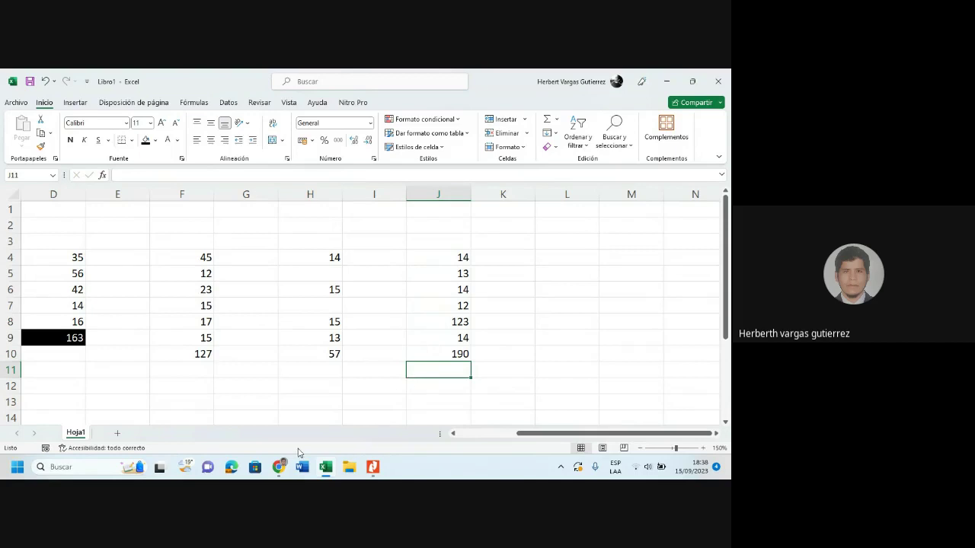
Switch to the Google Meet call in Chrome to read the students' chat messages, and return to the Excel workbook
left_click(278, 469)
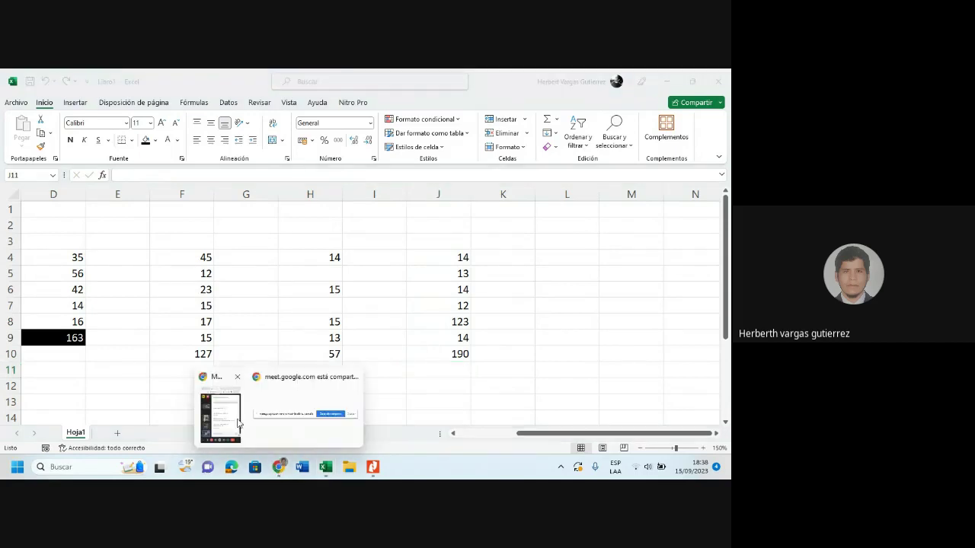
left_click(226, 419)
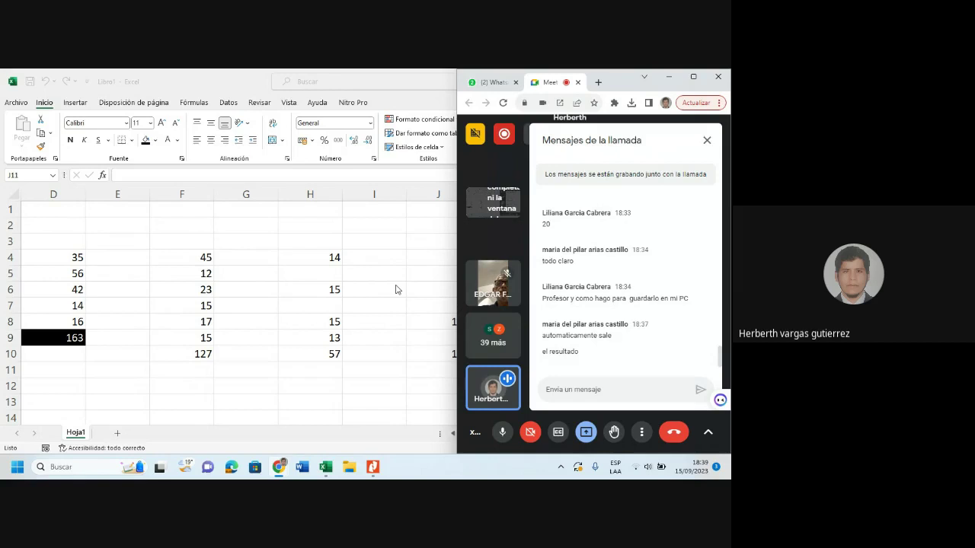
key("alt+Tab")
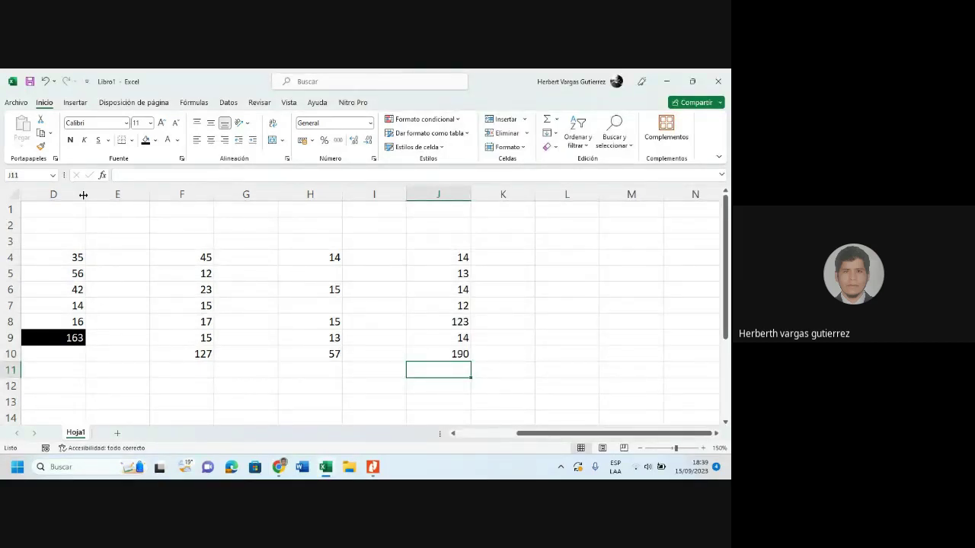
Save the workbook in the Documents folder under the name practica 01
left_click(17, 103)
left_click(15, 106)
left_click(15, 107)
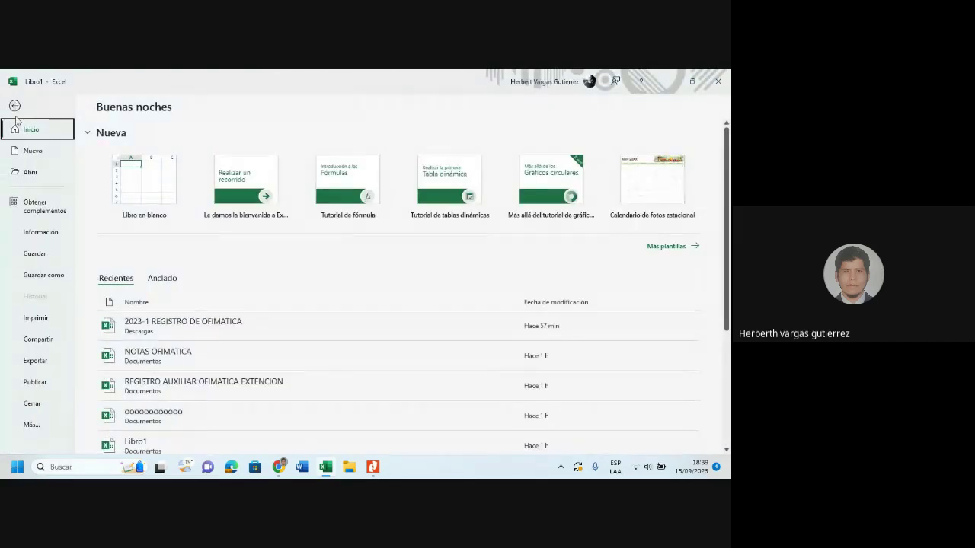
left_click(36, 256)
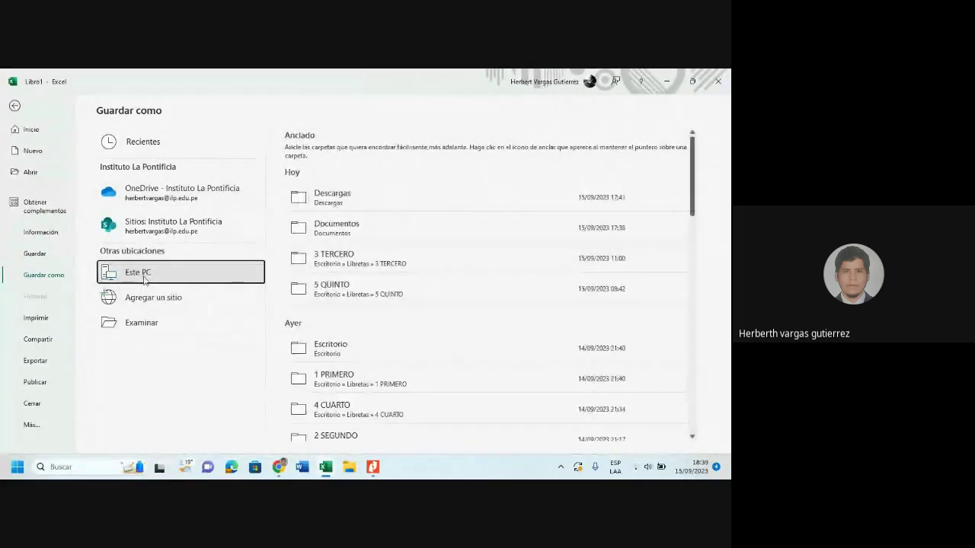
left_click(130, 324)
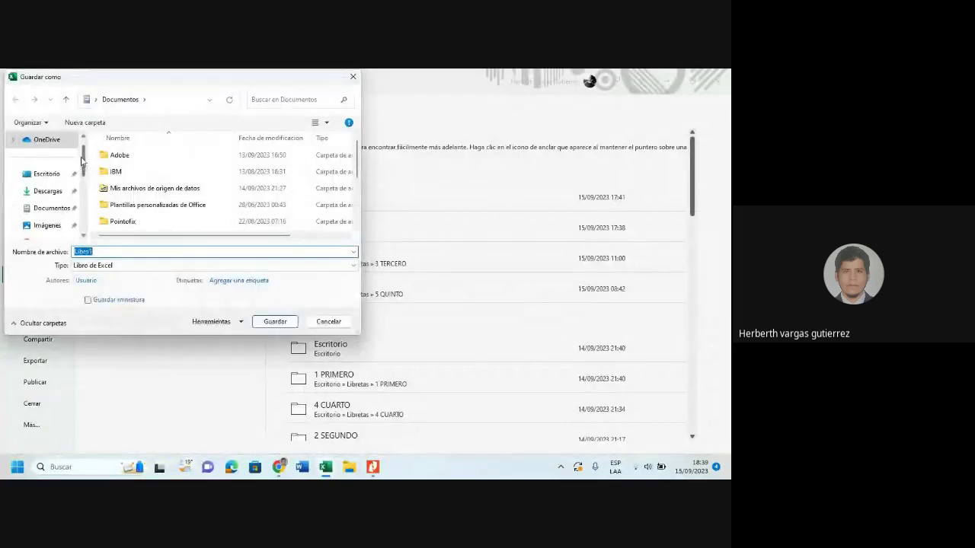
mouse_move(83, 158)
left_mouse_down()
mouse_move(82, 221)
mouse_move(80, 155)
left_mouse_up()
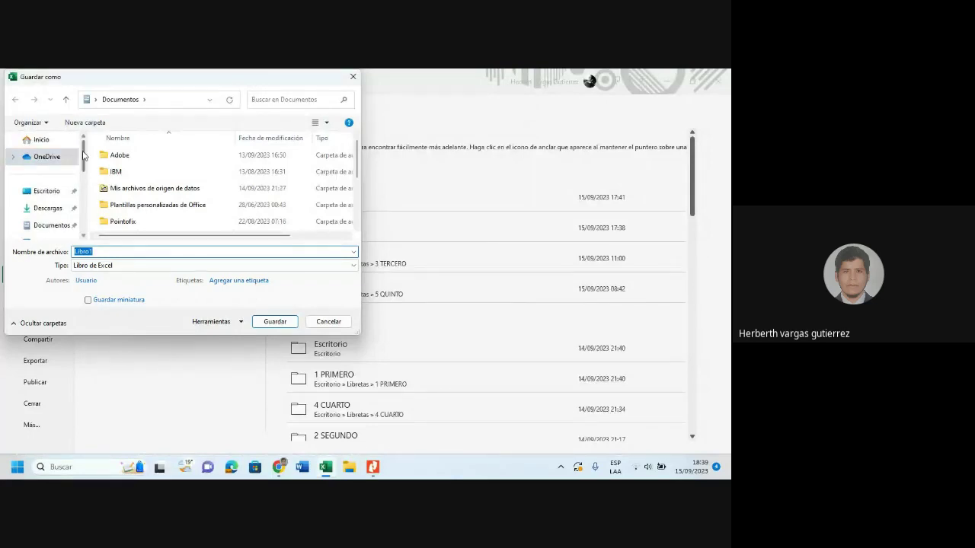
left_click_drag(83, 156, 84, 162)
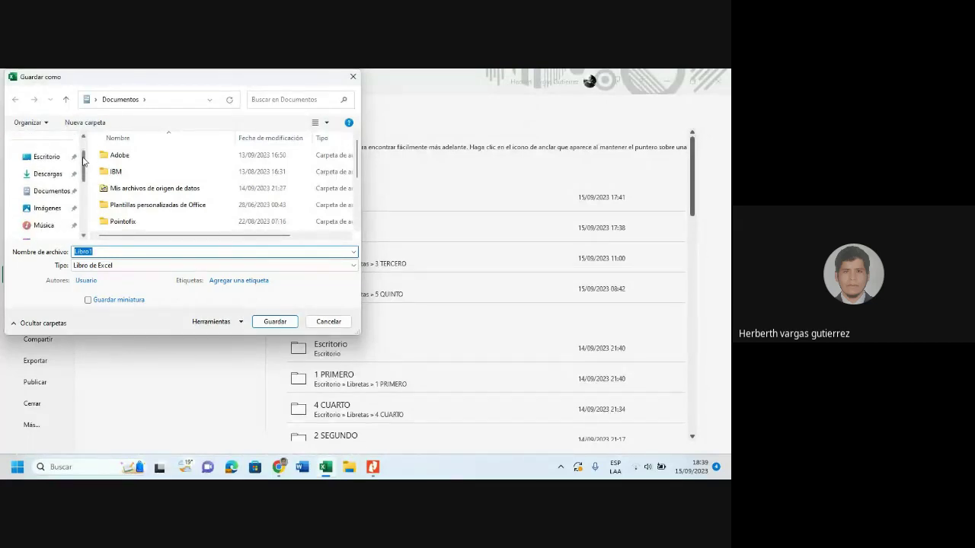
left_click(44, 193)
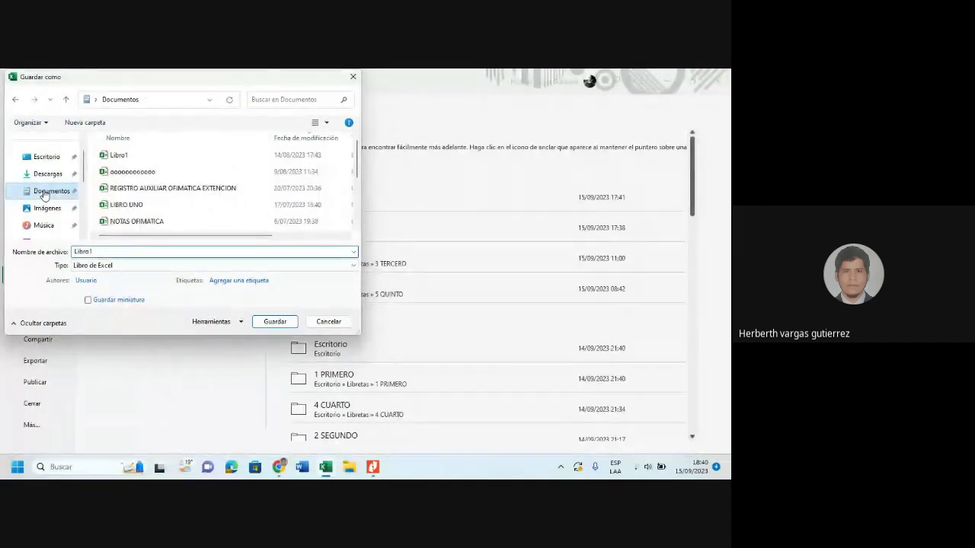
double_click(110, 252)
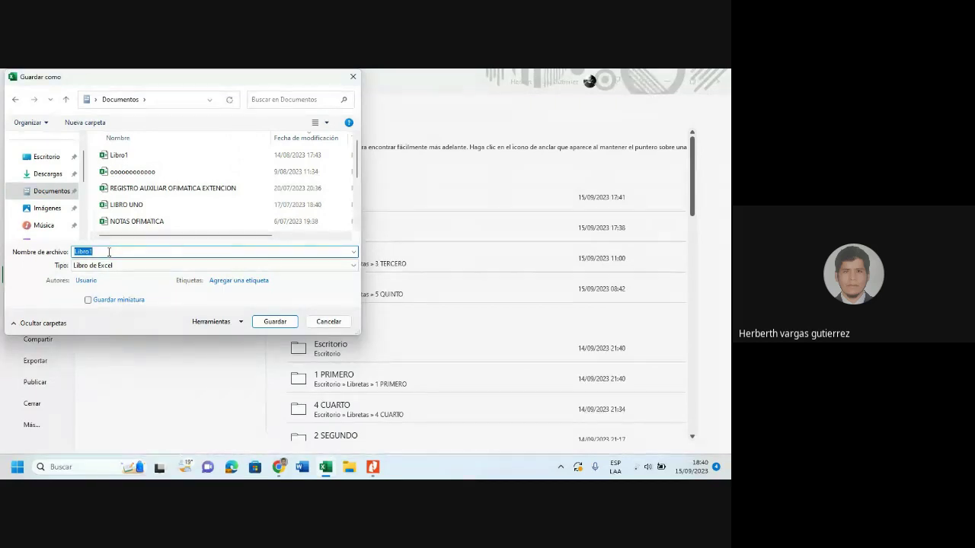
type("practica 01")
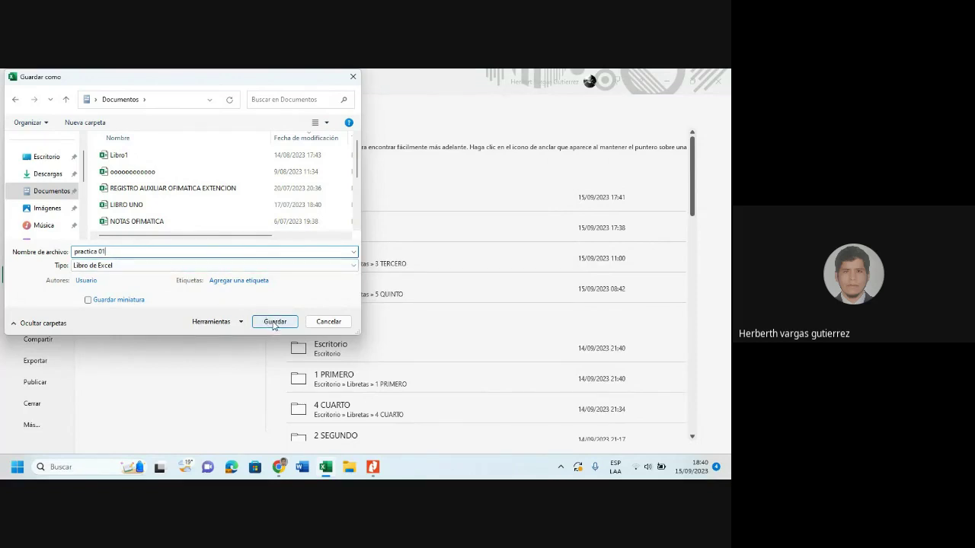
left_click(274, 322)
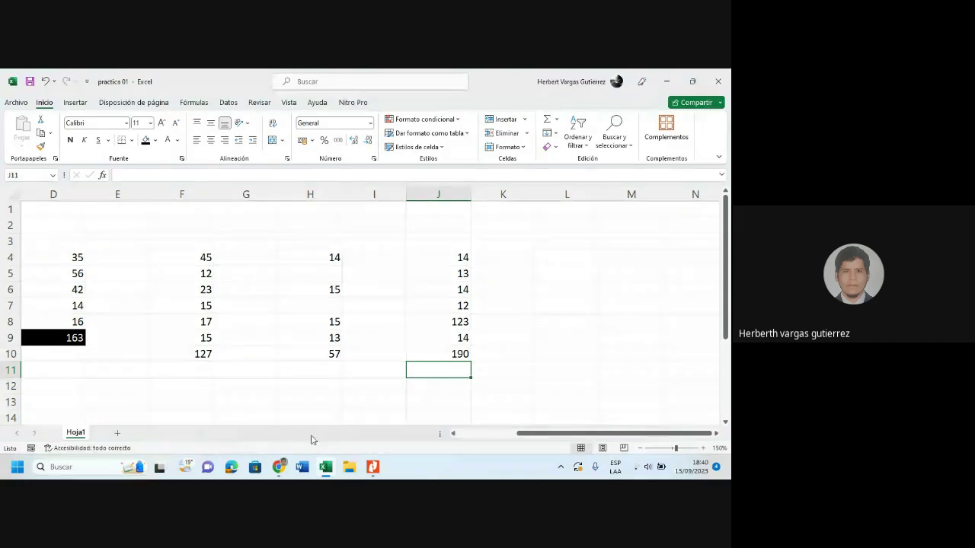
Check the Google Meet chat for new student questions, return to the workbook and dismiss the Chrome presenting notification
mouse_move(281, 469)
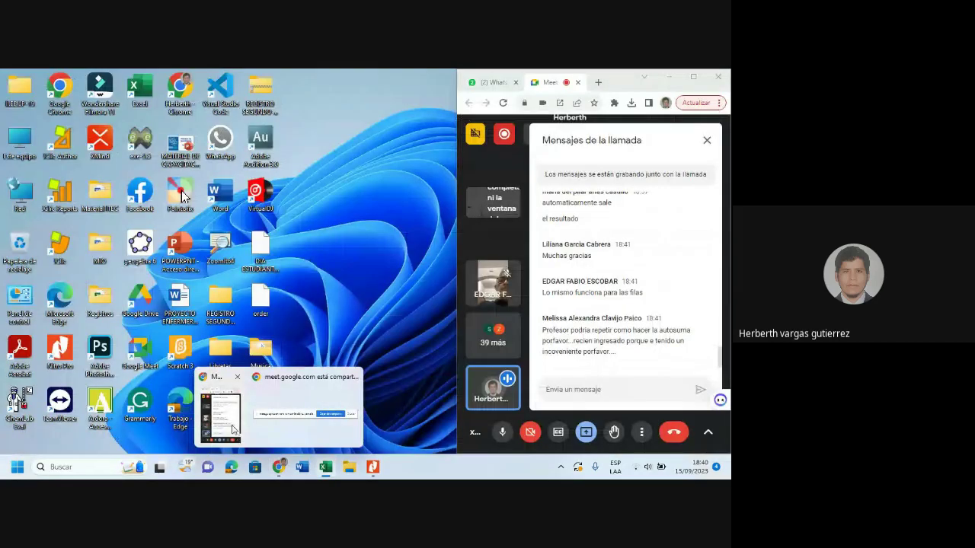
left_click(234, 430)
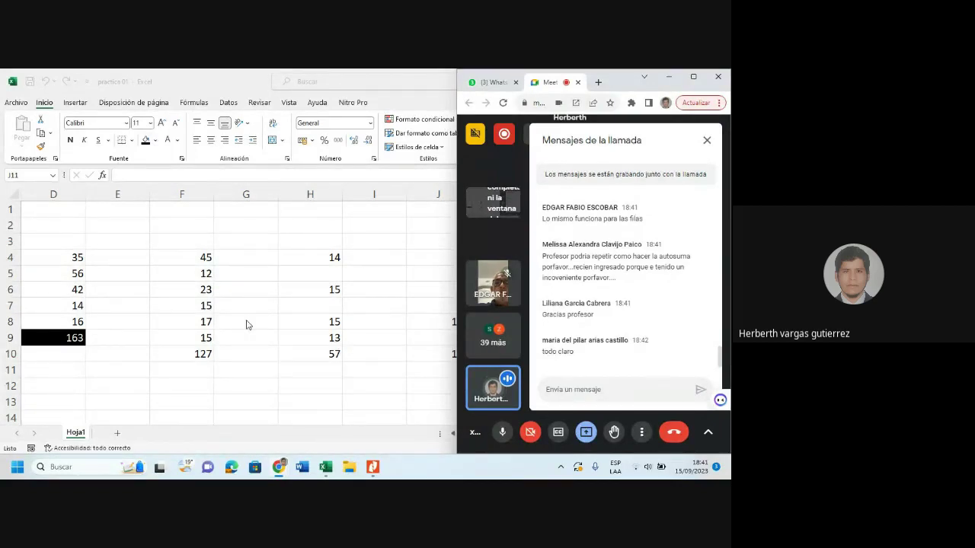
left_click(321, 327)
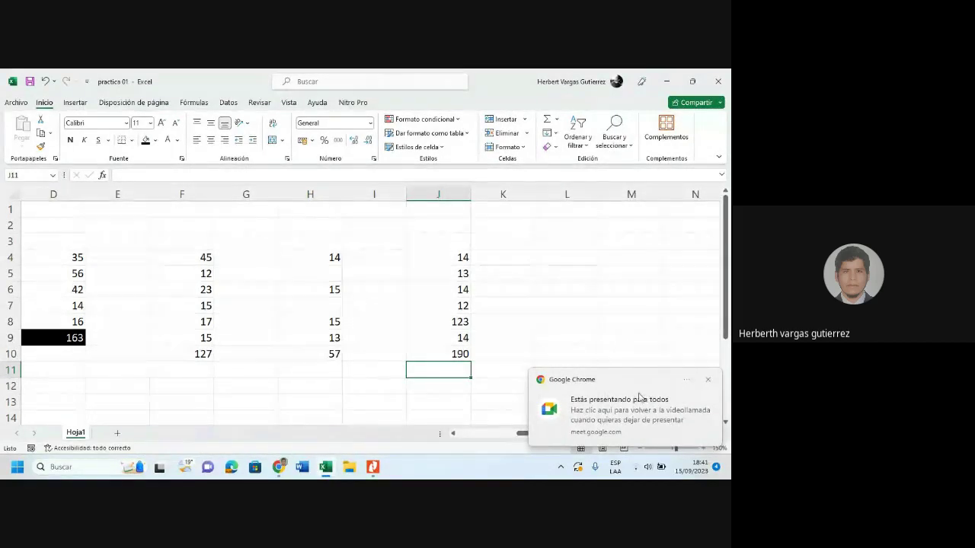
left_click(708, 380)
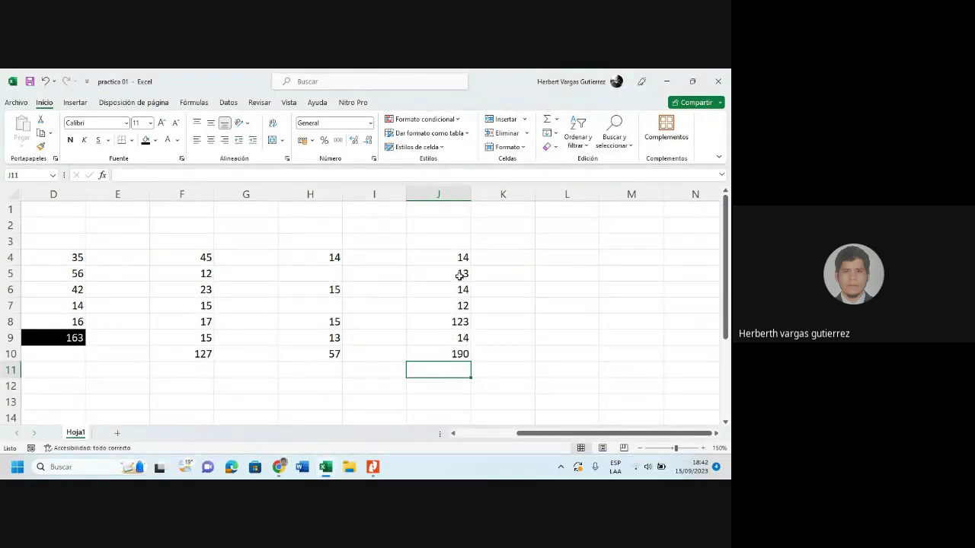
Insert an AutoSum in J11 below the existing column total and extend its range to J4:J10
left_click(453, 356)
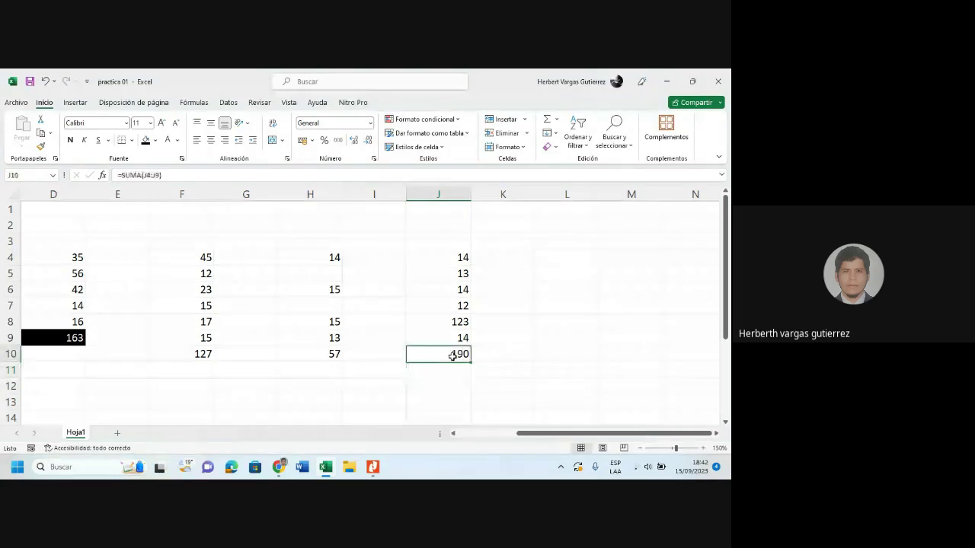
left_click(449, 369)
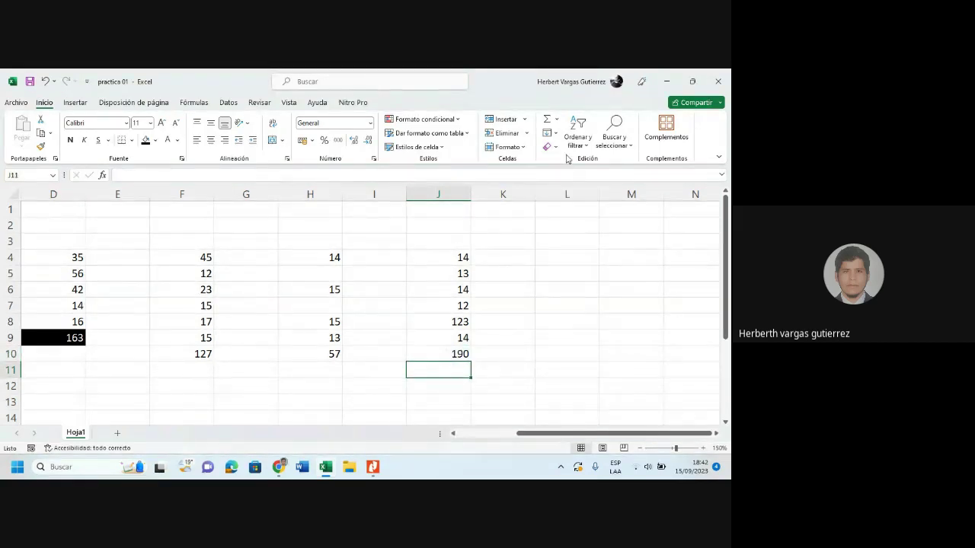
left_click(547, 119)
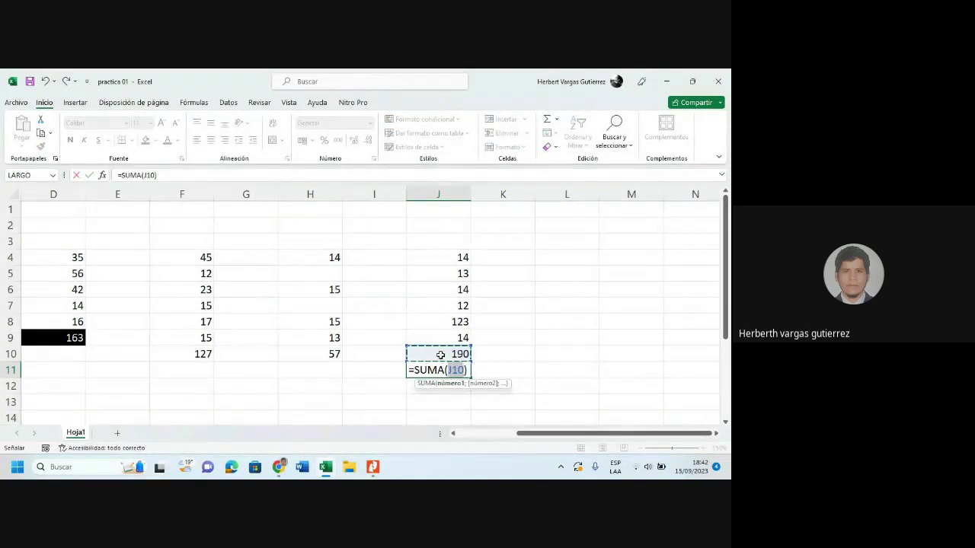
left_click_drag(466, 352, 474, 250)
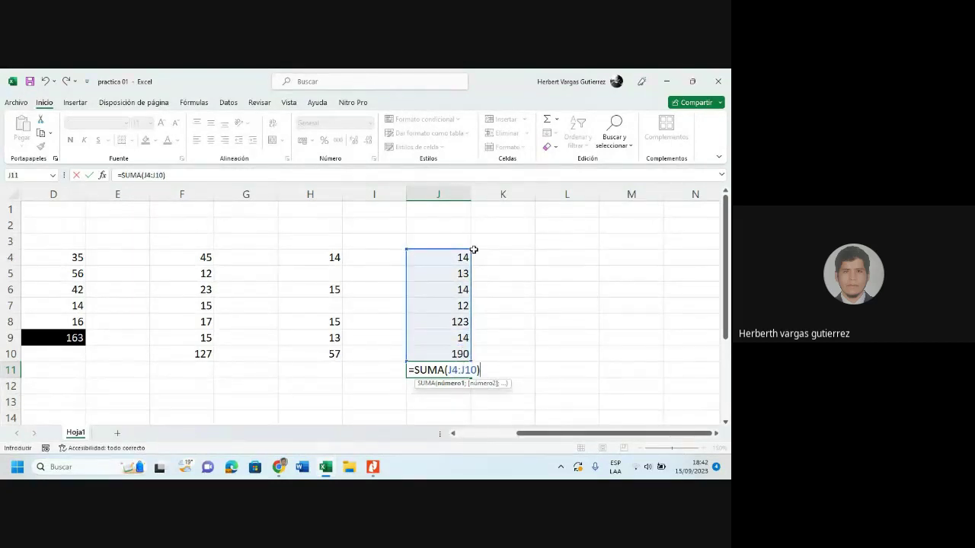
key("Return")
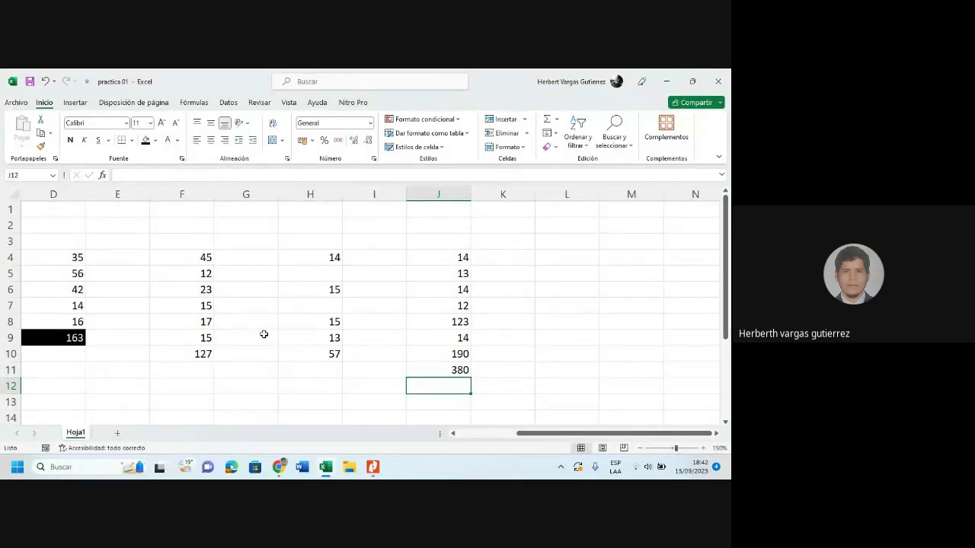
Clear the extra AutoSum total in J11 below column J's total
left_click(462, 370)
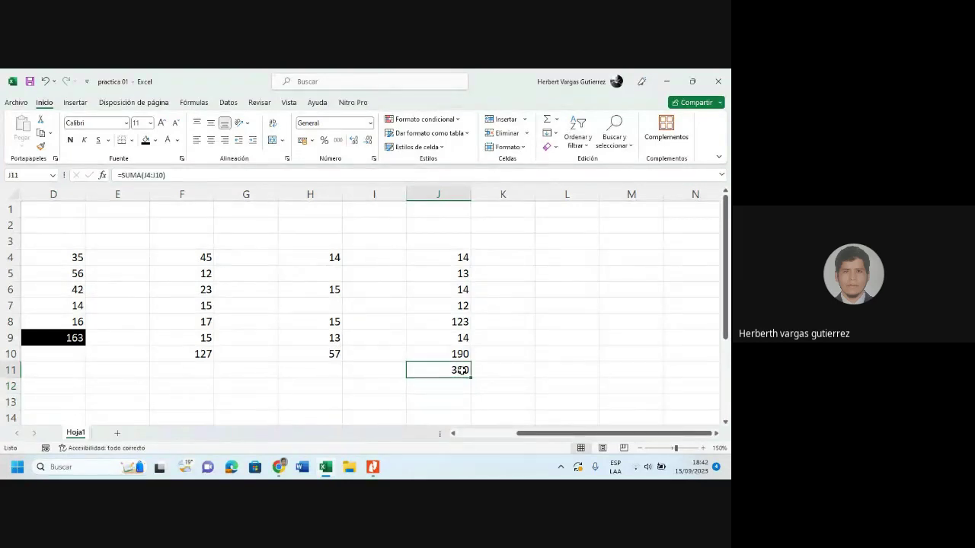
key("Delete")
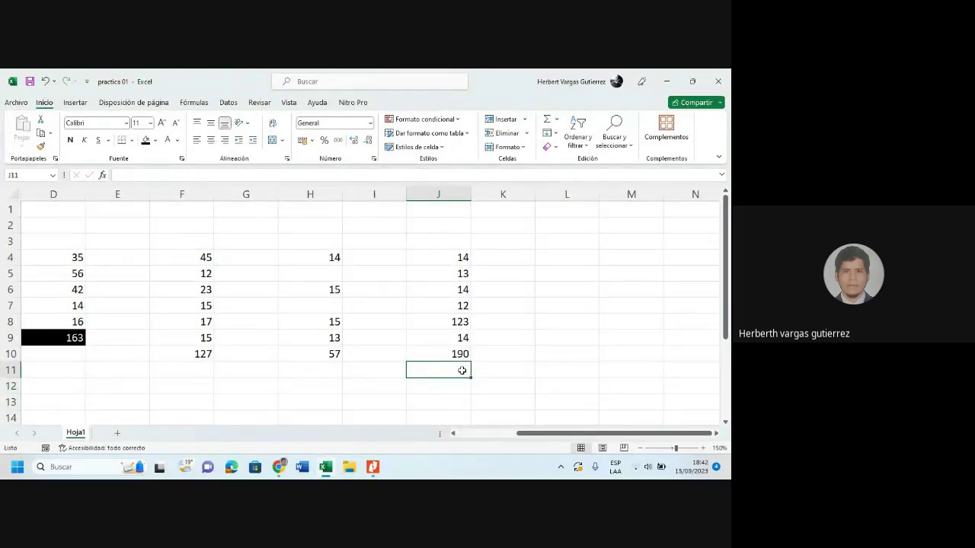
Examine the total formulas in row 10 of columns F, H and J
left_click(336, 372)
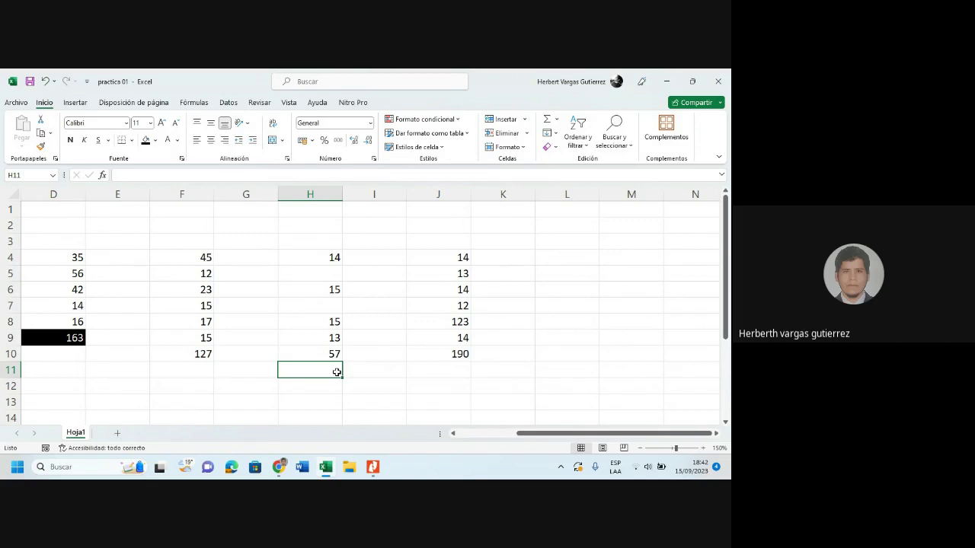
left_click(333, 355)
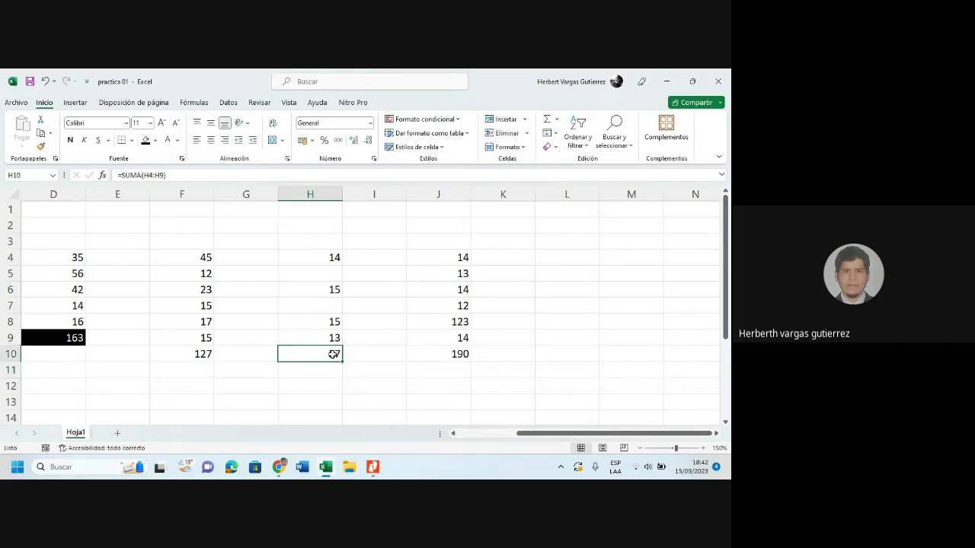
left_click(246, 375)
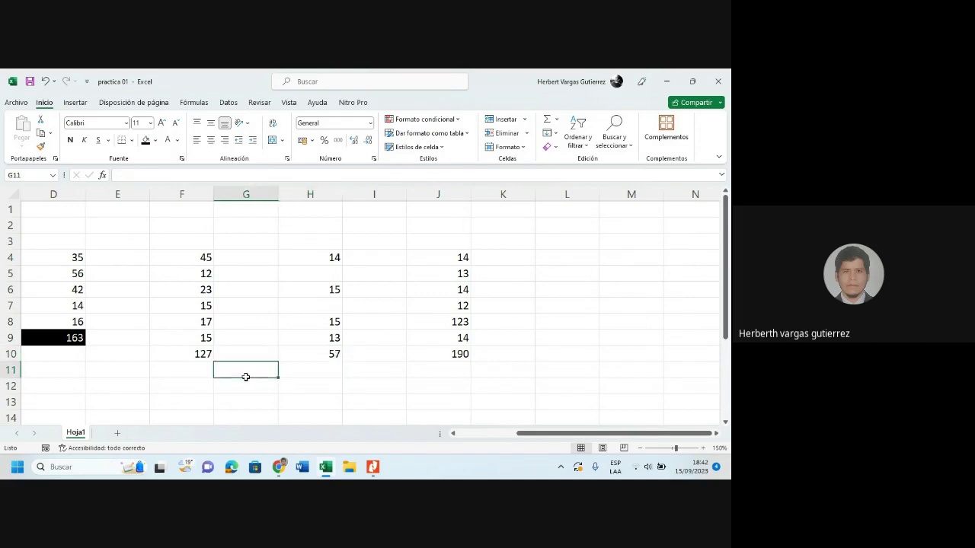
left_click(154, 364)
left_click(126, 358)
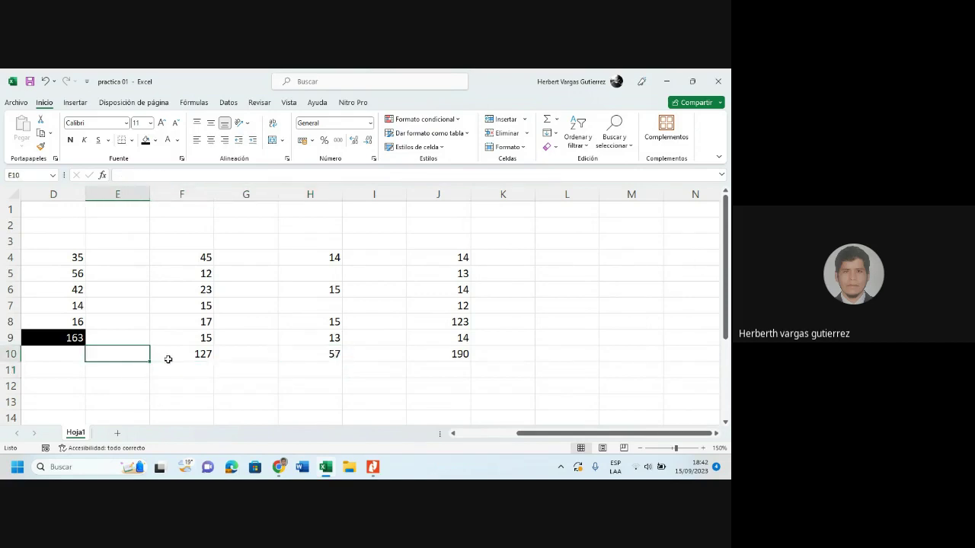
left_click(195, 355)
left_click(338, 354)
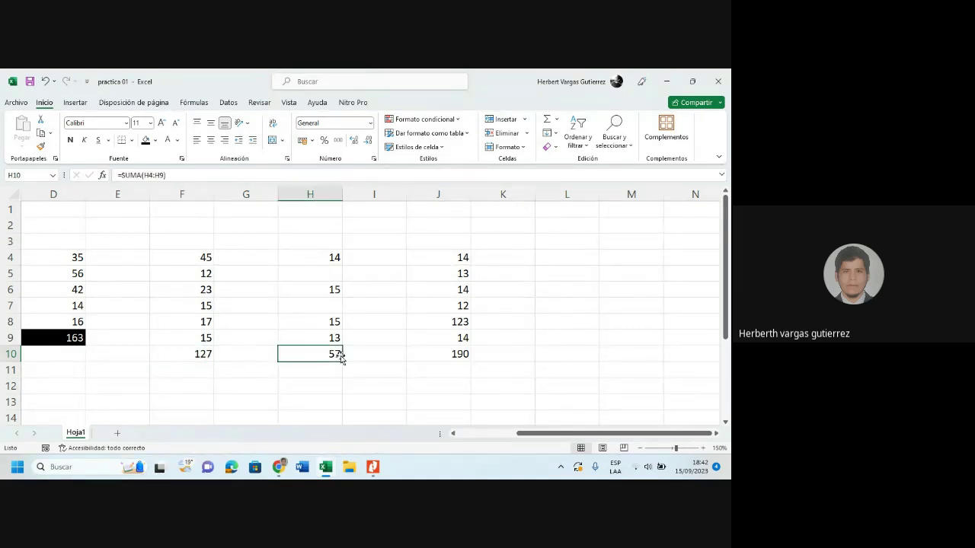
left_click(455, 355)
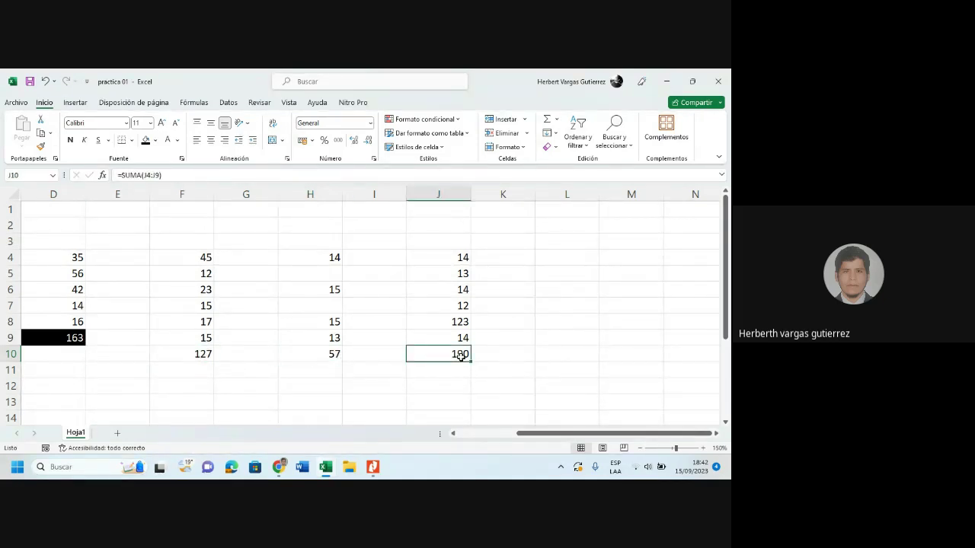
Switch to the session slides in Nitro Pro, read the fifth way of summing with =SUMA(), and return to the Excel workbook
left_click(373, 472)
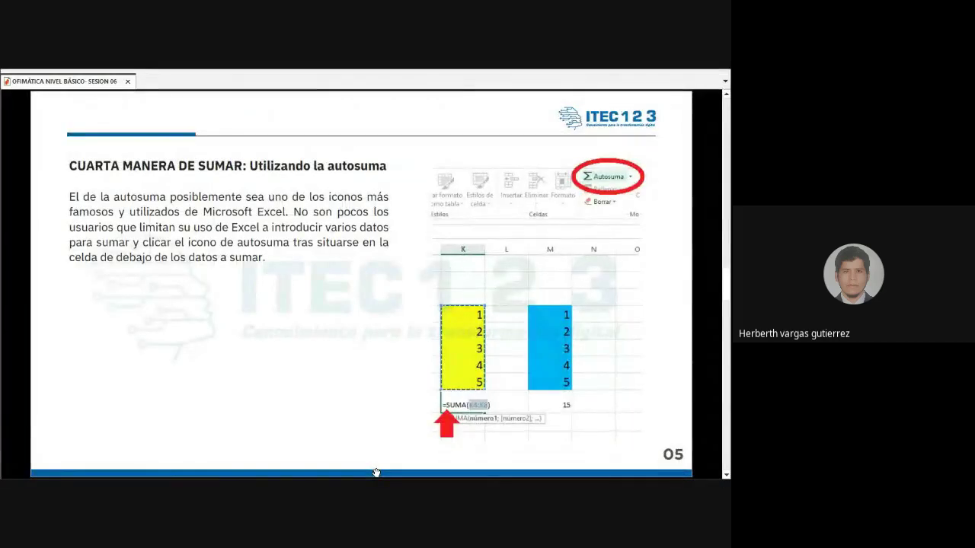
scroll(376, 473, "down", 3)
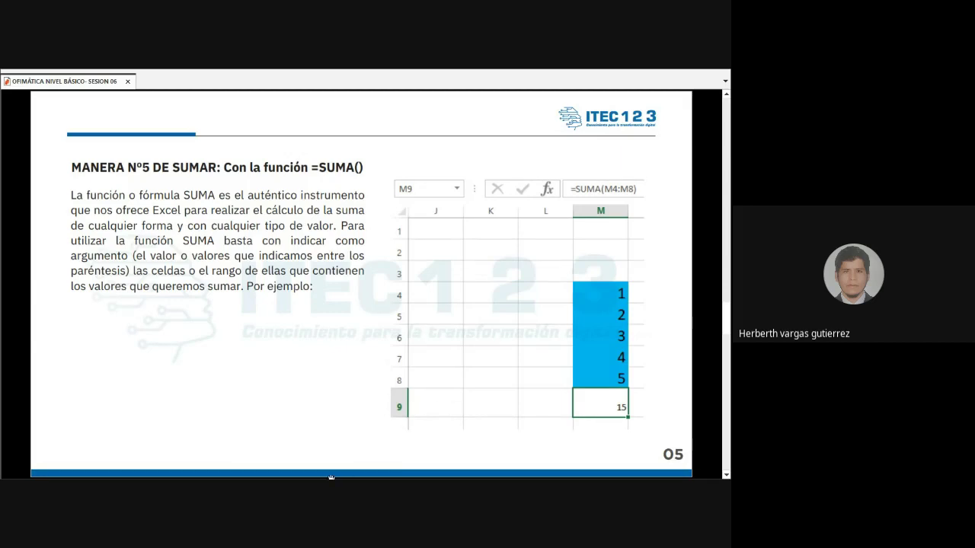
key("alt+Tab")
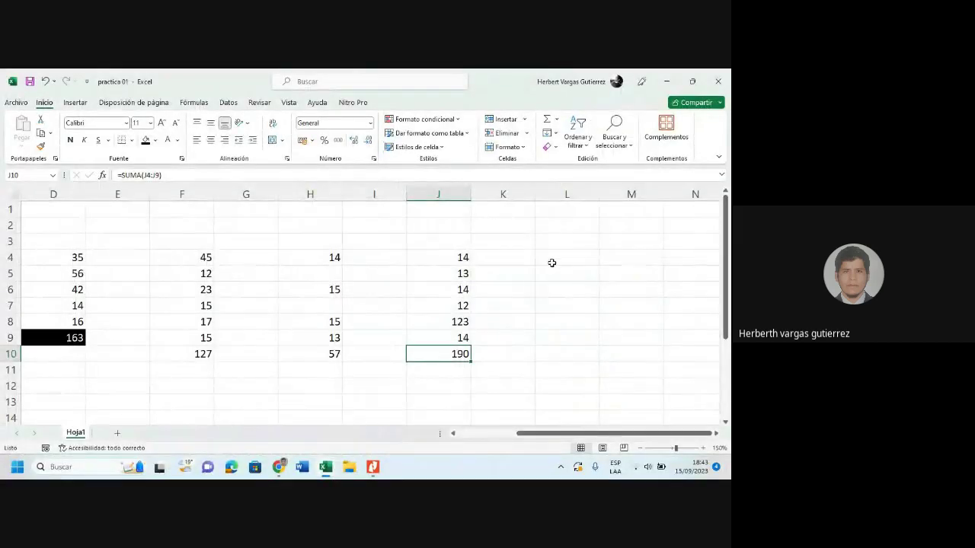
Enter the values 13, 15, 14, 17, 20 and 19 down cells L4 to L9
left_click(560, 260)
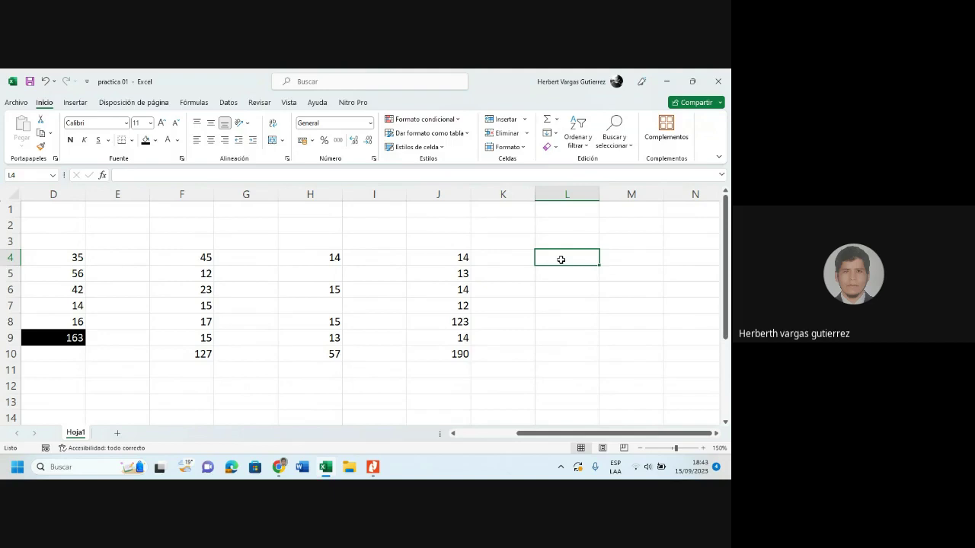
type("13")
key("Return")
type("15")
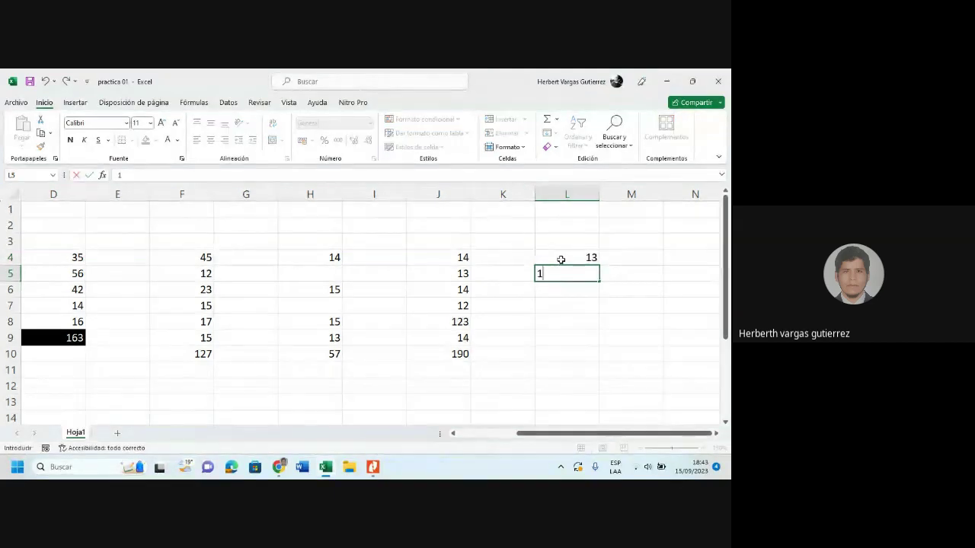
key("Return")
type("14")
key("Return")
type("17")
key("Return")
type("20")
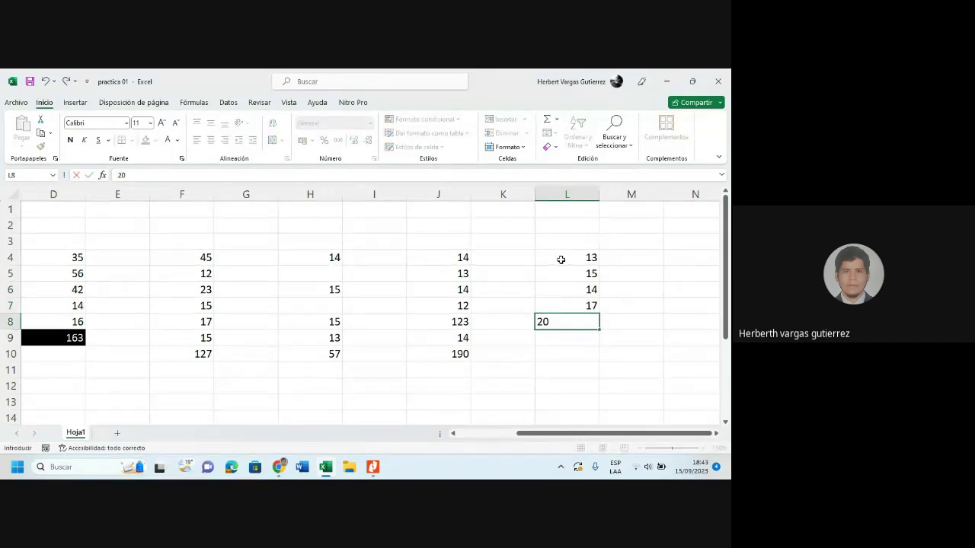
key("Return")
type("19")
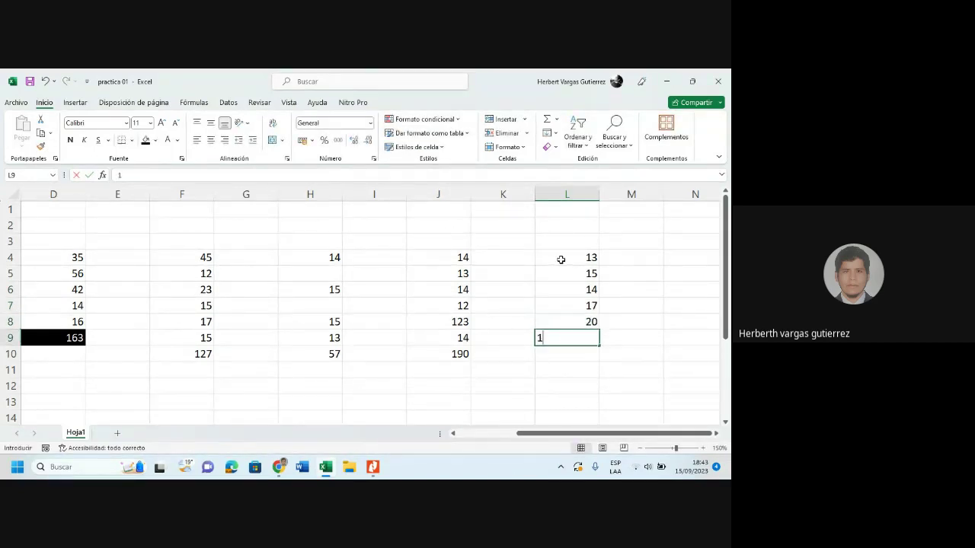
key("Return")
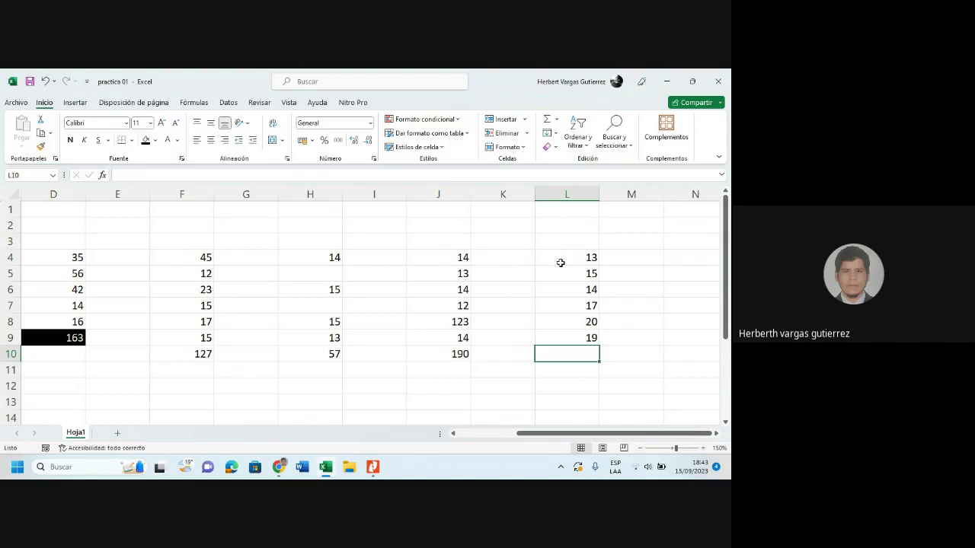
Select L10 below the new column of values and open the Windows on-screen keyboard, Teclado en pantalla
left_click(590, 257)
left_click_drag(590, 257, 588, 338)
left_click(582, 354)
key("super")
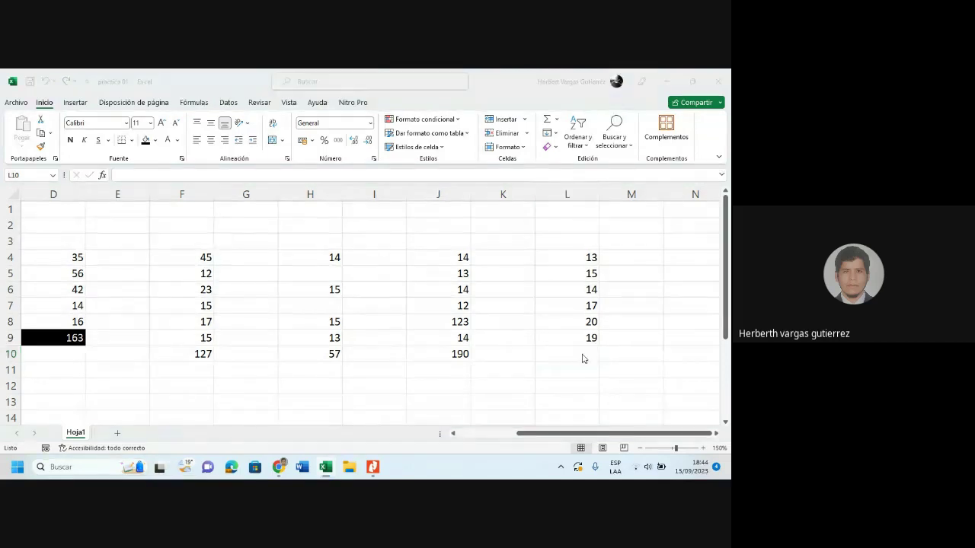
key("super")
key("super")
type("tecl")
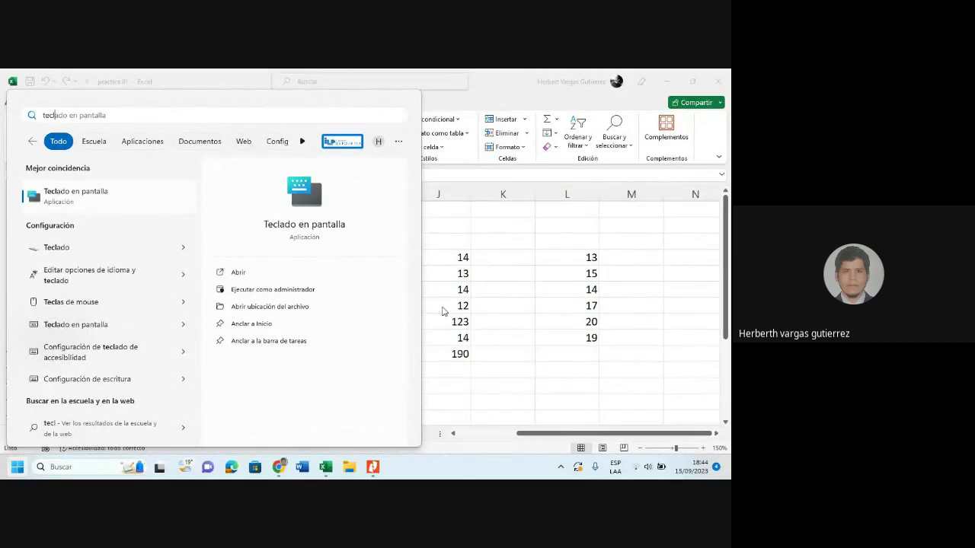
left_click(92, 197)
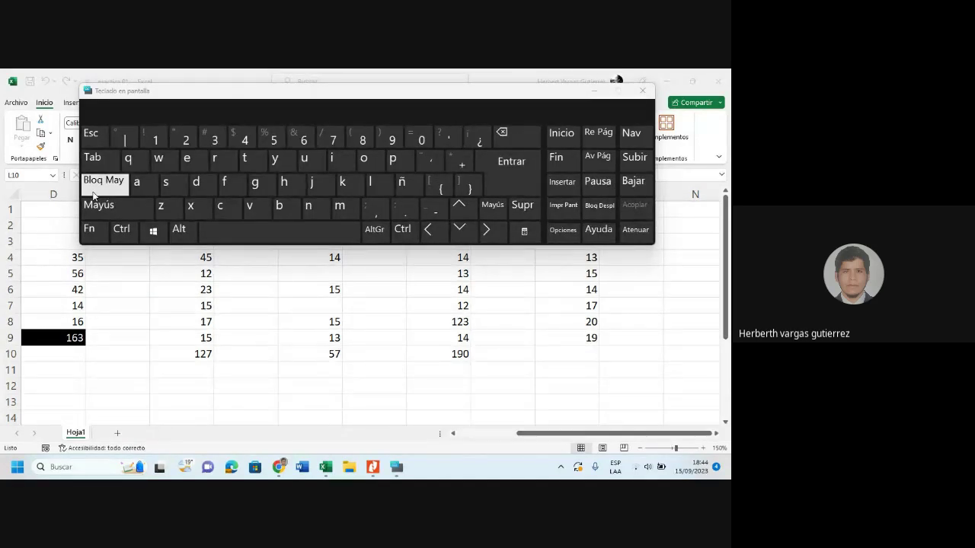
Start a formula in L10 with an equals sign entered from the on-screen keyboard, and close the keyboard
left_click(562, 353)
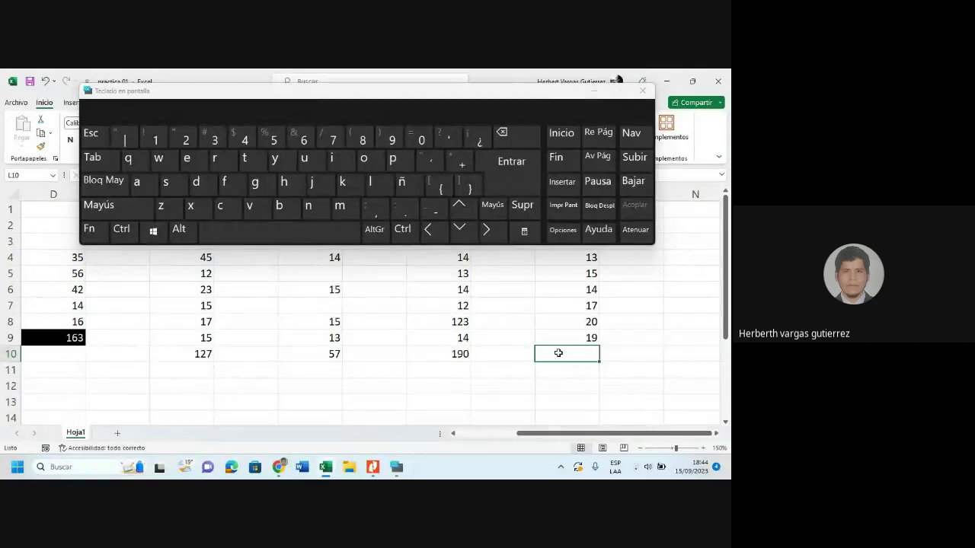
left_click(95, 211)
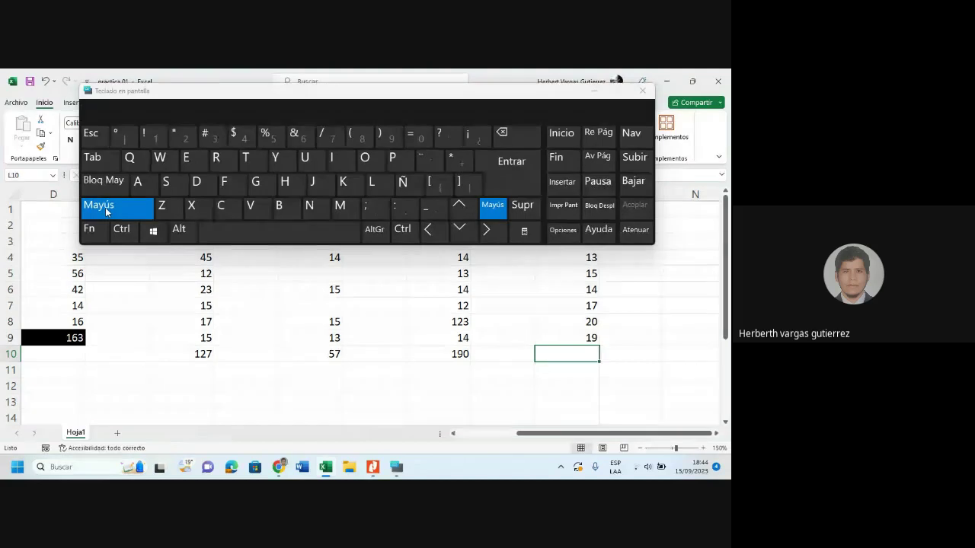
left_click(418, 140)
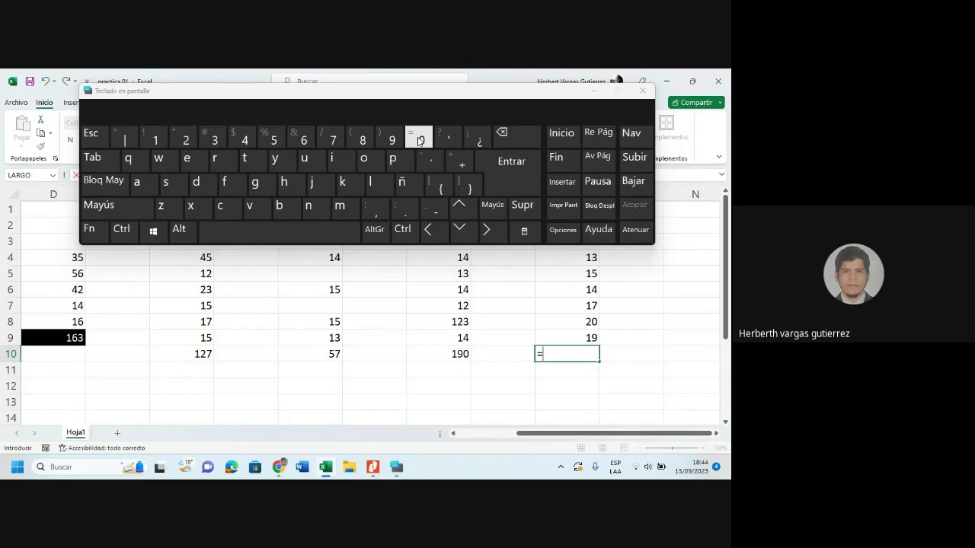
left_click(643, 90)
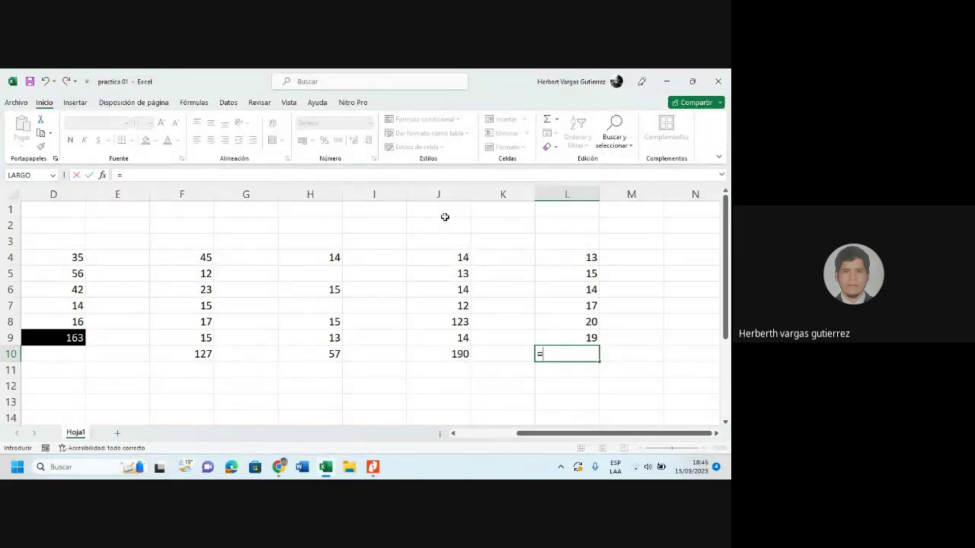
Complete the L10 formula with the SUMA function, adding L4, L5, L6, L7, L8 and L9 as separate arguments
type("SUM")
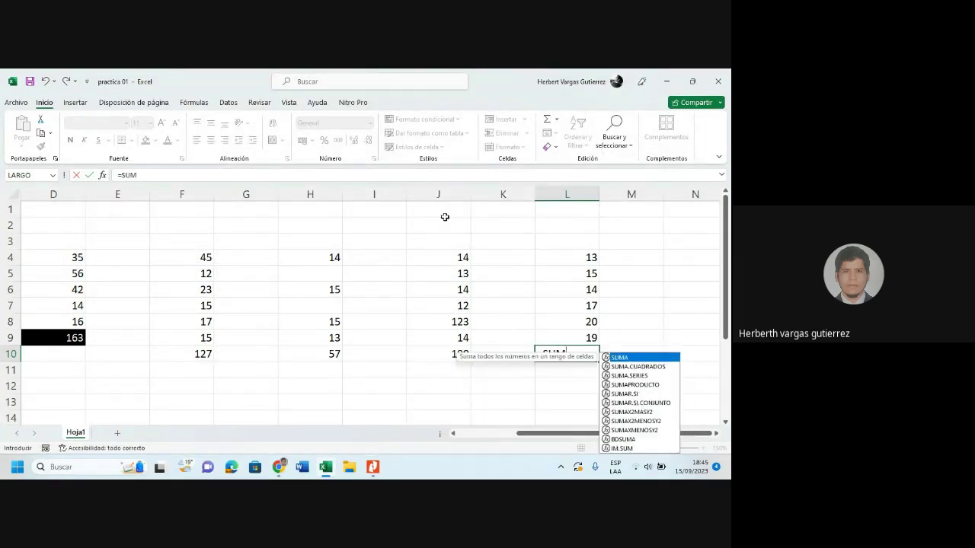
key("Tab")
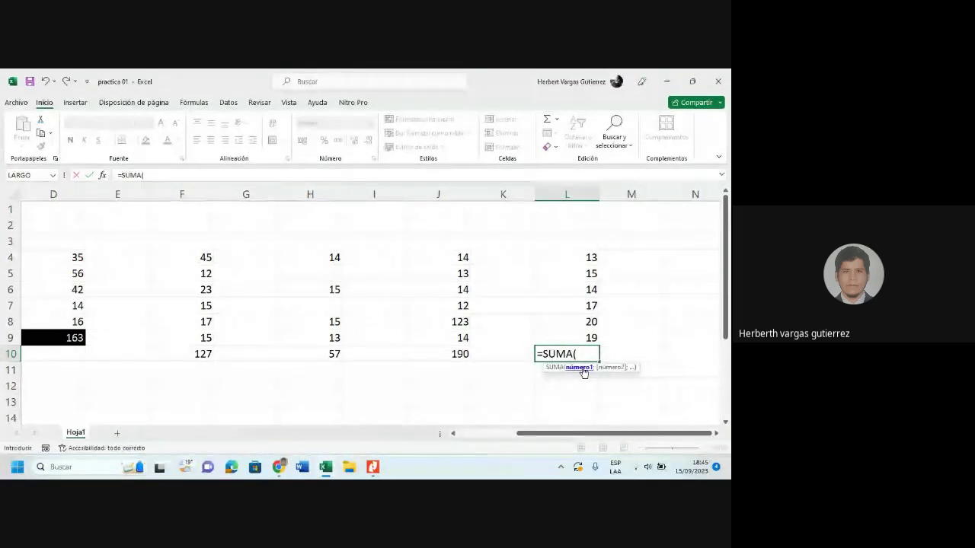
left_click(575, 256)
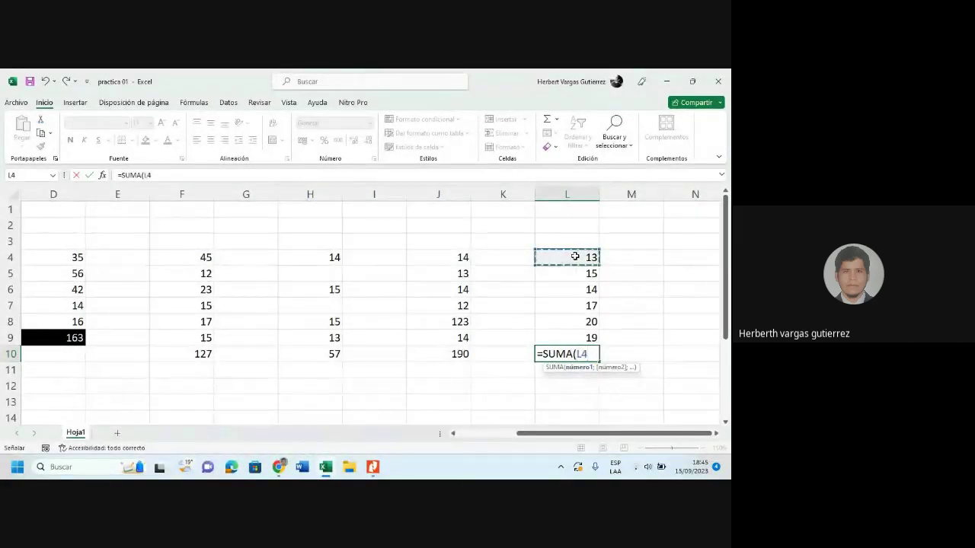
type(";")
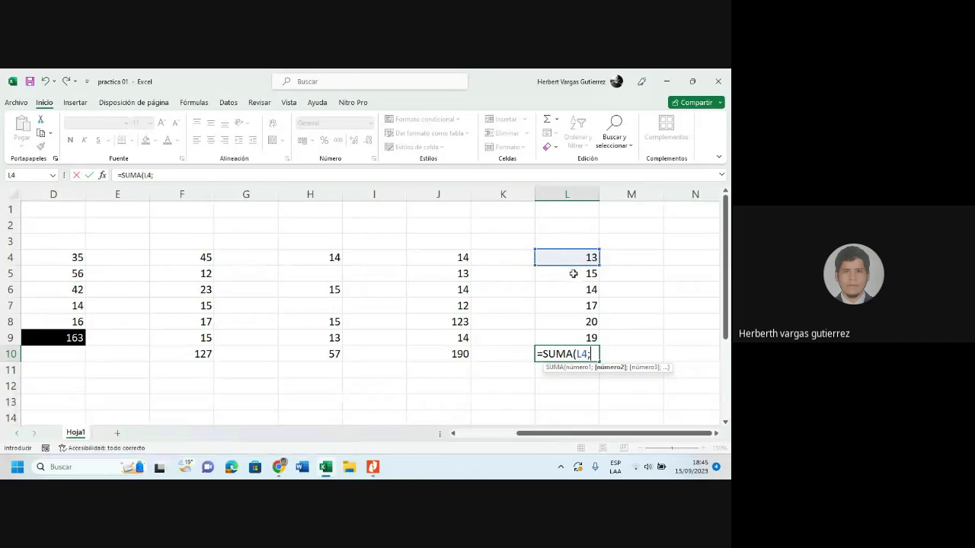
left_click(573, 273)
left_click(579, 290, "ctrl")
left_click(581, 305, "ctrl")
left_click(581, 322, "ctrl")
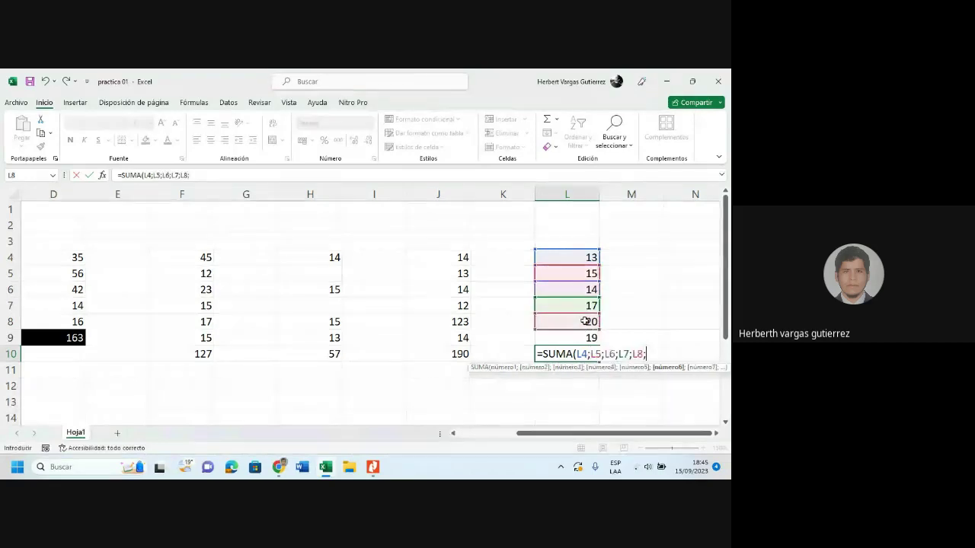
type(";")
left_click(583, 340)
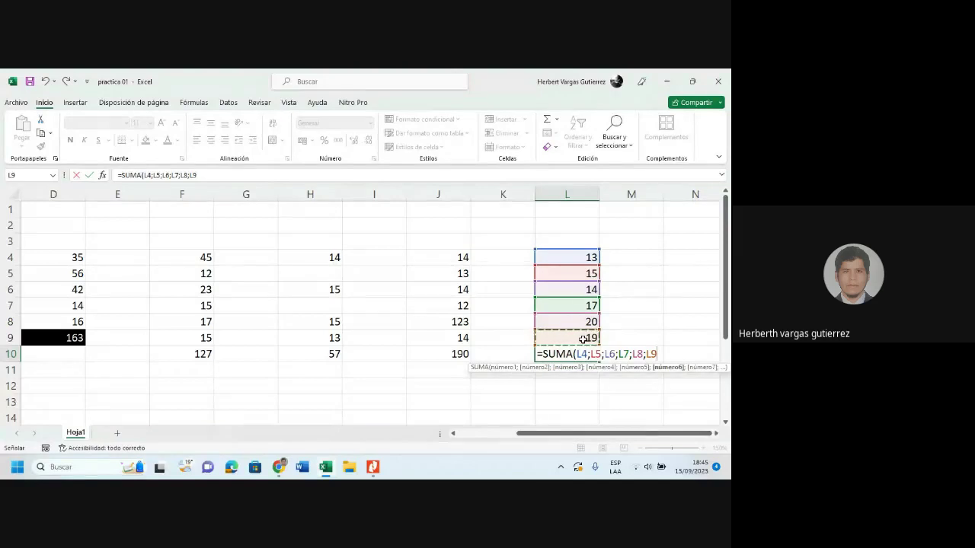
key("Return")
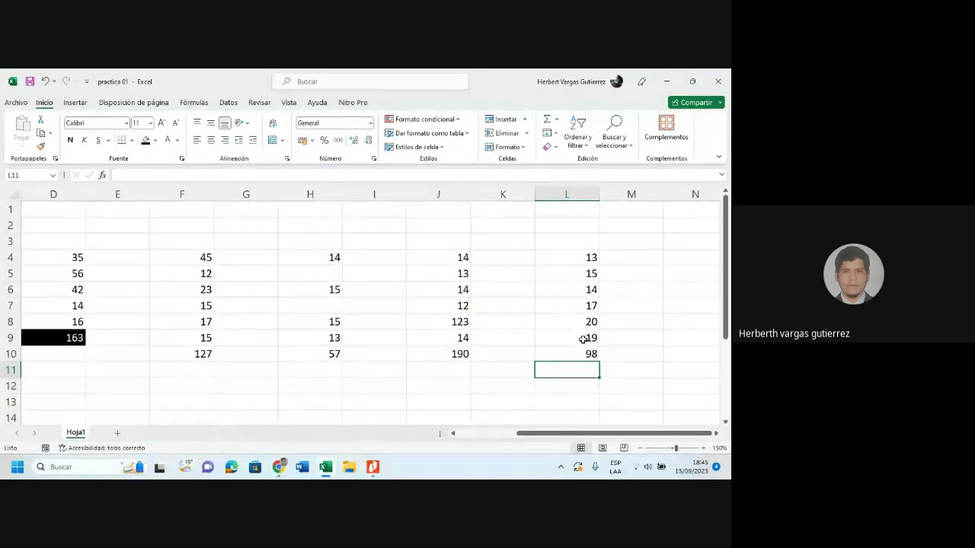
Replace the separate arguments of the SUMA formula in L10 with the range L4:L9
left_click(584, 351)
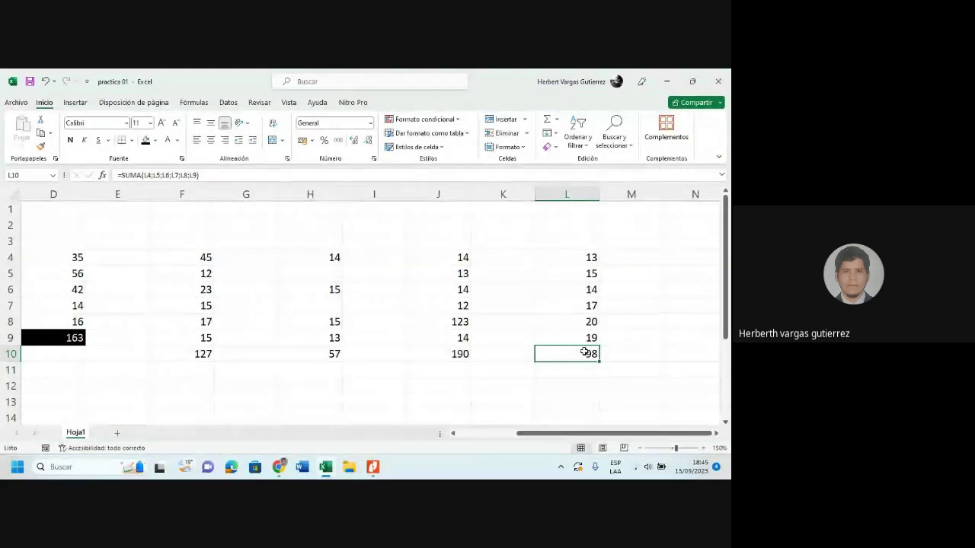
double_click(584, 352)
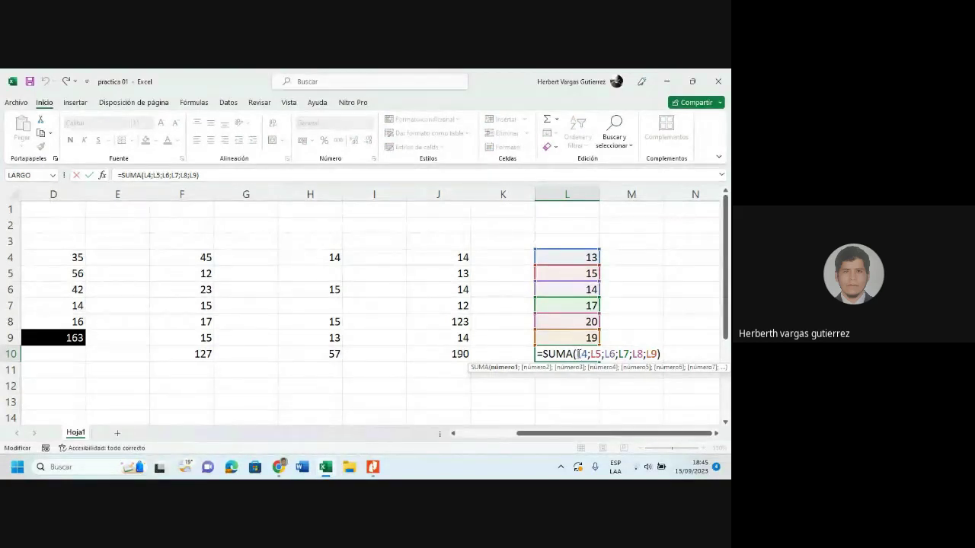
left_click_drag(579, 354, 656, 352)
key("BackSpace")
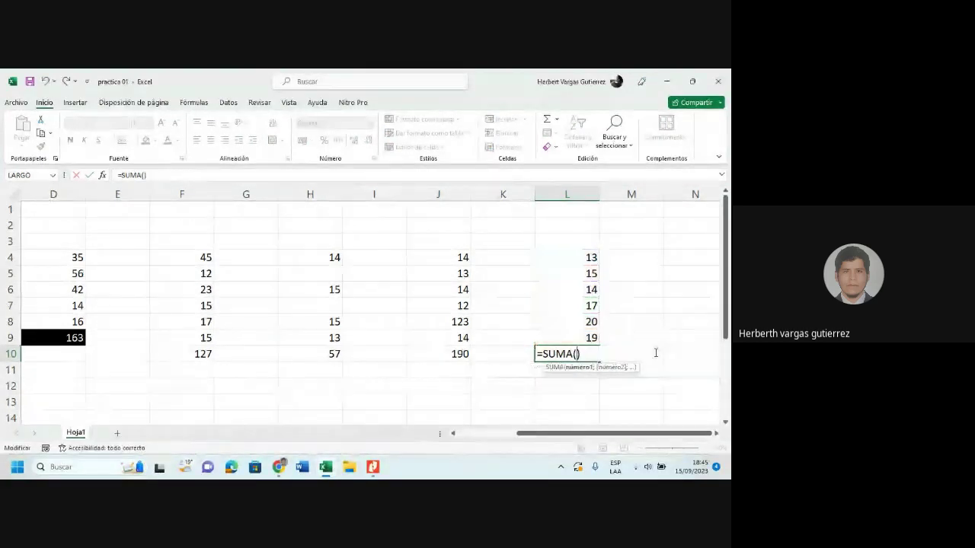
left_click_drag(585, 258, 581, 328)
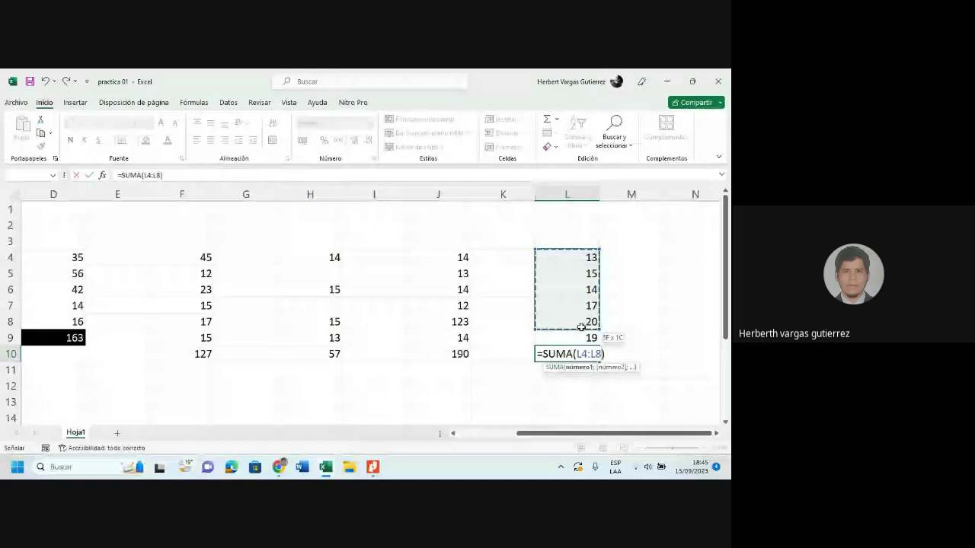
left_click_drag(581, 327, 581, 340)
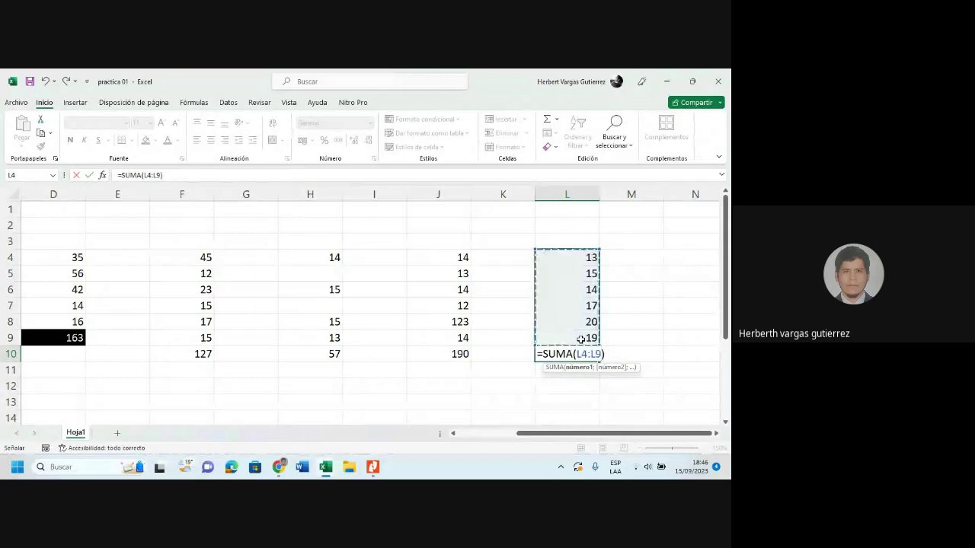
key("Return")
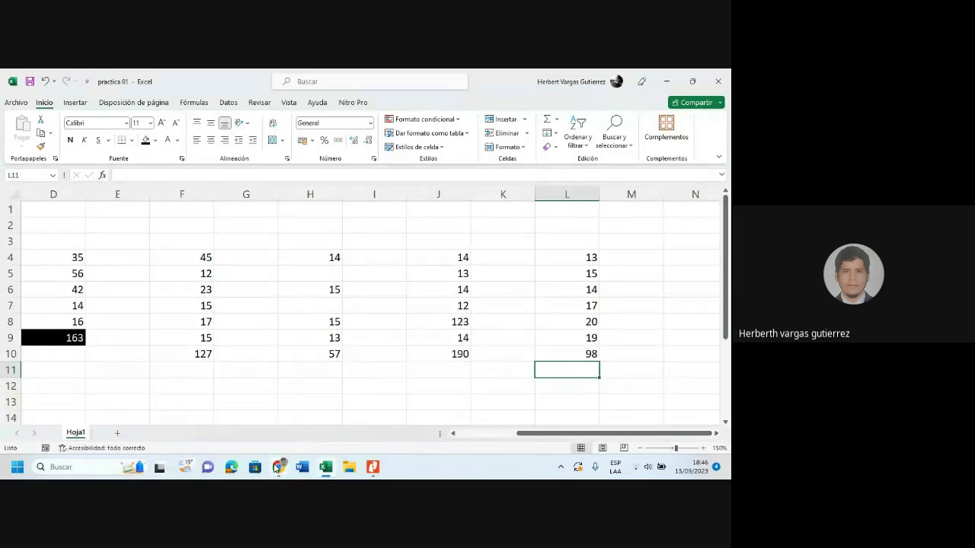
Switch to the Google Meet window in Chrome to read the call's chat messages, and return to the Excel workbook
mouse_move(279, 466)
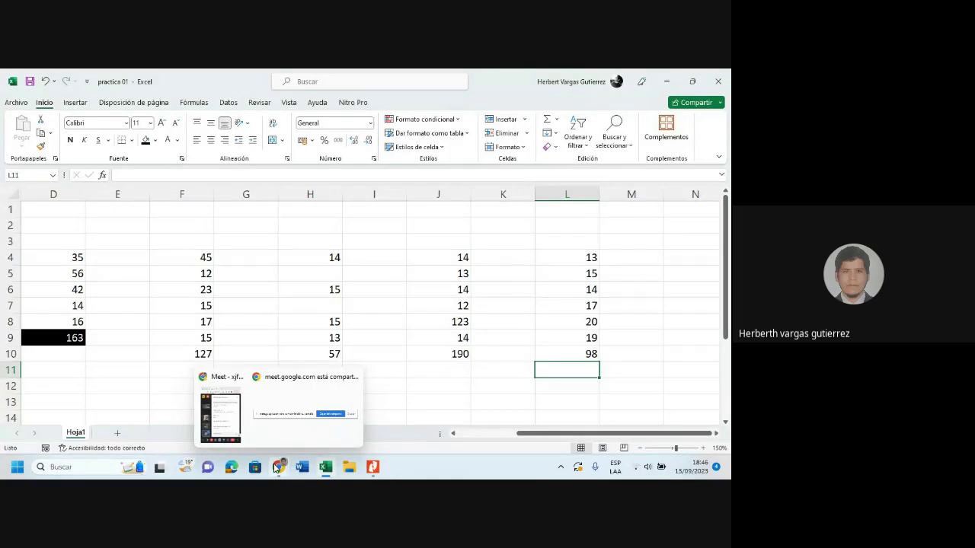
left_click(231, 424)
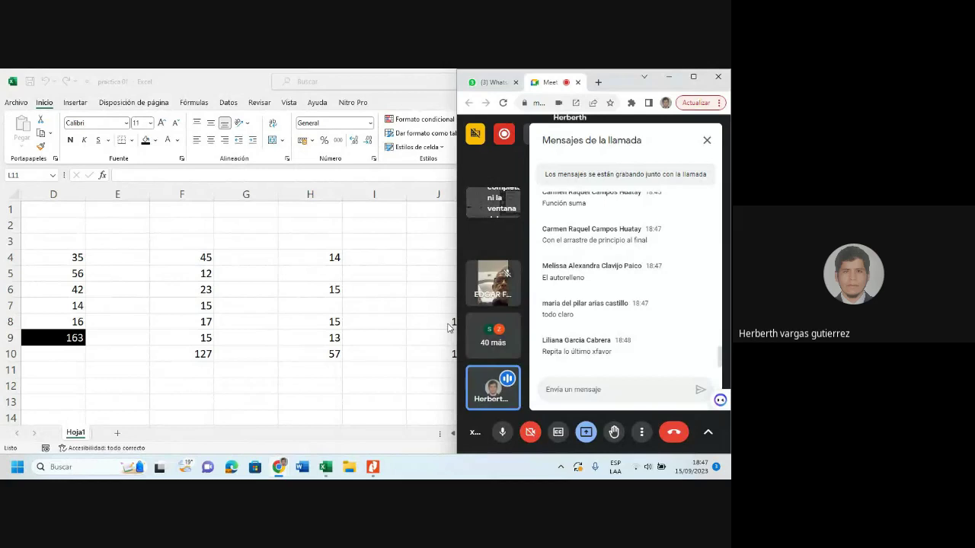
left_click(449, 328)
Add a new sheet and enter the heading N° in B3 with the numbers 1, 2 and 3 in B4 to B6
left_click(117, 432)
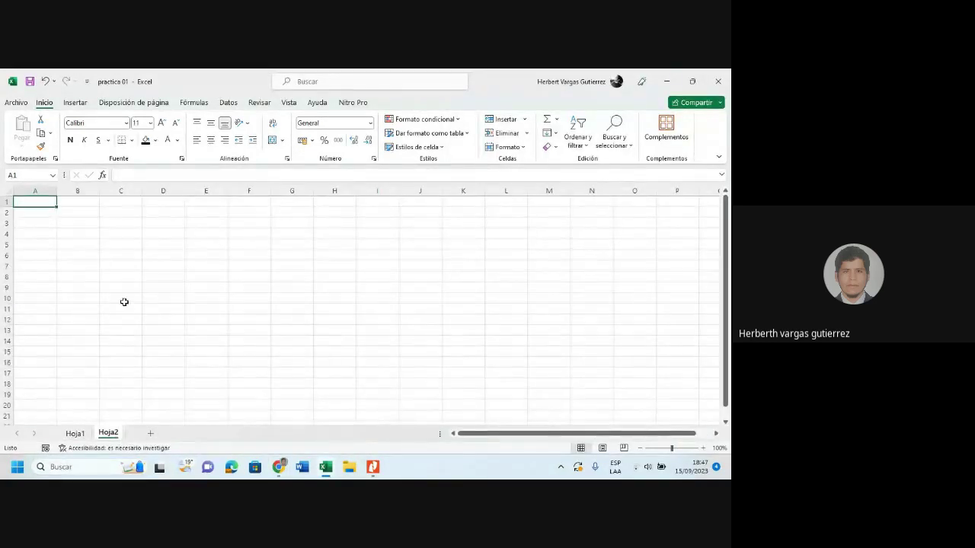
left_click(73, 223)
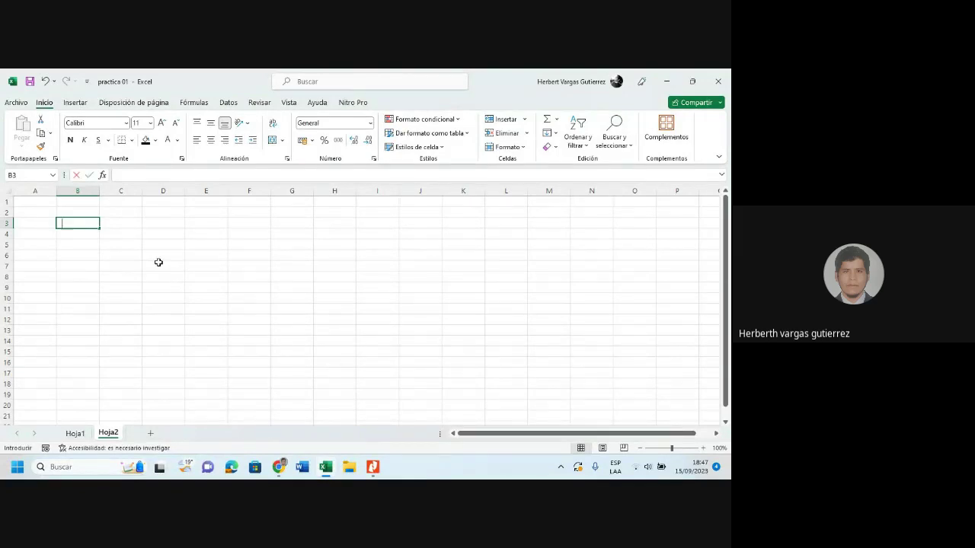
type("n")
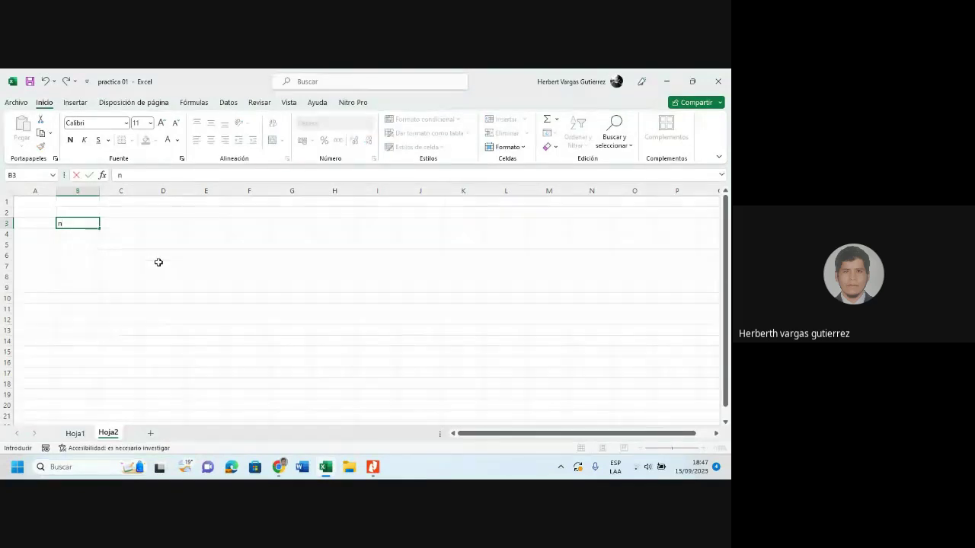
key("BackSpace")
type("N°")
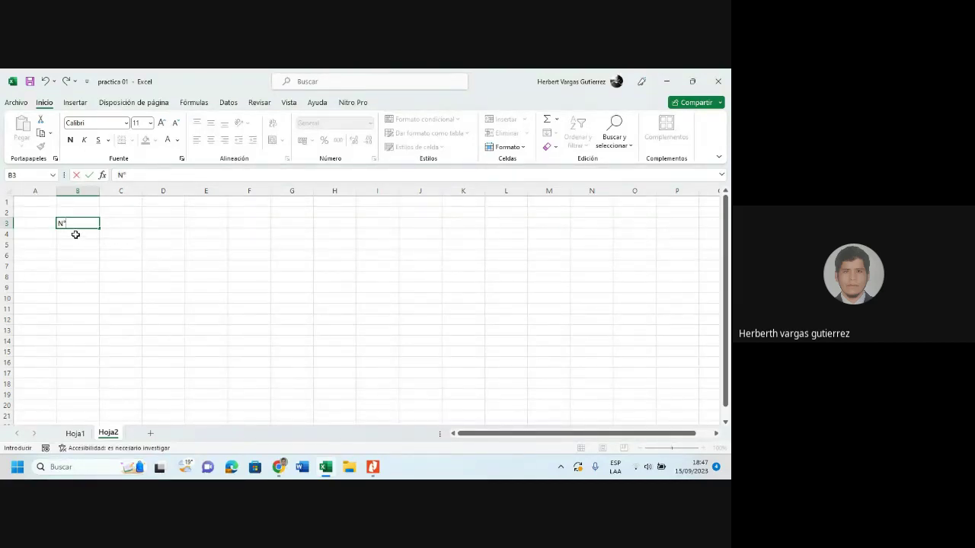
key("Return")
type("1")
key("Return")
type("2")
key("Return")
type("3")
key("Return")
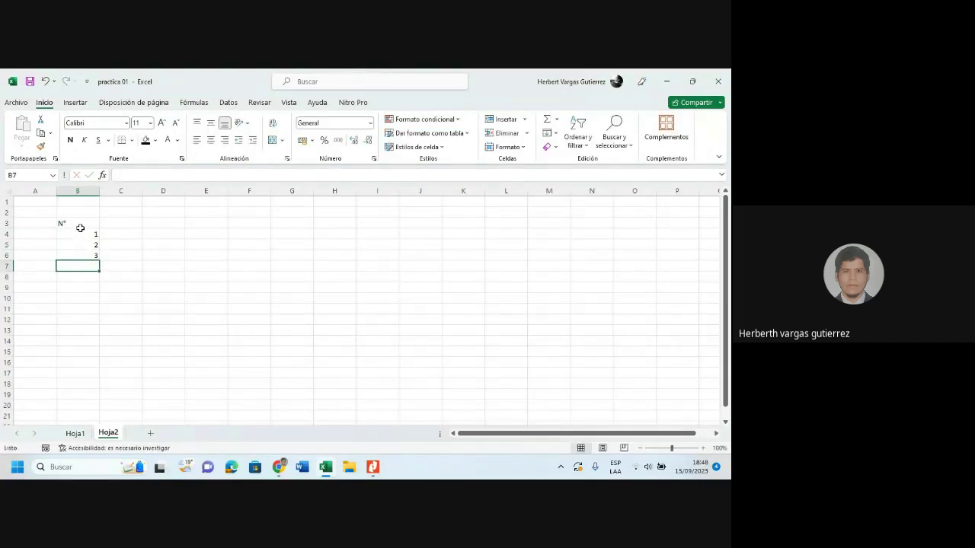
Center the N° heading and the whole of column B horizontally
left_click(79, 224)
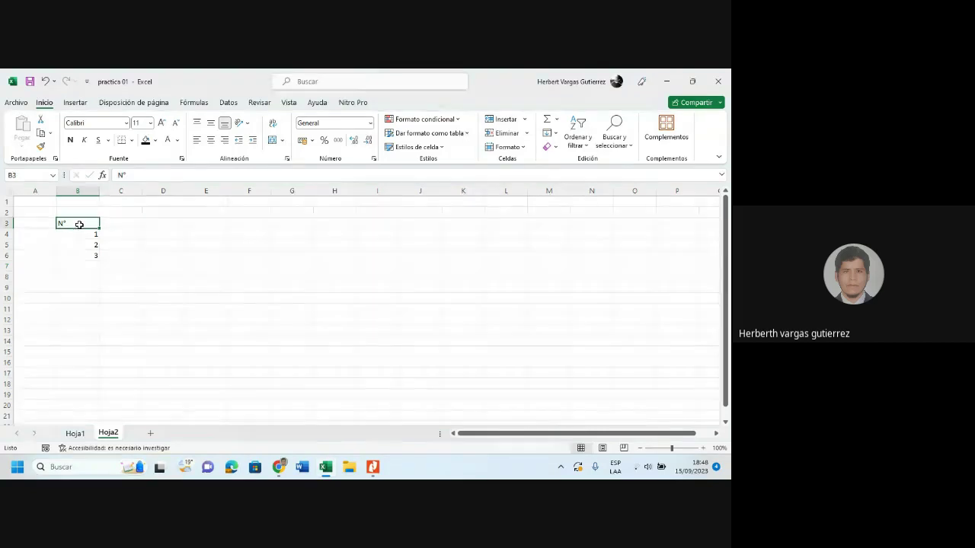
left_click(211, 140)
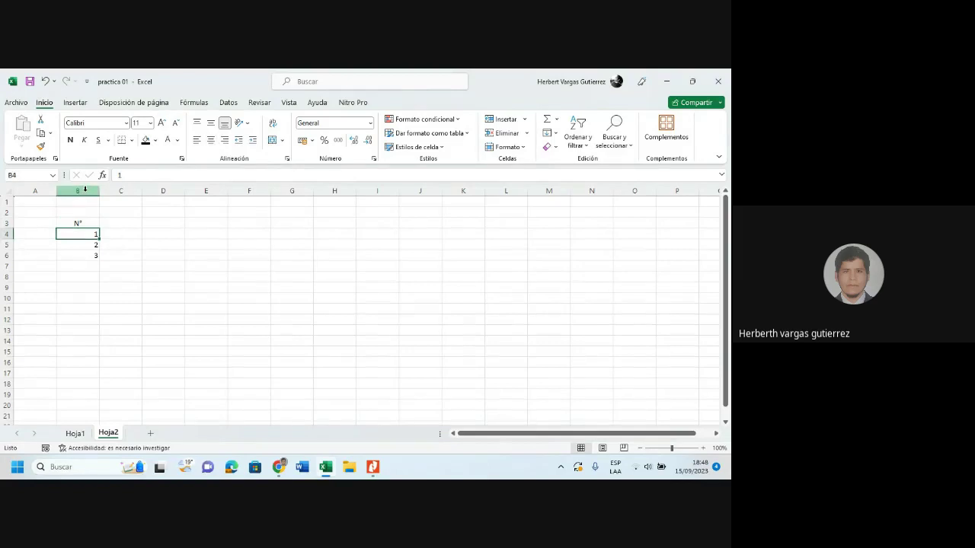
left_click(79, 190)
left_click(210, 140)
left_click(109, 260)
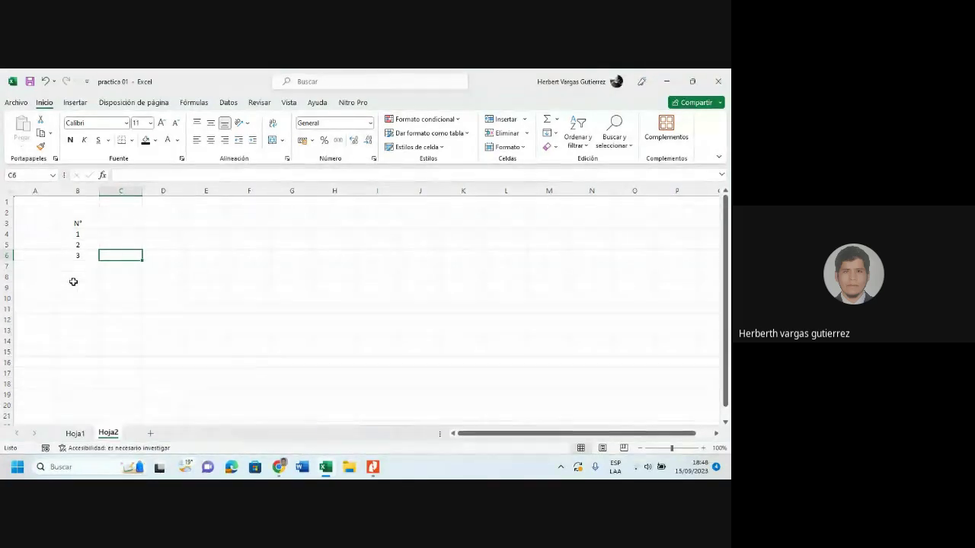
Autofill the number series from B4:B6 down column B to 104, and return to the start of the list
left_click_drag(77, 234, 76, 252)
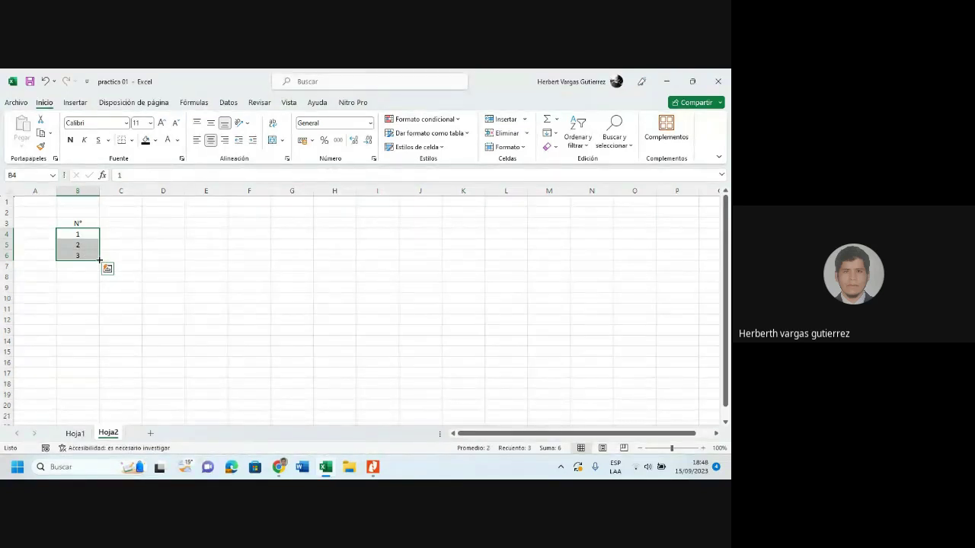
left_click_drag(99, 260, 83, 207)
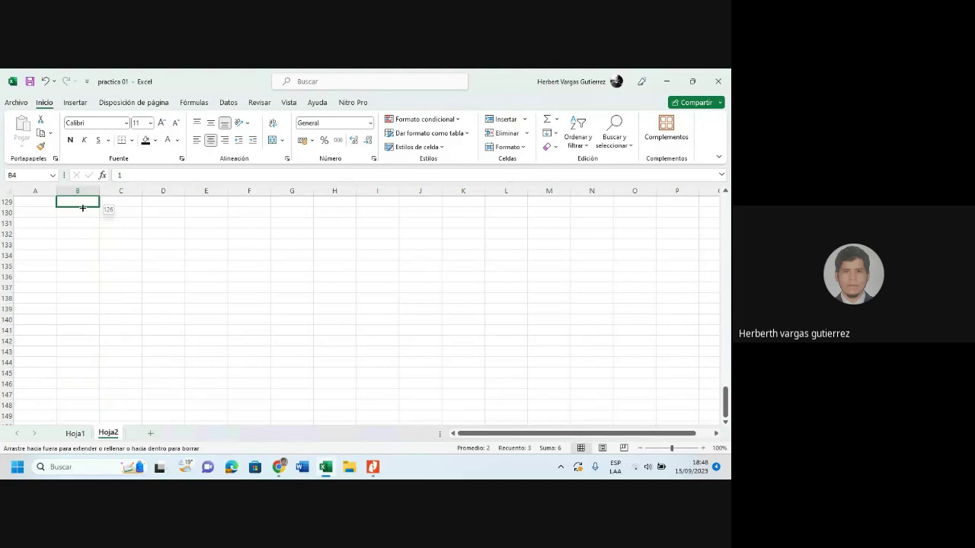
left_click_drag(83, 208, 83, 207)
left_click_drag(725, 396, 715, 183)
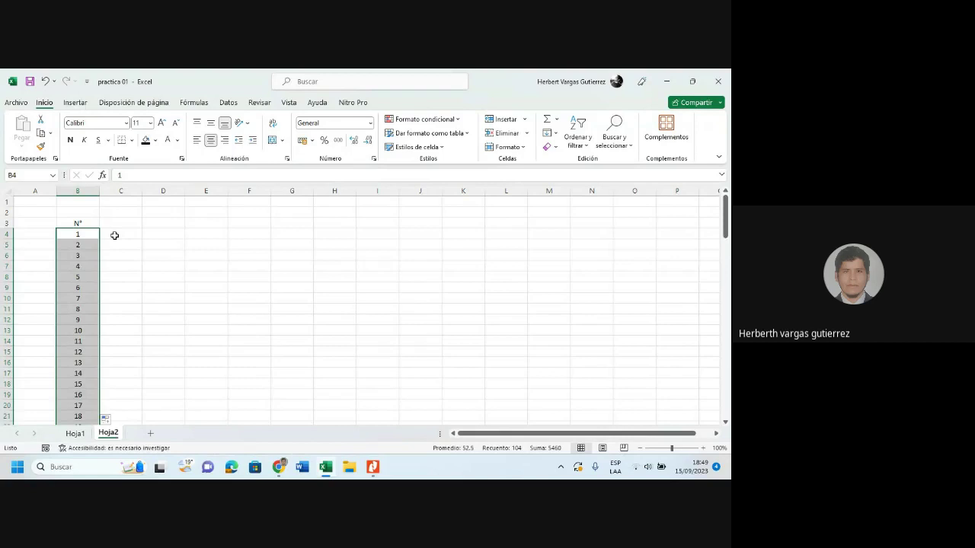
Enter LUNES in C4 and MARTES in D4, and autofill the weekday series across row 4 to J4
left_click(114, 235)
type("LUIS")
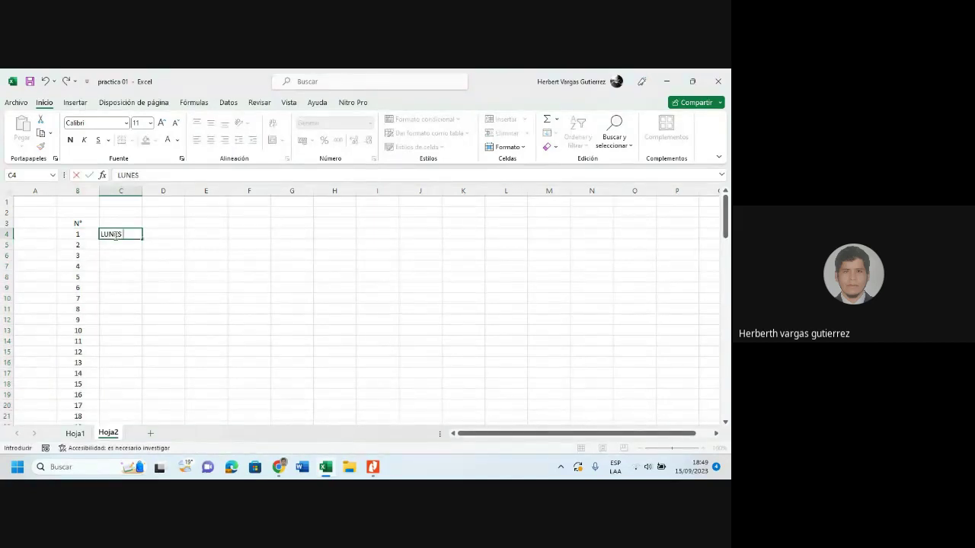
key("Tab")
type("MARTES")
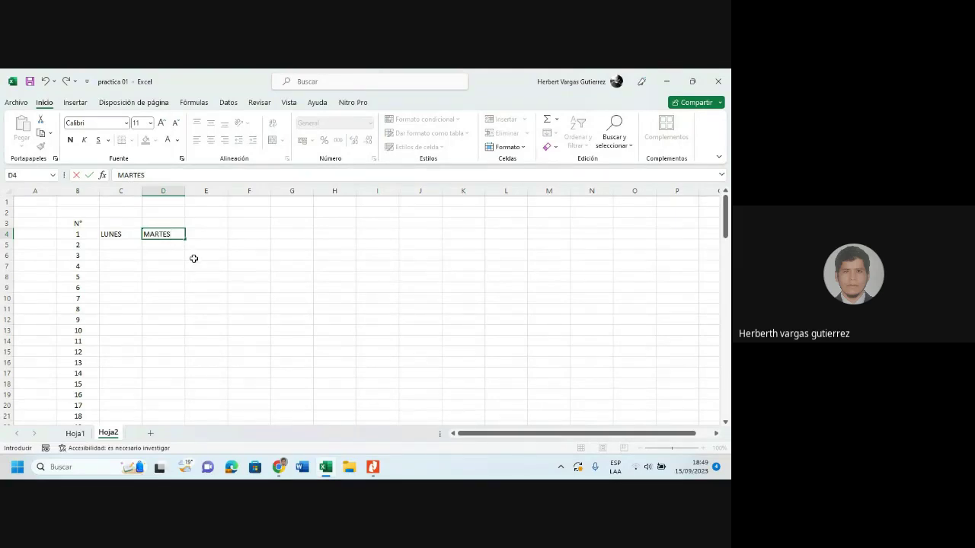
left_click_drag(193, 263, 110, 238)
left_click(111, 237)
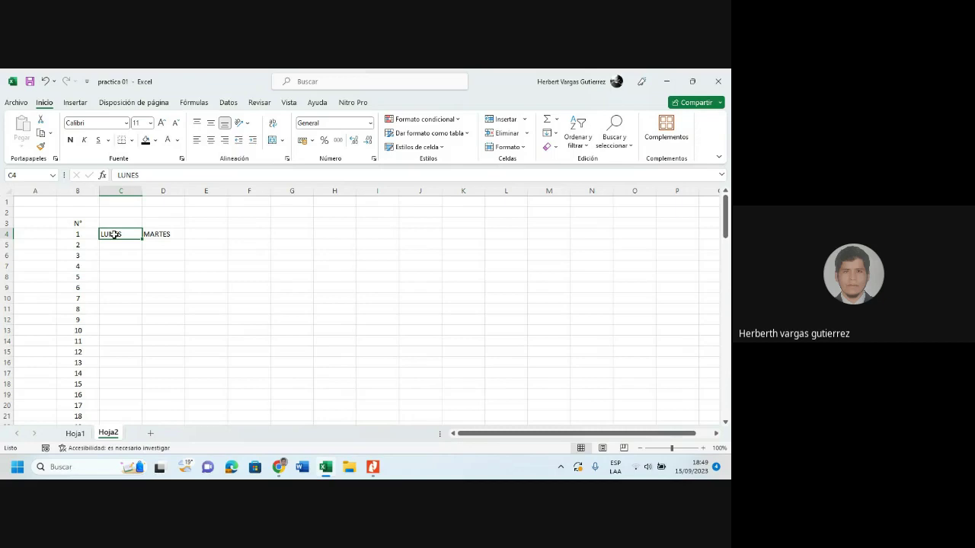
left_click_drag(114, 235, 161, 235)
left_click_drag(185, 239, 429, 242)
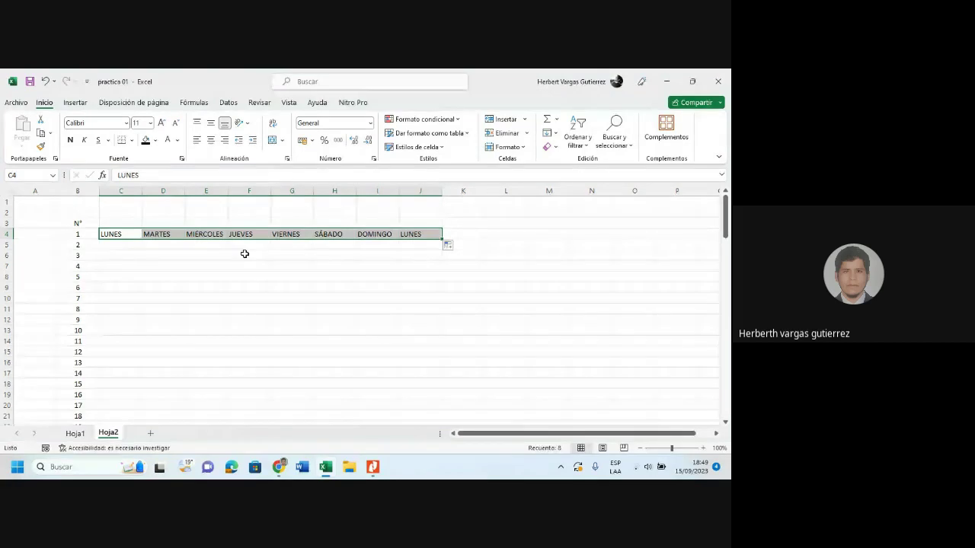
Enter PAG 1, PAG 2 and PAG 3 in C6 to C8, with a space before each number
left_click(115, 256)
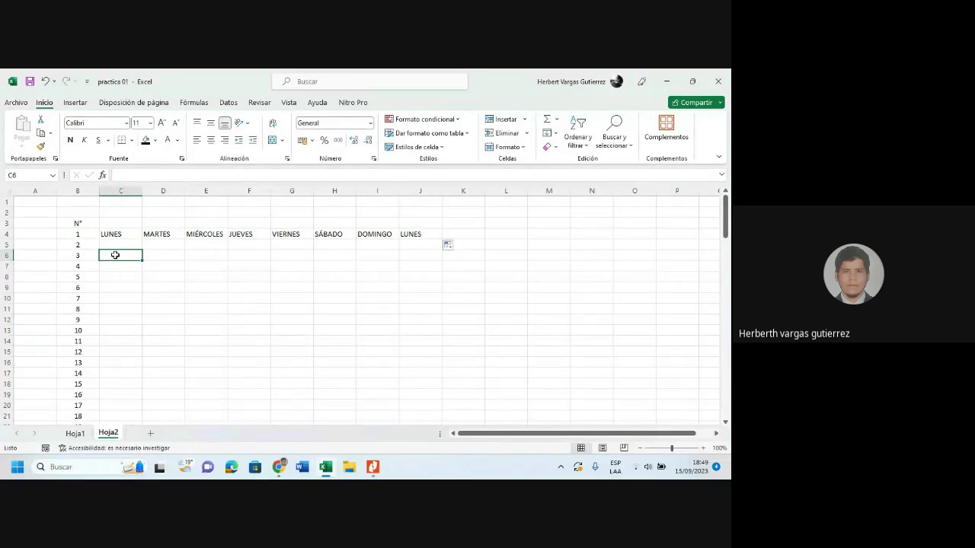
type("PAG 1")
key("Return")
type("PAG 1")
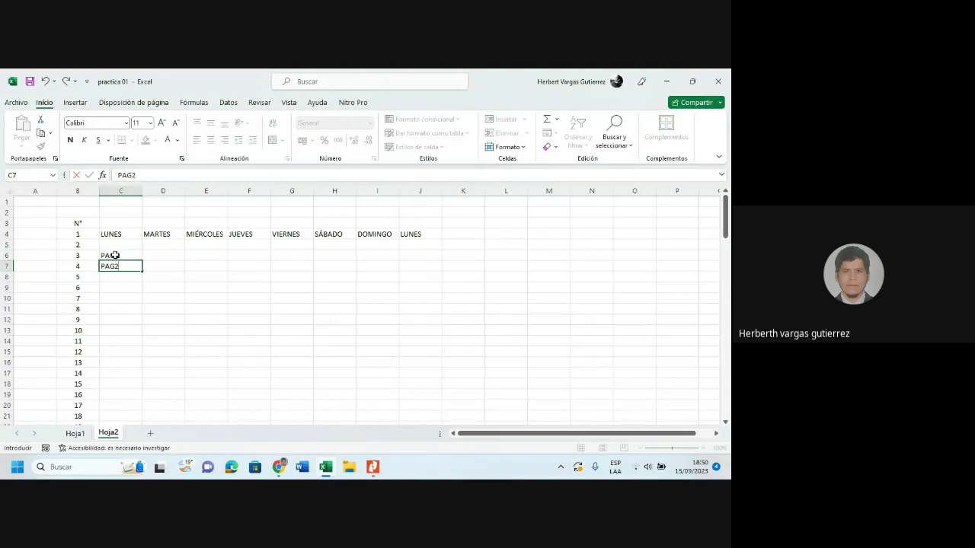
key("Return")
type("PAG3")
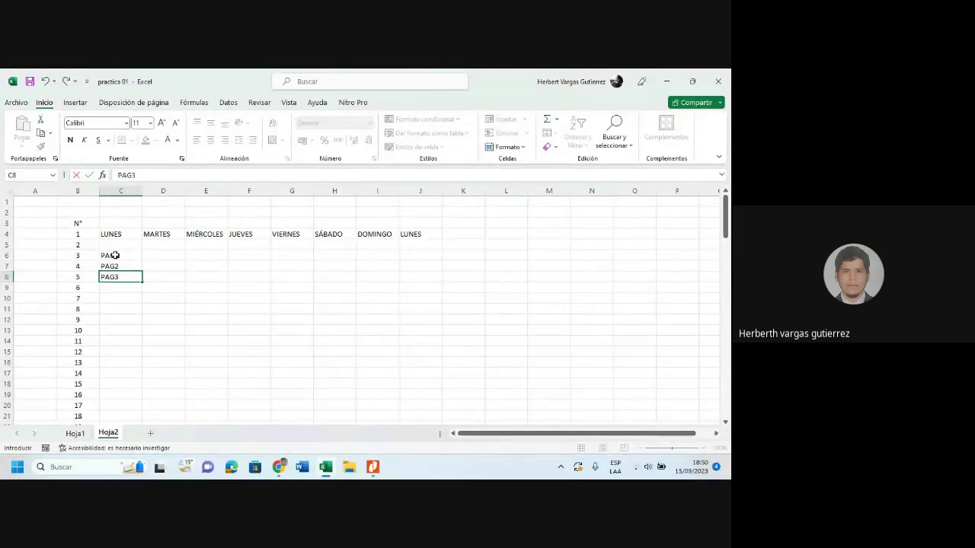
key("Return")
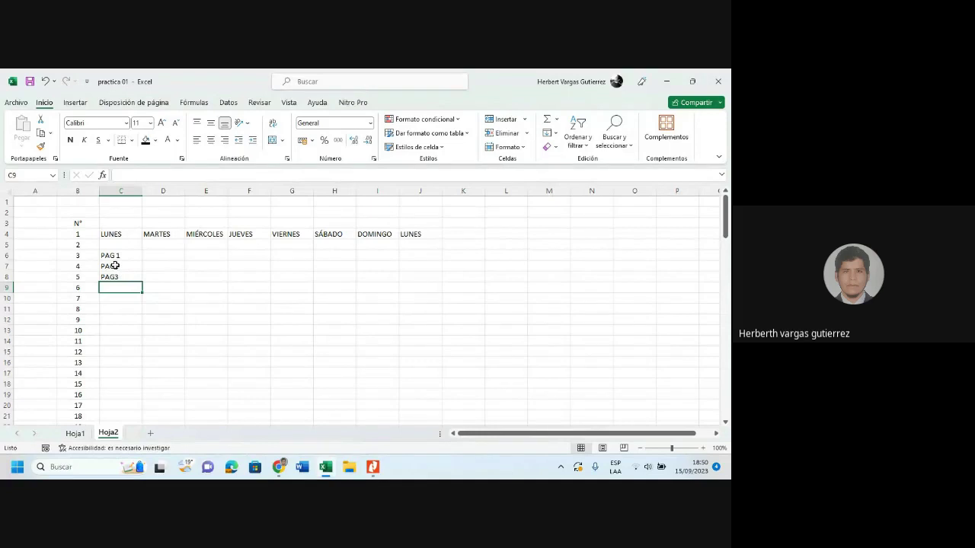
double_click(114, 276)
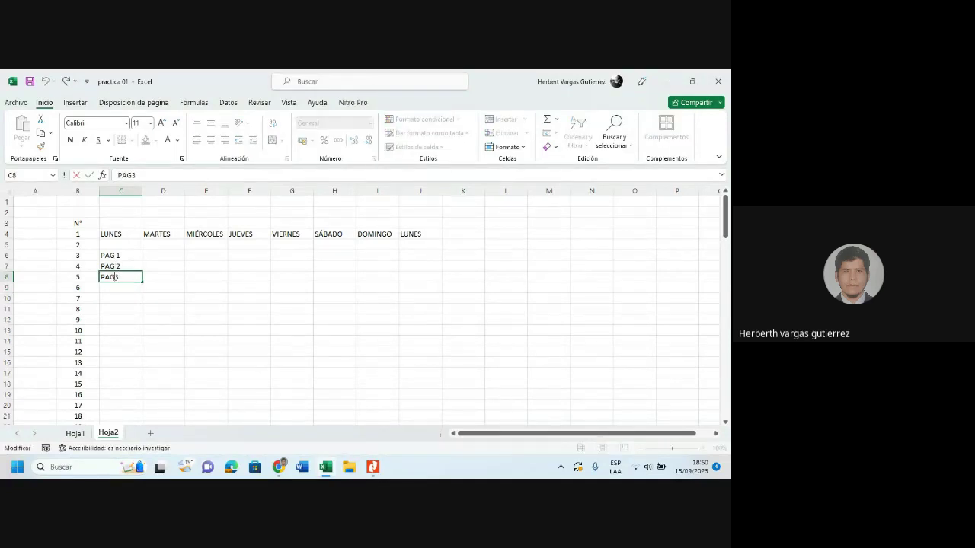
Autofill the PAG series from C6:C8 down column C to PAG 20 in C25
left_click_drag(111, 255, 143, 389)
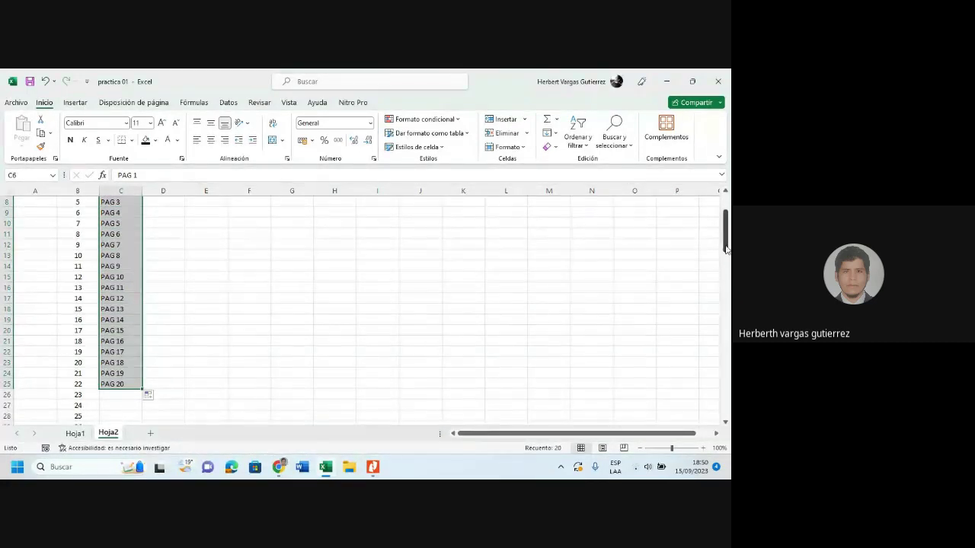
left_click_drag(726, 249, 725, 238)
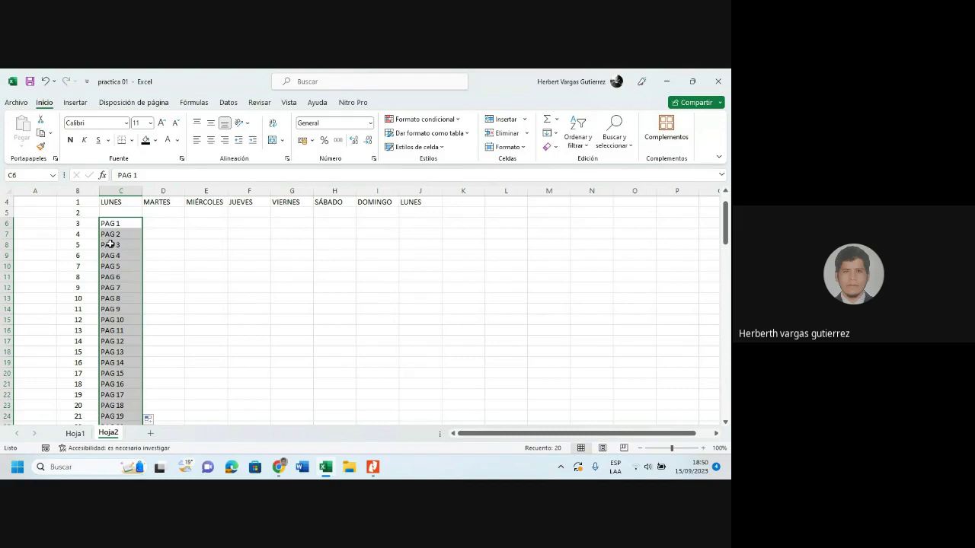
left_click_drag(110, 244, 110, 244)
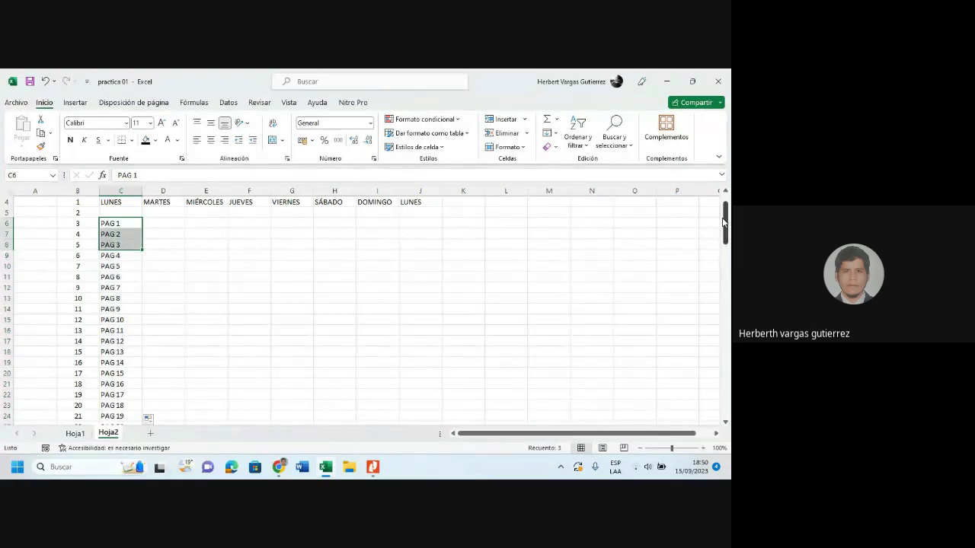
left_click_drag(726, 224, 726, 231)
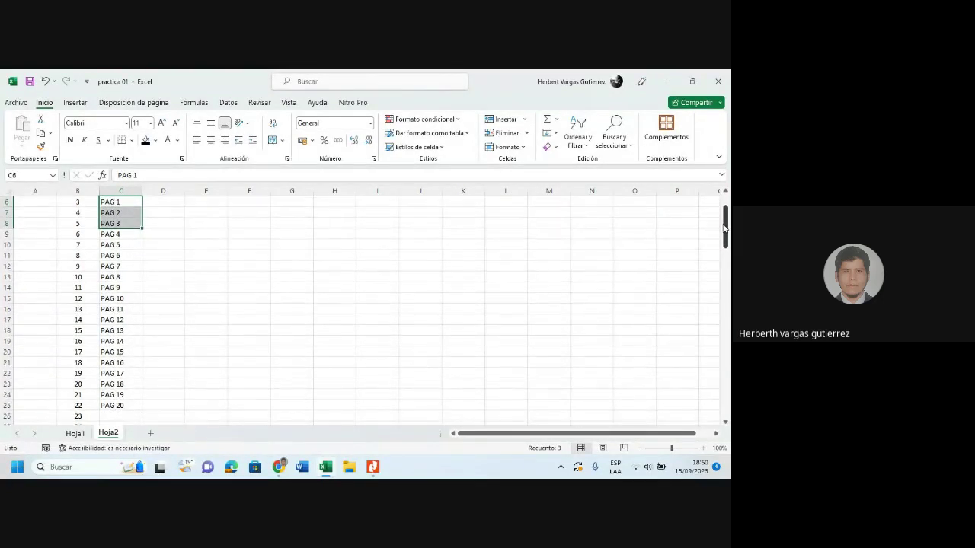
Continue the PAG series from its last three cells, C23:C25, down to PAG 50 in C55
left_click_drag(124, 365, 135, 411)
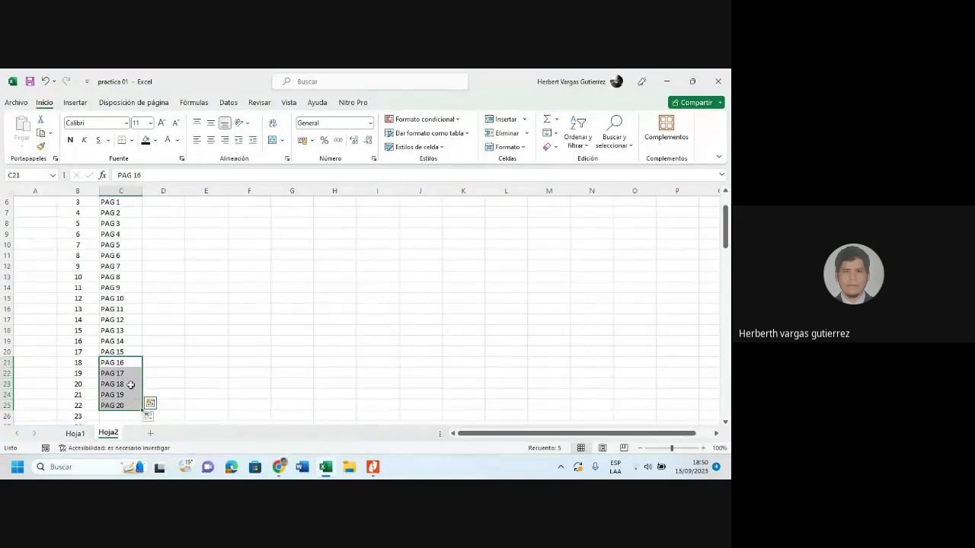
left_click_drag(126, 375, 129, 340)
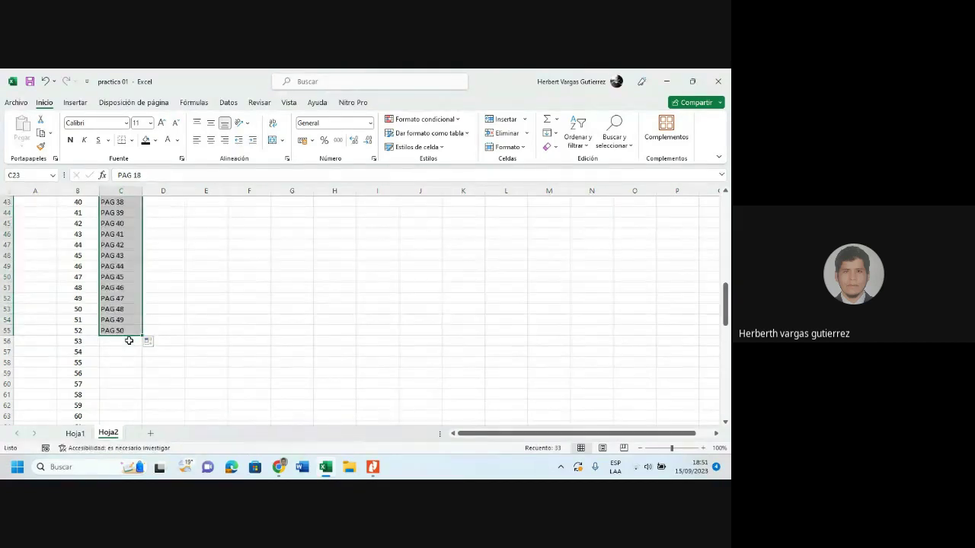
left_click(176, 306)
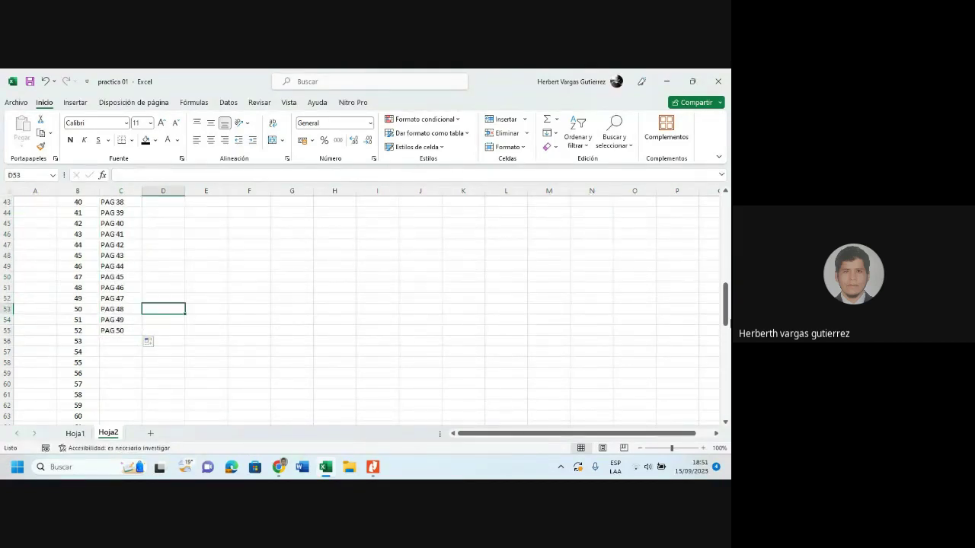
Switch to the Google Meet call in Chrome, read the latest chat messages and return to the workbook
left_click_drag(727, 319, 727, 250)
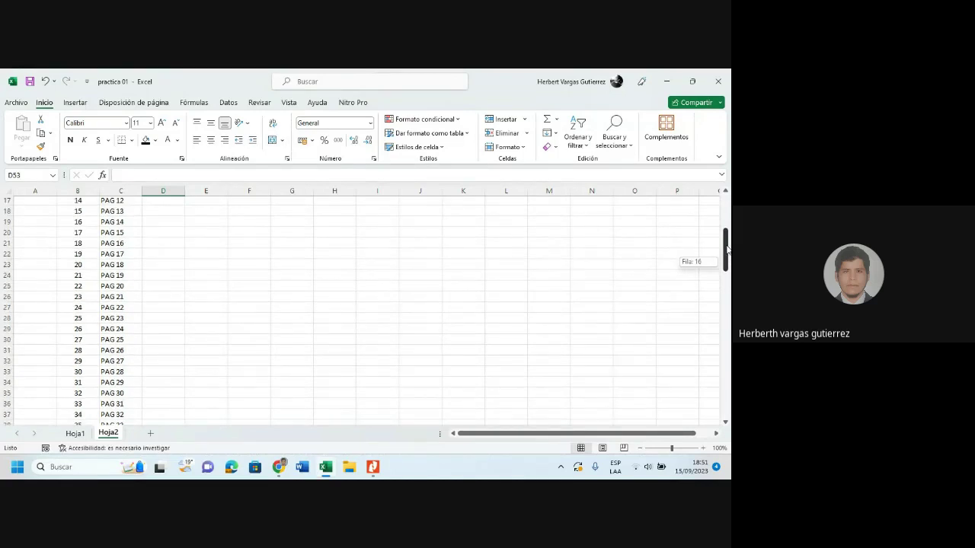
left_click_drag(727, 249, 728, 226)
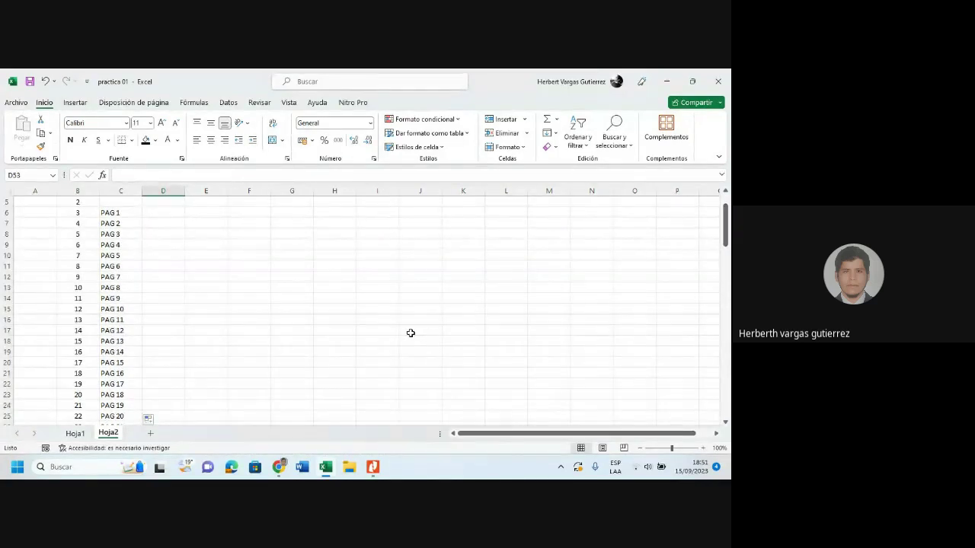
left_click(279, 467)
left_click(231, 415)
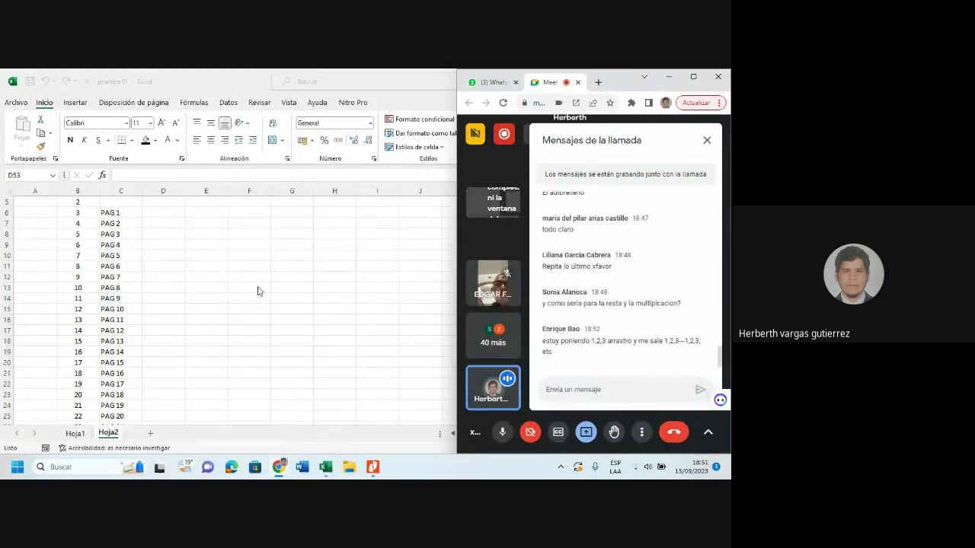
left_click(166, 248)
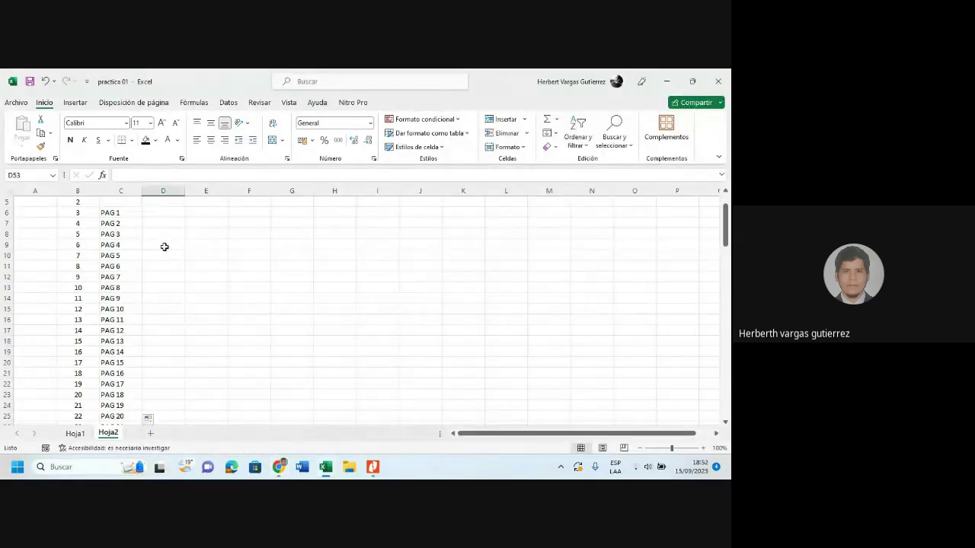
Enter 1, 2, 3 and 4 in D6 to D9 and autofill the series down column D alongside the neighbouring data
left_click(166, 212)
type("1")
key("Return")
type("2")
key("Return")
type("3")
key("Return")
type("4")
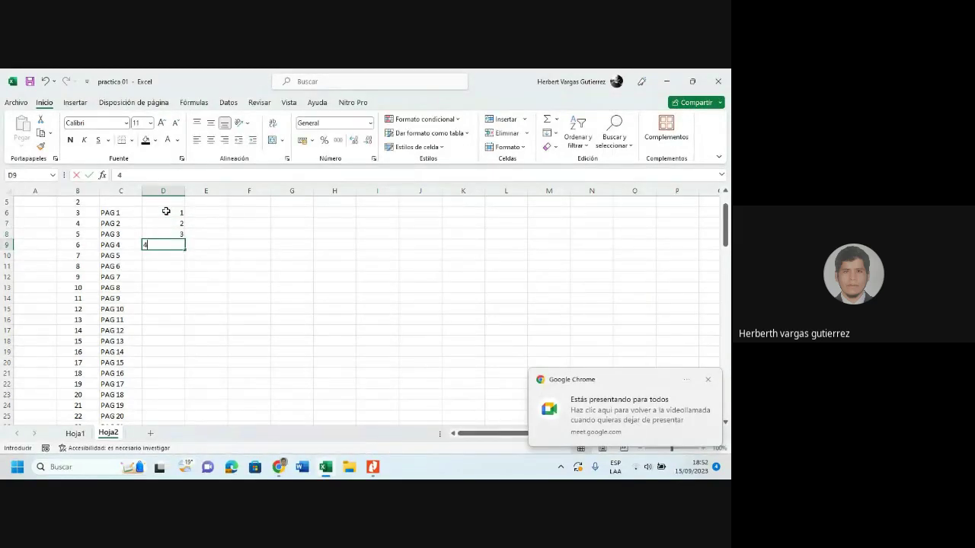
left_click_drag(177, 214, 181, 362)
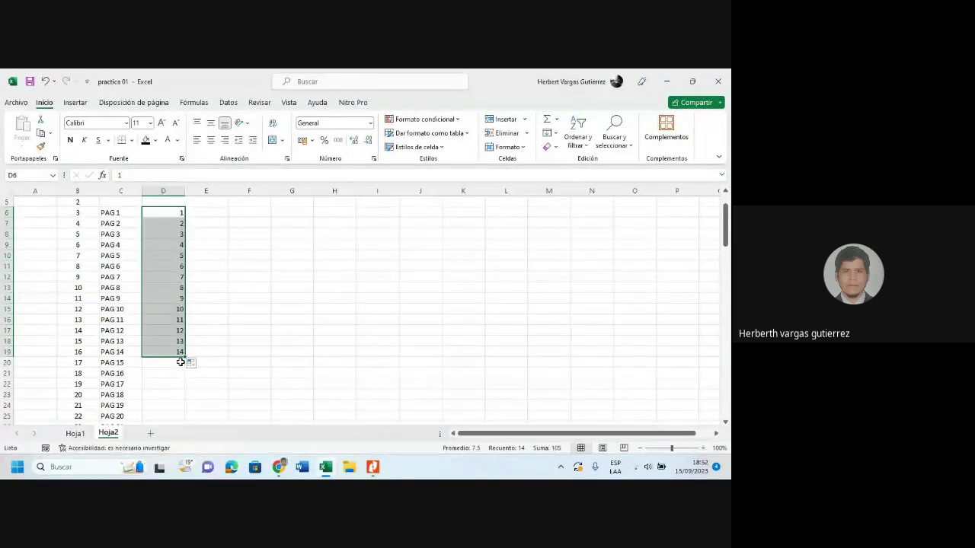
double_click(184, 356)
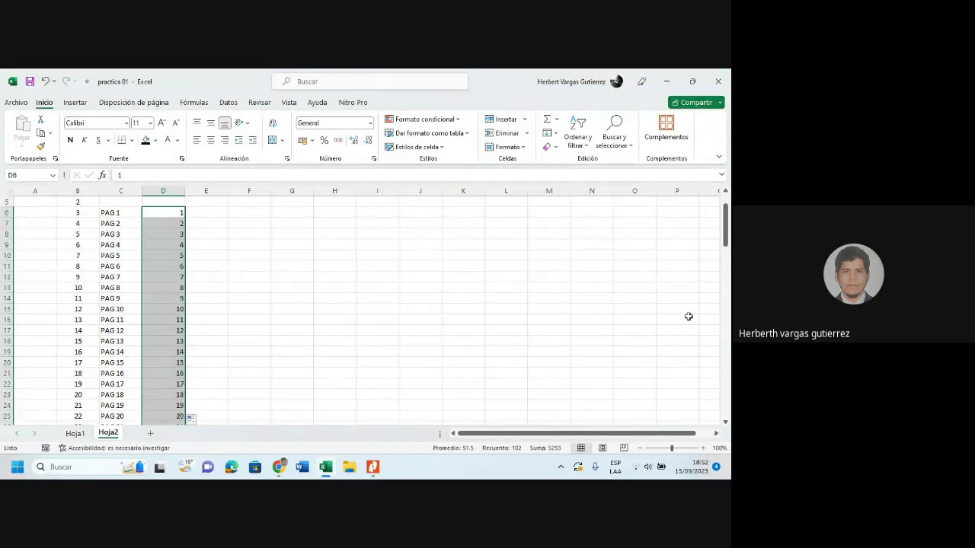
Check the Google Meet call in Chrome for new questions about the series
left_click_drag(726, 228, 710, 197)
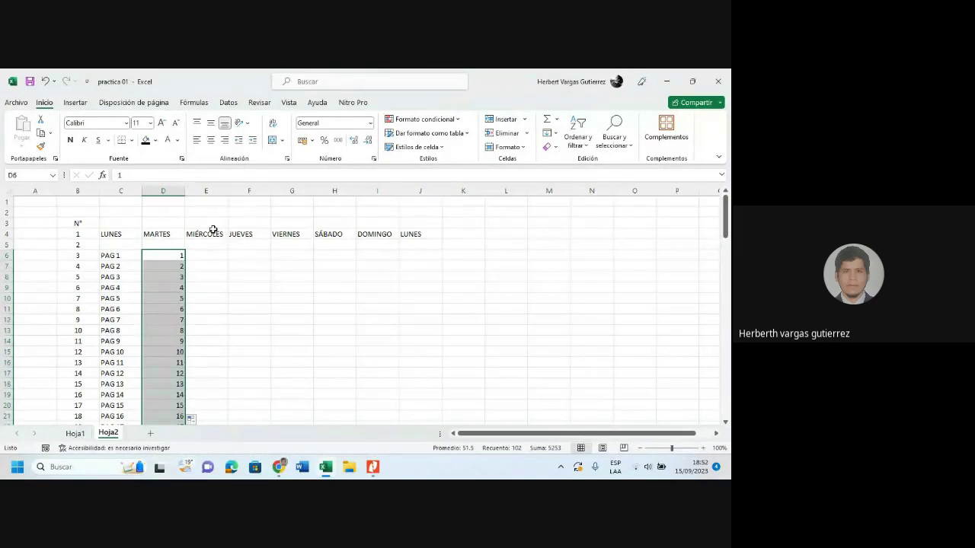
left_click(279, 466)
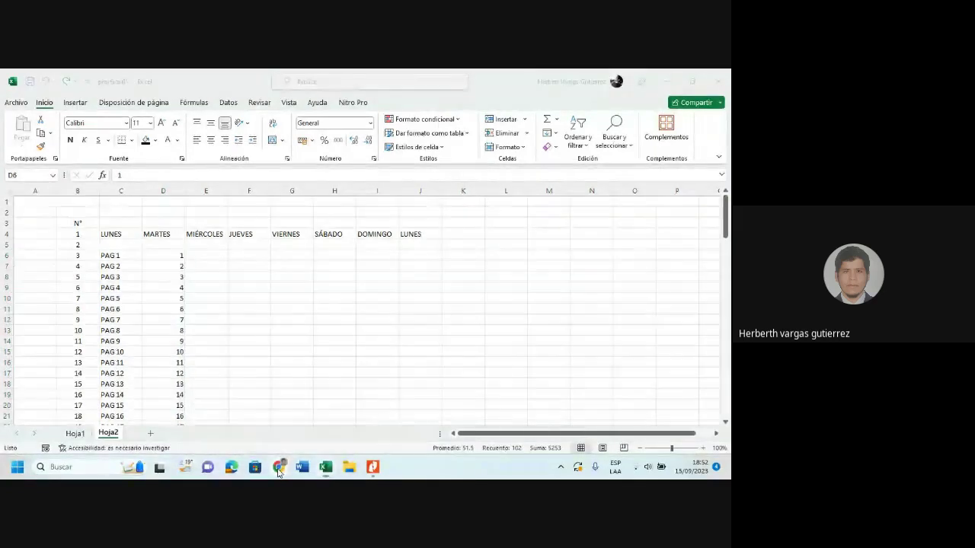
left_click(228, 429)
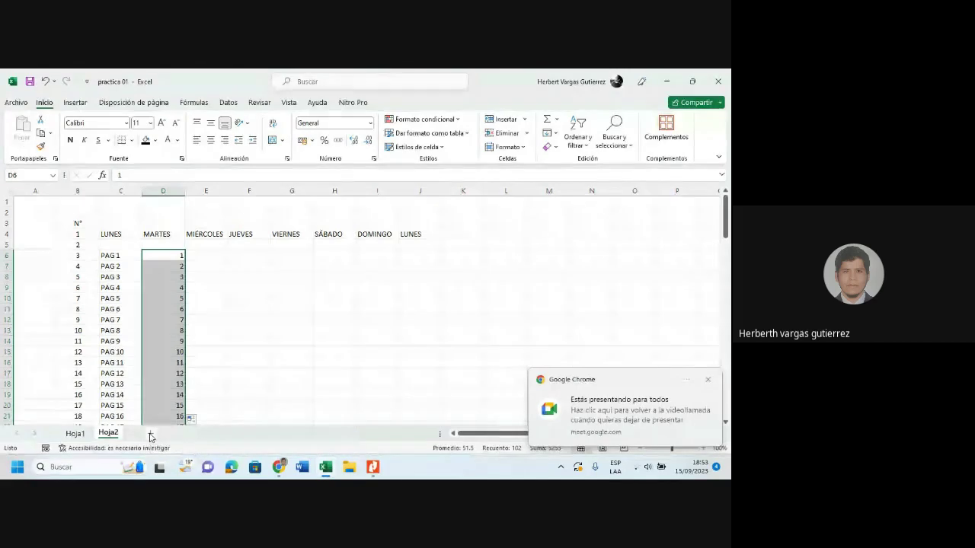
Add a new sheet to the workbook and enter LUNES in C3
left_click(152, 434)
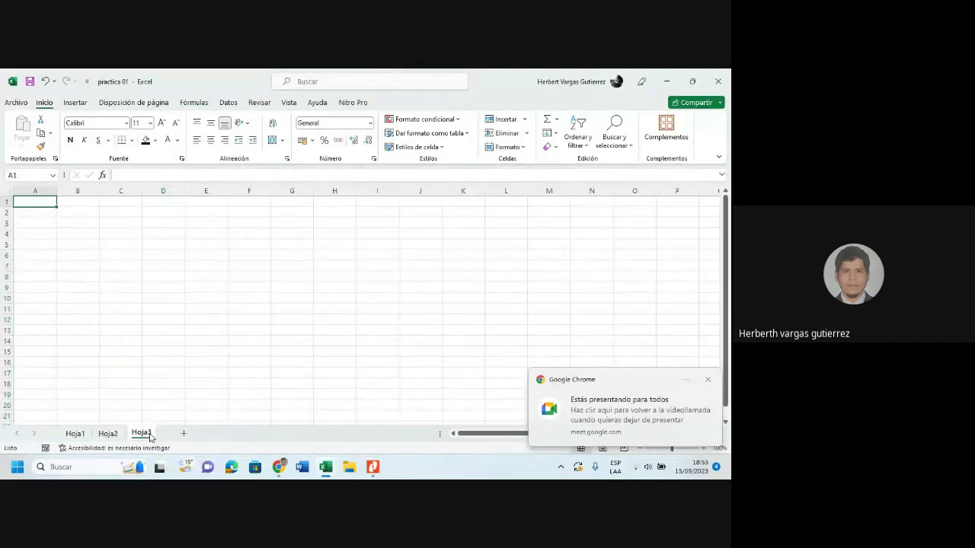
left_click(123, 223)
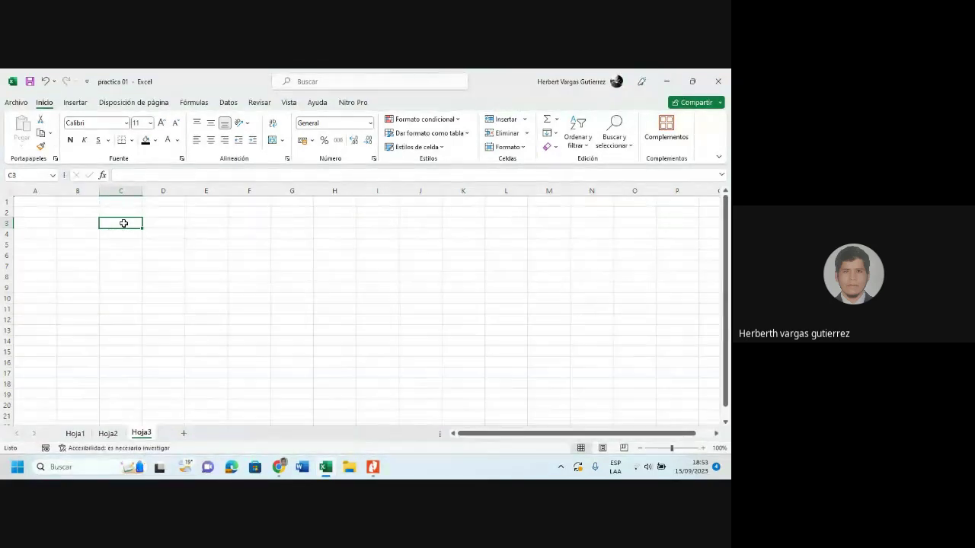
type("L")
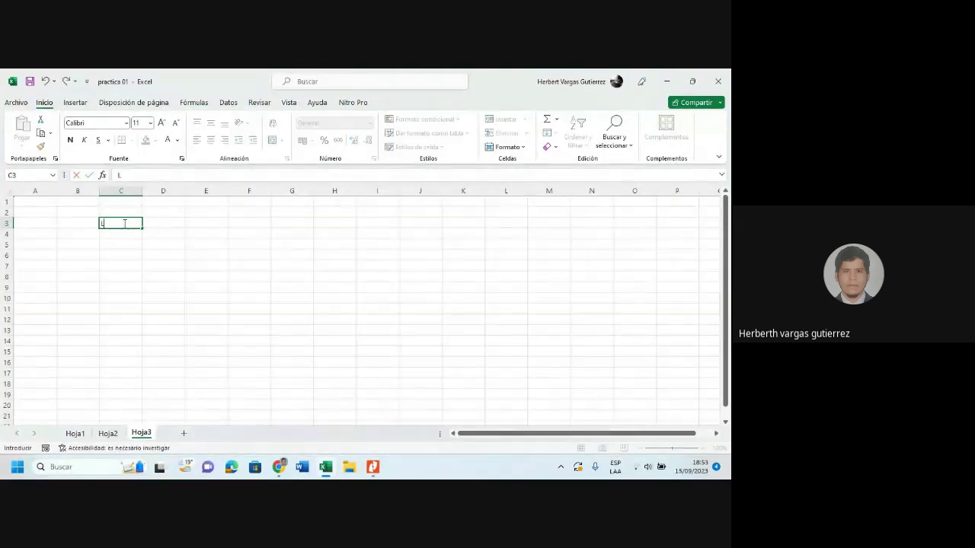
type("UNES")
key("Return")
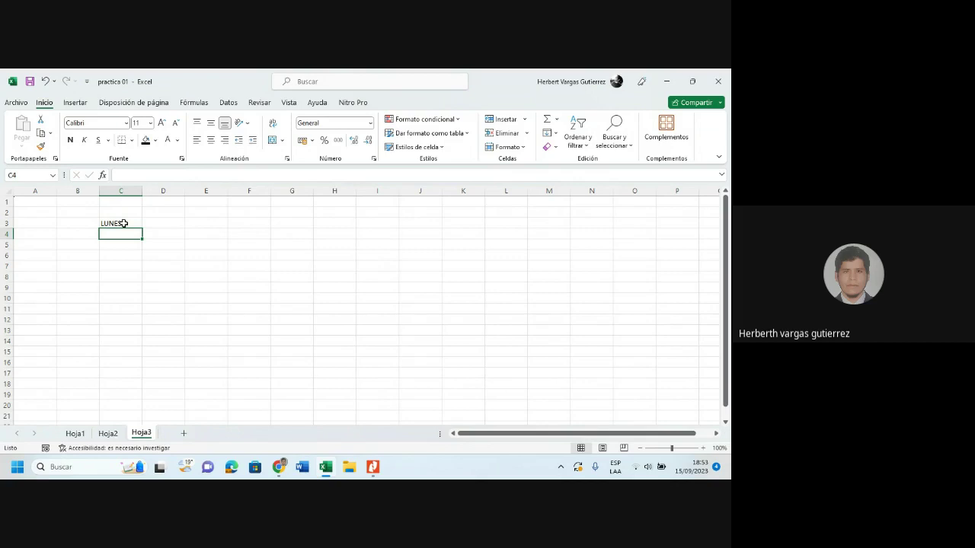
Continue the weekdays below LUNES with MARTES in C4, leaving C3:C4 selected
left_click(123, 223)
left_click_drag(141, 228, 138, 237)
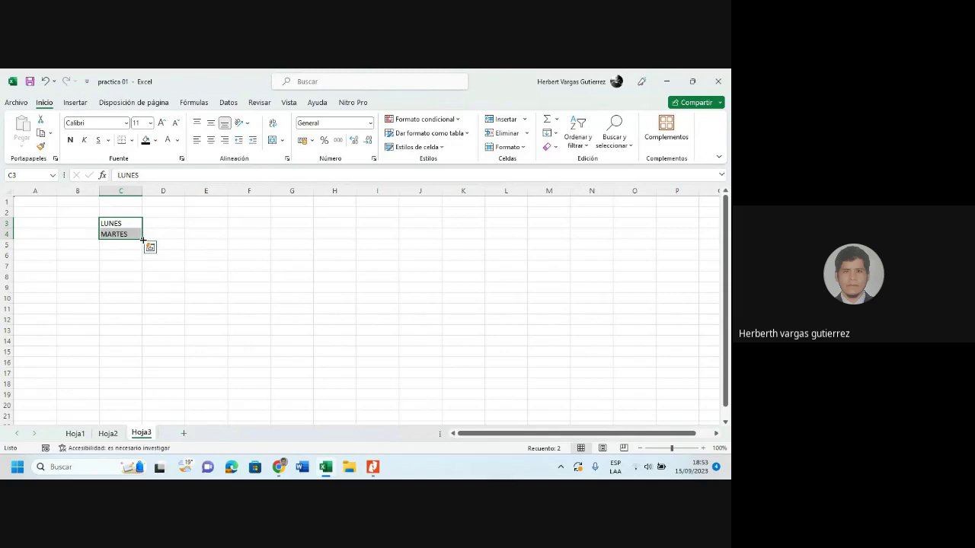
Extend the weekday series that starts with LUNES and MARTES in C3:C4 down to C19
left_click_drag(142, 239, 144, 401)
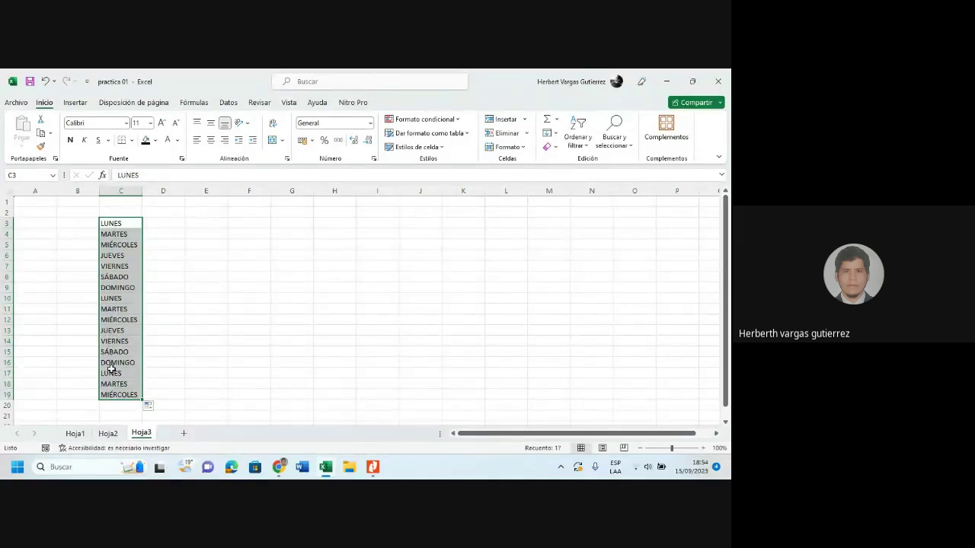
Enter PAGINA 01, PAGINA 02 and PAGINA 03 in D3:D5 and extend the series down to D19
left_click(164, 225)
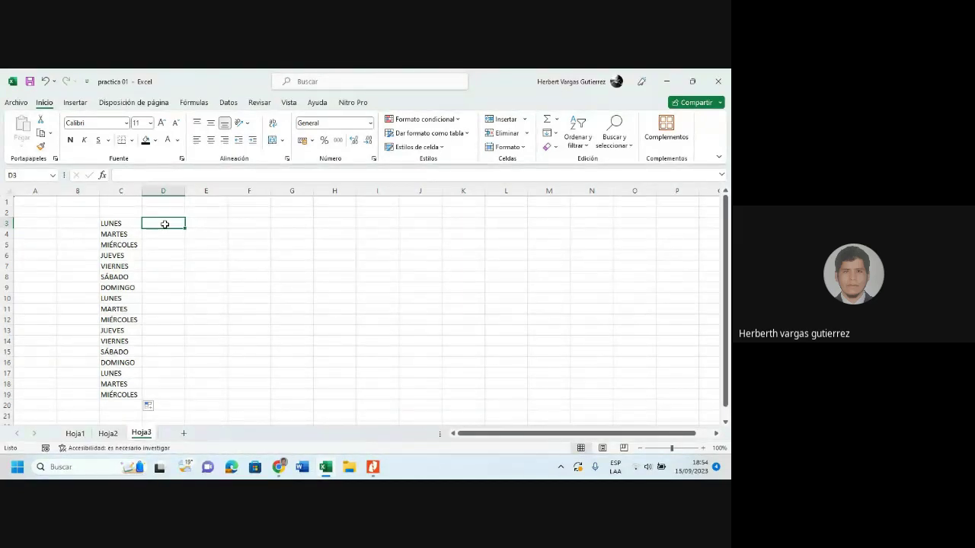
type("PAGINA")
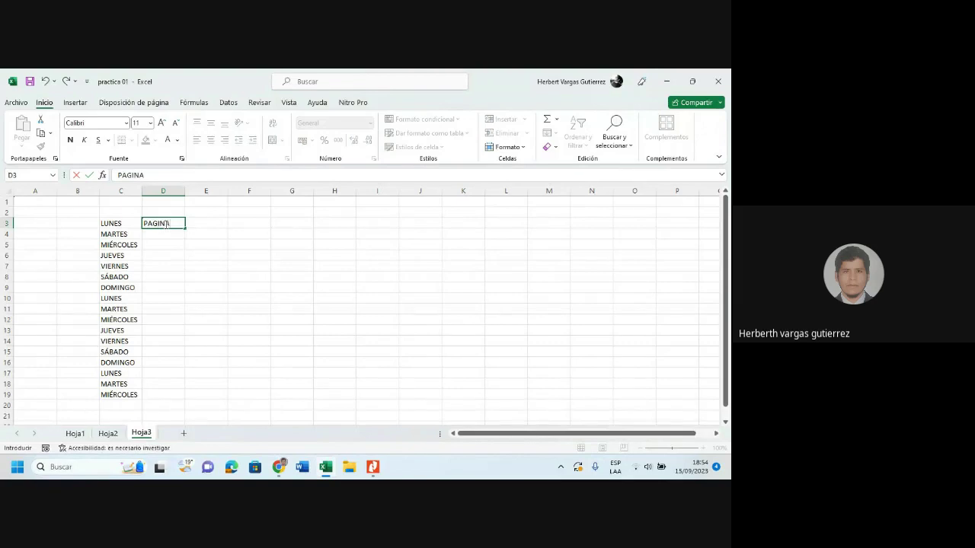
type(" 1 01")
key("Return")
type("PAGINA 02")
key("Return")
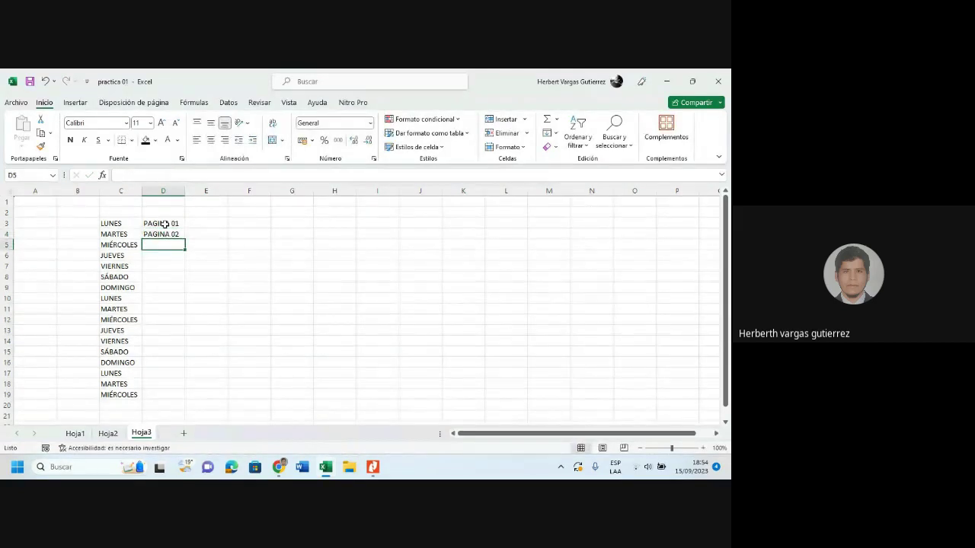
type("PAGINA 03")
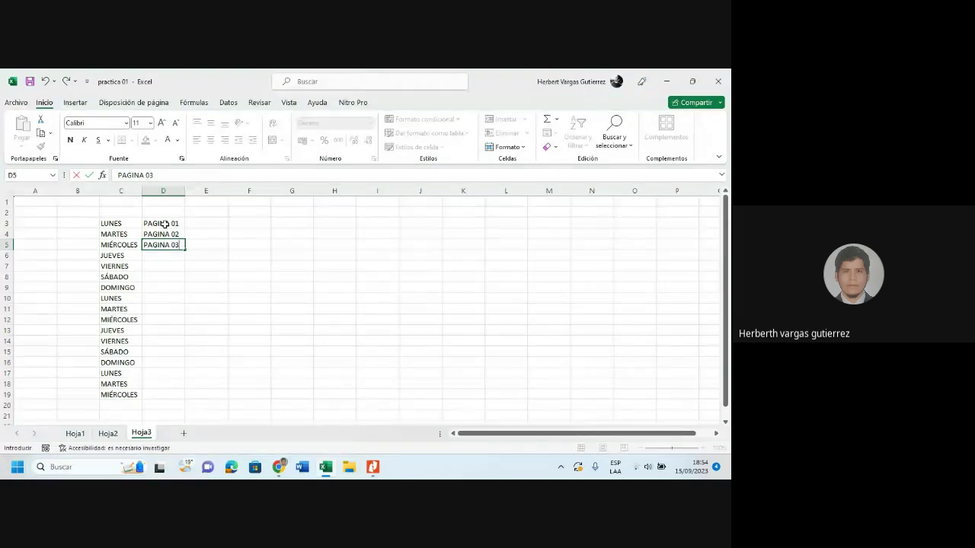
left_click_drag(165, 224, 178, 395)
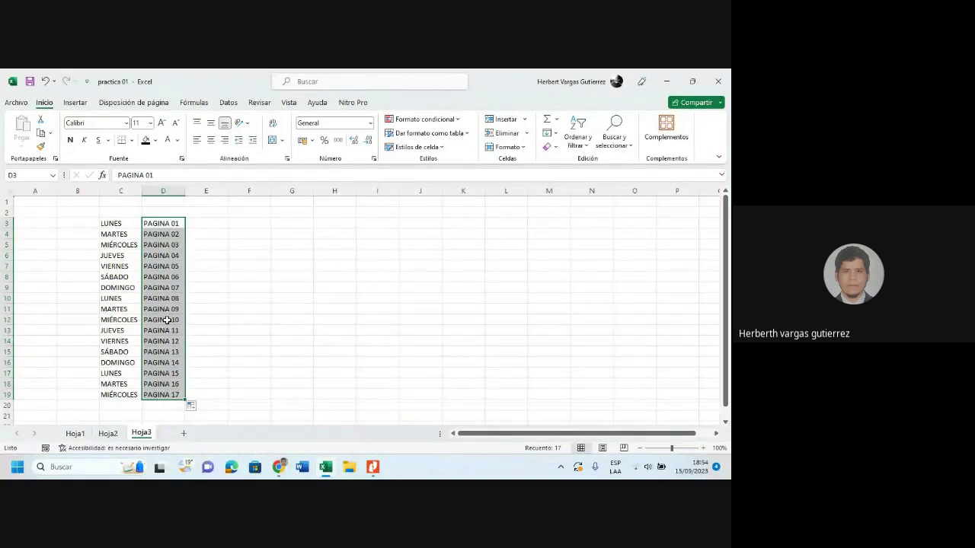
Switch to the Google Meet call in Chrome and read back through the participants' chat questions
mouse_move(278, 471)
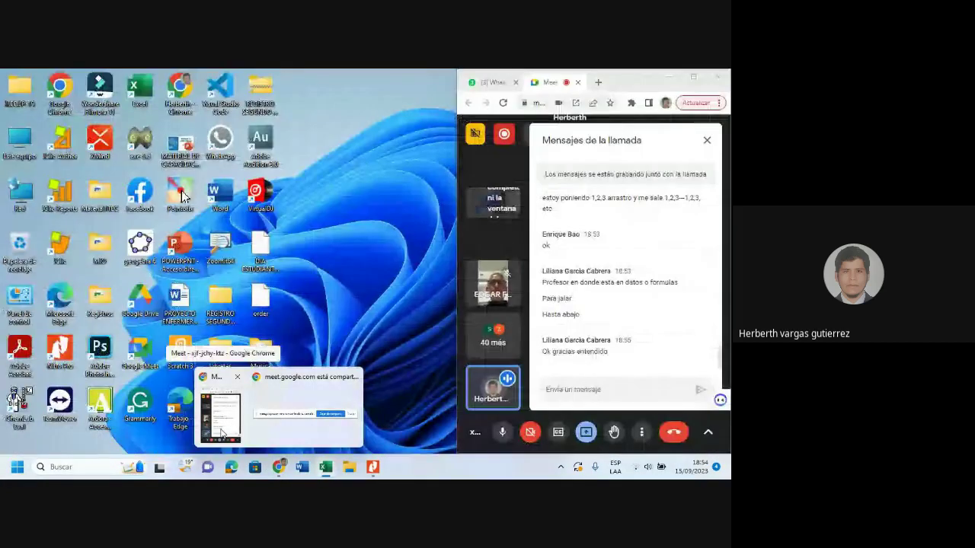
left_click(226, 425)
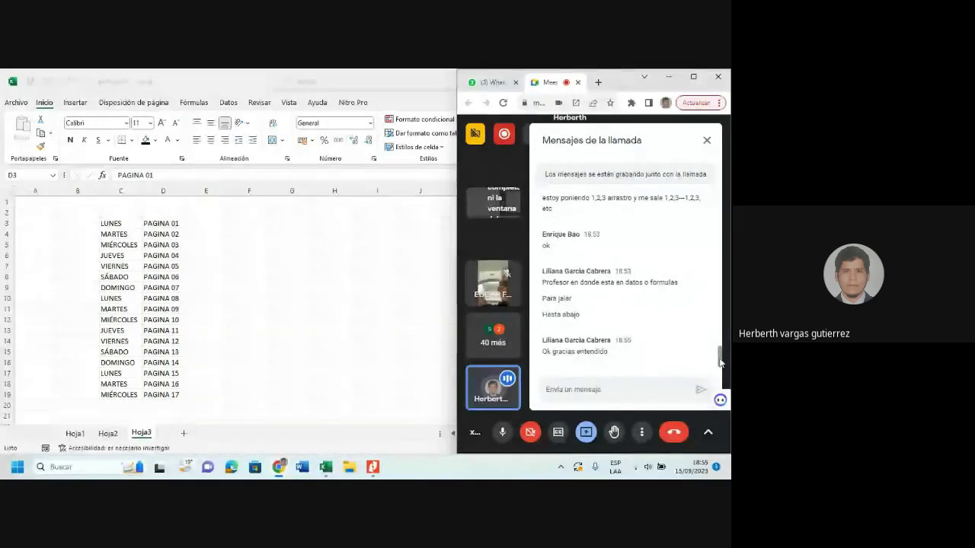
scroll(720, 361, "up", 1)
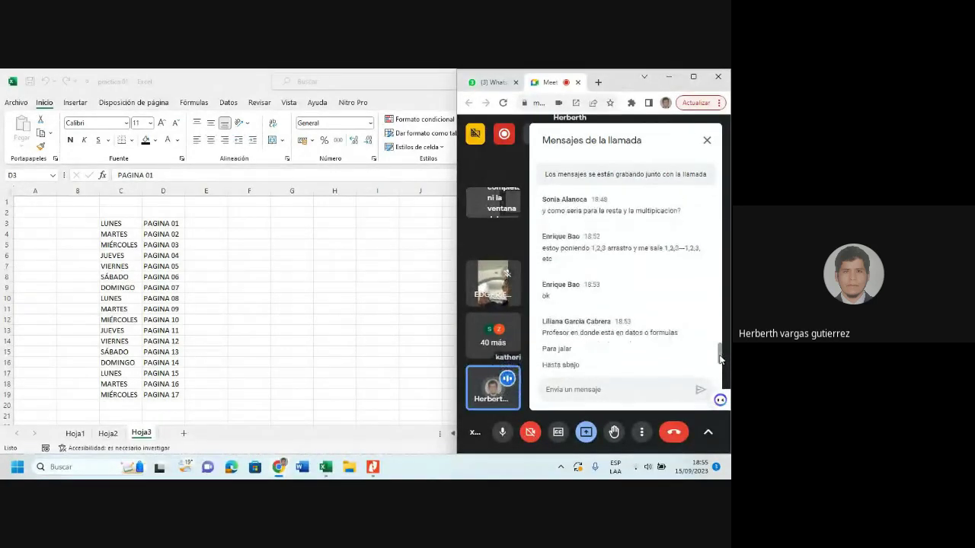
Add a new sheet to the Excel workbook and enter 34 and 12 in B2:B3 and 14 and 24 in D2:D3
left_click(185, 433)
left_click(185, 434)
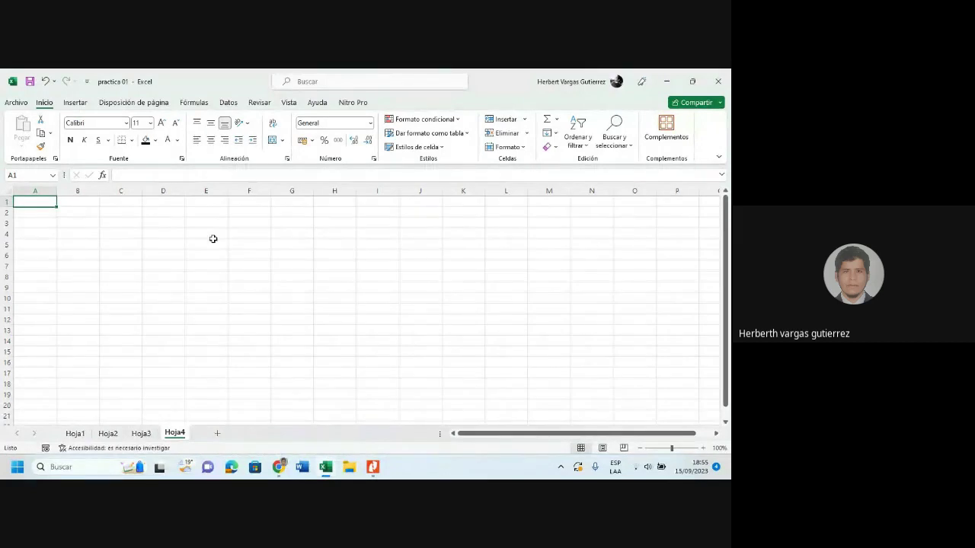
left_click(83, 211)
type("34")
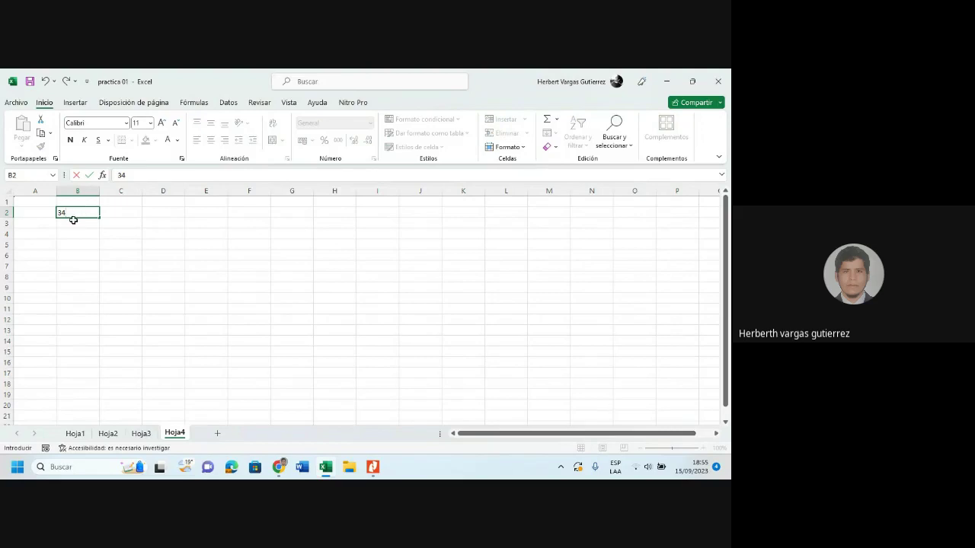
left_click(73, 220)
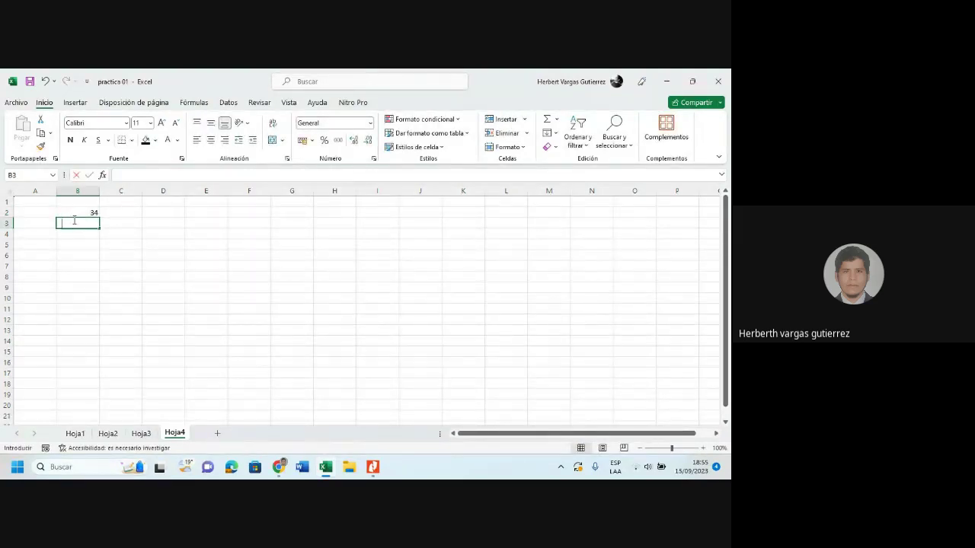
type("12")
left_click(160, 211)
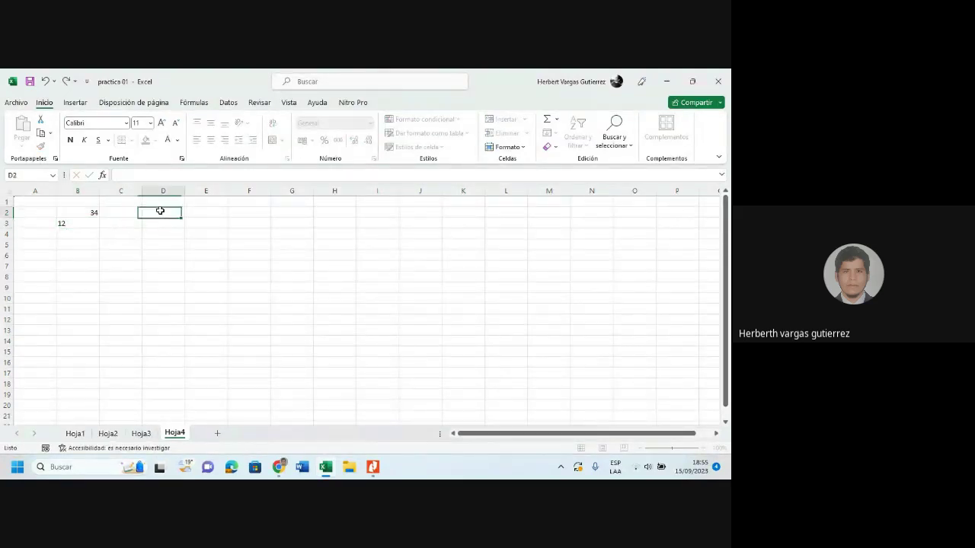
type("14")
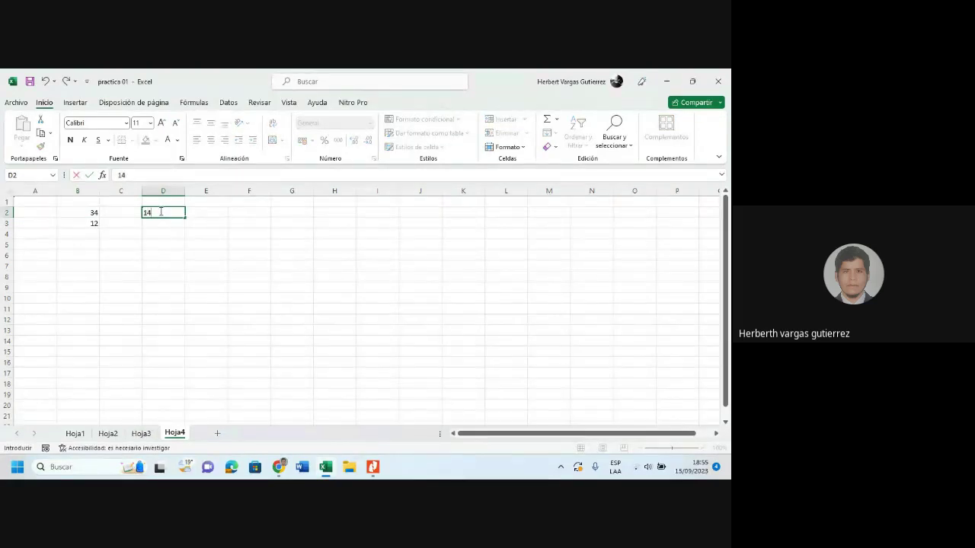
left_click(156, 223)
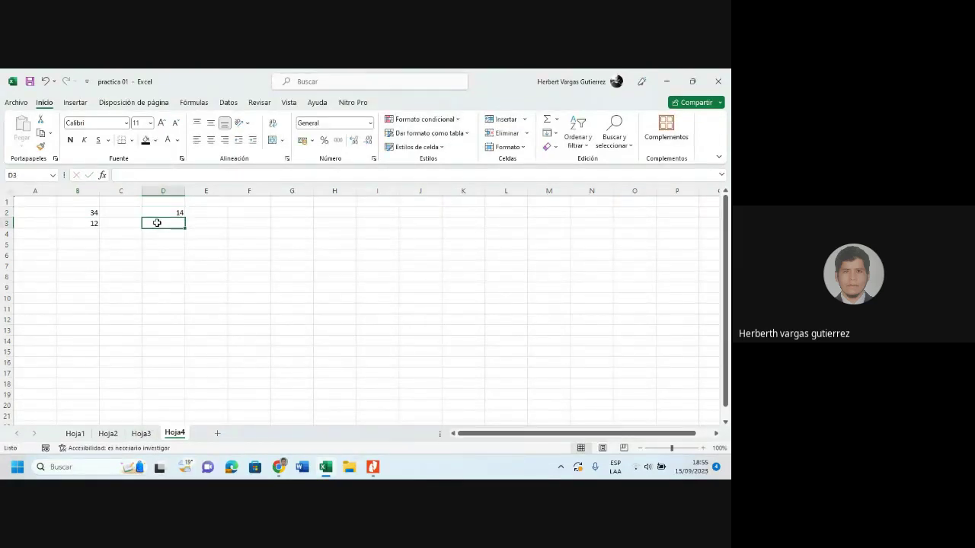
type("24")
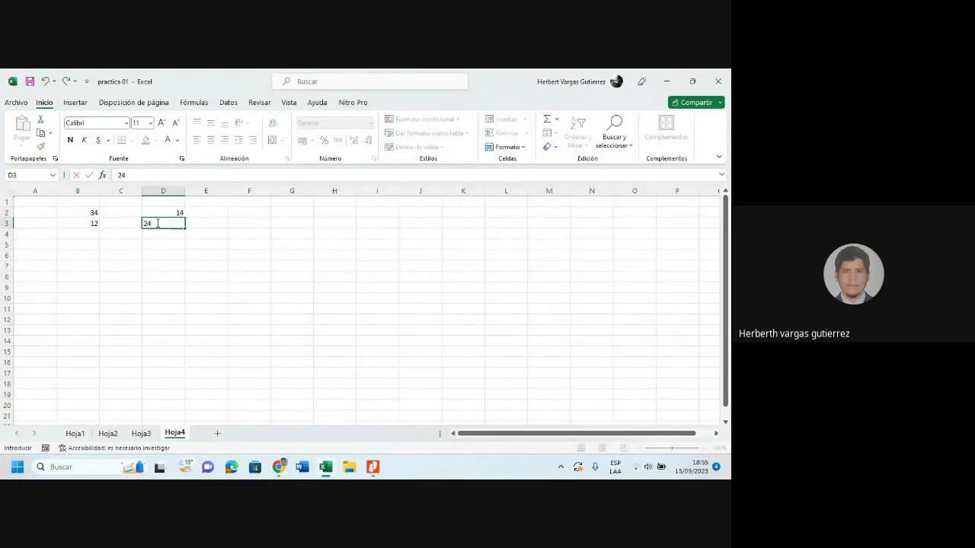
left_click(242, 213)
Enter the heading RESTA in B1 above the first pair of numbers
left_click(86, 202)
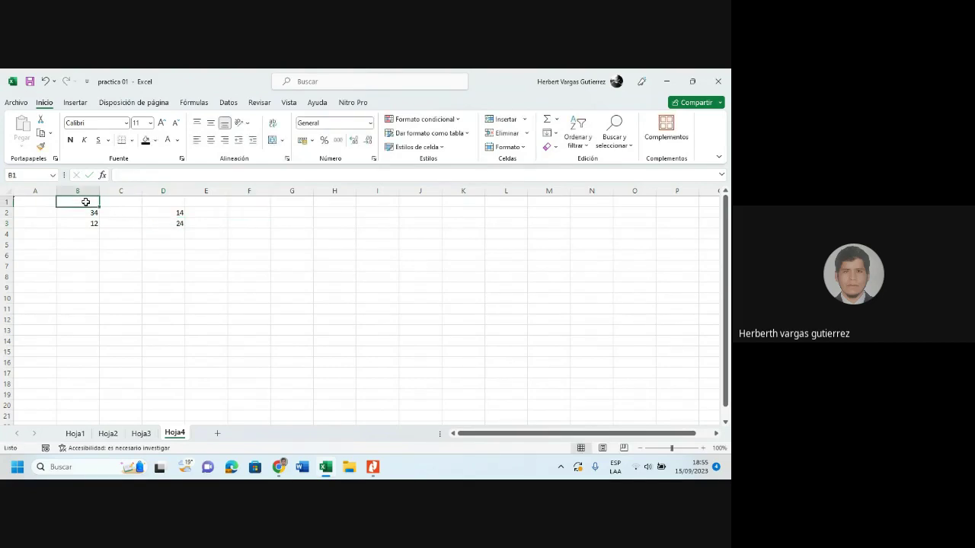
type("RE")
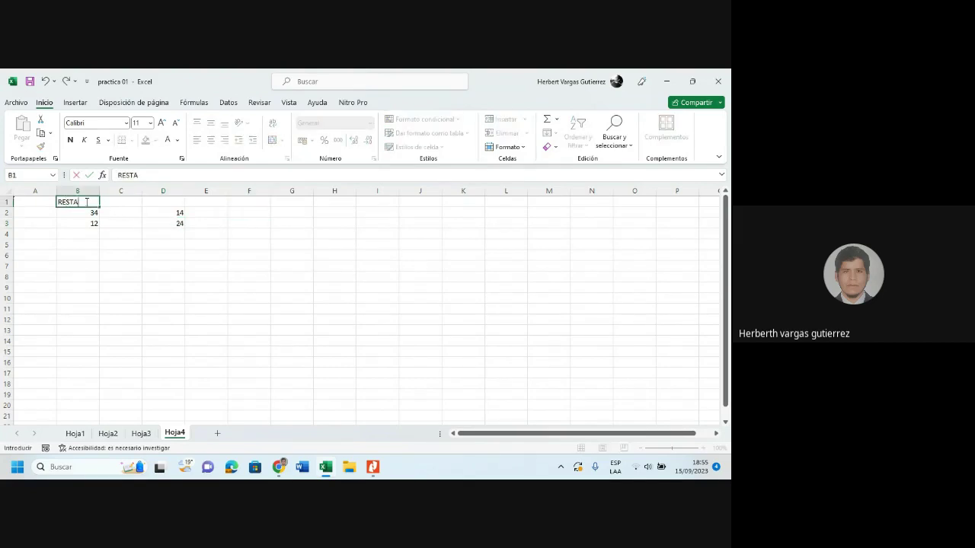
type("STA")
left_click(261, 279)
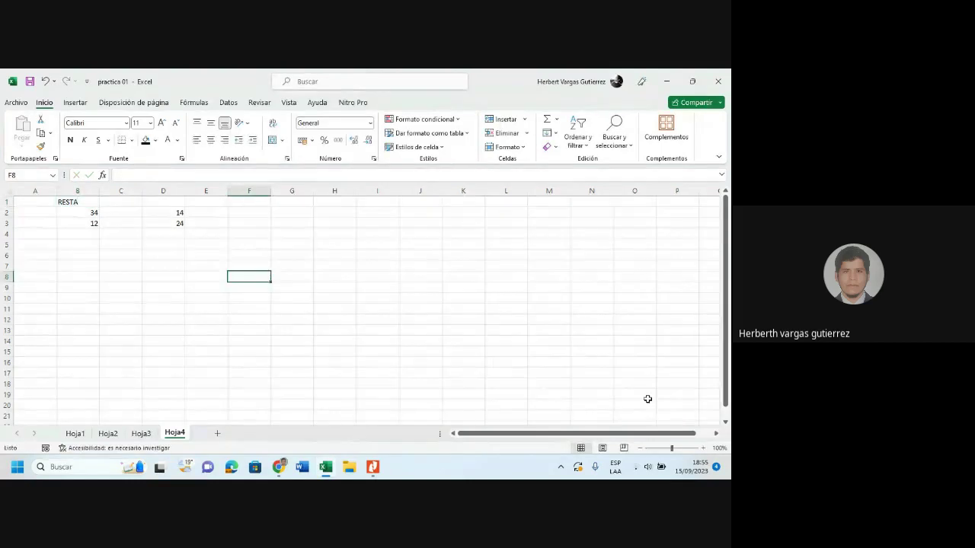
Enter the headings MULTIPLICACION in D1 and DIVISION in F1
left_click(701, 448)
left_click(701, 448)
left_click(702, 448)
left_click(702, 448)
left_click(702, 448)
left_click(702, 447)
left_click(701, 448)
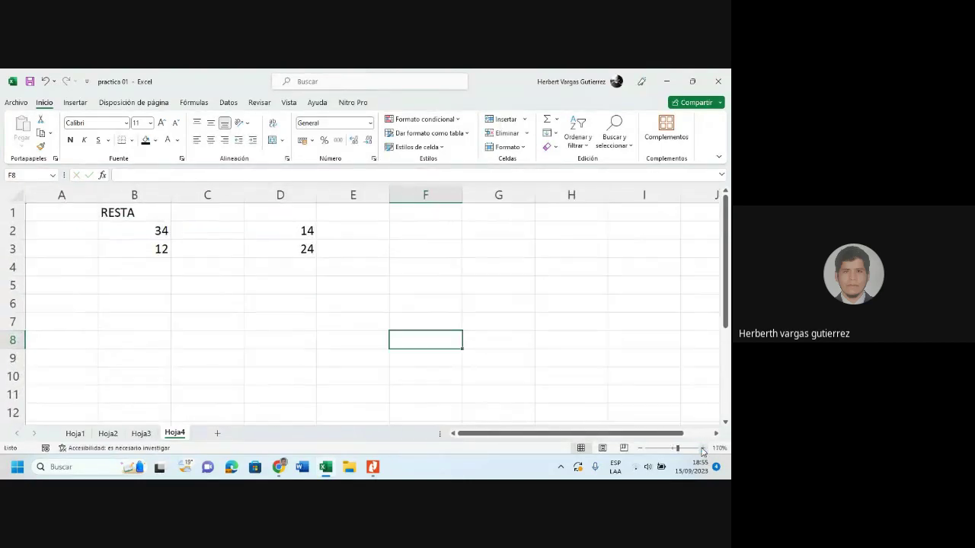
left_click(287, 218)
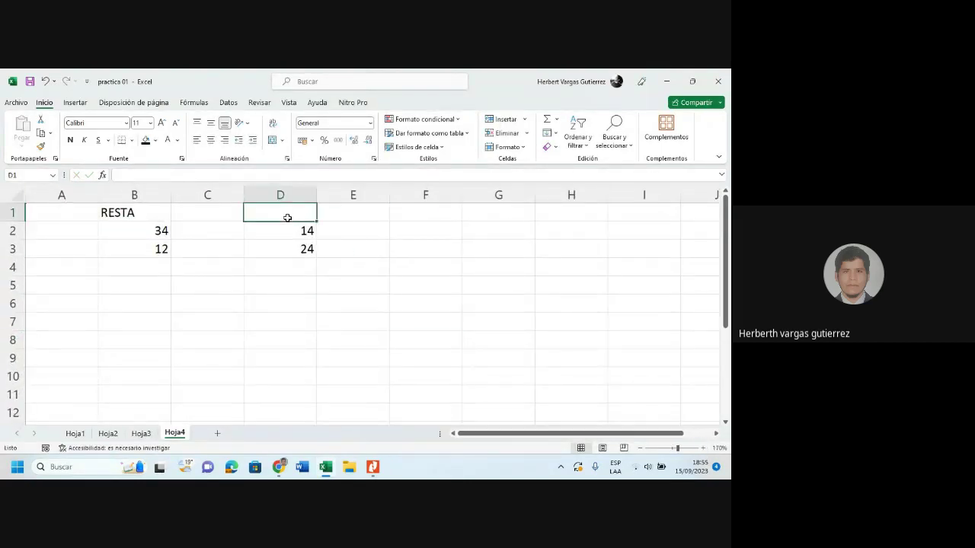
type("MULTI")
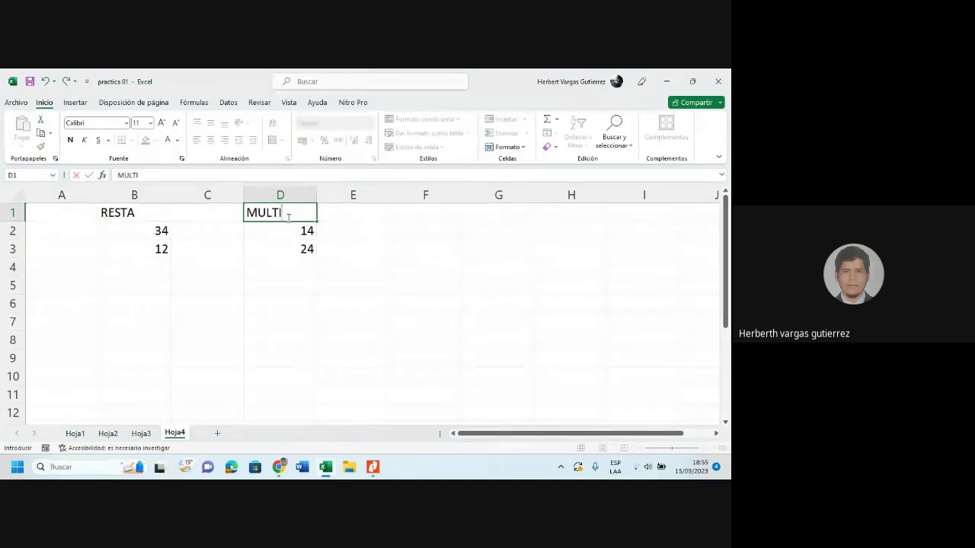
type("PLICACION")
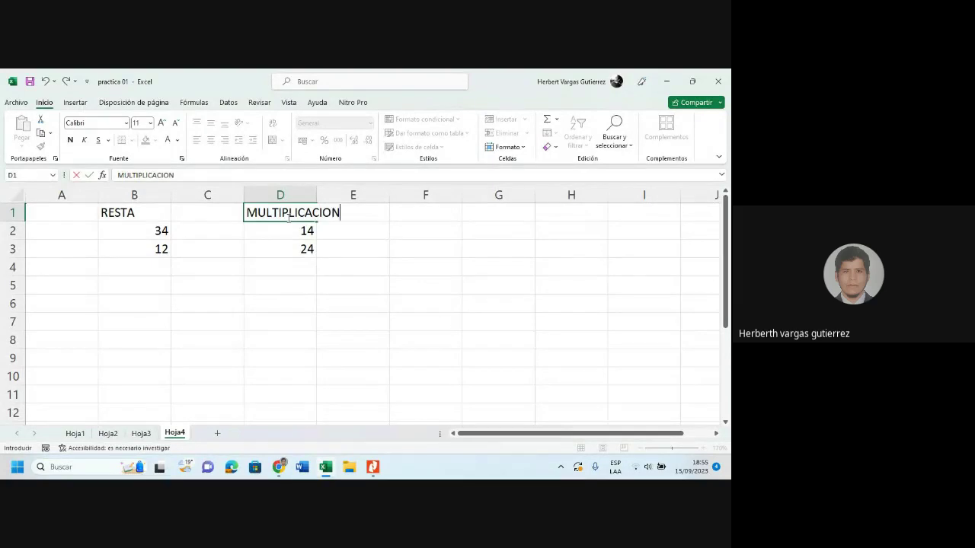
key("Tab")
key("Tab")
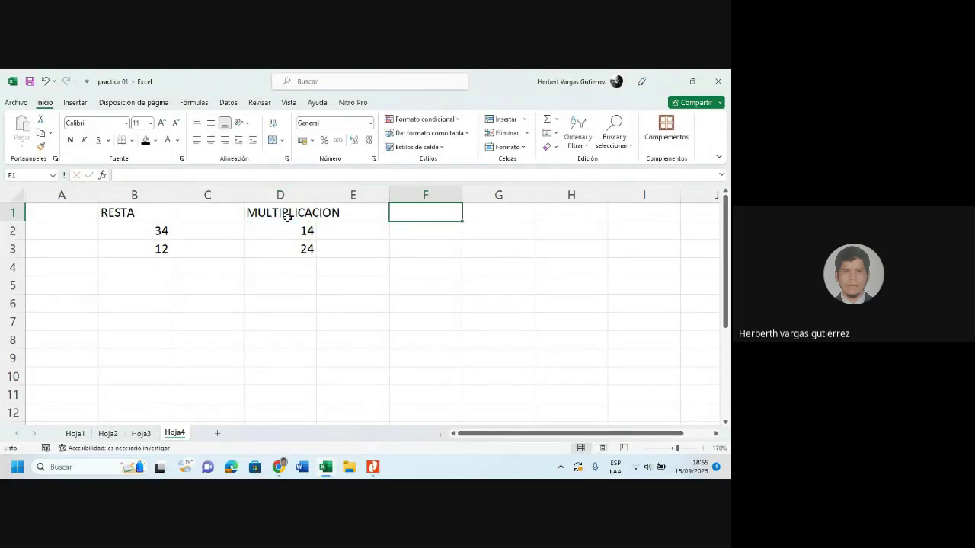
type("DIVISION")
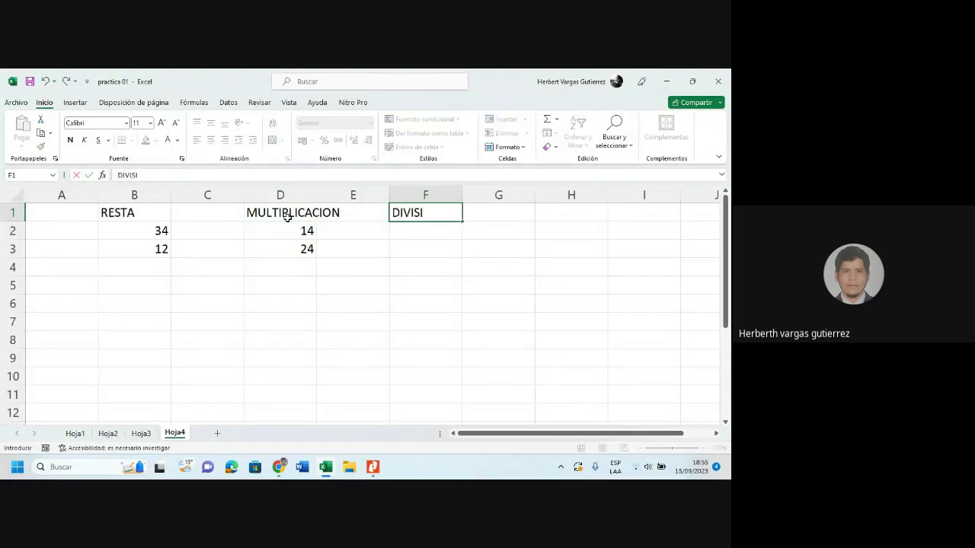
Enter 15 and 5 in F2:F3 under DIVISION and autofit column D to its MULTIPLICACION heading
left_click(402, 232)
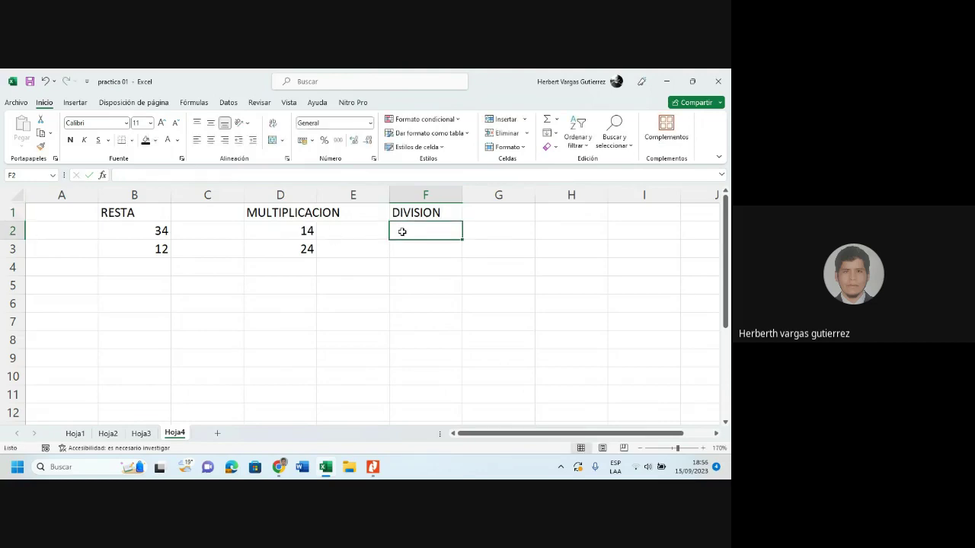
type("15")
key("Return")
type("5")
left_click(329, 243)
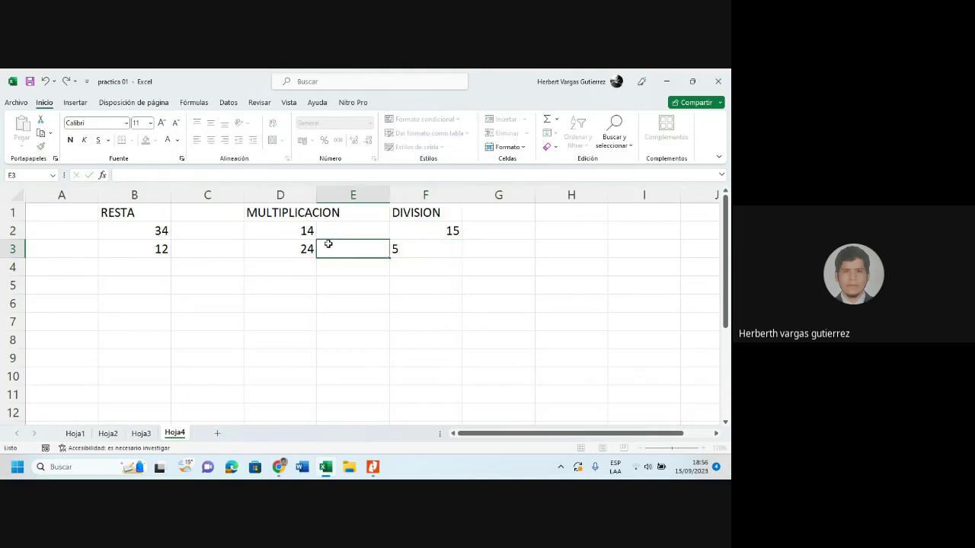
double_click(316, 195)
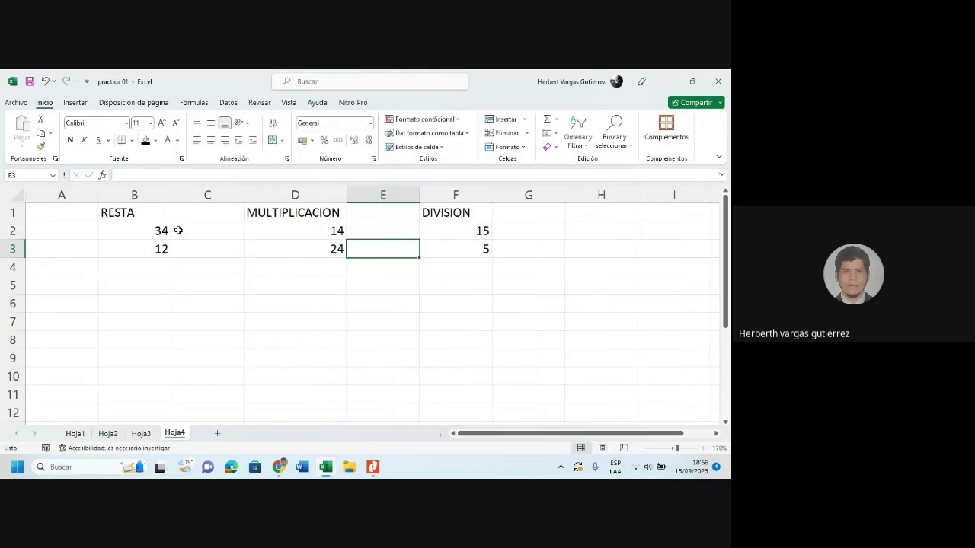
Calculate the subtraction in B4 with the formula =B2-B3
left_click(145, 265)
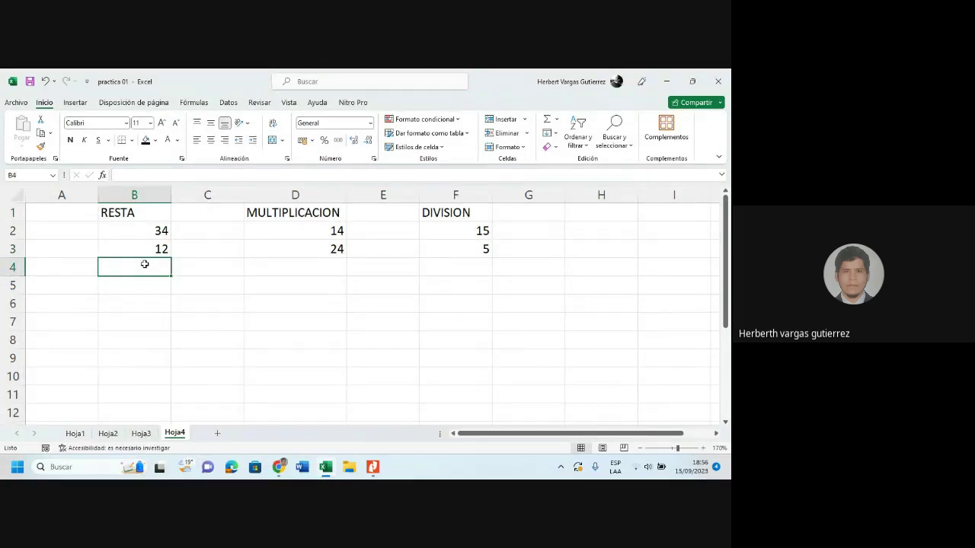
type("=")
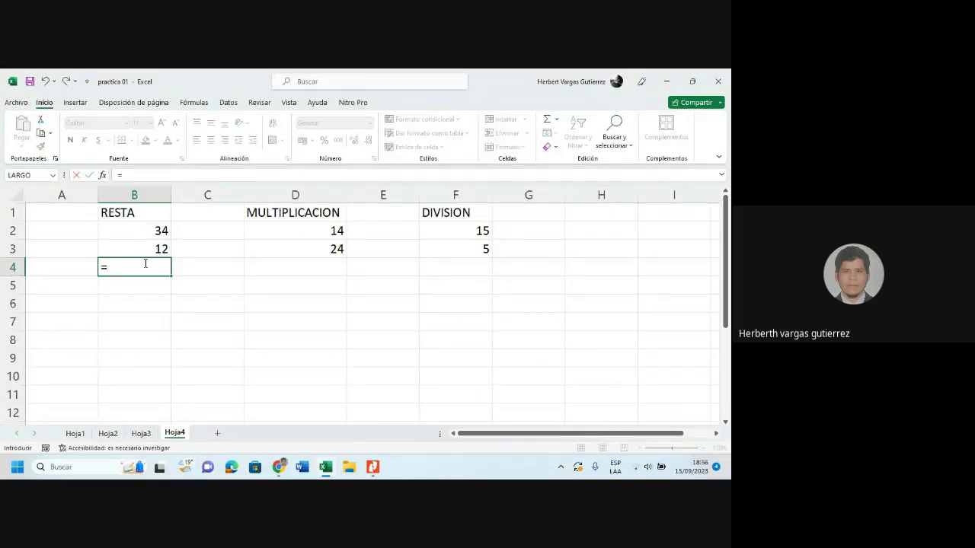
left_click(149, 232)
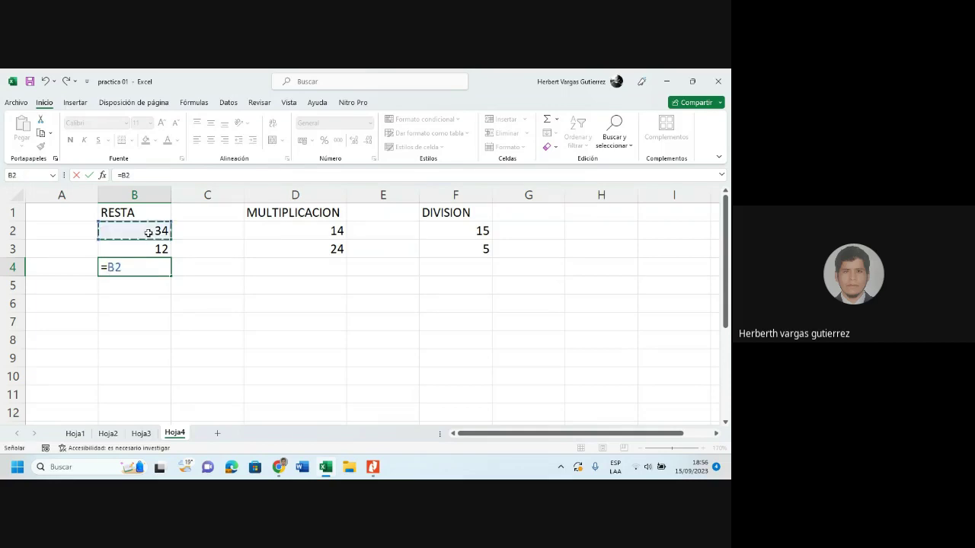
type("-")
left_click(161, 249)
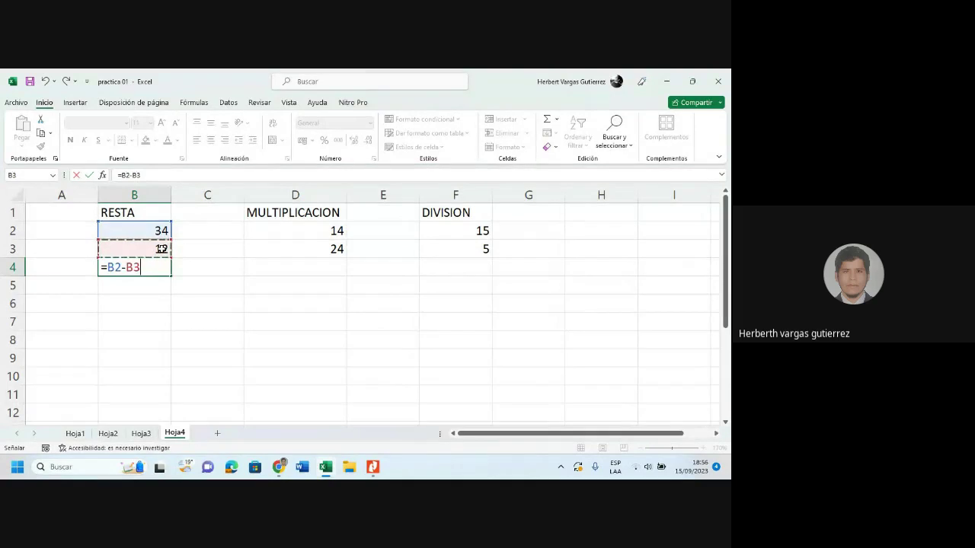
key("Return")
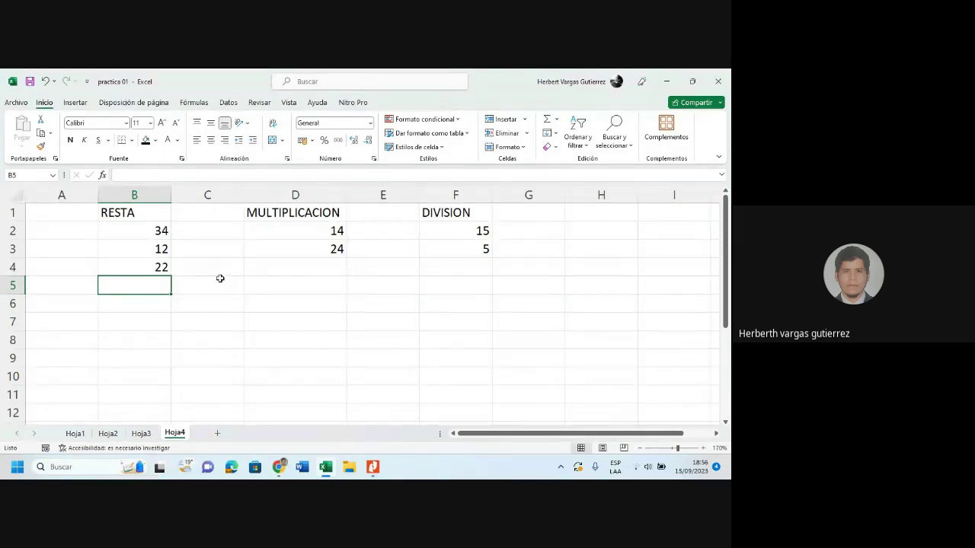
Build the multiplication formula =D2*D3 in D4 under MULTIPLICACION
left_click(310, 272)
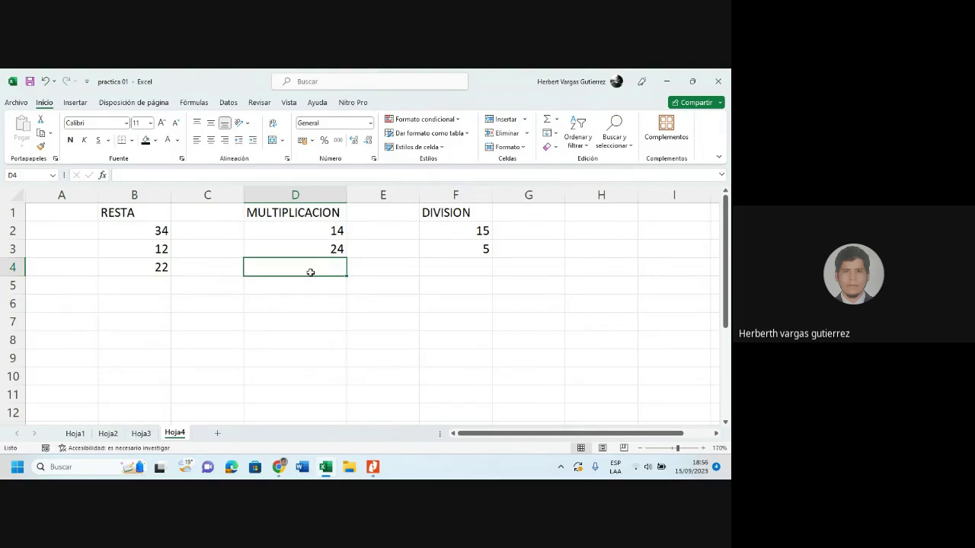
type("=")
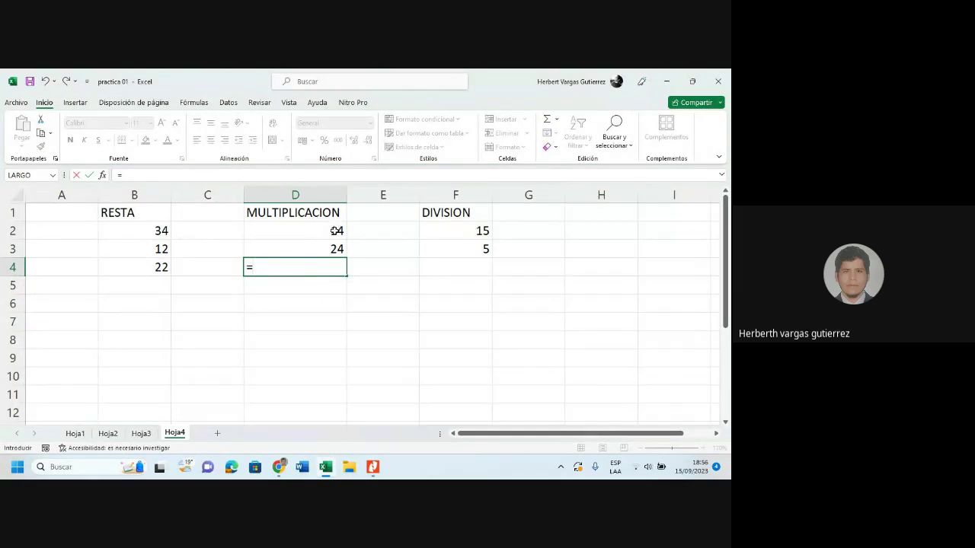
left_click(336, 230)
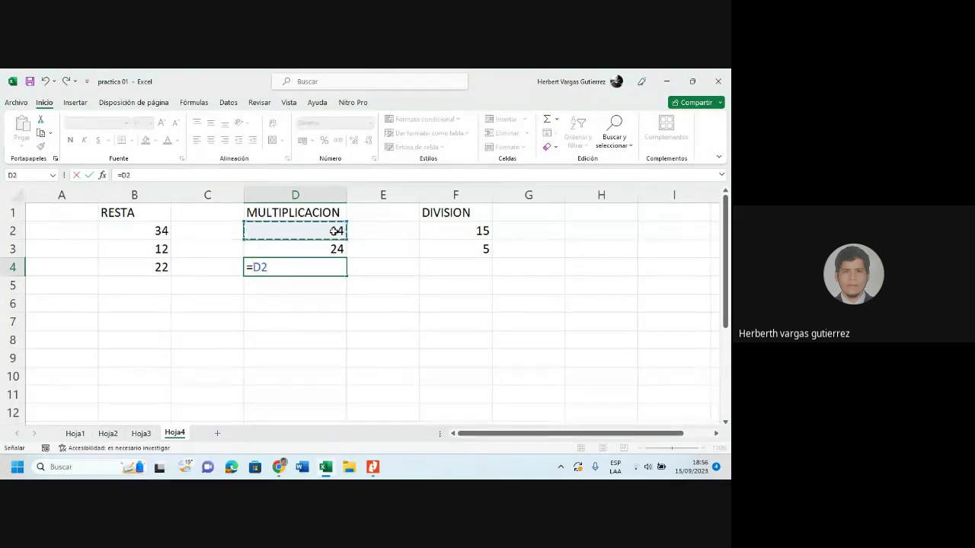
type("*")
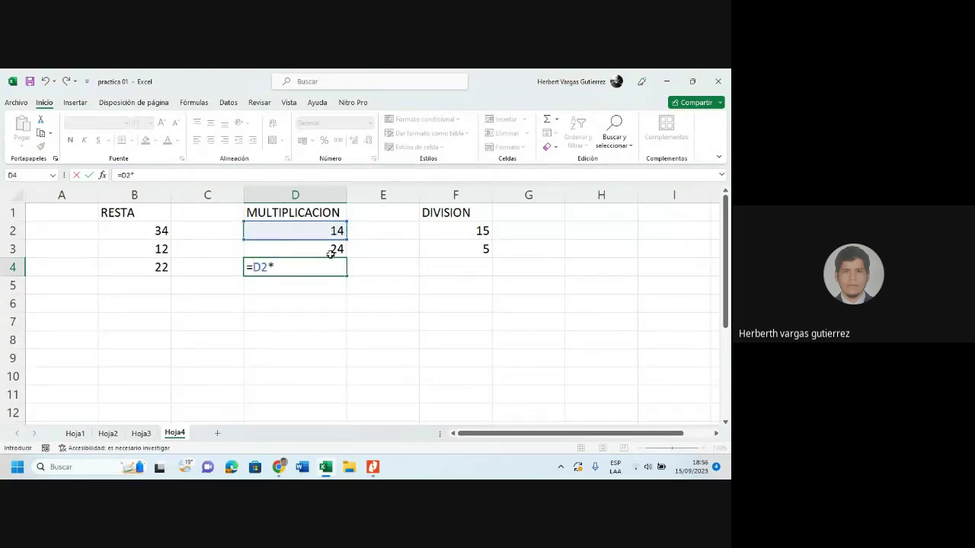
left_click(332, 252)
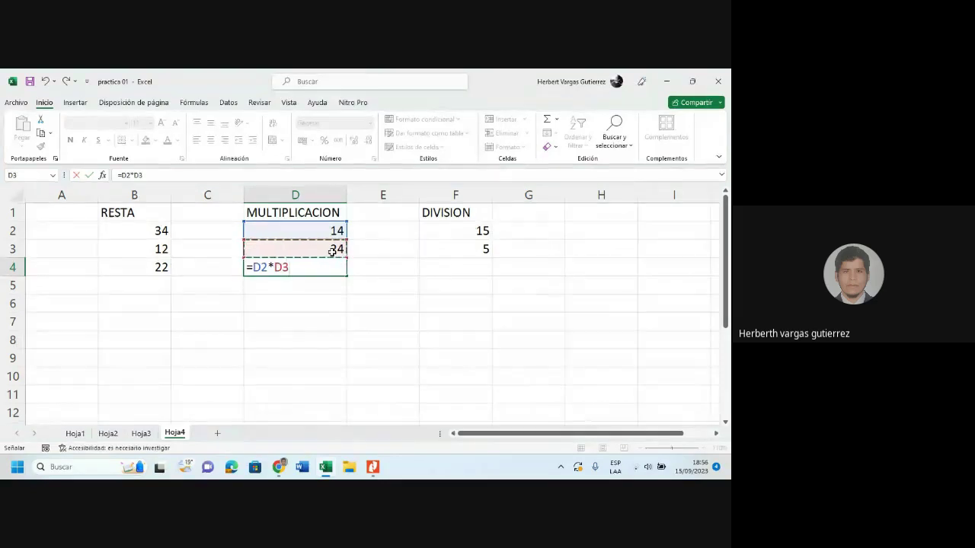
left_click(275, 267)
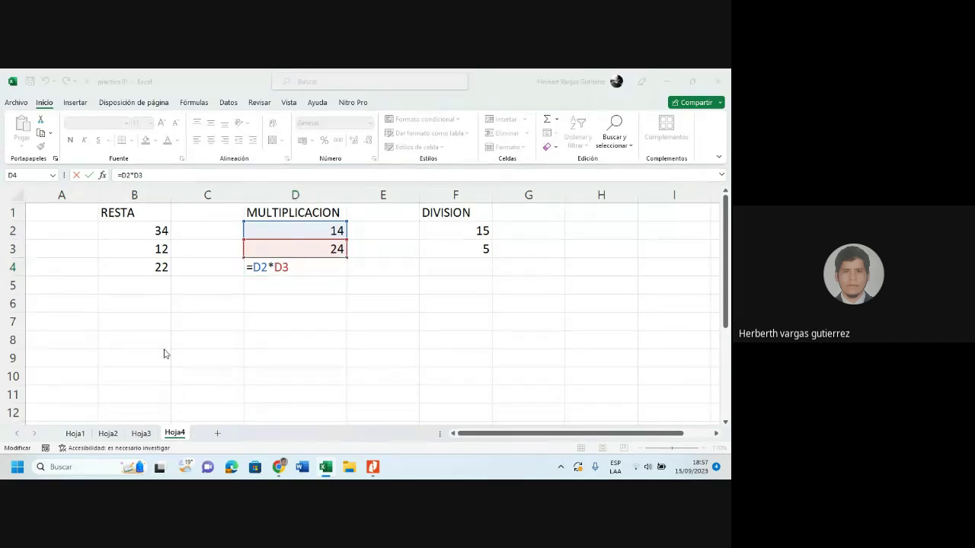
Open the Windows on-screen keyboard and demonstrate the Shift combination that produces the asterisk
key("super")
type("t")
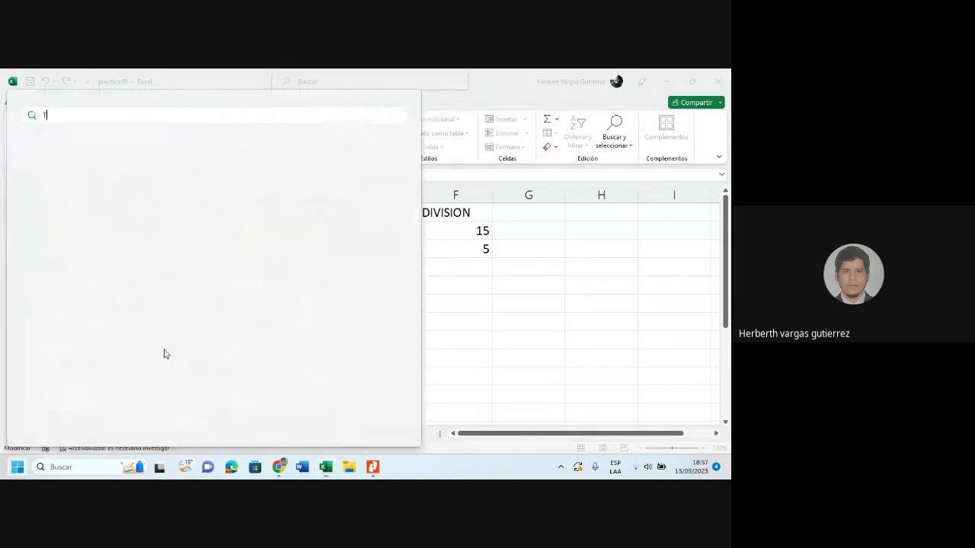
key("Return")
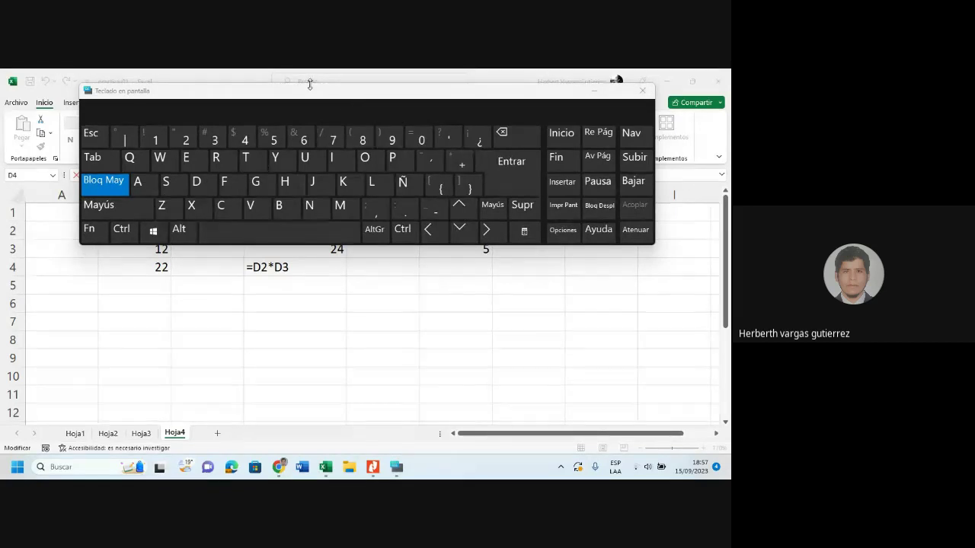
left_click_drag(309, 87, 291, 139)
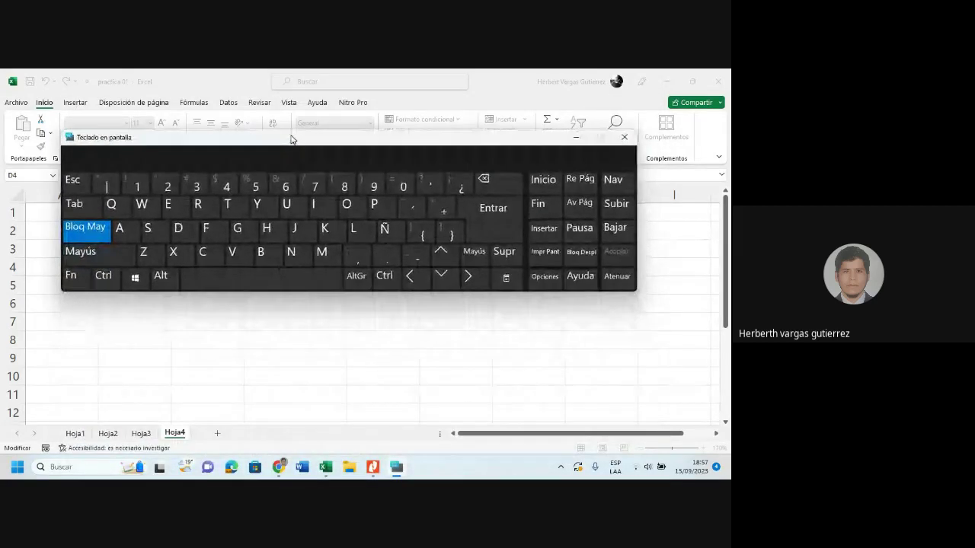
left_click_drag(291, 139, 286, 82)
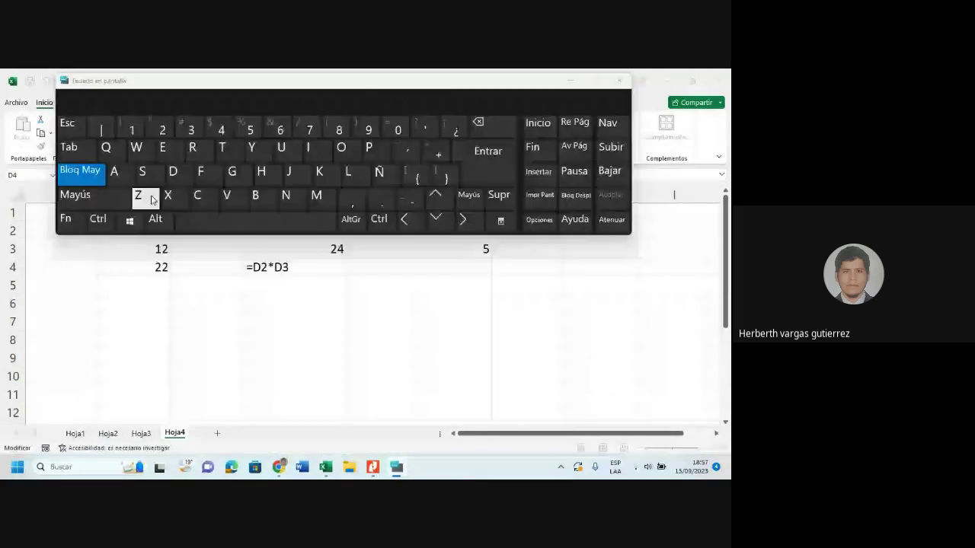
left_click(111, 200)
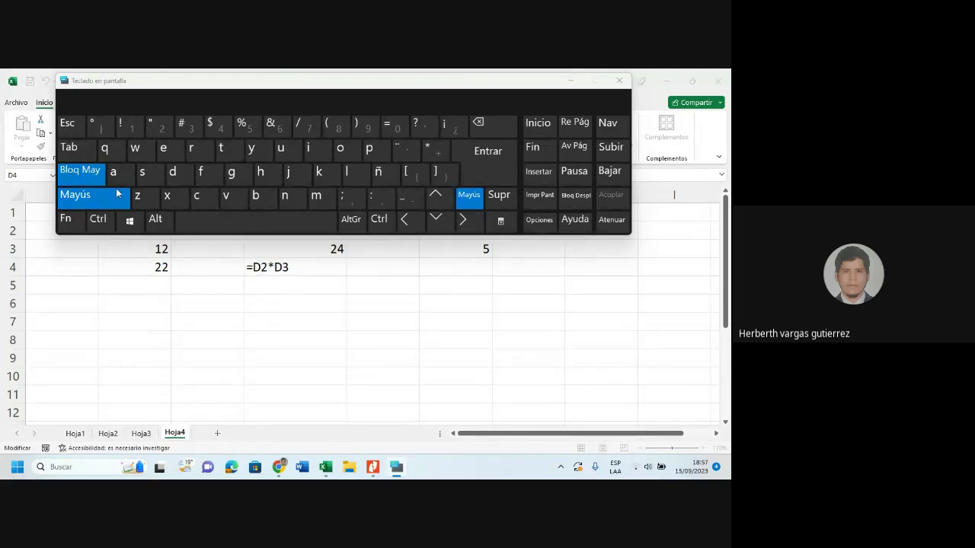
left_click(430, 152)
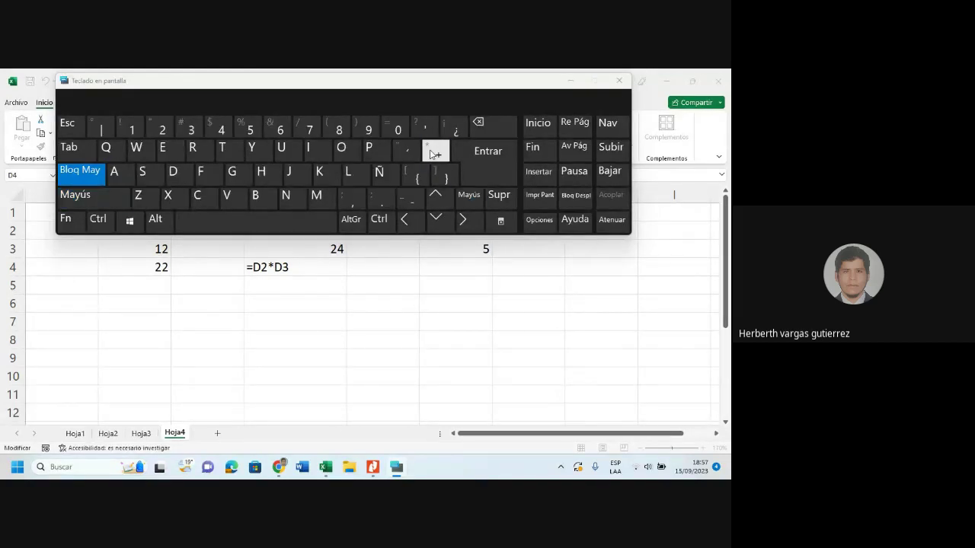
Close the on-screen keyboard and commit the multiplication formula in D4
left_click(619, 82)
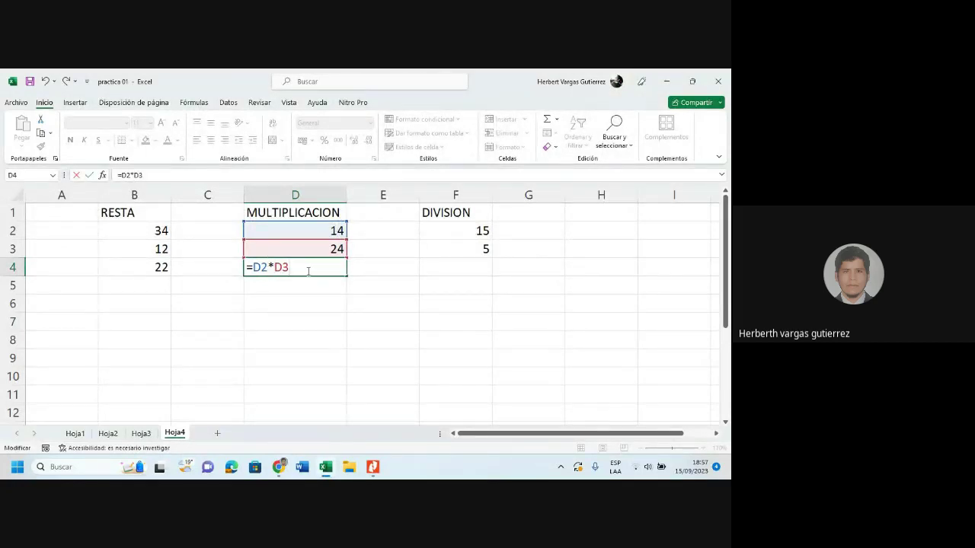
key("Return")
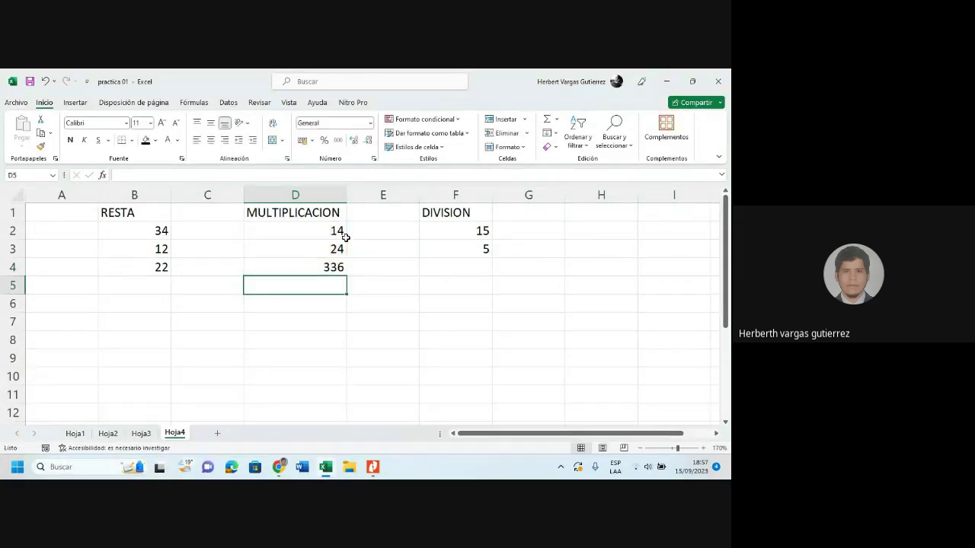
Calculate the division in F4 with the formula =F2/F3
left_click(457, 266)
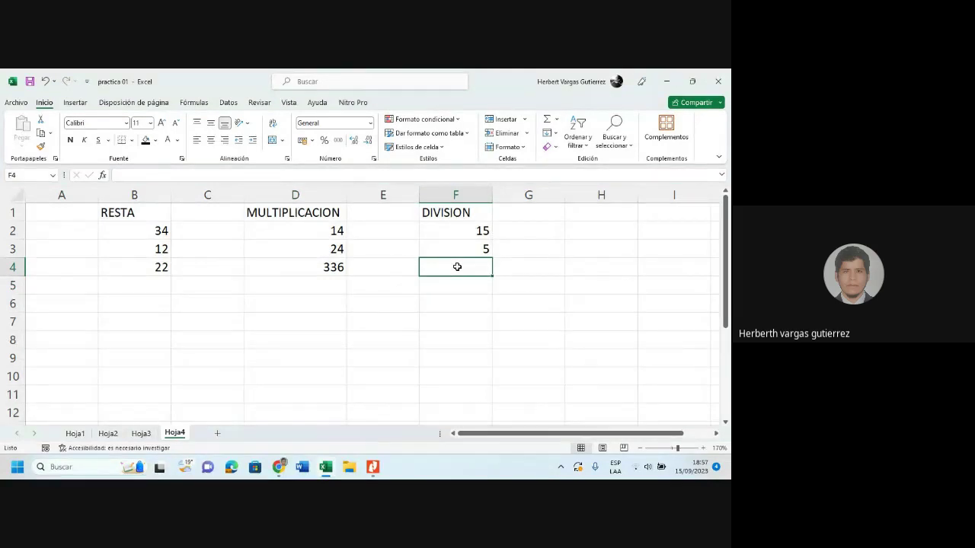
type("=")
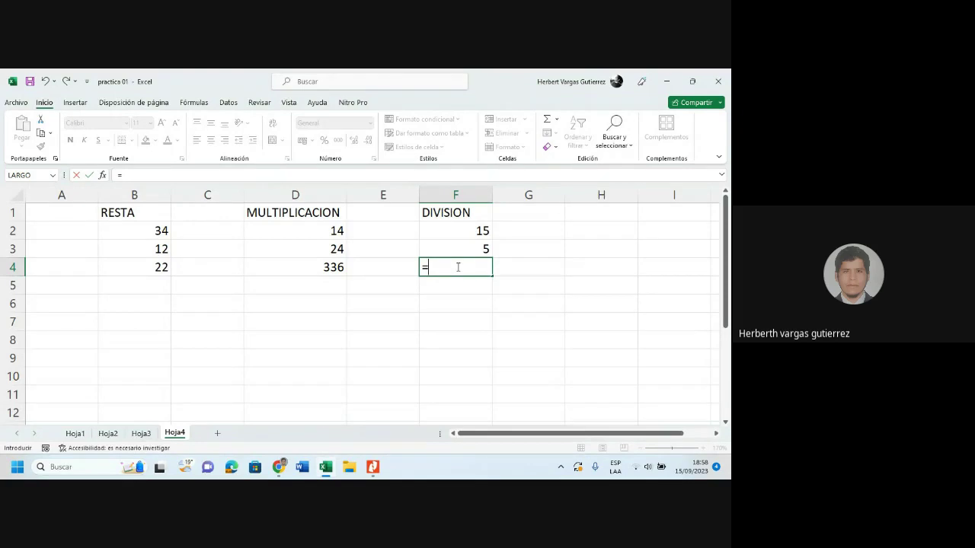
left_click(470, 230)
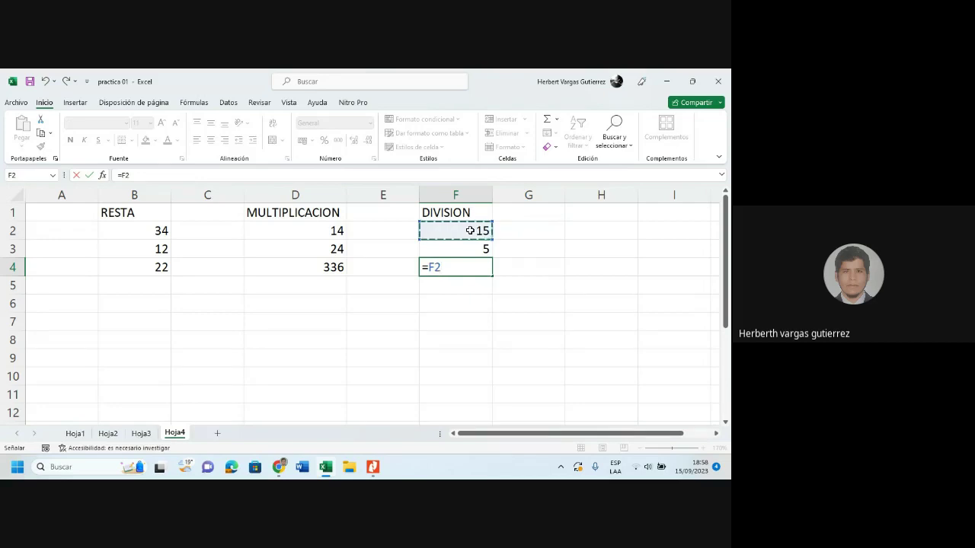
type("/")
left_click(480, 250)
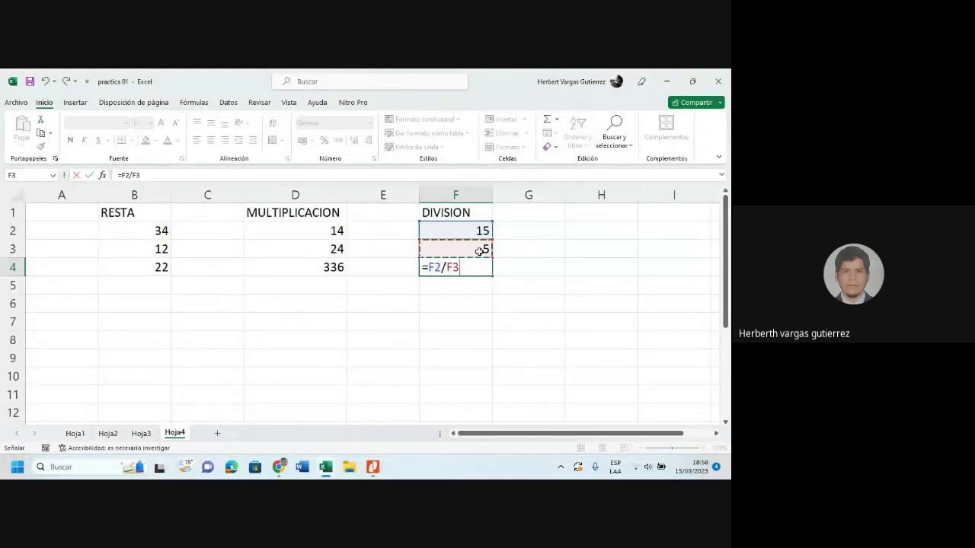
key("Return")
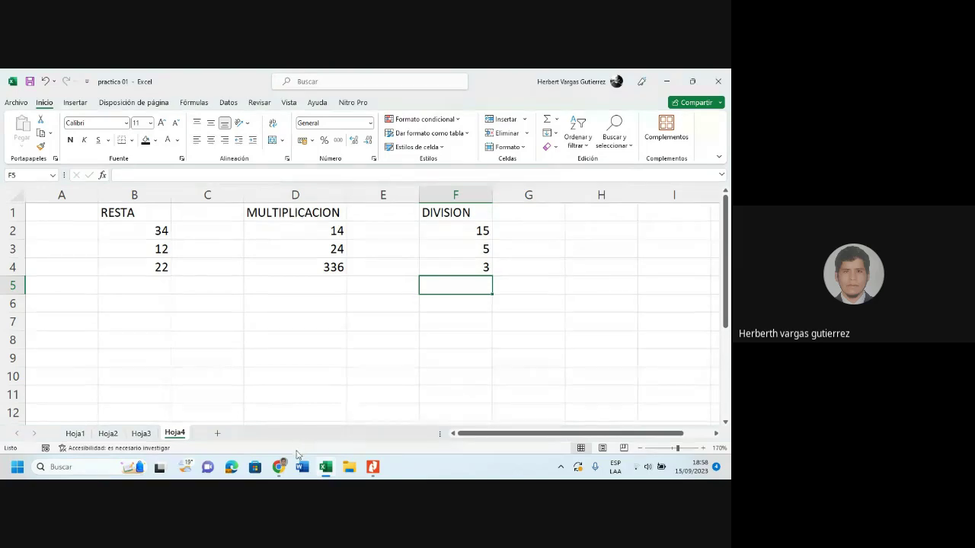
Switch to the Google Meet call in Chrome and read the newest call messages
mouse_move(280, 471)
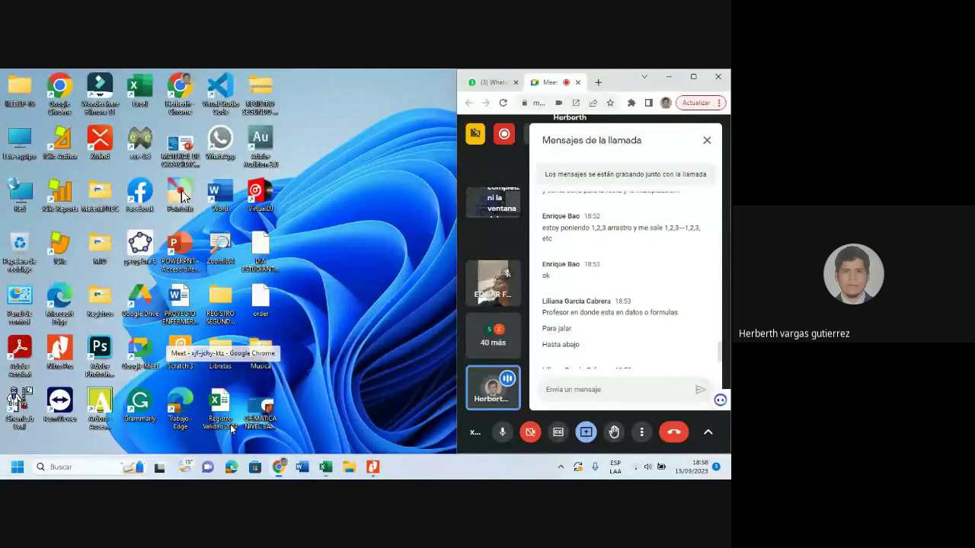
left_click(231, 430)
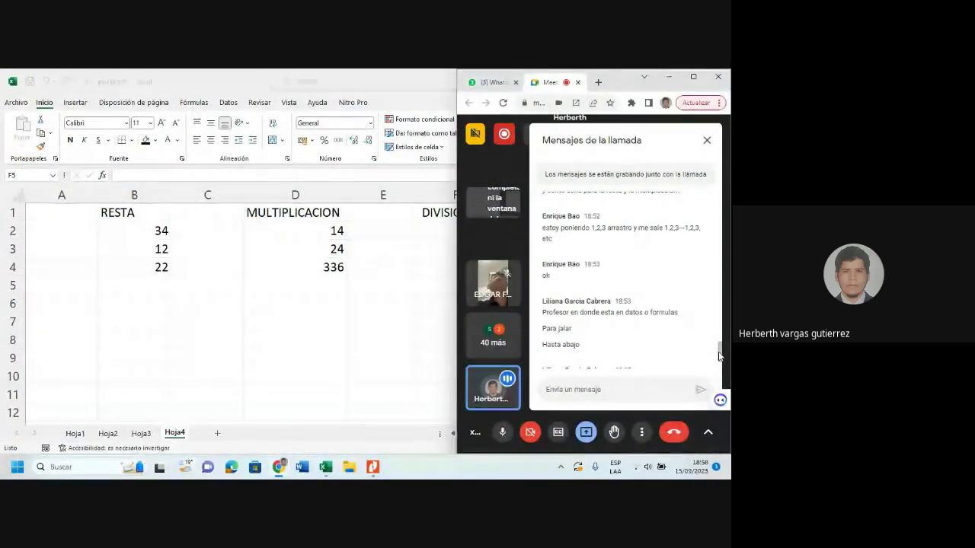
left_click_drag(721, 354, 722, 359)
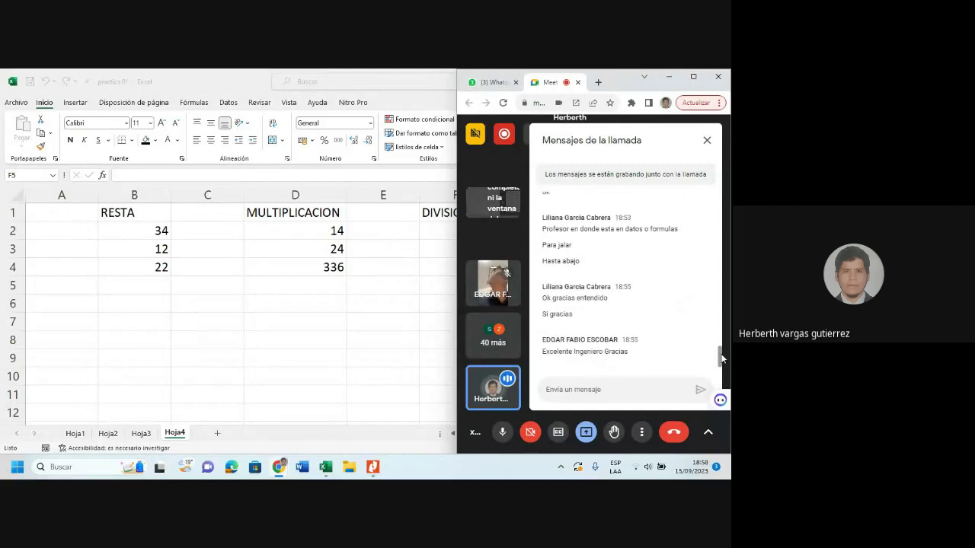
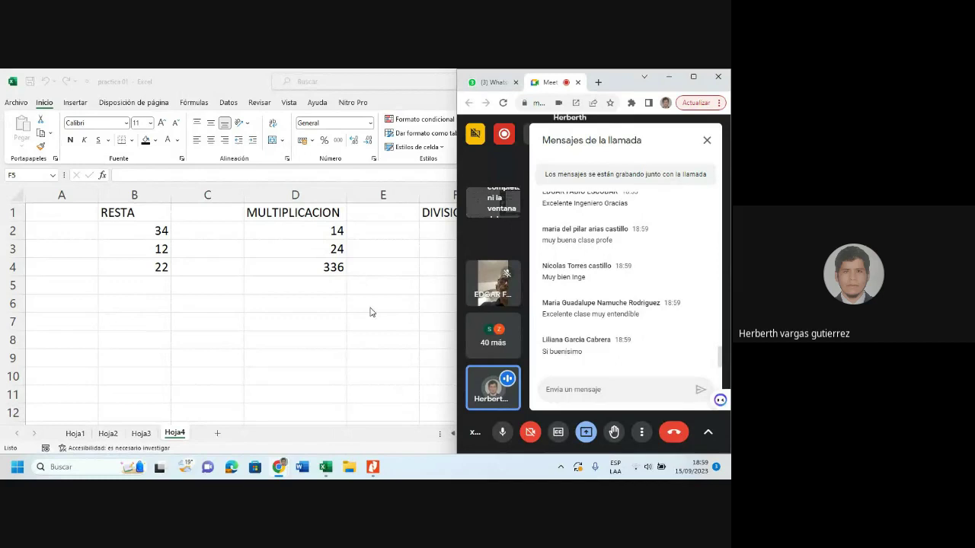
Return to the Excel workbook and dismiss the Google Chrome screen-sharing notification
left_click(371, 312)
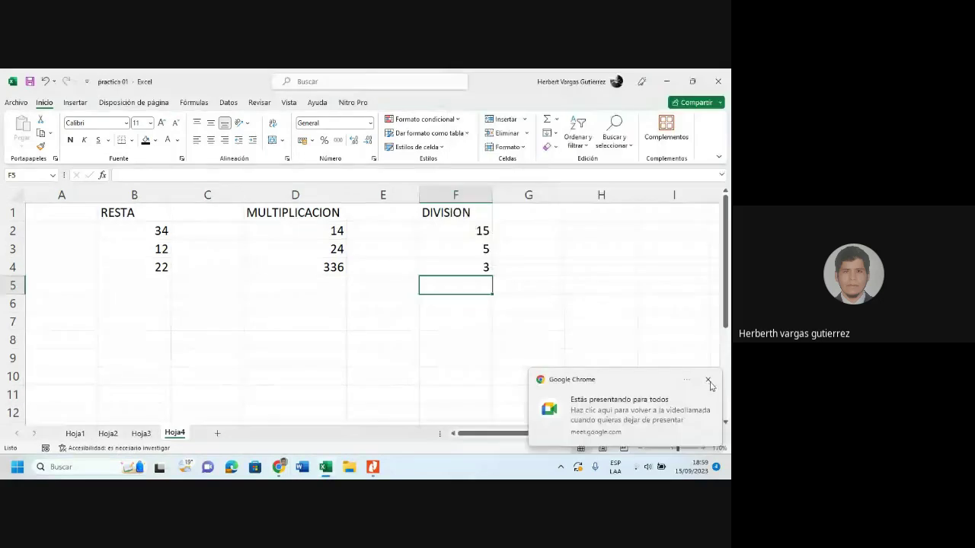
left_click(710, 384)
left_click(353, 246)
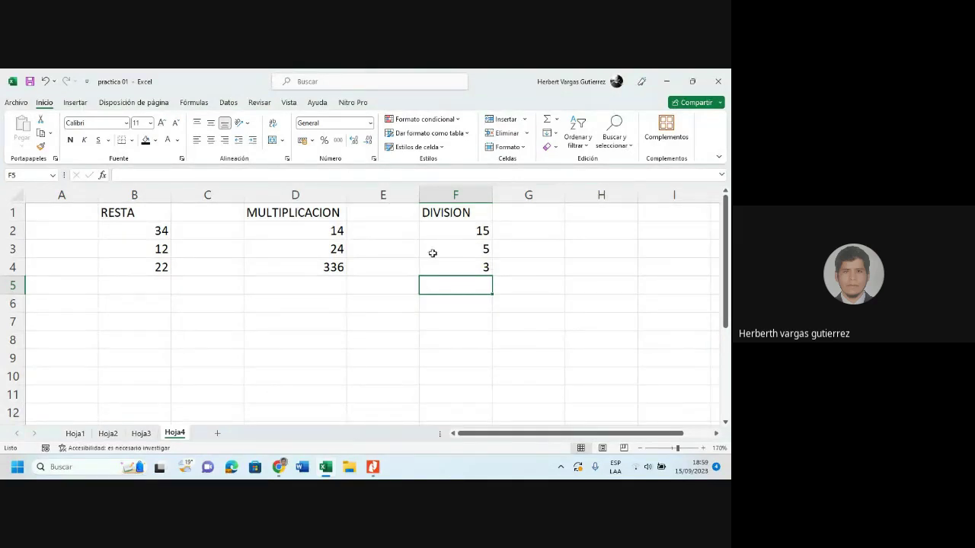
left_click(230, 280)
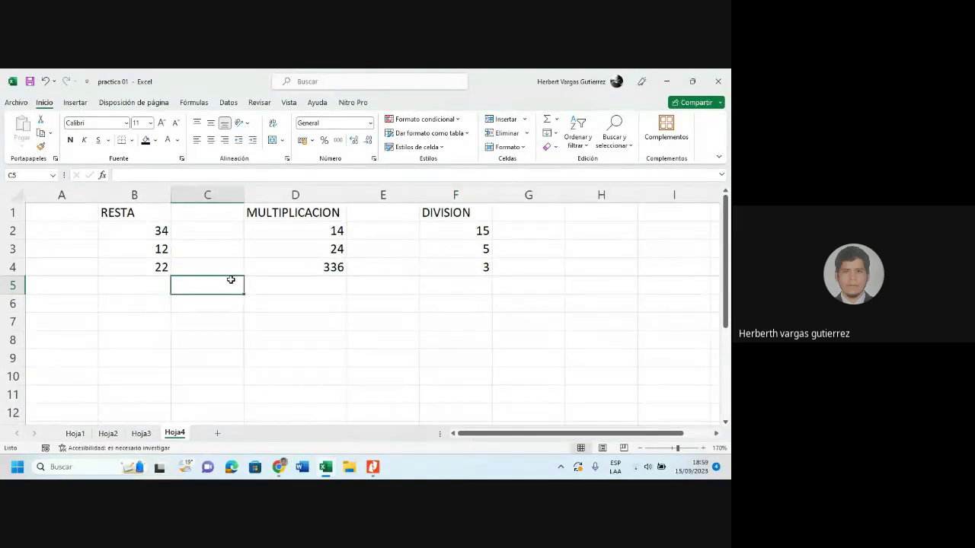
Switch to the session 06 slides in Nitro Pro and review them from the =SUMA() page onward
left_click(377, 466)
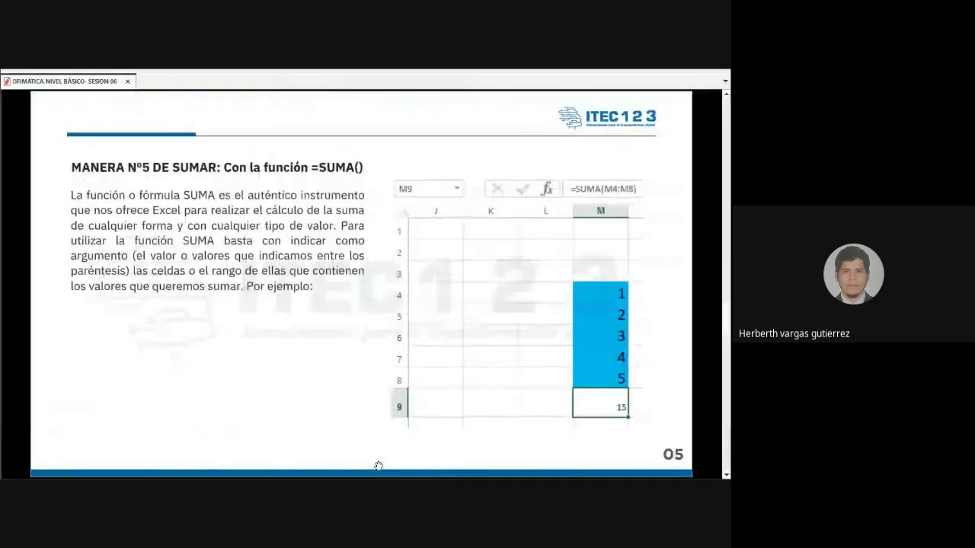
scroll(379, 465, "down", 1)
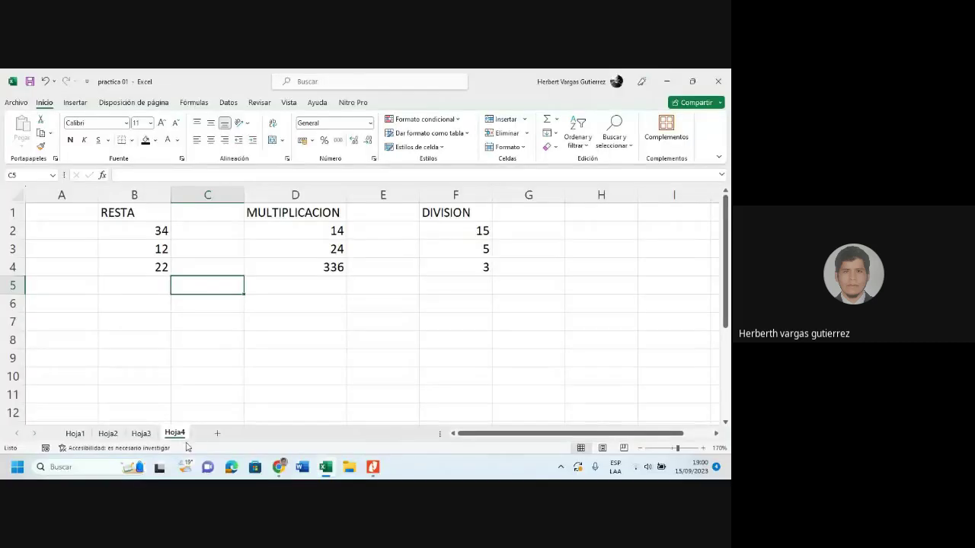
Add a new sheet to the practico 01 workbook and enter 10 and 12 in B3:B4
left_click(218, 434)
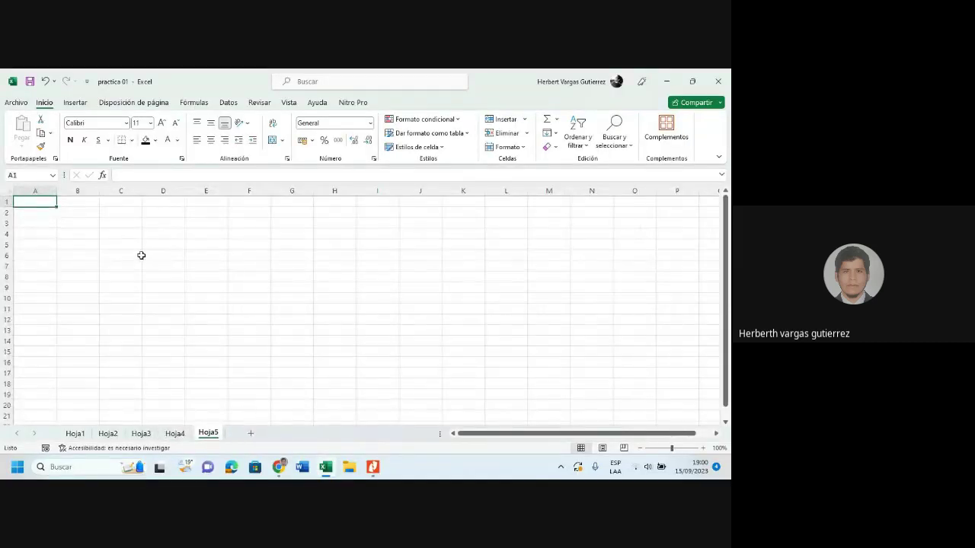
left_click(84, 222)
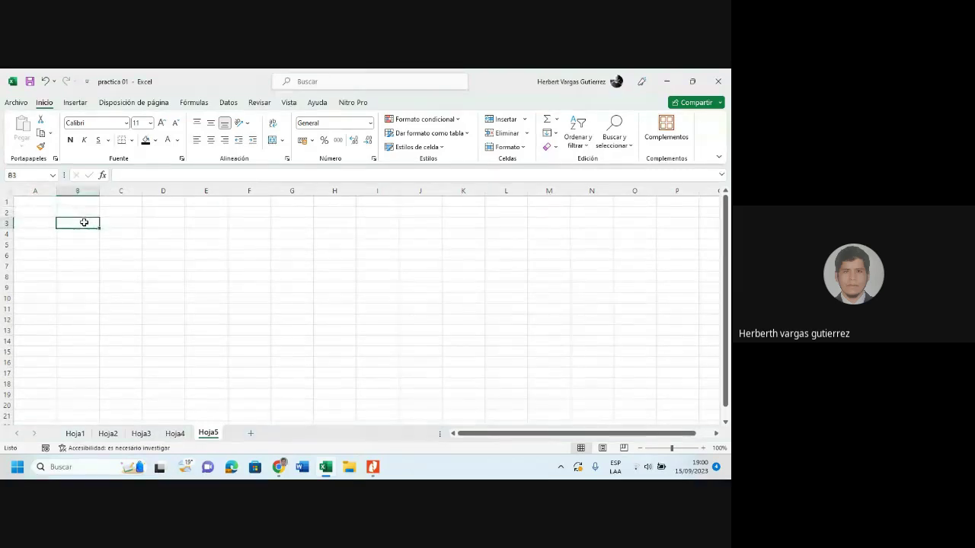
type("1")
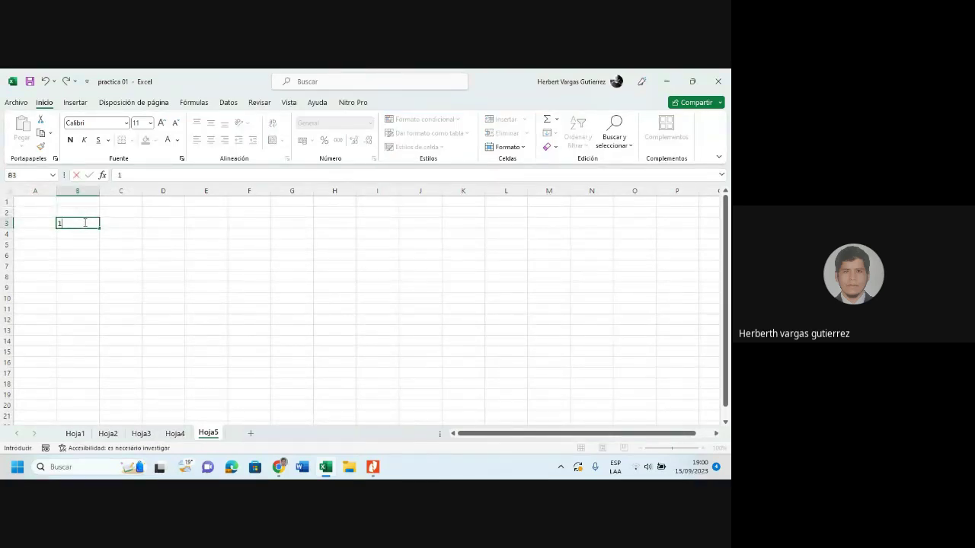
type("0")
key("Return")
type("12")
key("Return")
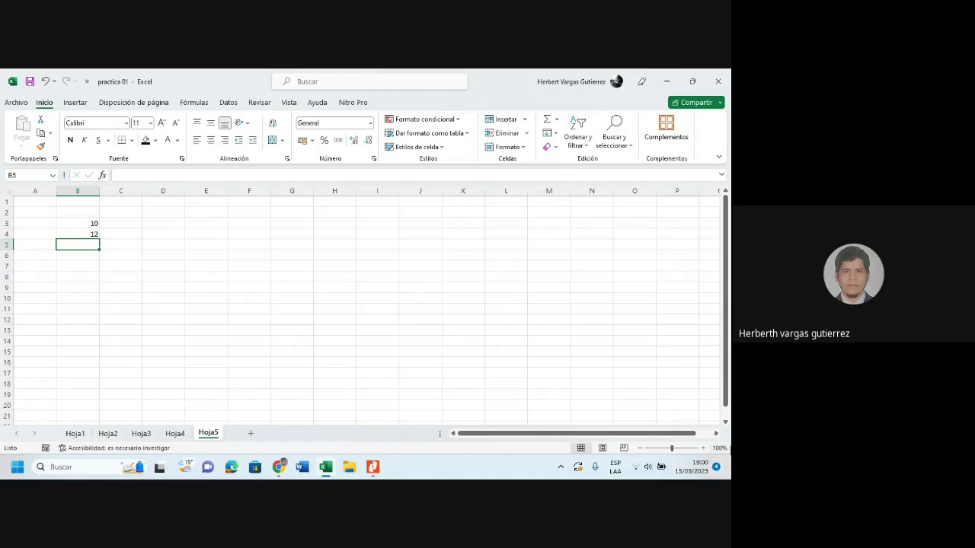
left_click(702, 448)
left_click(701, 448)
left_click(703, 449)
left_click(704, 449)
left_click(704, 449)
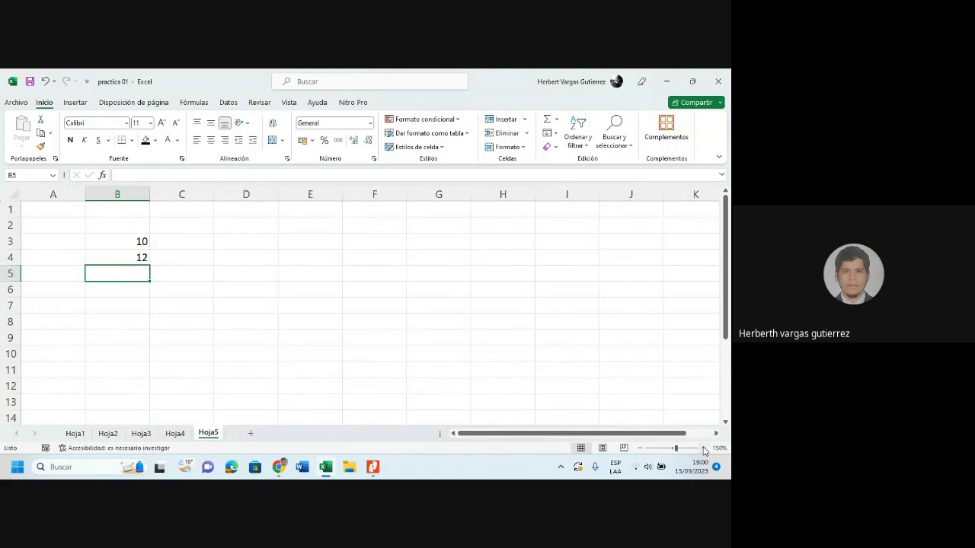
Switch to the Google Meet window and check the participants' latest answers in the call chat
mouse_move(280, 468)
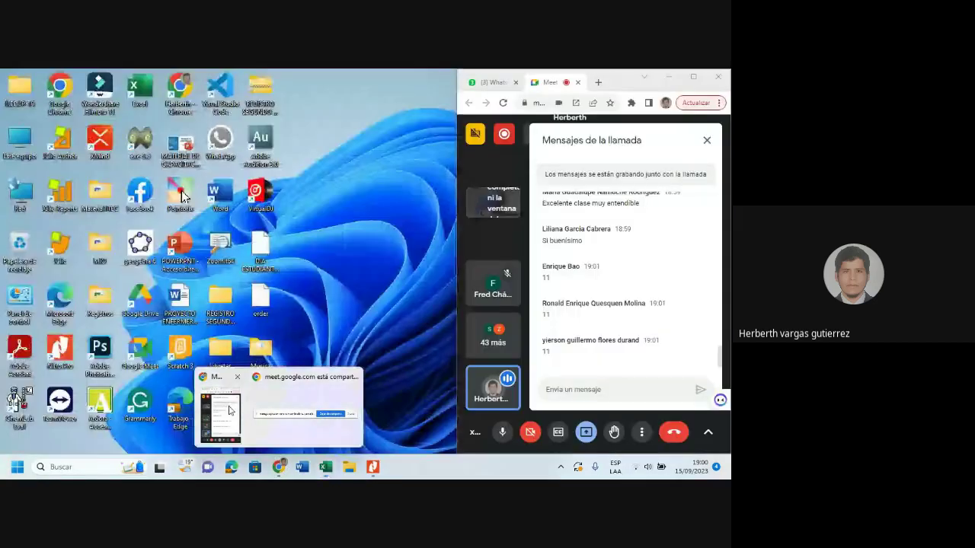
left_click(228, 410)
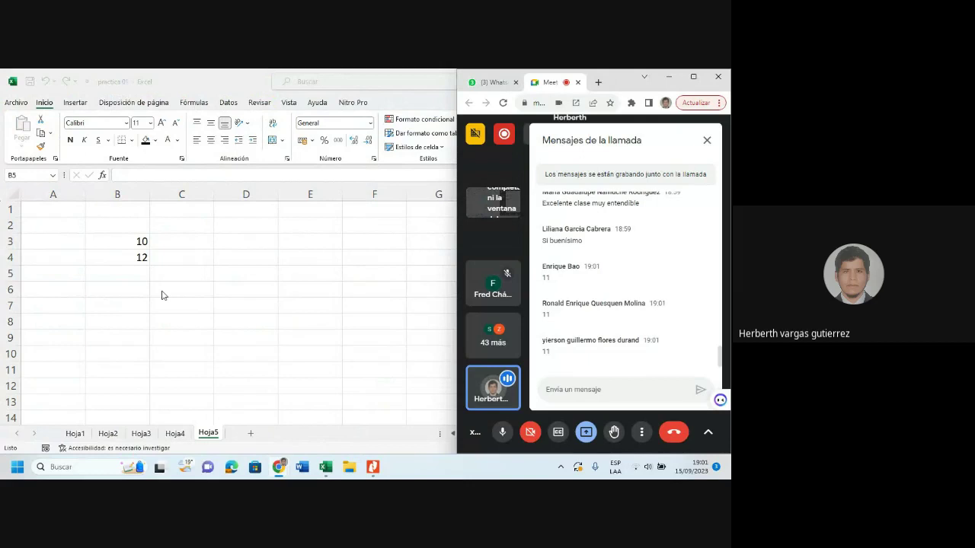
Start a PROMEDIO formula in cell B5 using the Insert Function dialog
left_click(135, 272)
type("=")
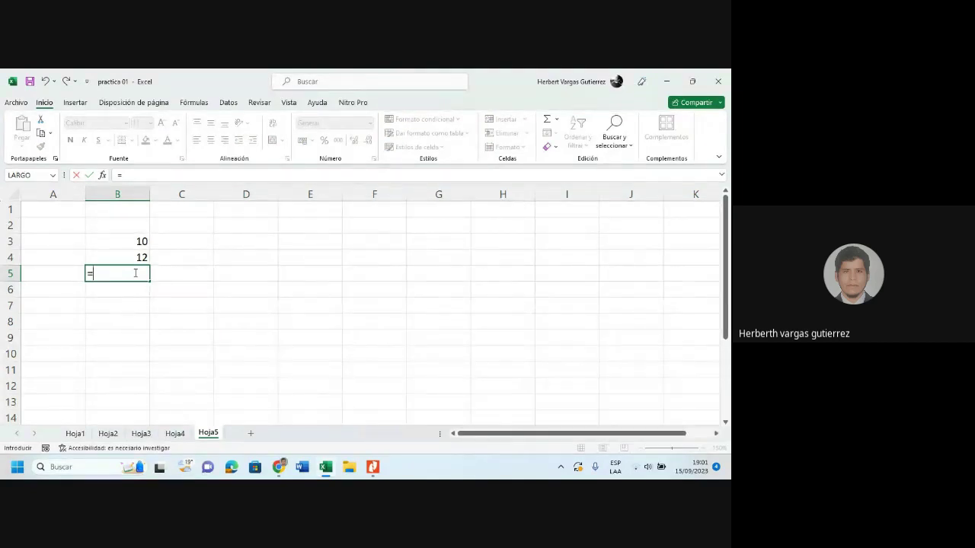
key("Escape")
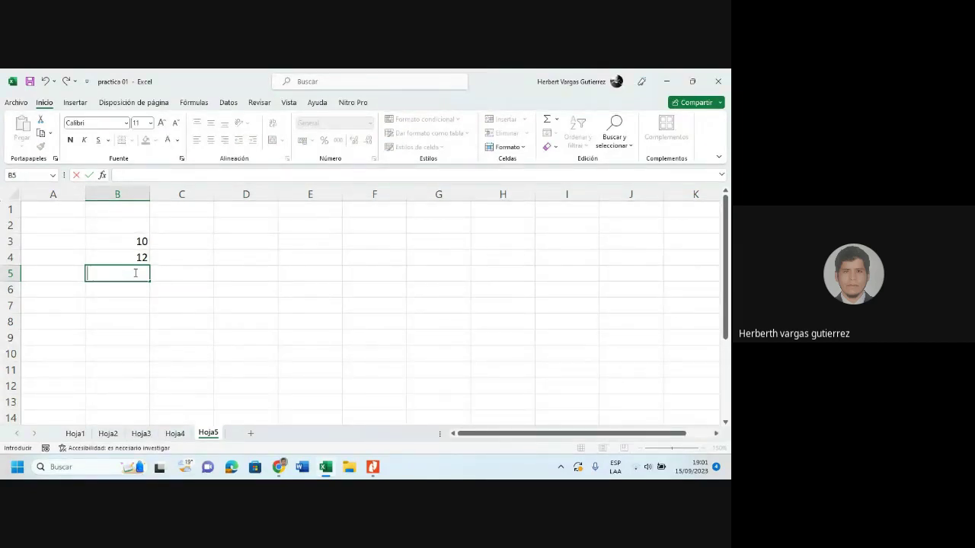
left_click(104, 176)
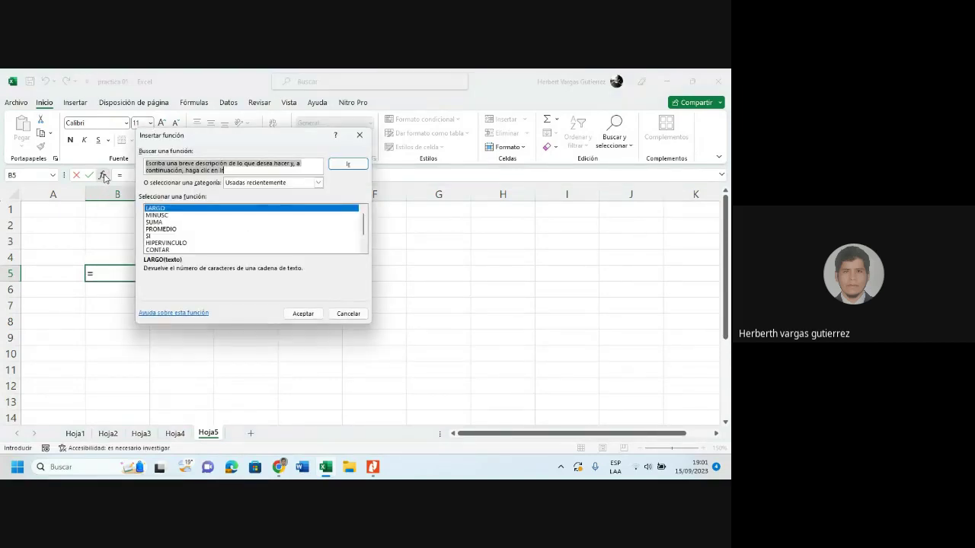
left_click(158, 228)
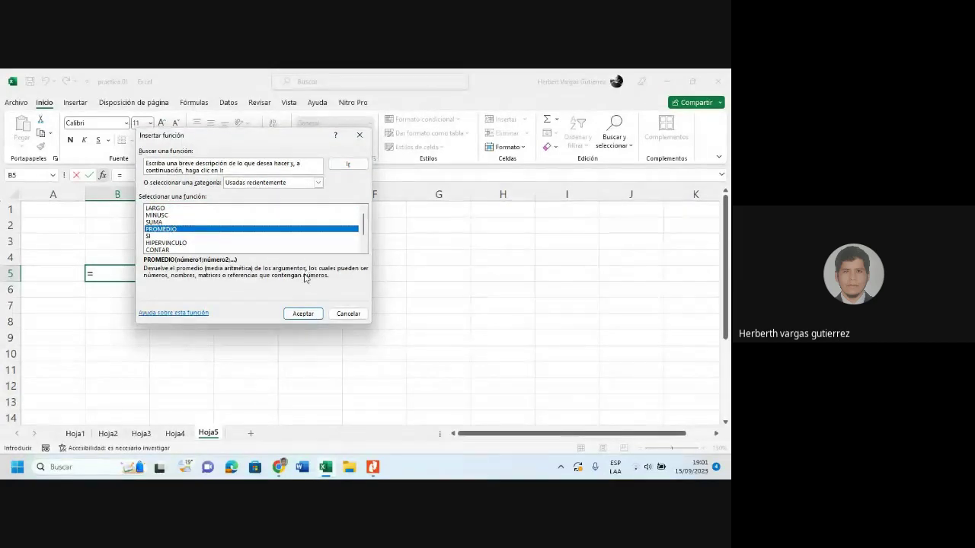
left_click(303, 315)
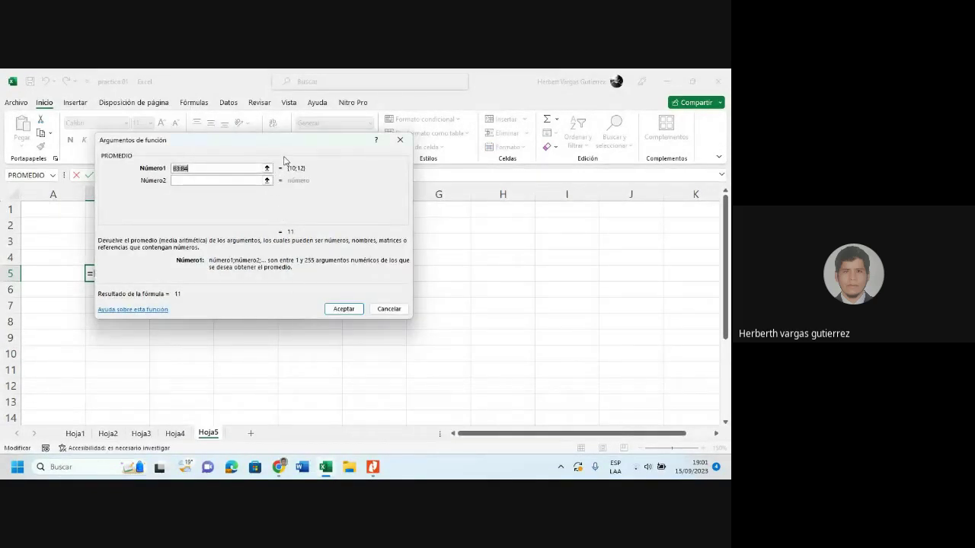
Replace the suggested PROMEDIO range with B3 as Número1 and B4 as Número2, and accept the formula in B5
left_click_drag(290, 147, 414, 177)
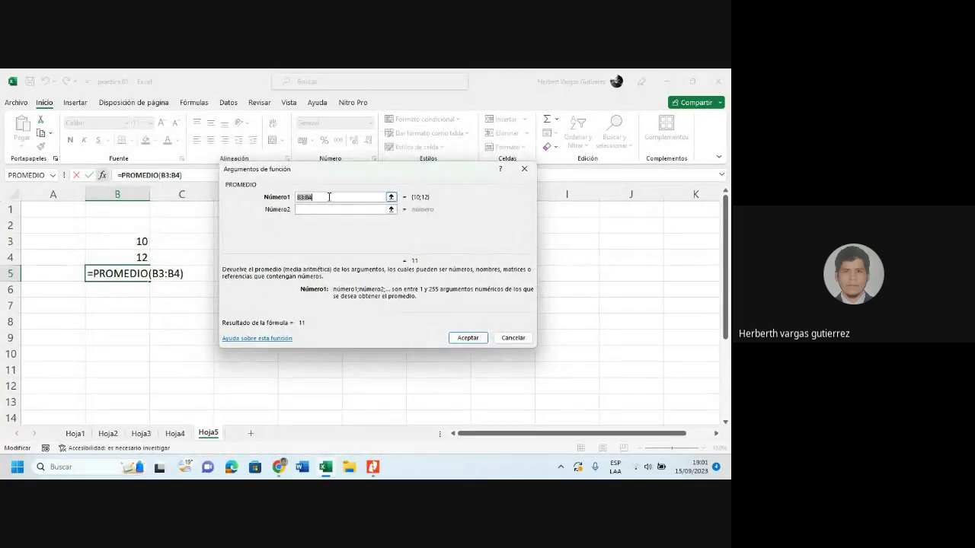
key("BackSpace")
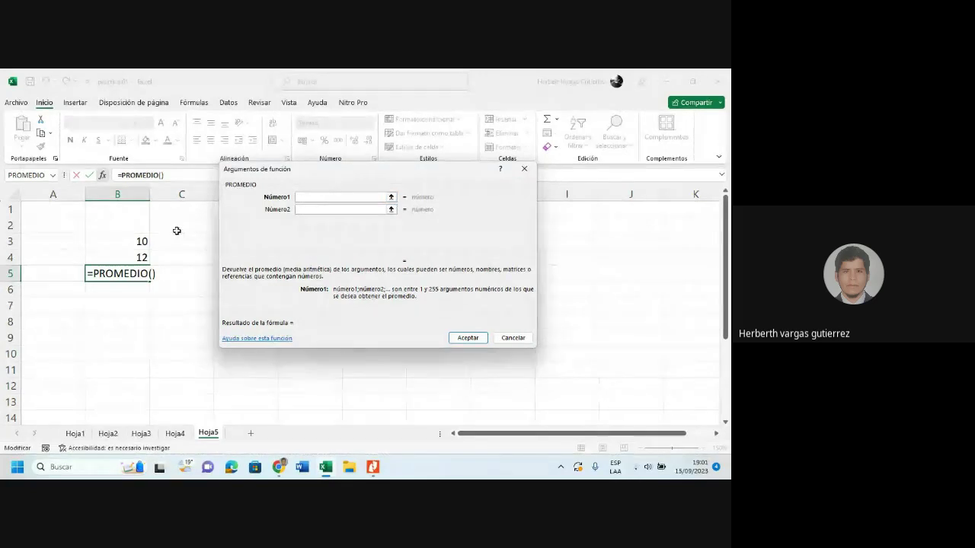
left_click(128, 245)
key("Tab")
left_click(131, 257)
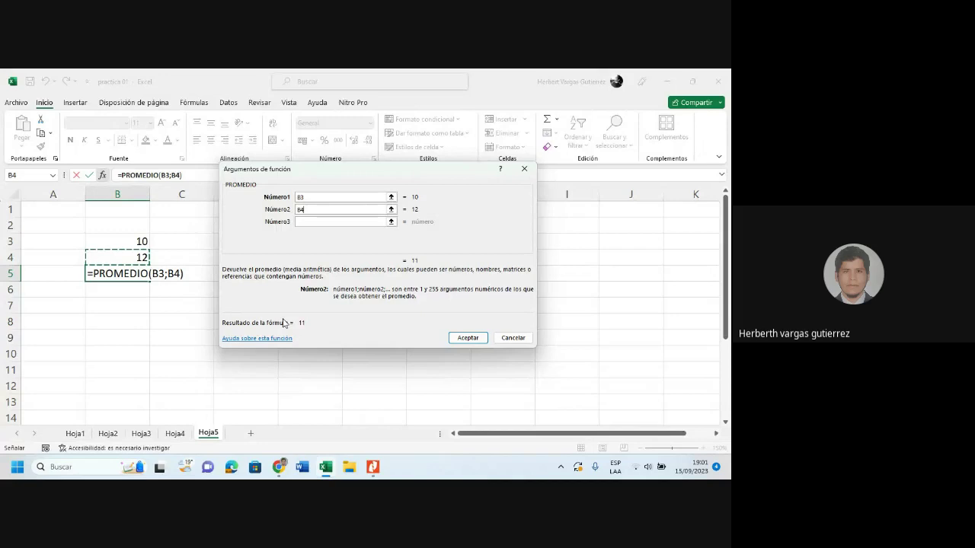
key("Return")
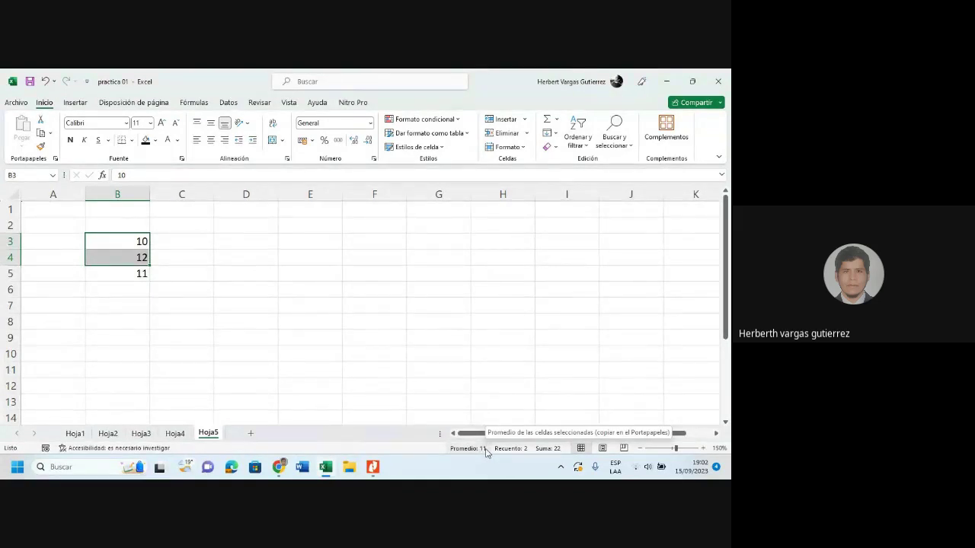
Enter 14, 15, 13, 16 and 17 in cells C3:C7
left_click(195, 240)
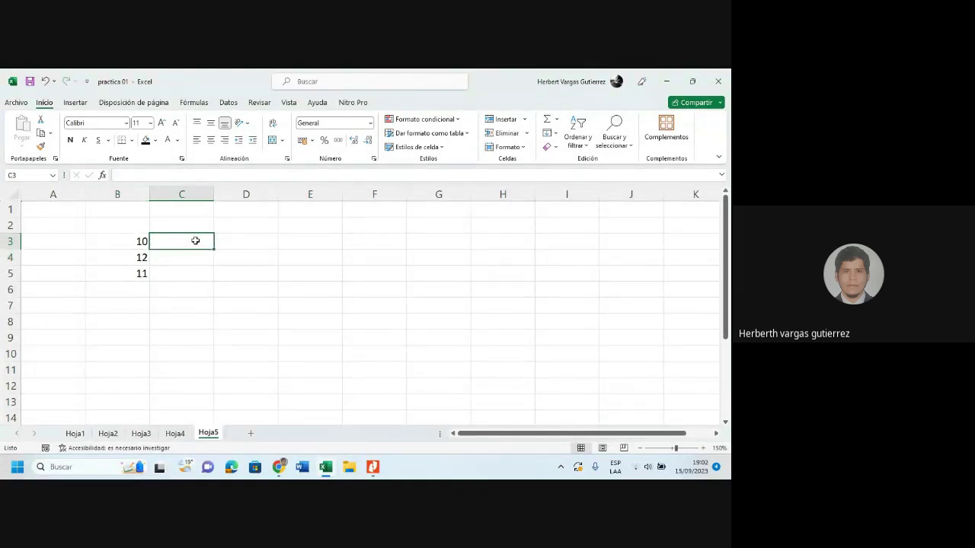
type("14")
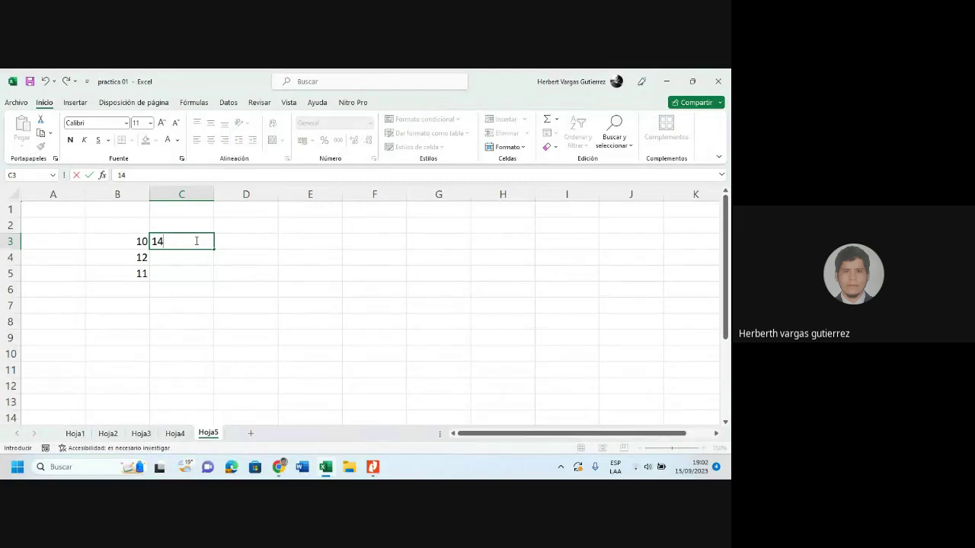
key("Return")
type("15")
key("Return")
type("13")
key("Return")
type("16")
key("Return")
type("17")
key("Return")
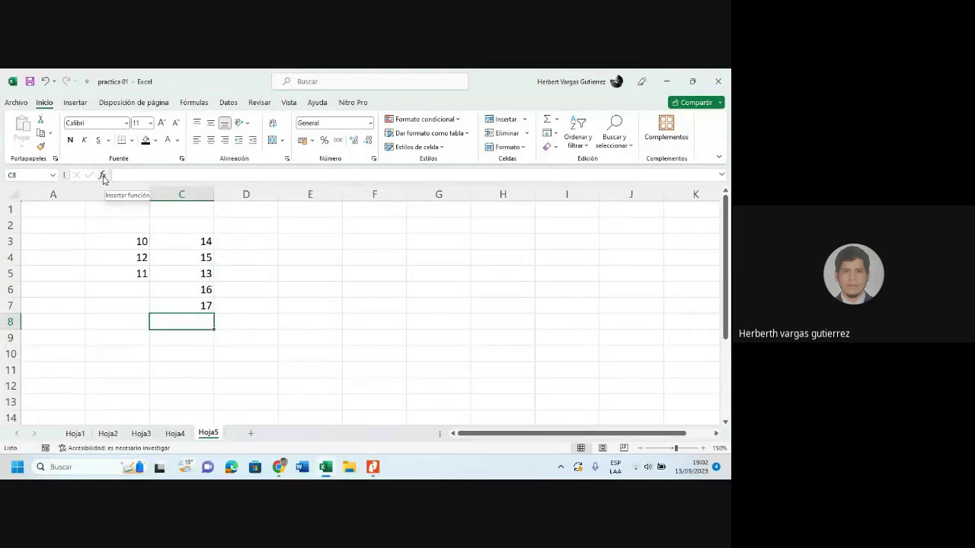
Enter the formula =PROMEDIO(C3:C7) in C8 and reselect the cell to show it
type("=")
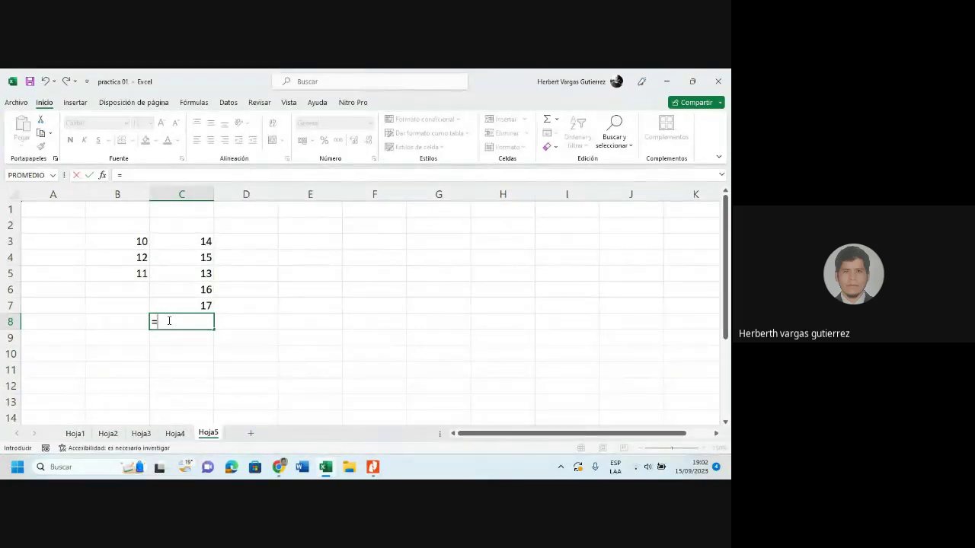
type("PROM")
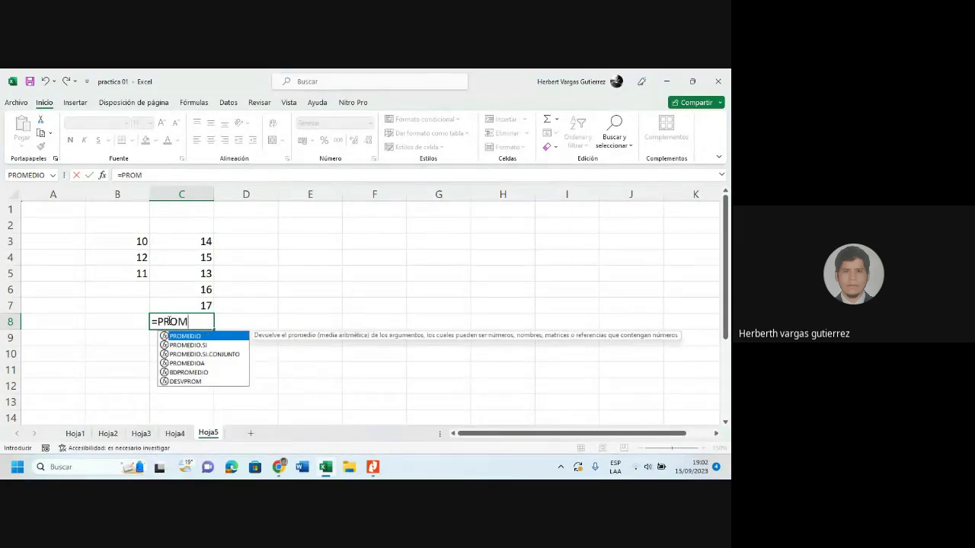
key("BackSpace")
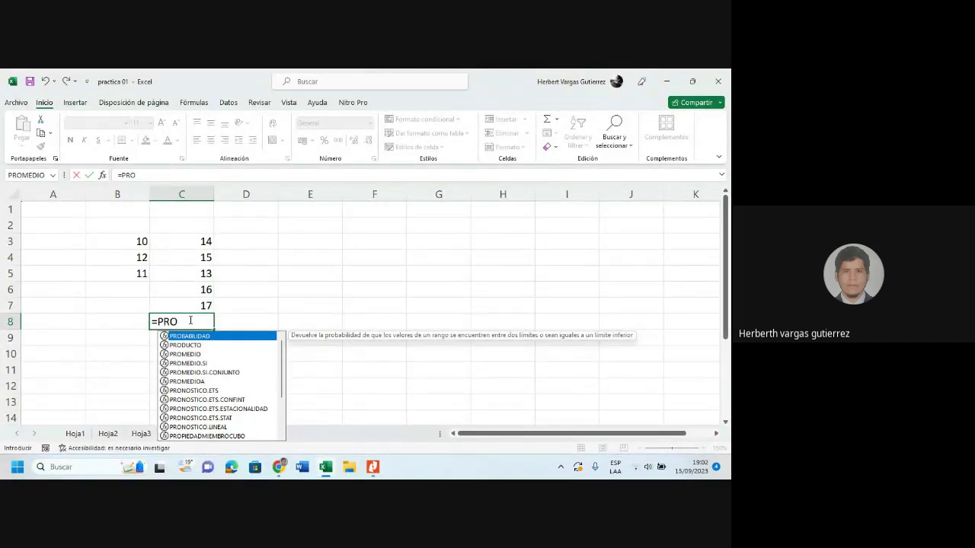
type("P")
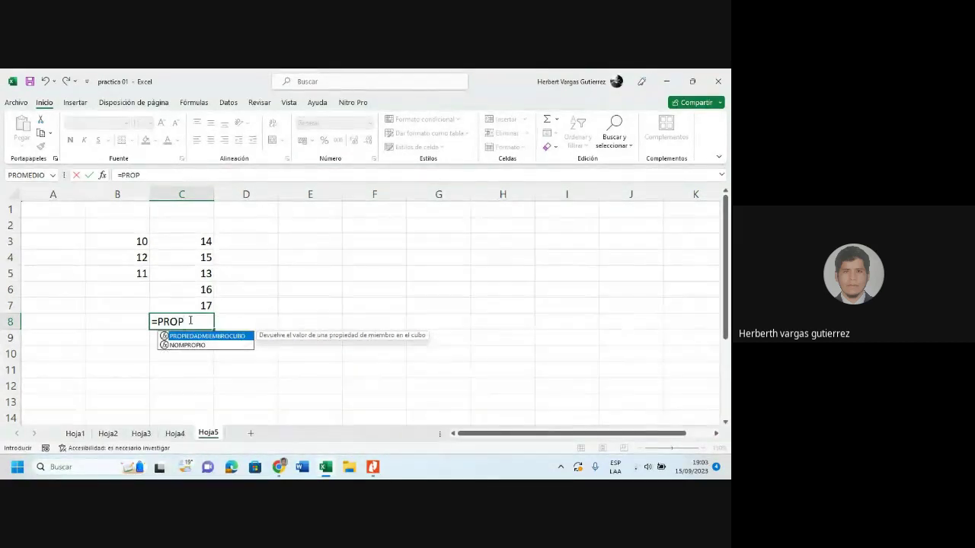
key("BackSpace")
type("M")
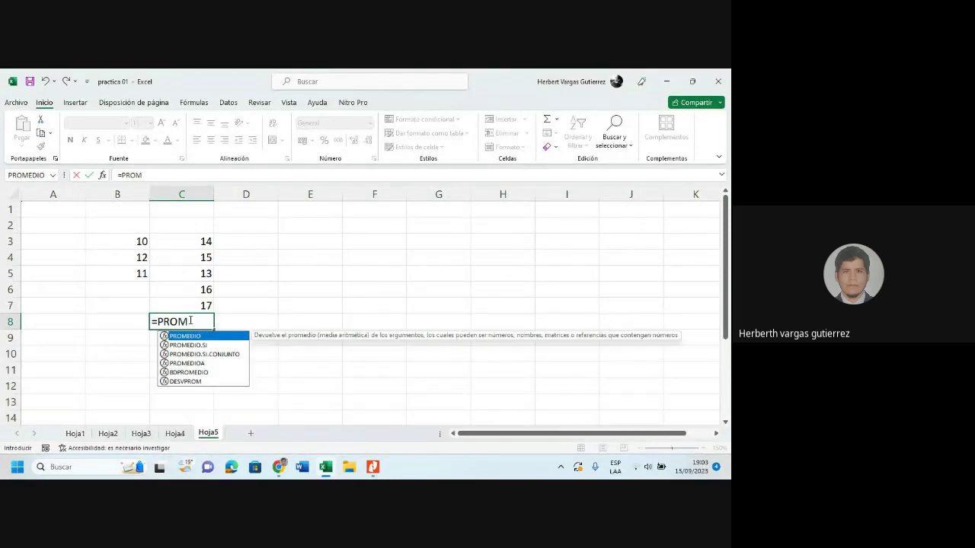
type("EDIO(")
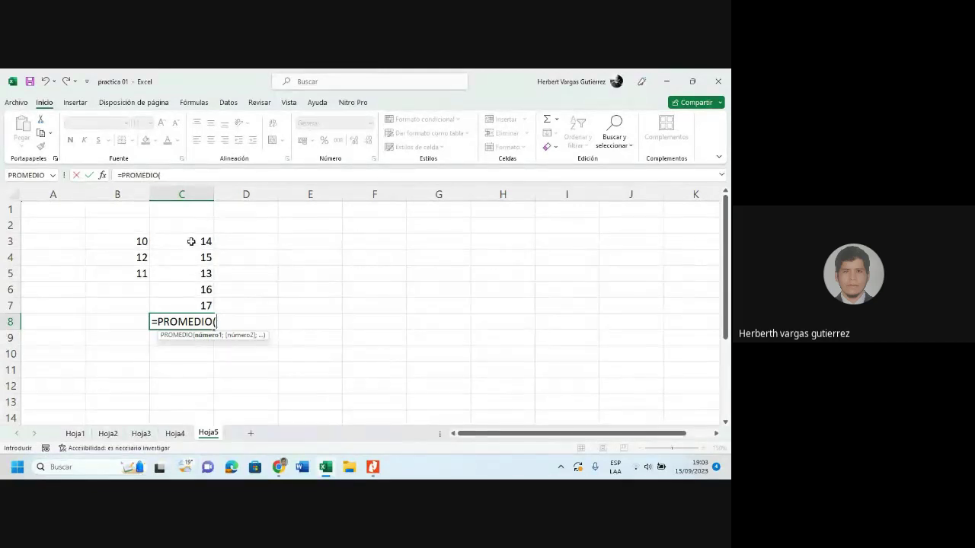
left_click_drag(191, 241, 183, 303)
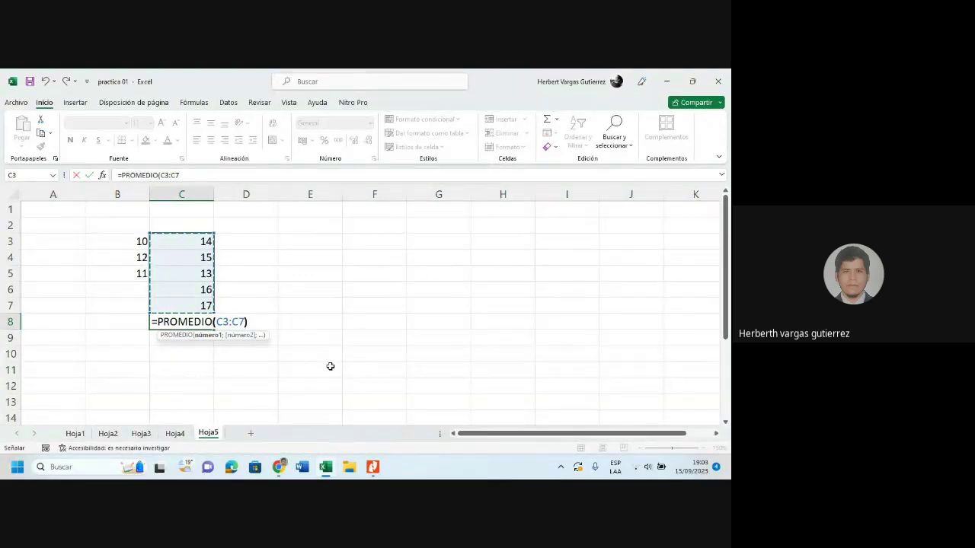
type(")")
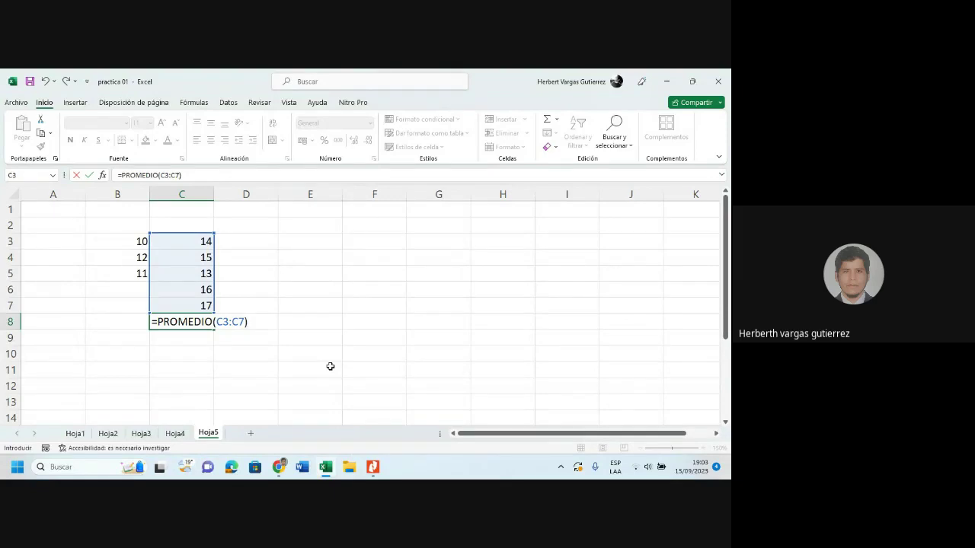
key("Return")
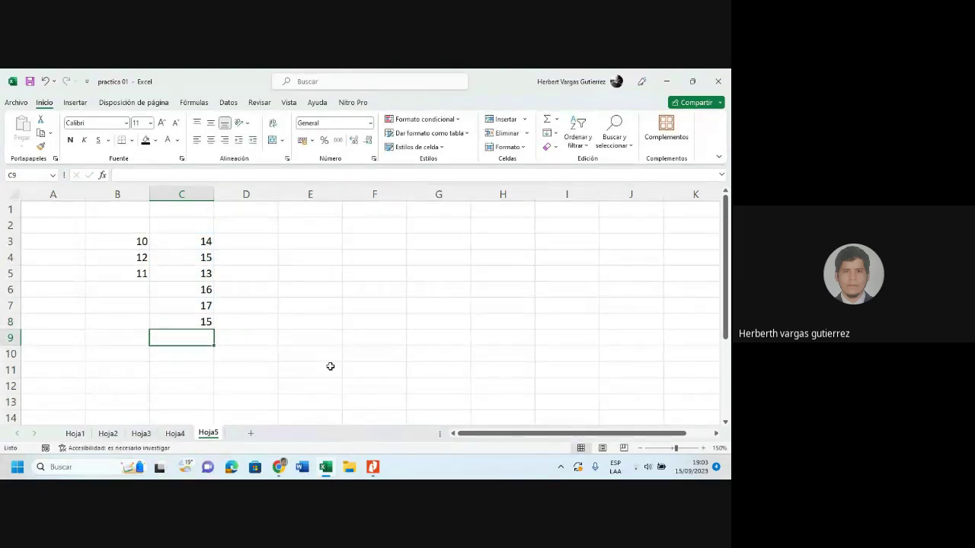
left_click(204, 324)
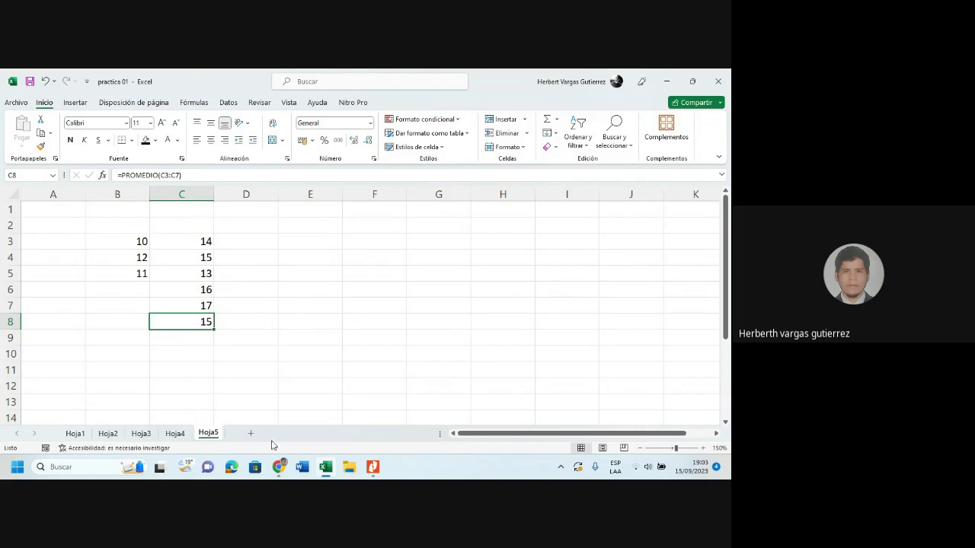
Check the participants' replies about the average in the Google Meet call chat and return to the Excel workbook
mouse_move(279, 464)
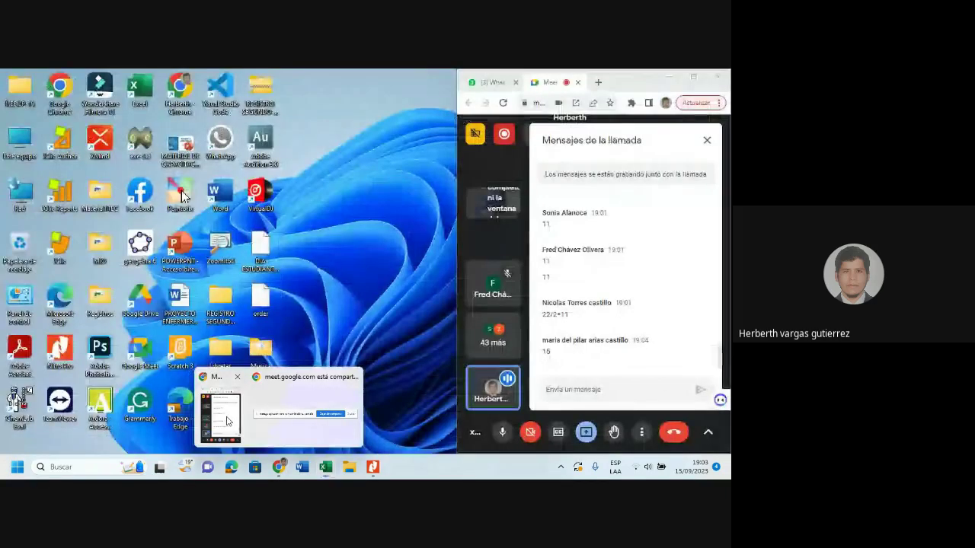
left_click(227, 421)
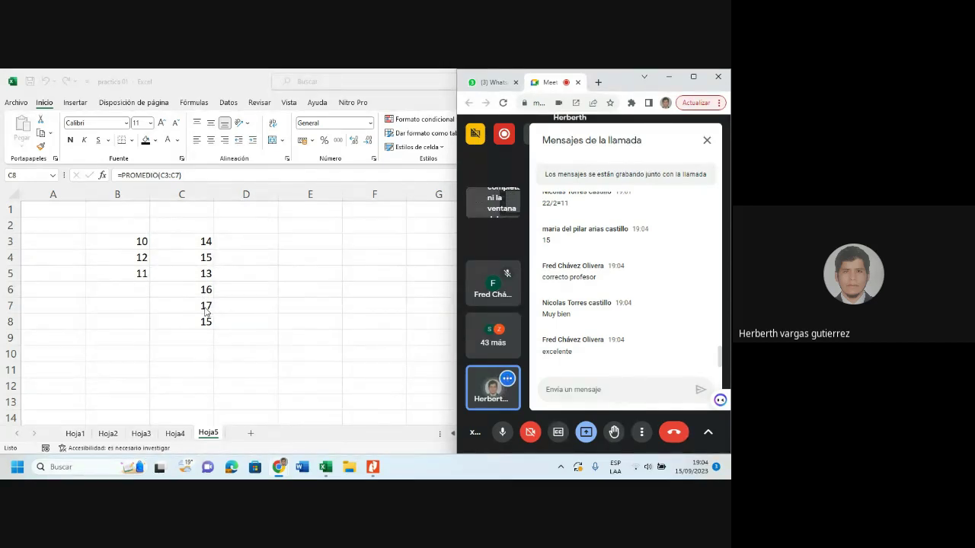
left_click(236, 245)
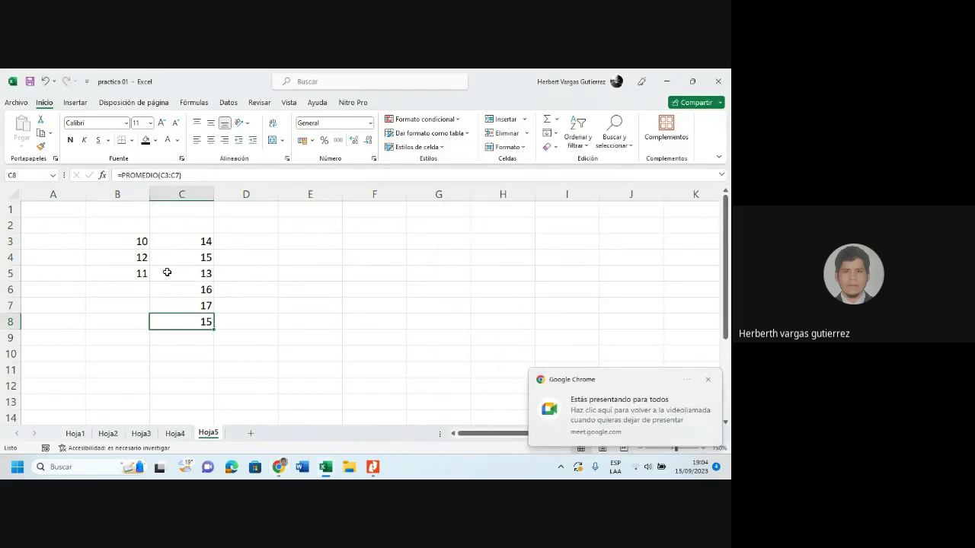
Clear the PROMEDIO formulas from cells B5 and C8
left_click(137, 274)
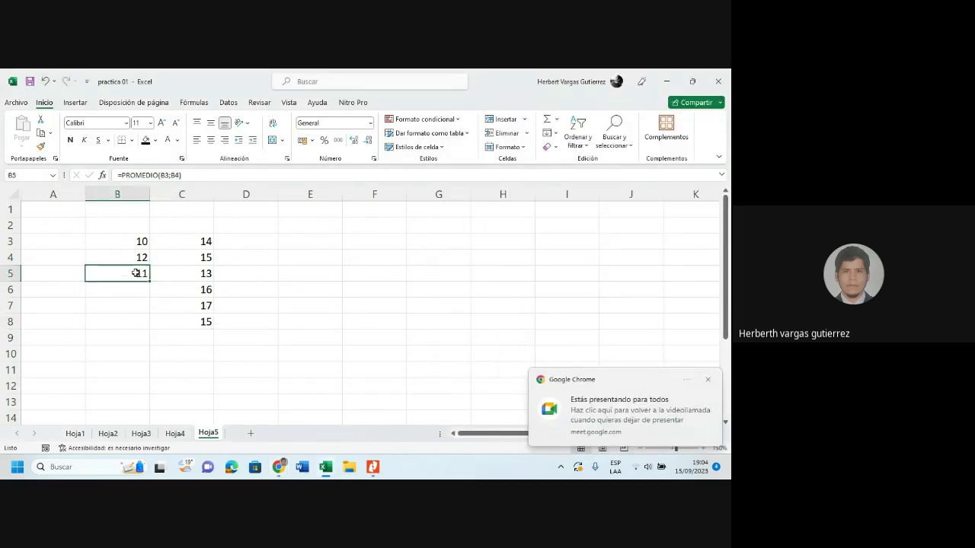
key("Delete")
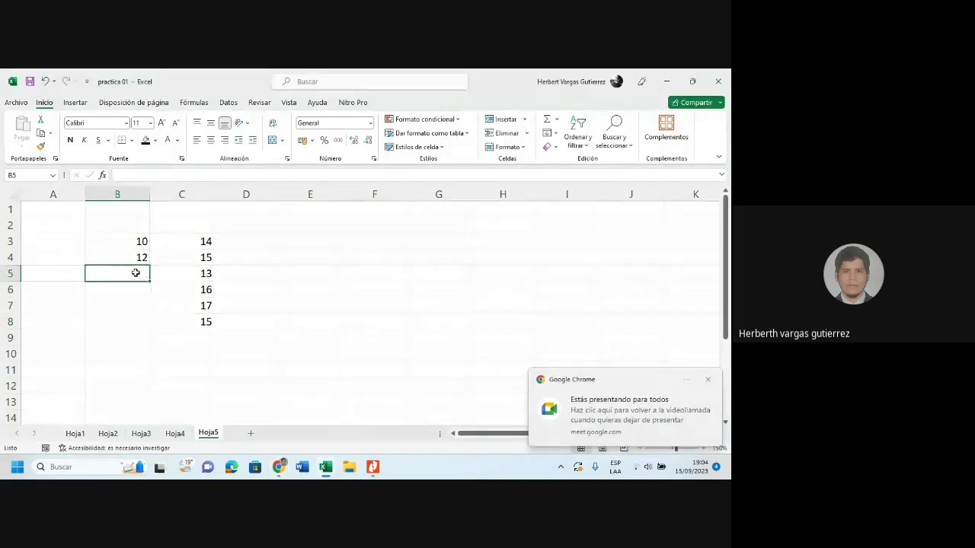
left_click(181, 320)
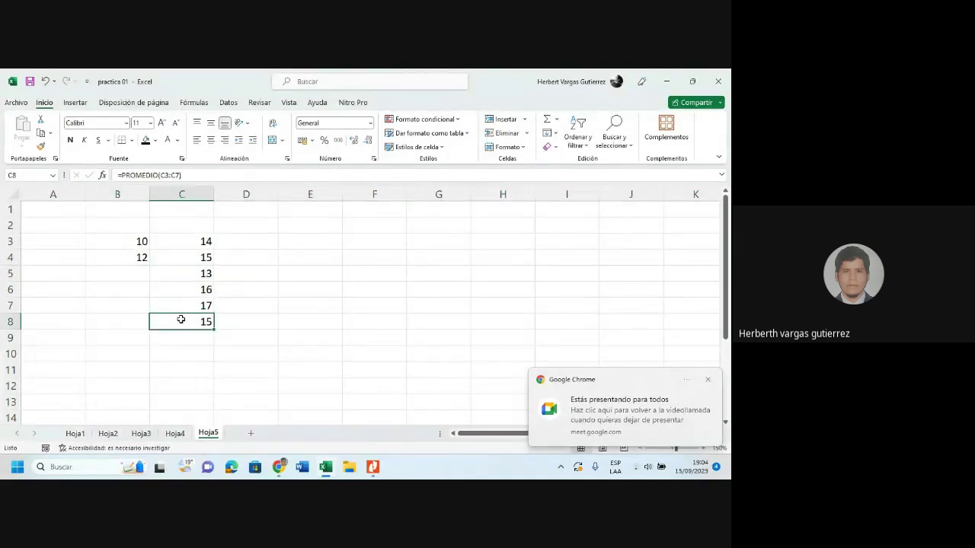
key("Delete")
Extend the column B numbers by entering 16, 18 and 14 in cells B5:B7
left_click(136, 273)
type("4")
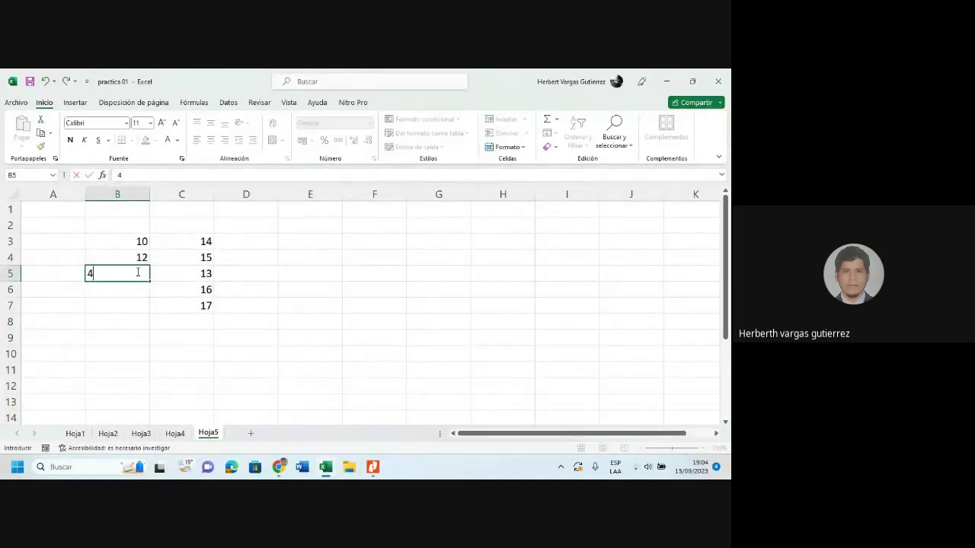
key("BackSpace")
type("16")
key("Tab")
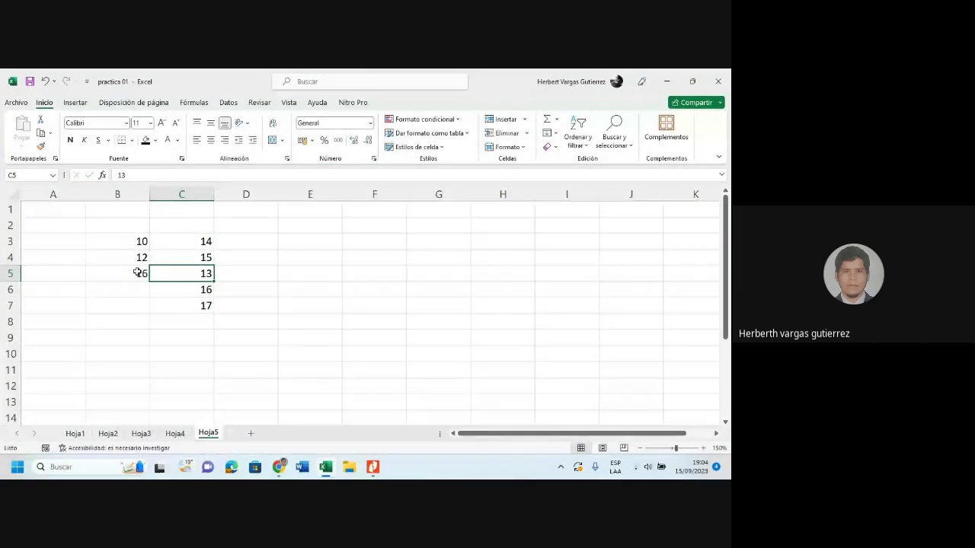
key("Return")
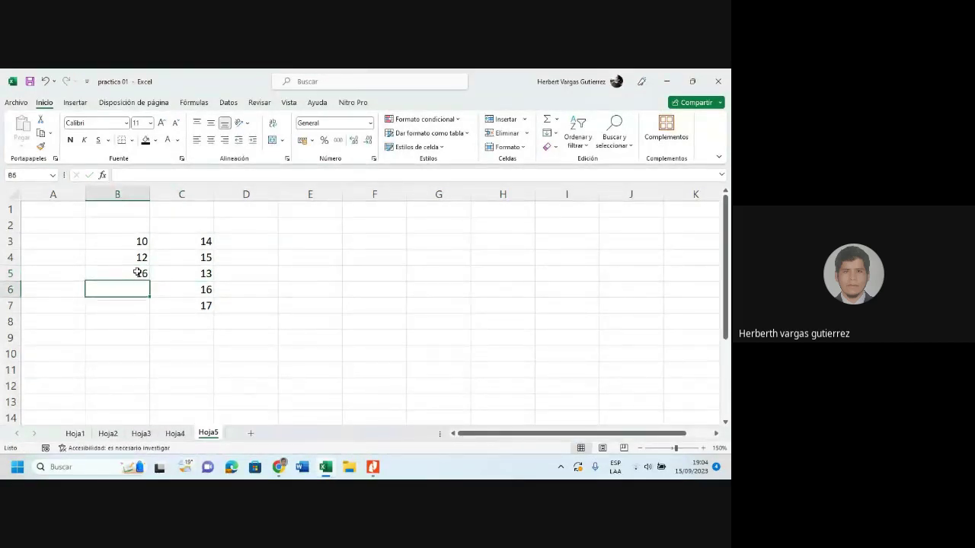
type("18")
key("Return")
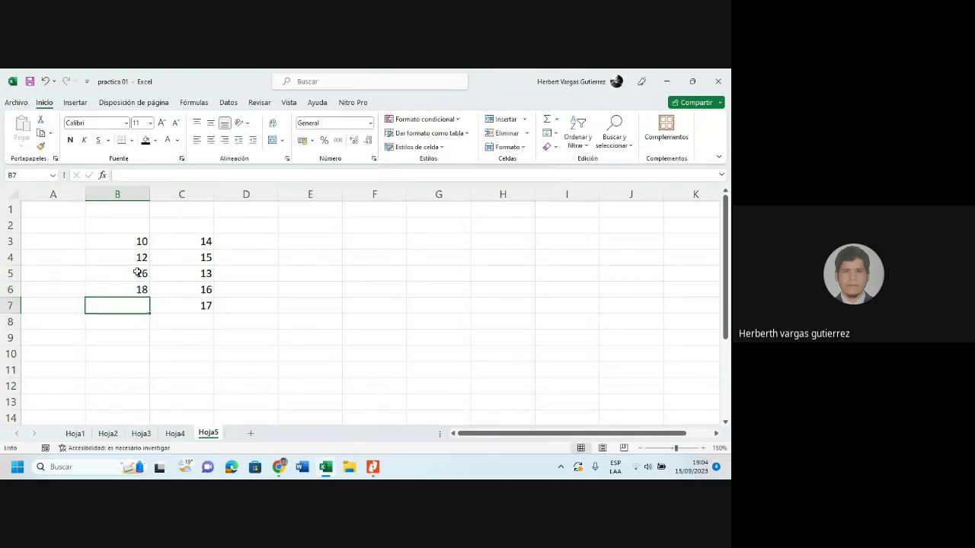
type("14")
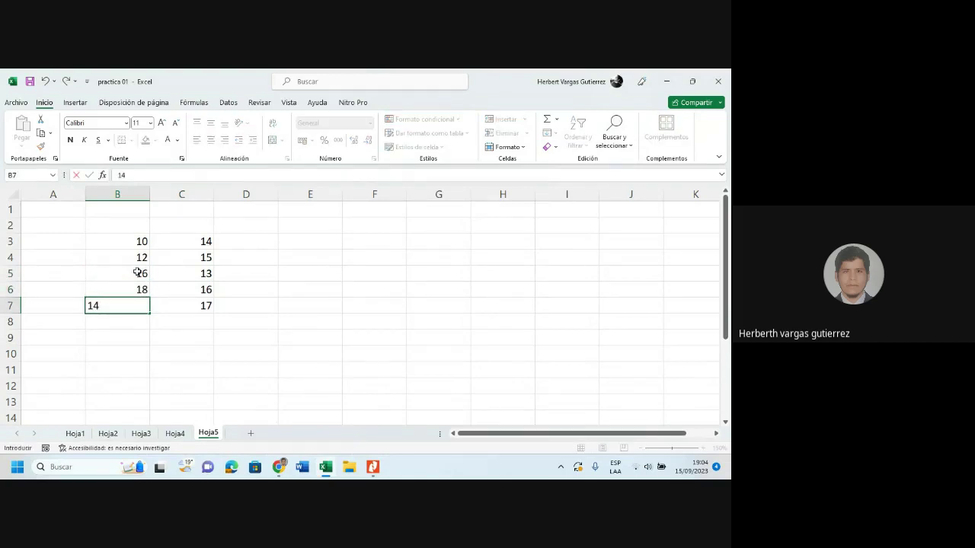
left_click(163, 333)
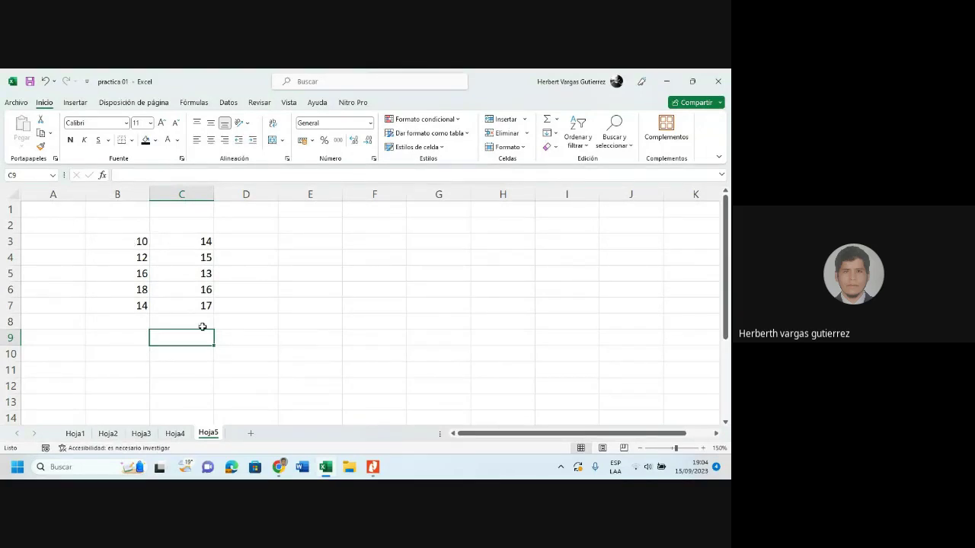
left_click_drag(114, 322, 199, 322)
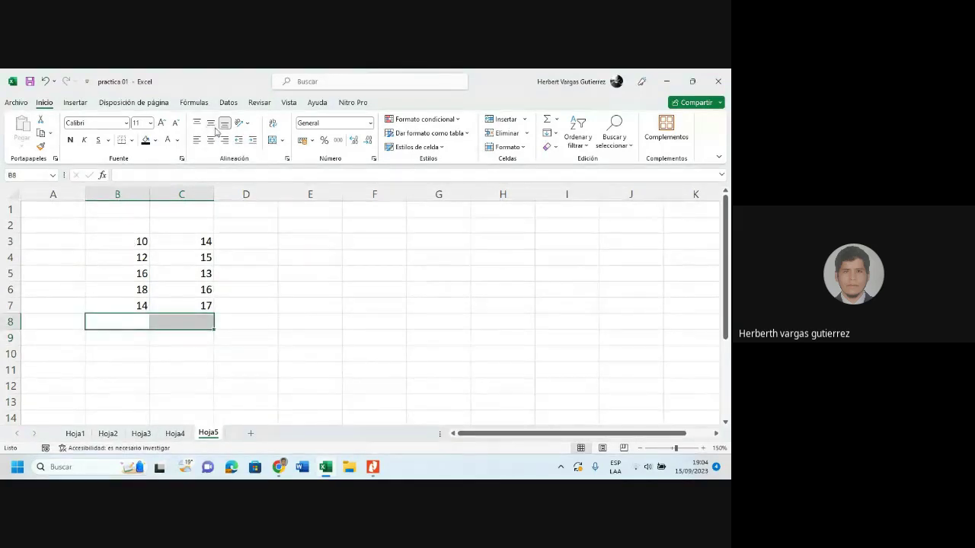
left_click(272, 141)
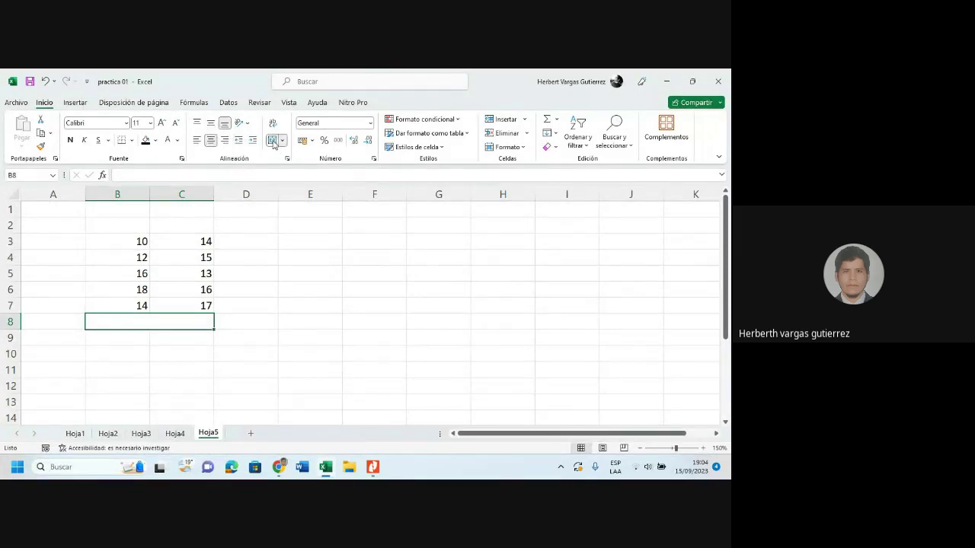
key("ctrl+z")
Enter the label PROMEDIO in cell B8 below the column B numbers
left_click(116, 318)
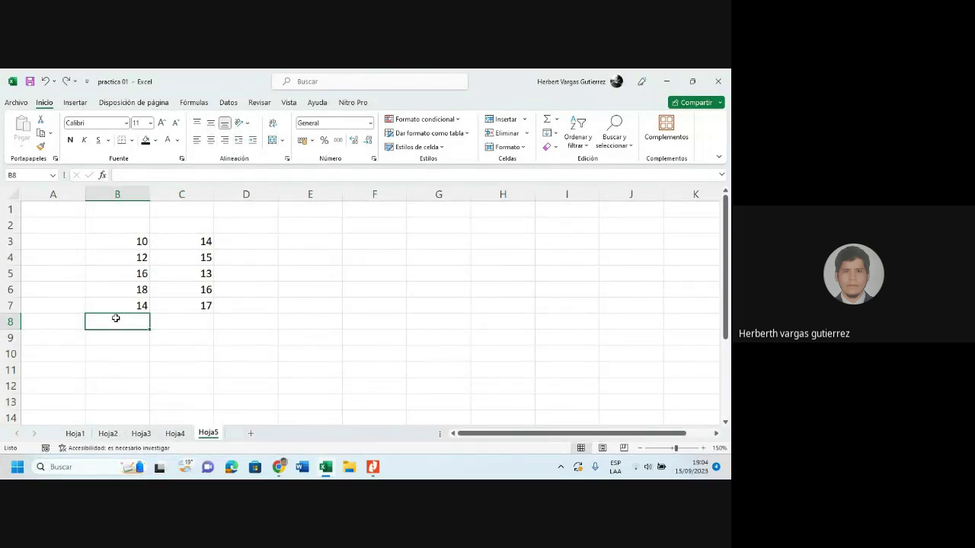
type("PRO")
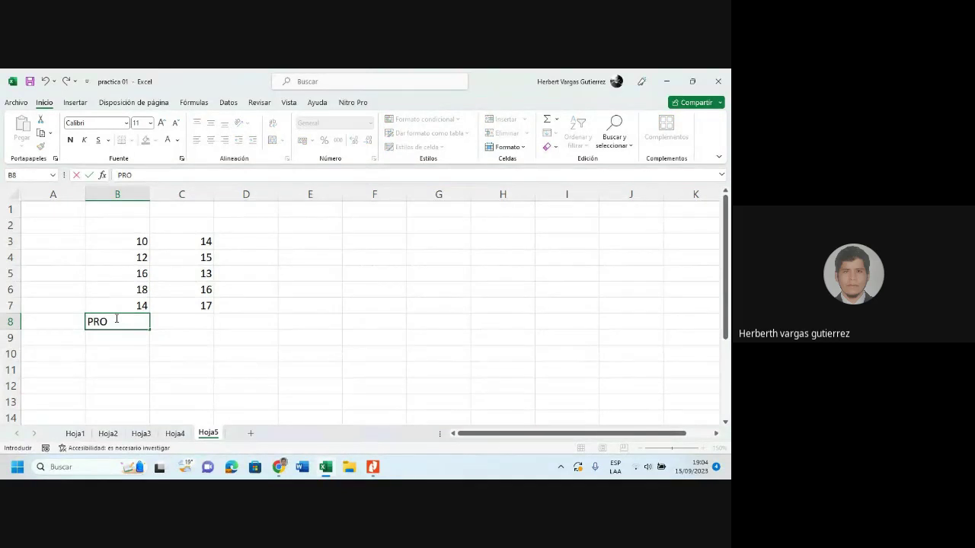
type("MEDIO")
Enter the formula =PROMEDIO(B3:C7) in C8 to average both columns of numbers
left_click(178, 323)
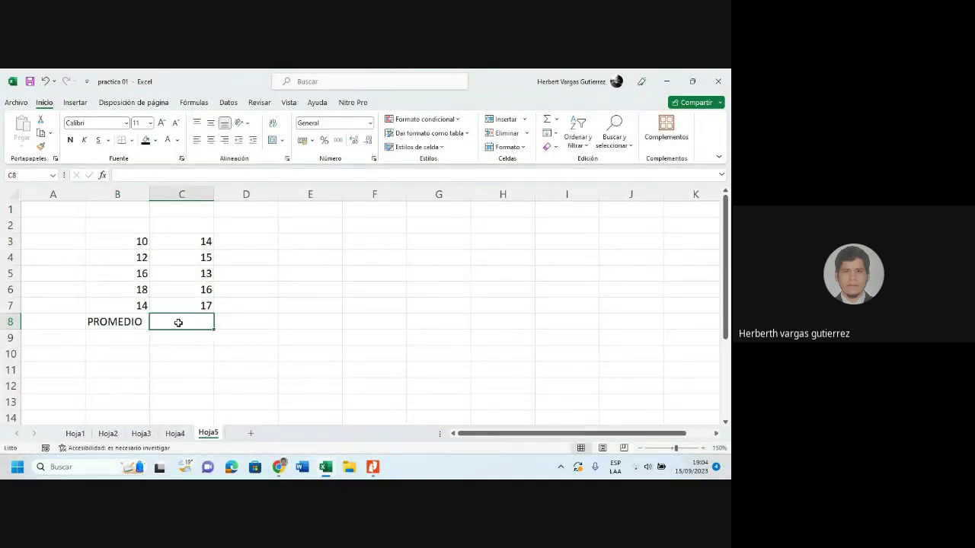
type("=")
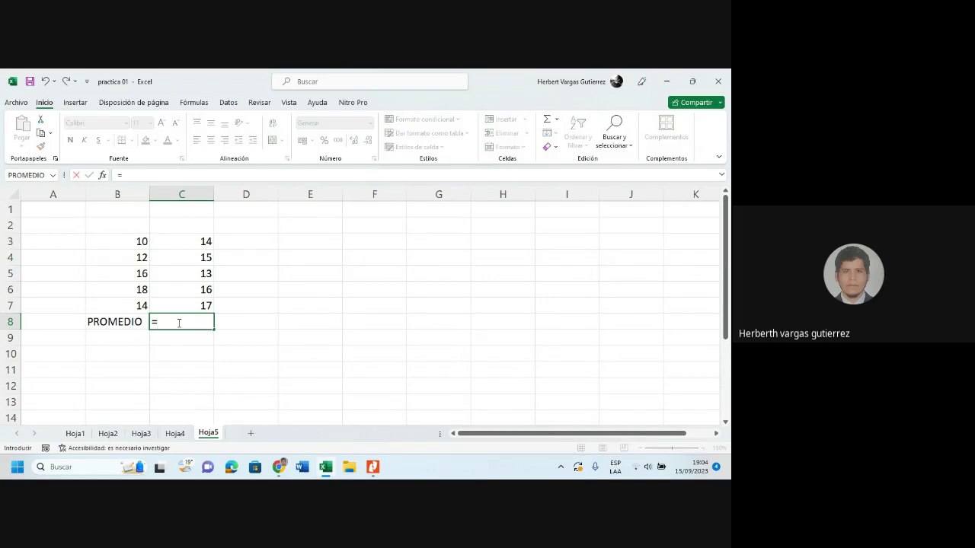
type("PRO")
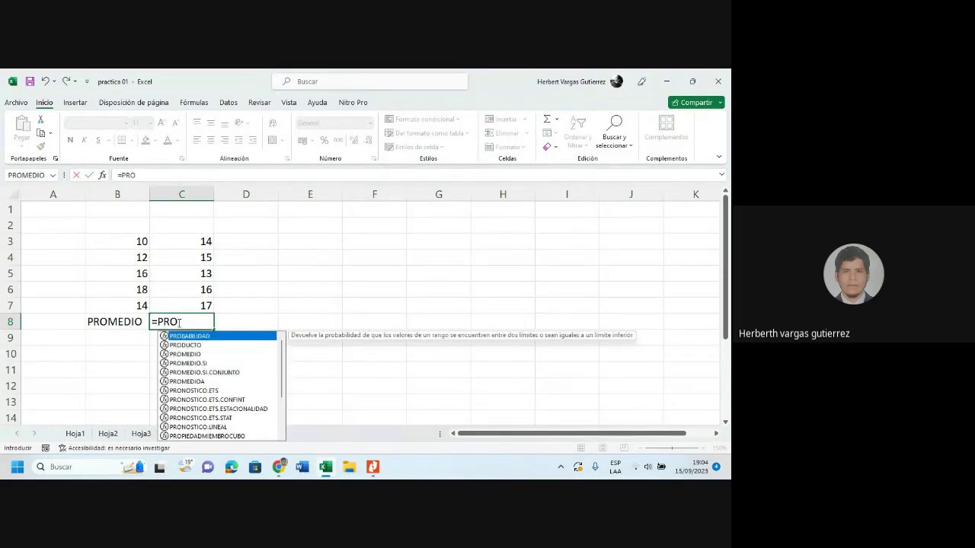
type("ME")
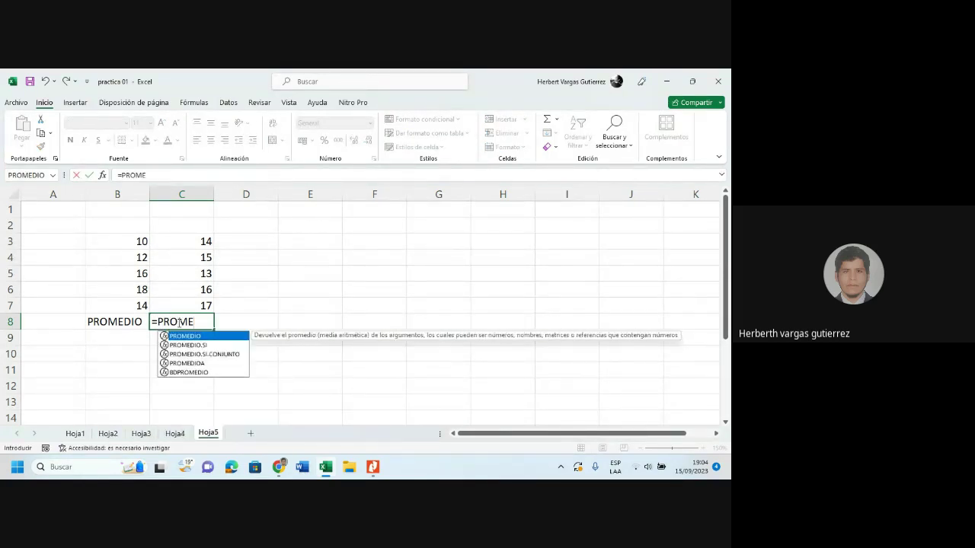
key("Tab")
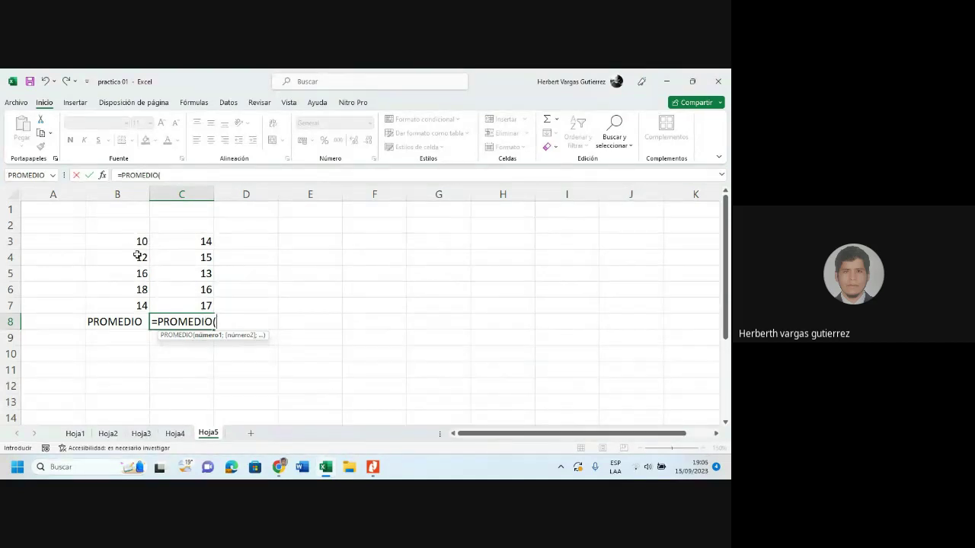
left_click_drag(132, 241, 189, 298)
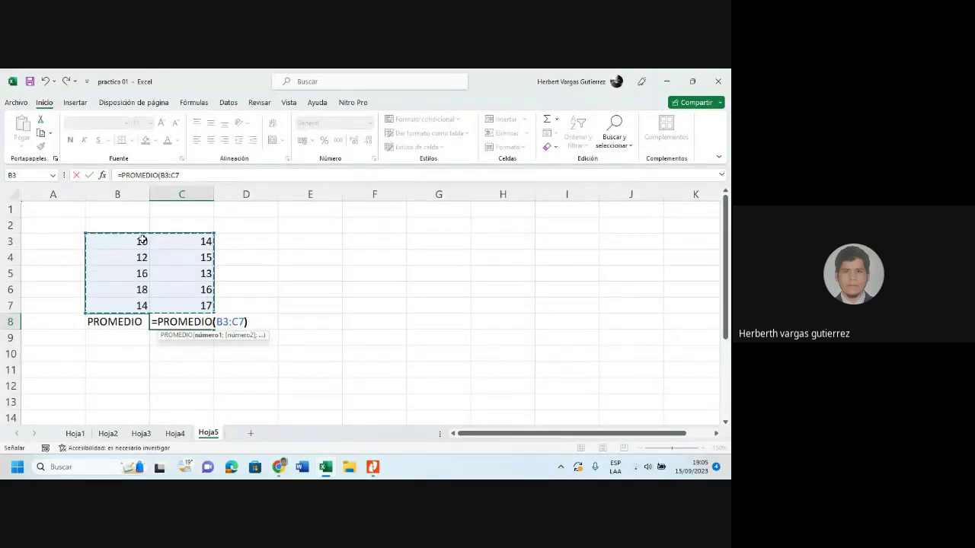
type(")")
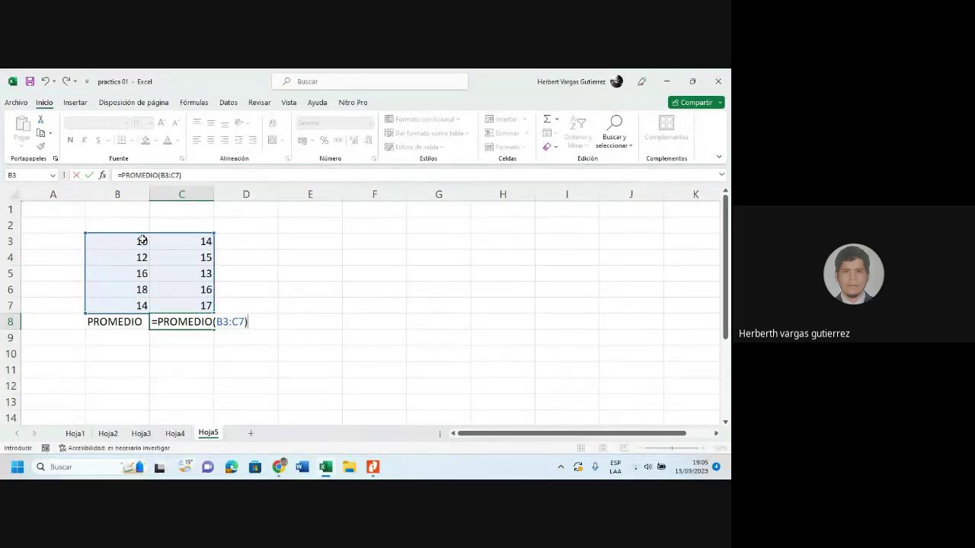
key("Return")
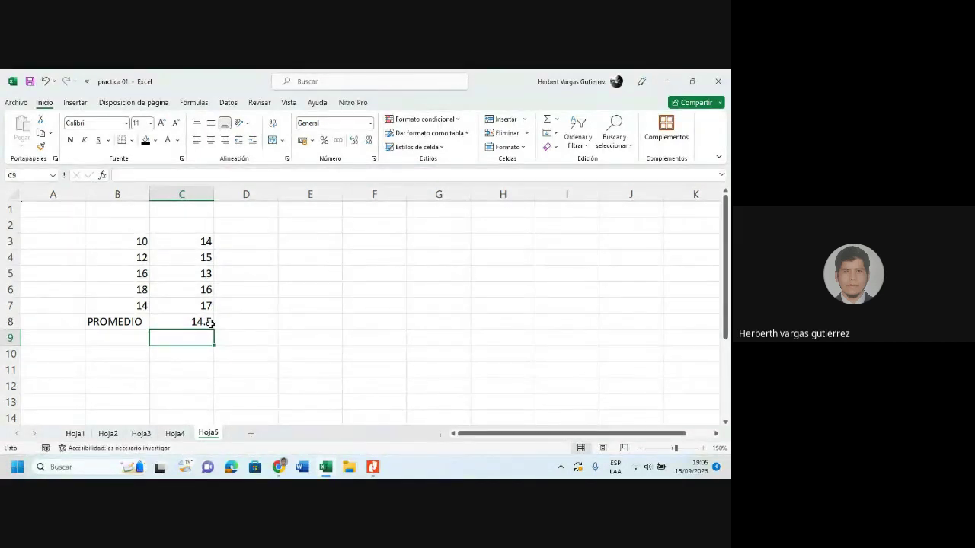
Enter the formula =SUMA(B3:C7) in E8 to total both columns of numbers
left_click(299, 319)
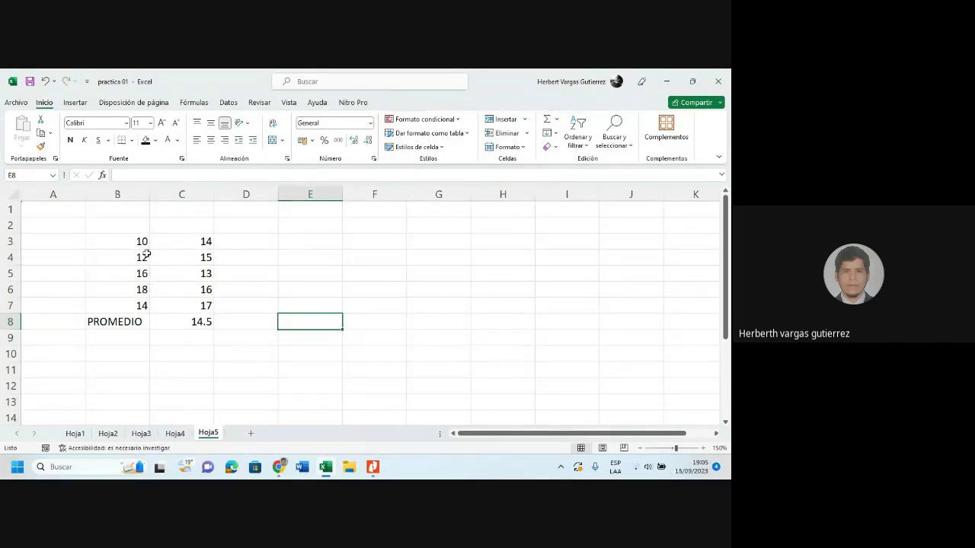
type("=SUM")
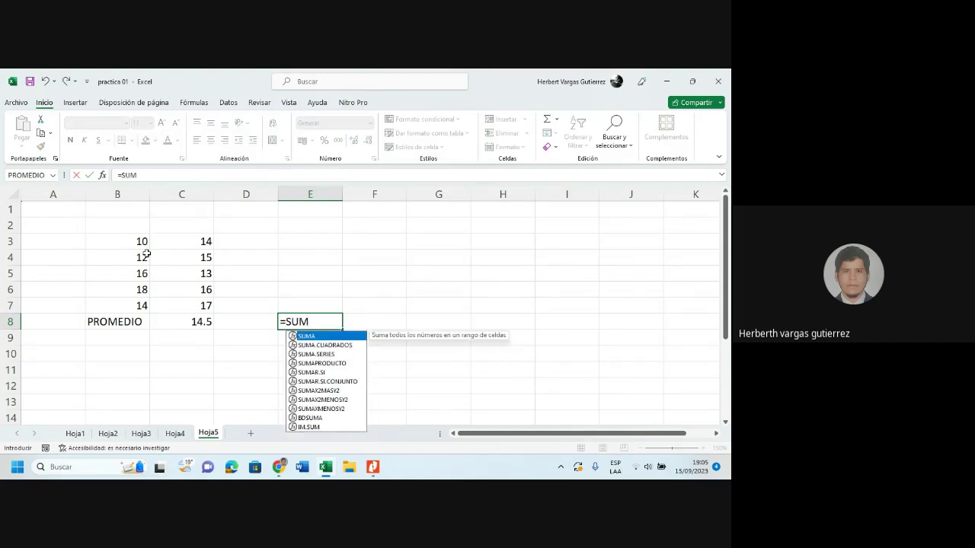
key("Tab")
left_click_drag(141, 240, 192, 301)
key("Return")
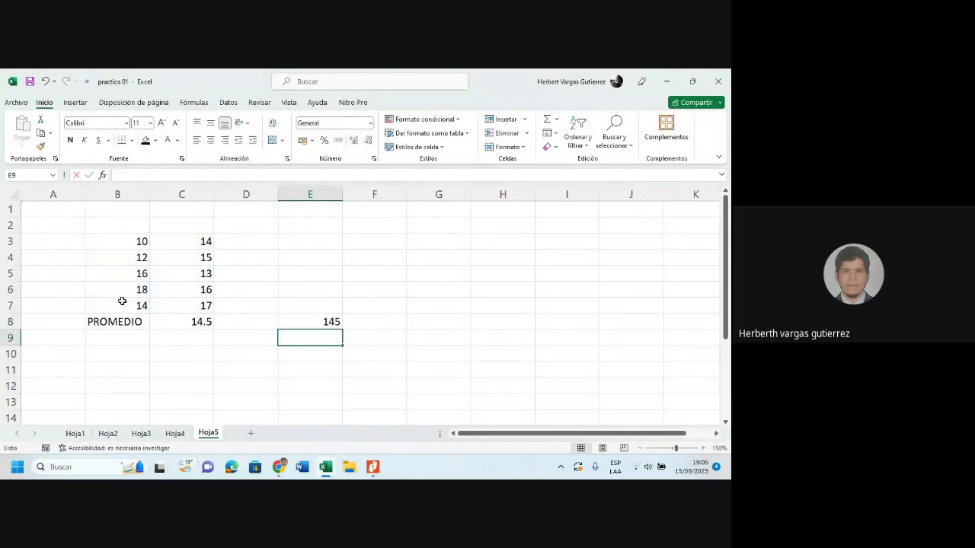
Enter the formula =CONTAR(B3:C7) in E9 to count the numbers in both columns
type("=CONT")
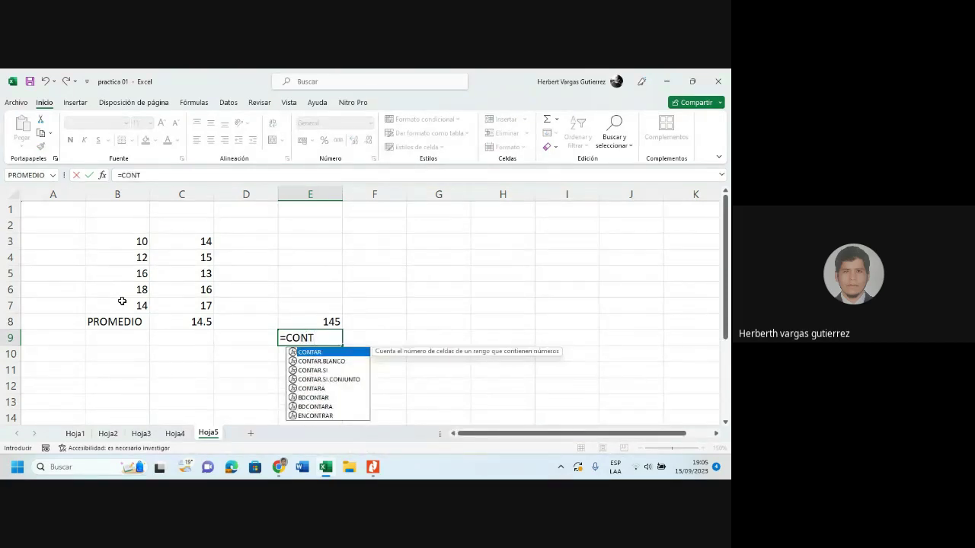
key("Tab")
left_click_drag(134, 241, 197, 302)
key("Return")
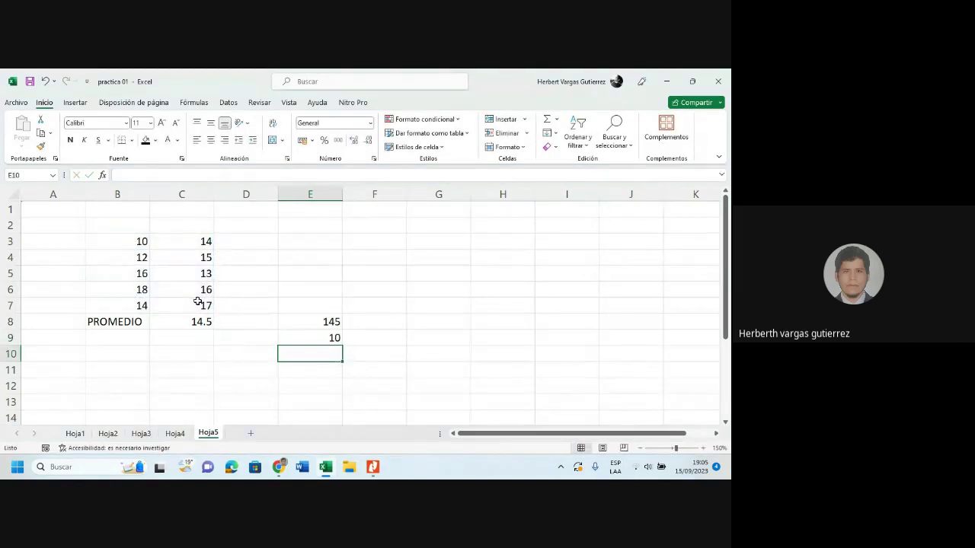
Enter the formula =E8/E9 in F8 to calculate the average manually from the sum and count
left_click(321, 323)
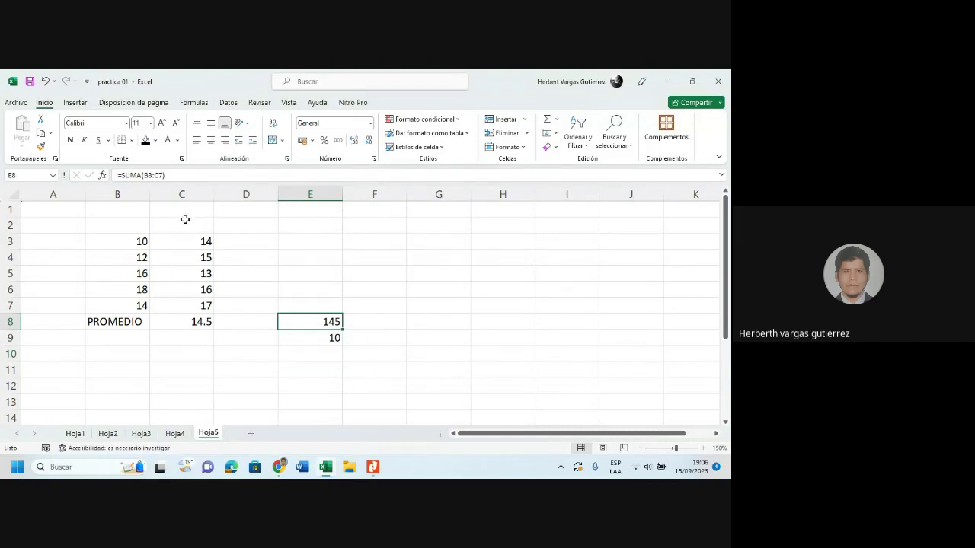
left_click(333, 337)
left_click(367, 323)
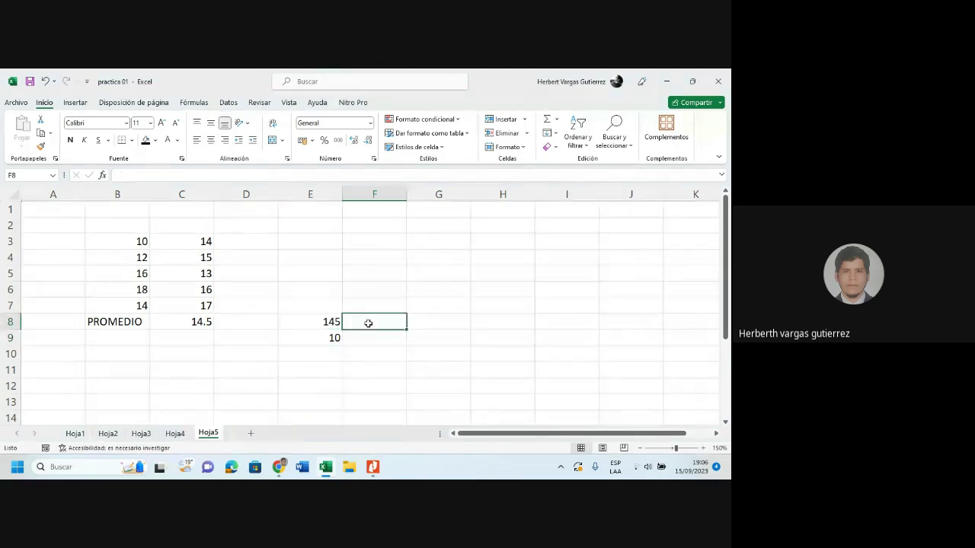
type("=")
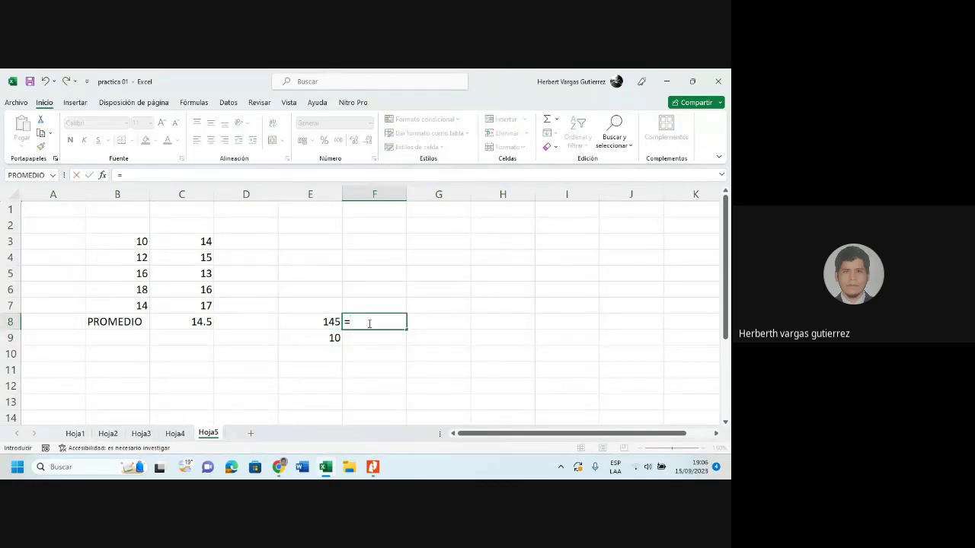
left_click(321, 321)
type("/")
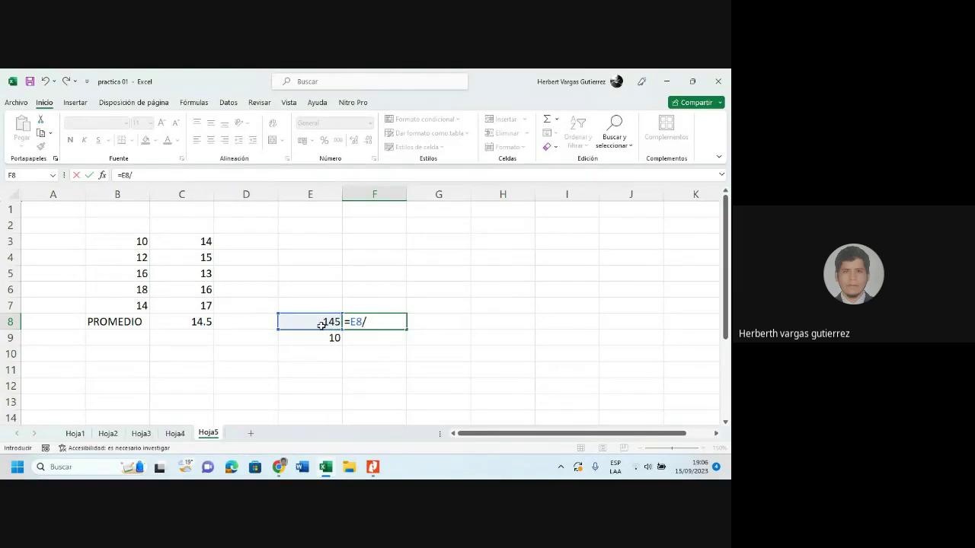
left_click(322, 338)
key("Return")
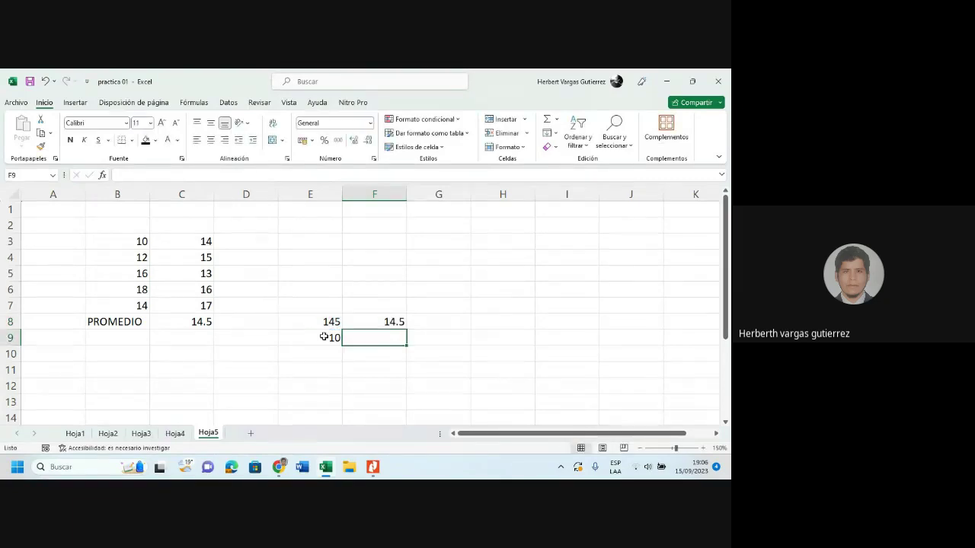
Compare the PROMEDIO formula in C8 with the manual average in F8 and its SUMA and CONTAR formulas in E8:E9
left_click(393, 321)
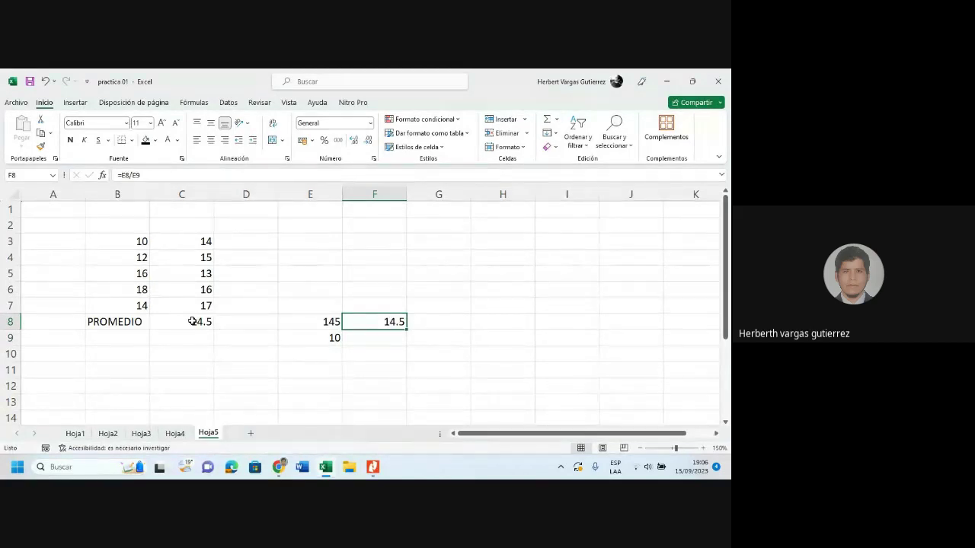
left_click(104, 321)
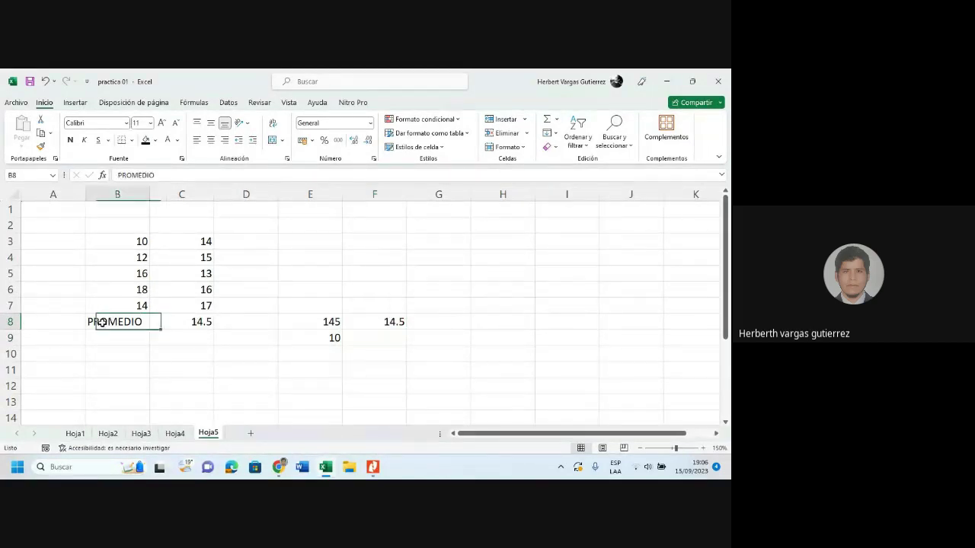
left_click(235, 357)
left_click_drag(299, 321, 364, 331)
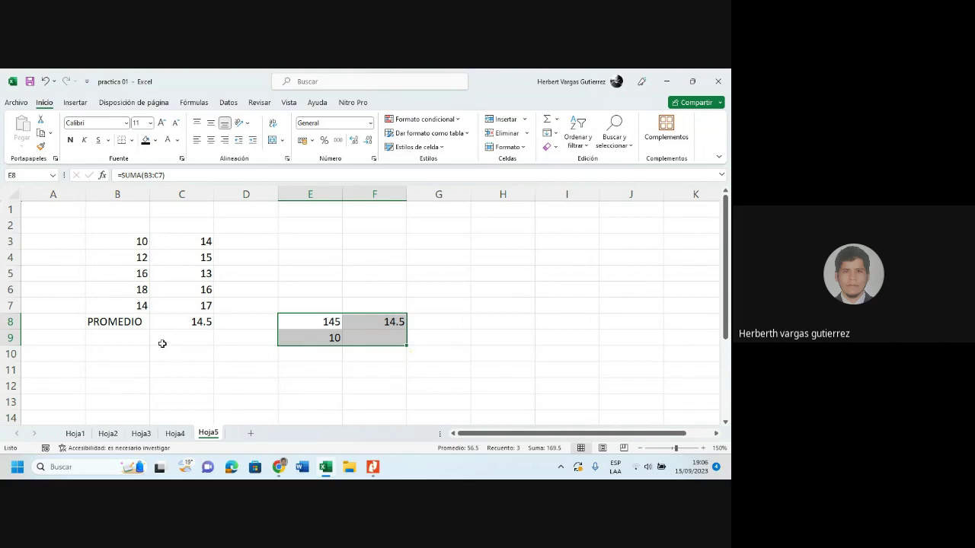
left_click(107, 320)
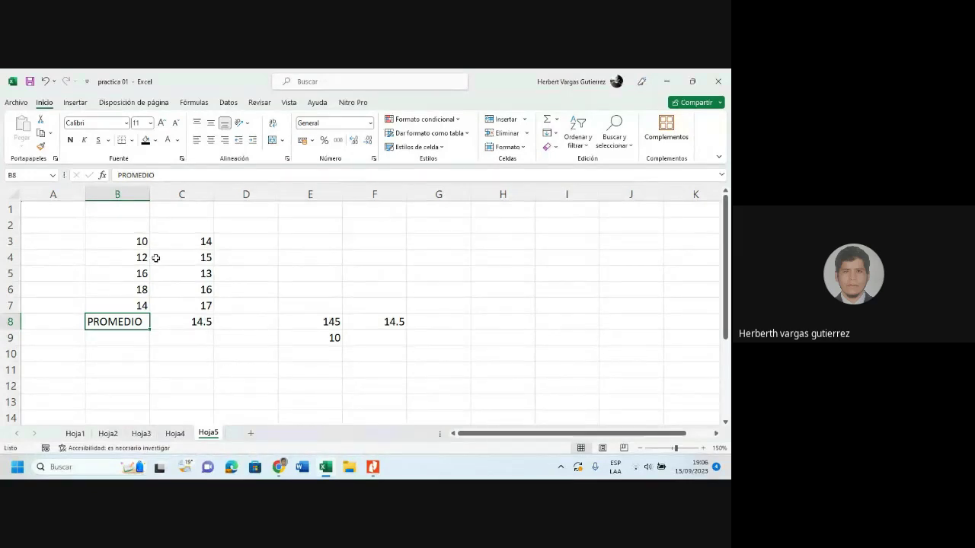
left_click(172, 323)
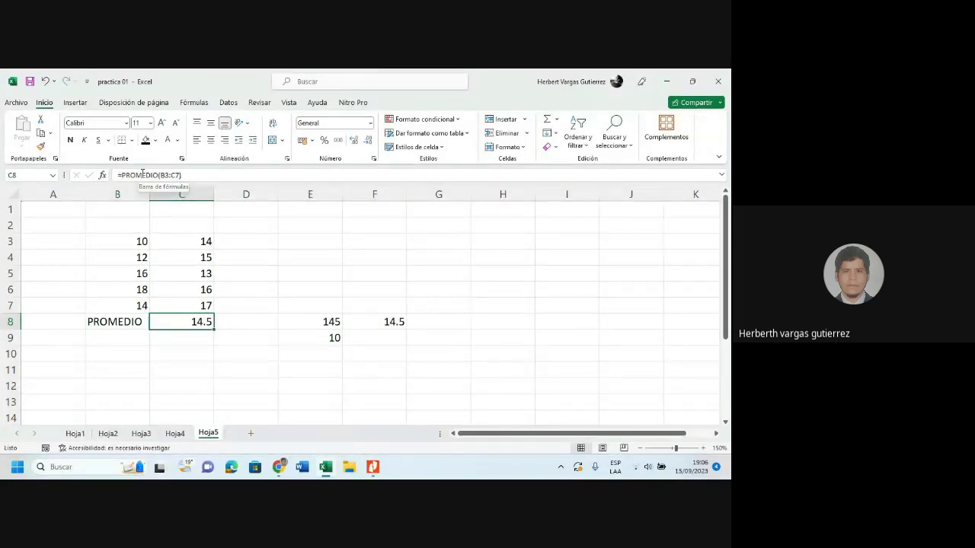
left_click(143, 174)
left_click(381, 326)
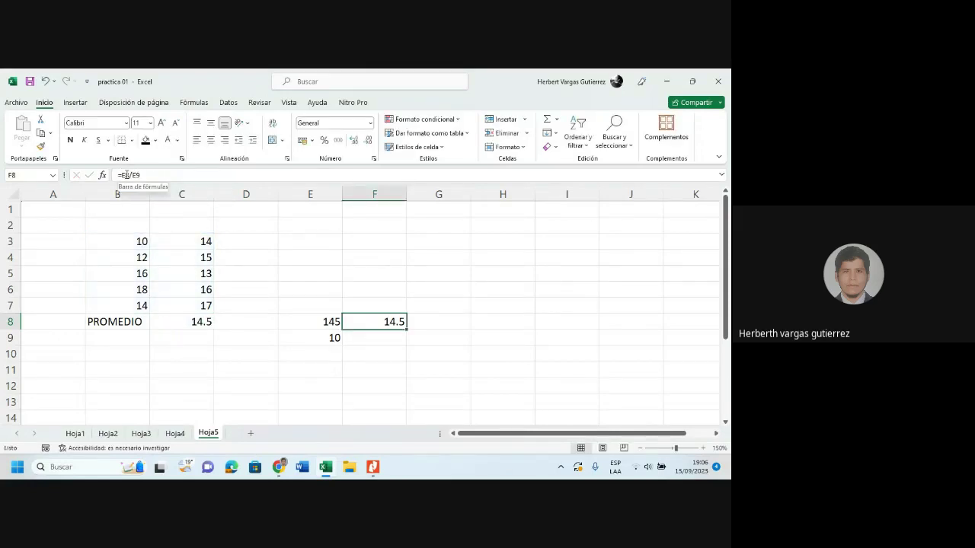
left_click(186, 321)
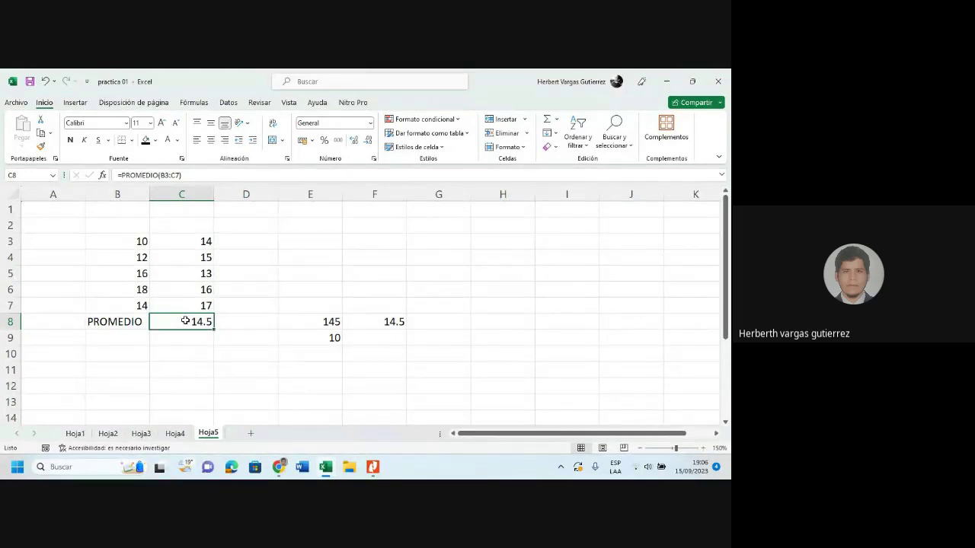
left_click(369, 322)
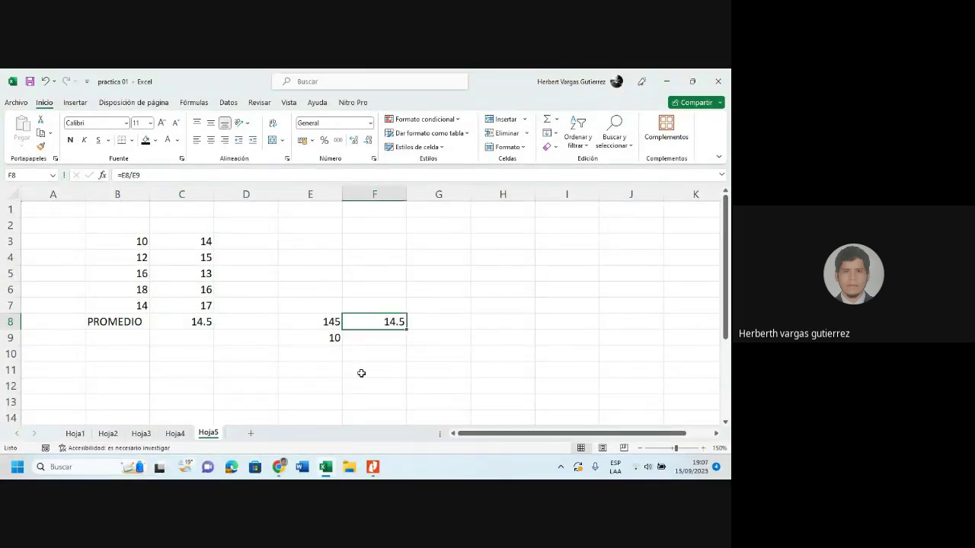
left_click(314, 322)
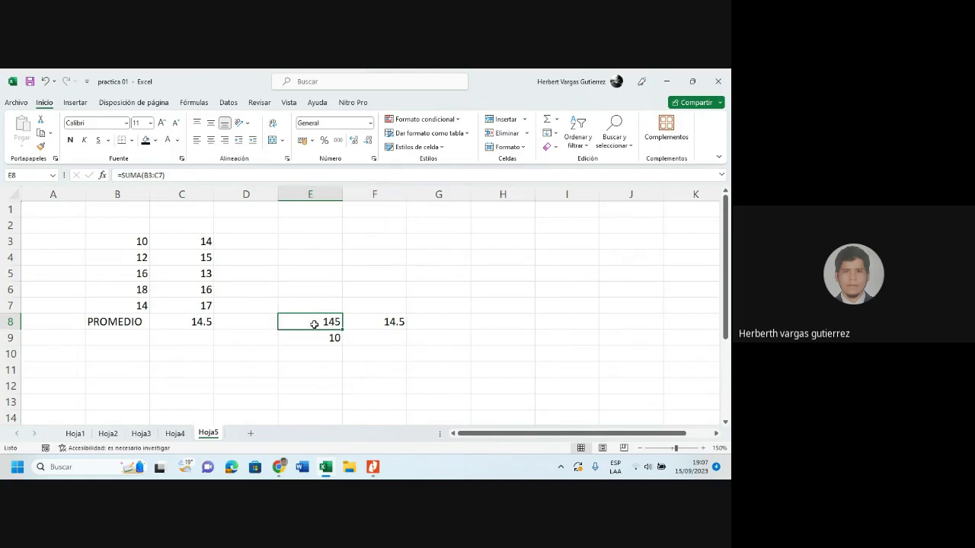
left_click(314, 335)
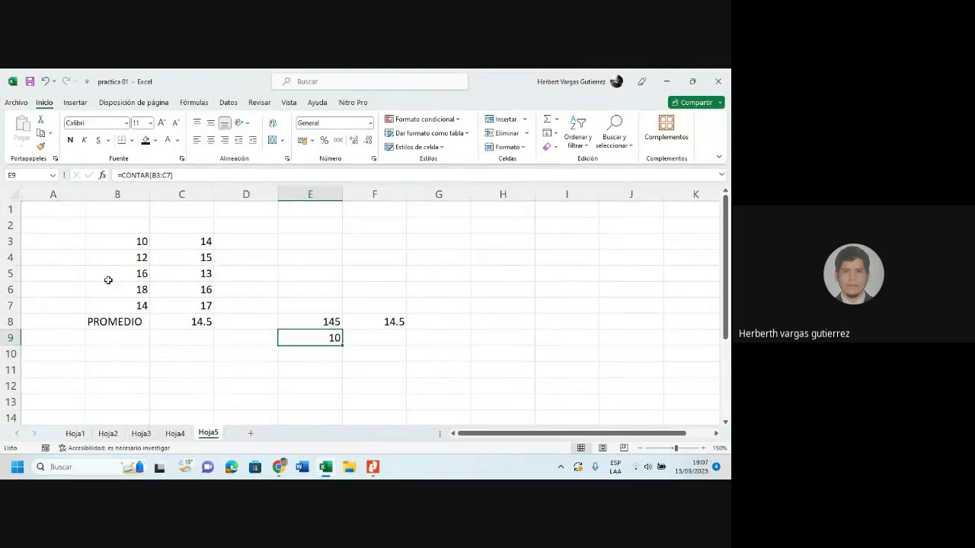
left_click_drag(304, 308, 403, 369)
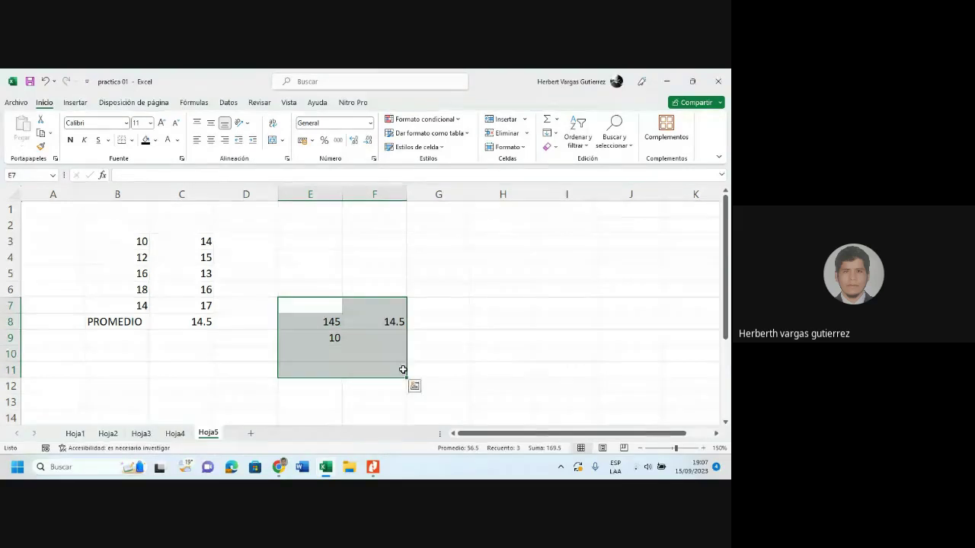
left_click(436, 340)
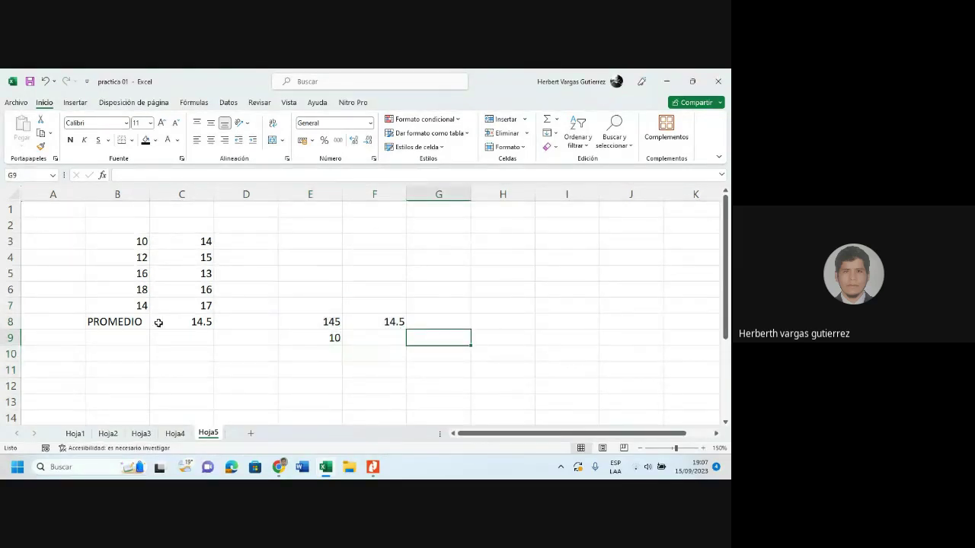
left_click(106, 322)
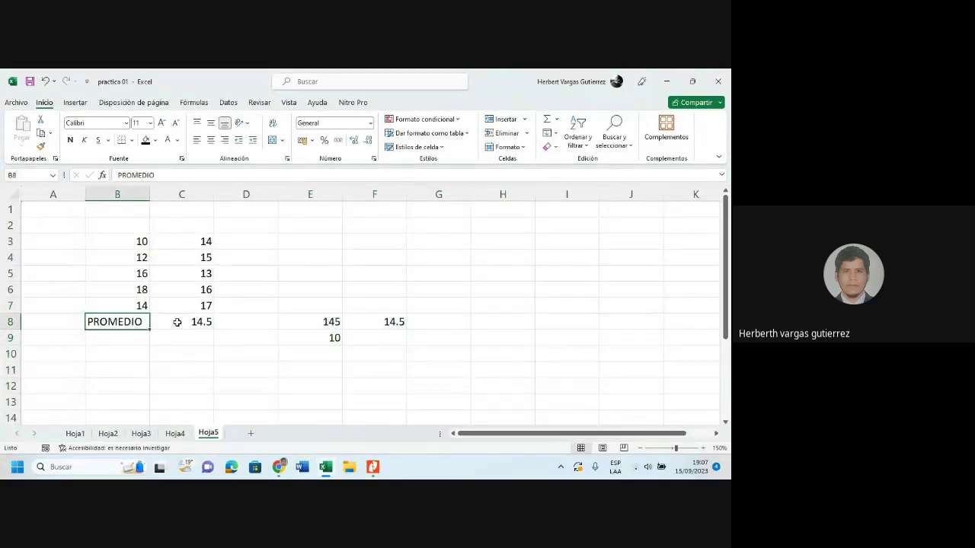
Review the average formulas in C8 and F8, and switch to the Google Meet call to read the chat messages
left_click(179, 322)
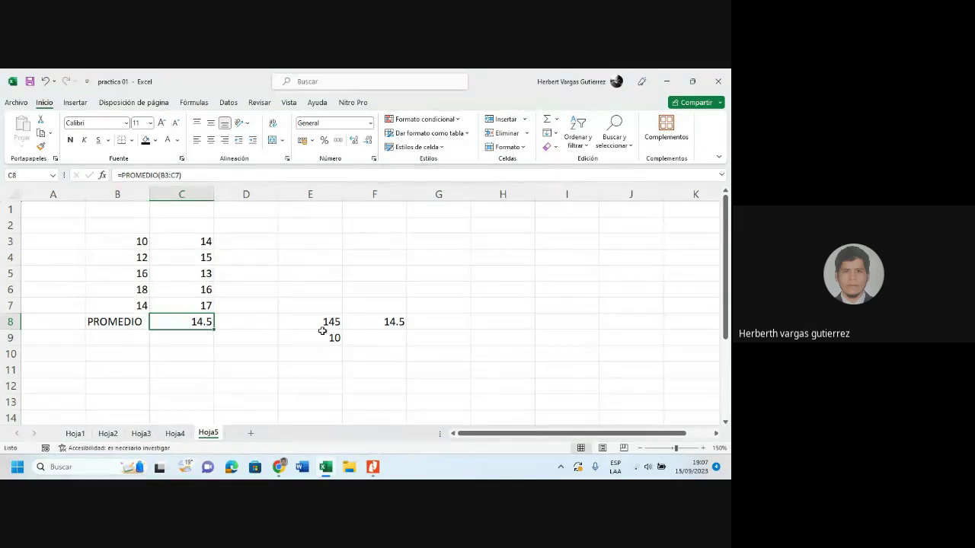
left_click(369, 325)
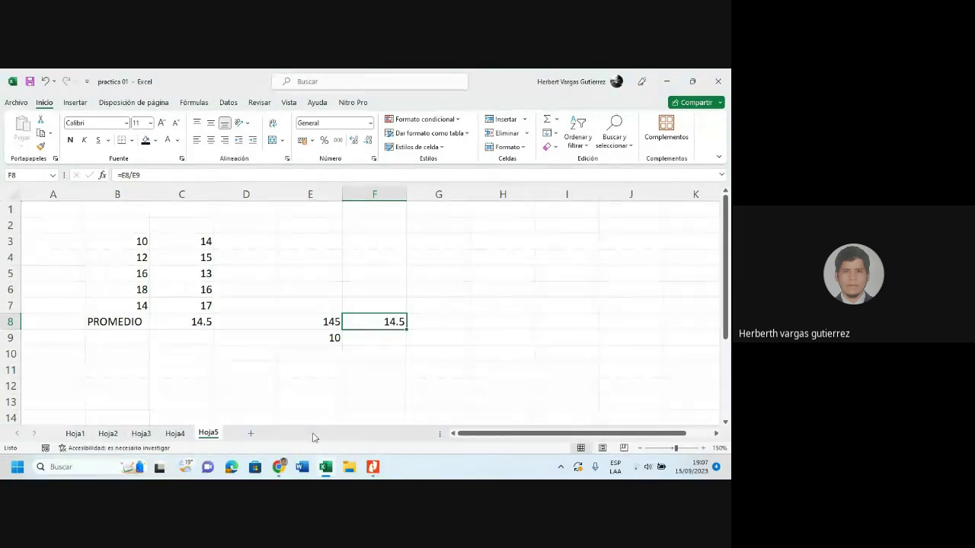
left_click(279, 467)
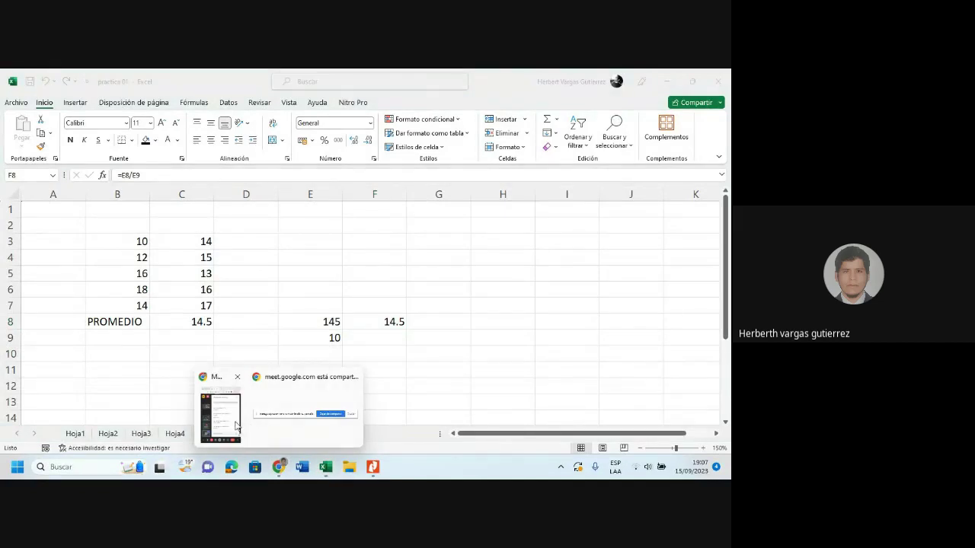
left_click(324, 441)
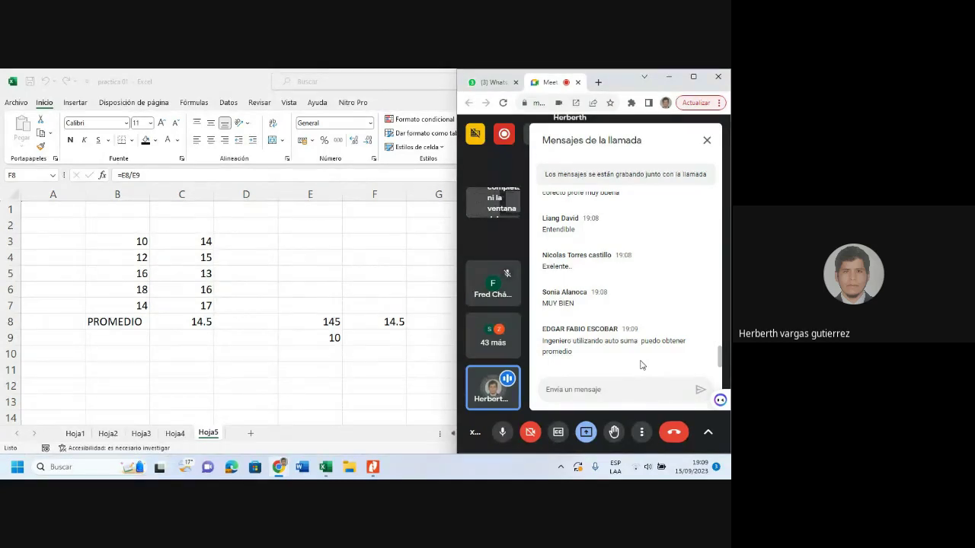
Switch back to the Excel workbook and inspect the formulas in F8 and E8 without changing them
double_click(312, 318)
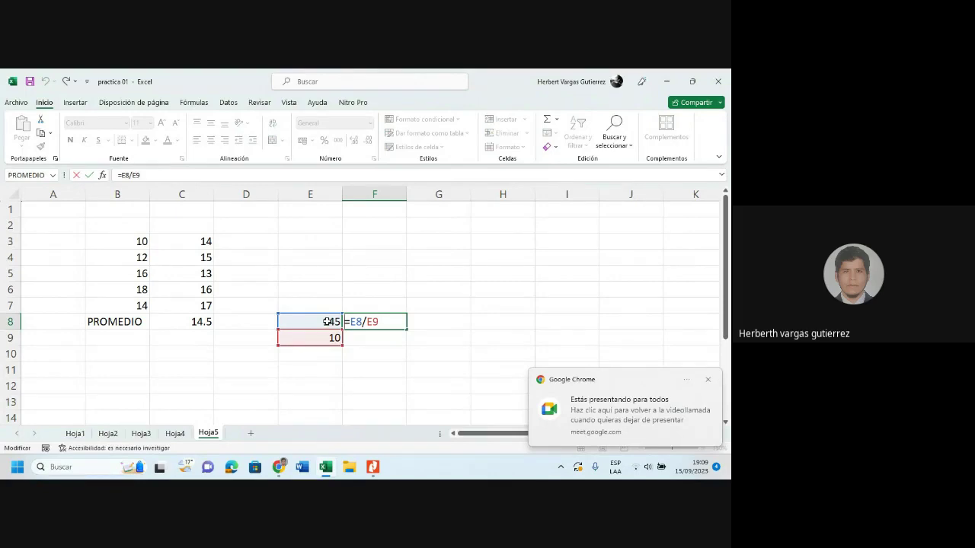
key("Escape")
double_click(328, 322)
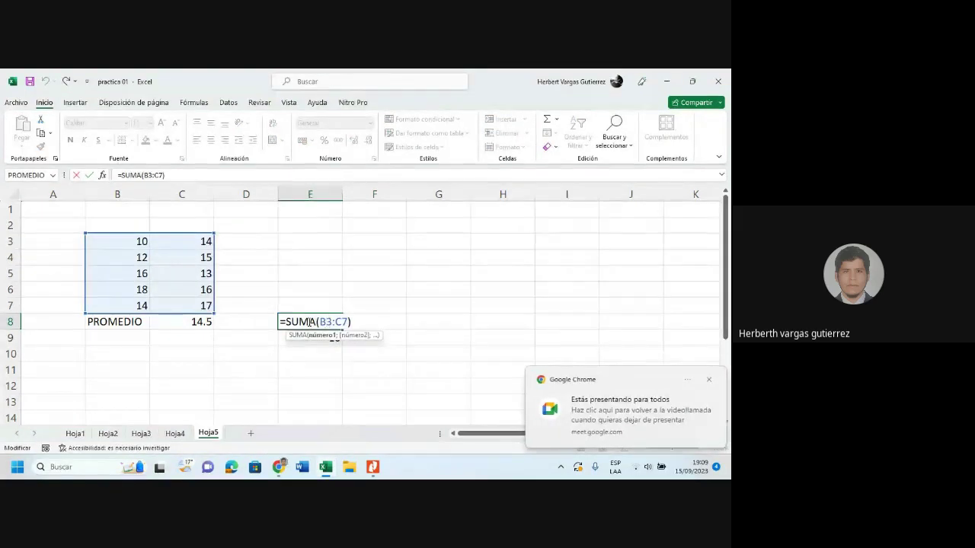
key("Escape")
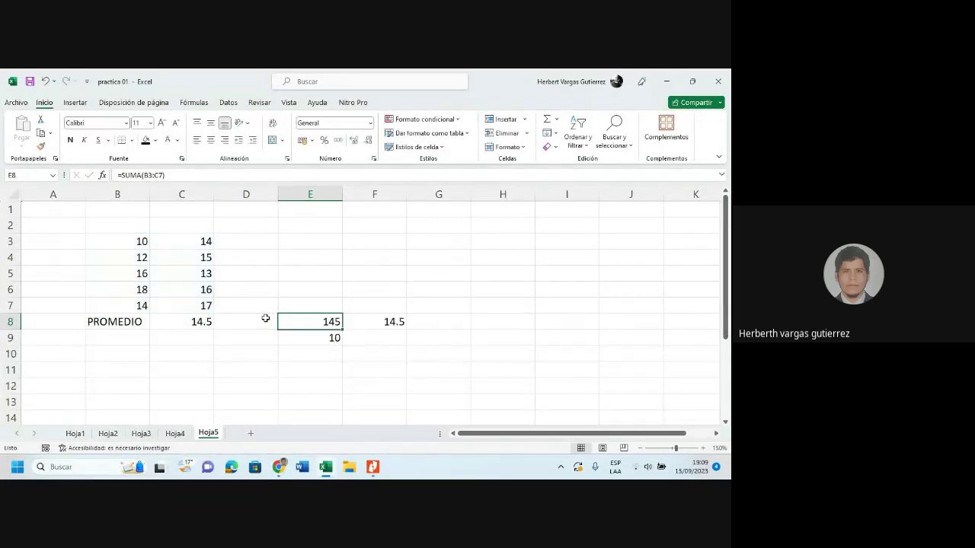
Enter the additional numbers 12 in E3 and 15 in E4
left_click(307, 243)
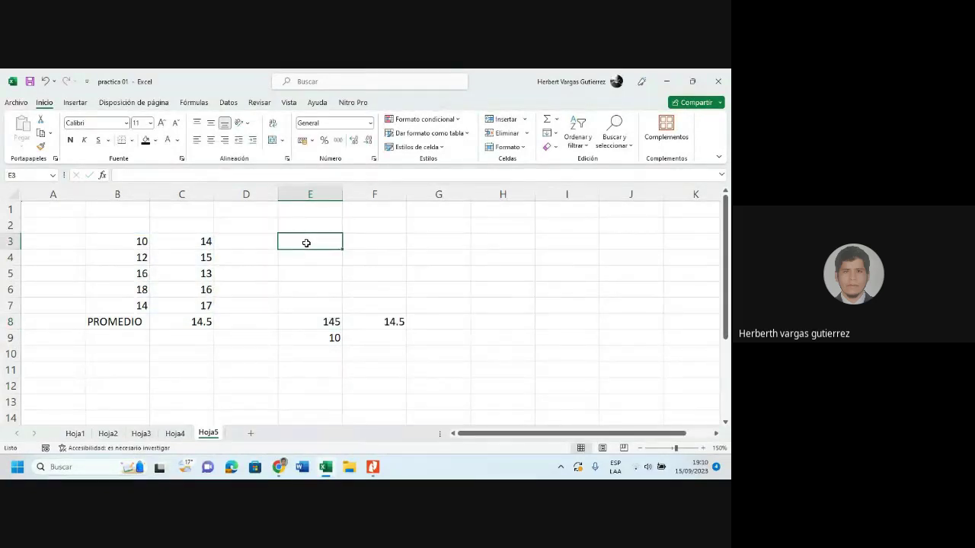
type("12")
key("Return")
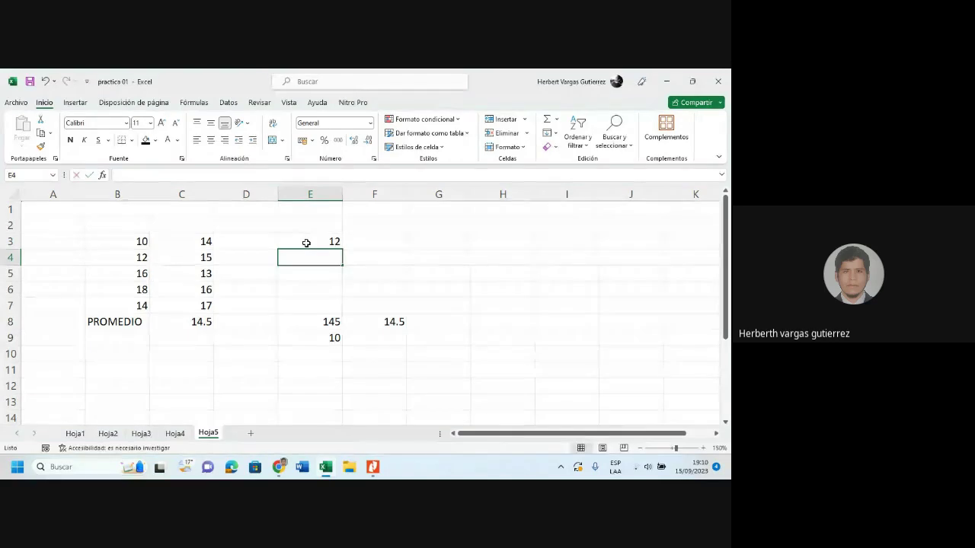
type("34")
key("BackSpace")
key("BackSpace")
type("15")
key("Return")
key("Return")
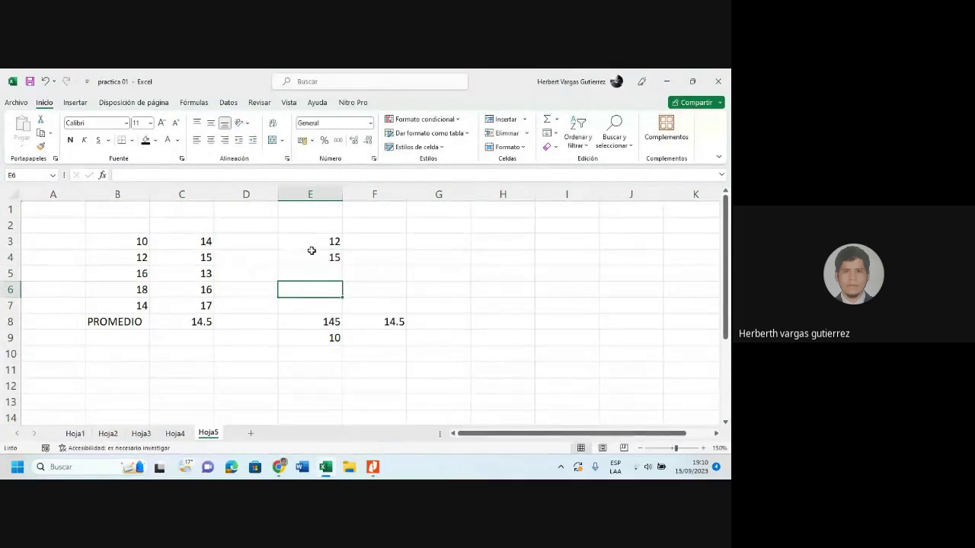
Change the formula in E8 to sum both ranges, B3:C7 and E3:E4, inside one SUMA function
double_click(320, 322)
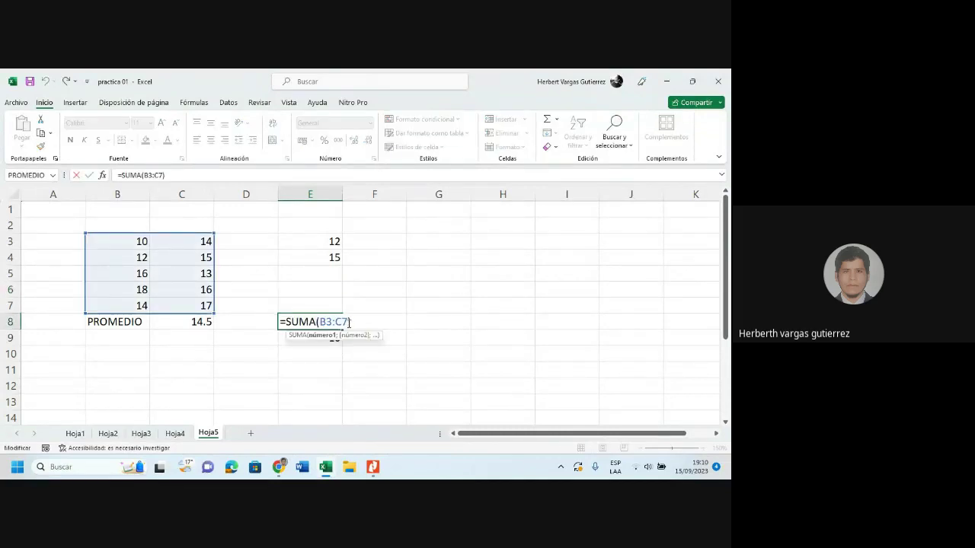
key("BackSpace")
key("BackSpace")
key("BackSpace")
key("BackSpace")
key("BackSpace")
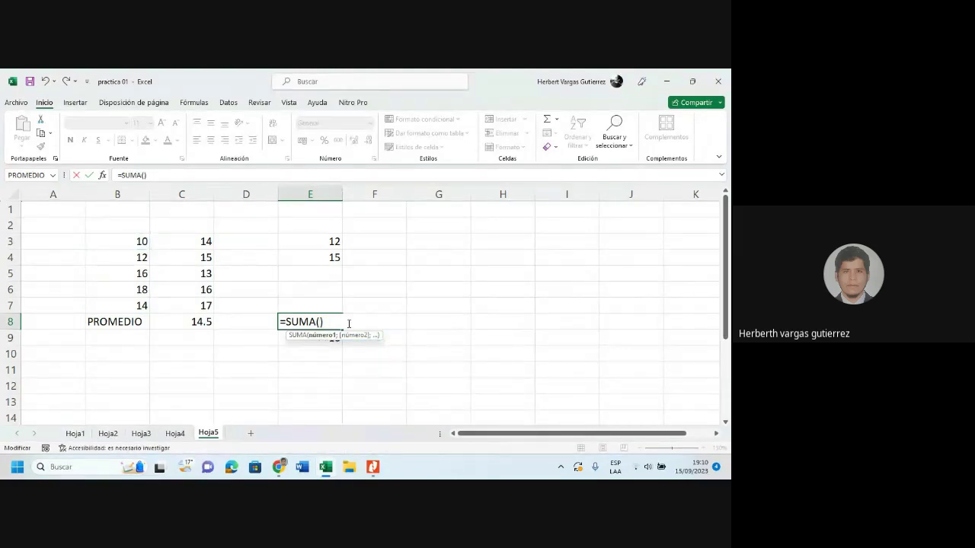
left_click_drag(141, 242, 187, 303)
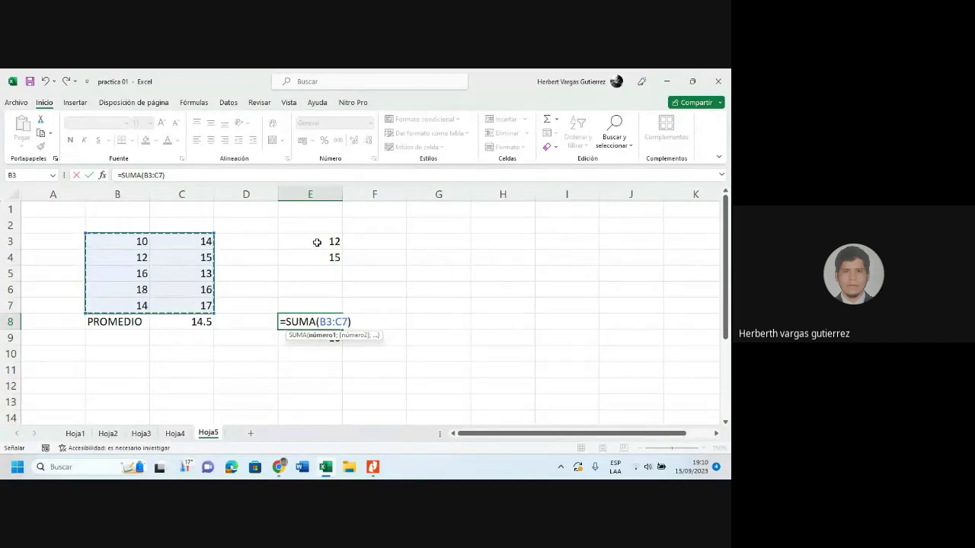
type(";")
left_click_drag(317, 242, 311, 257)
key("Return")
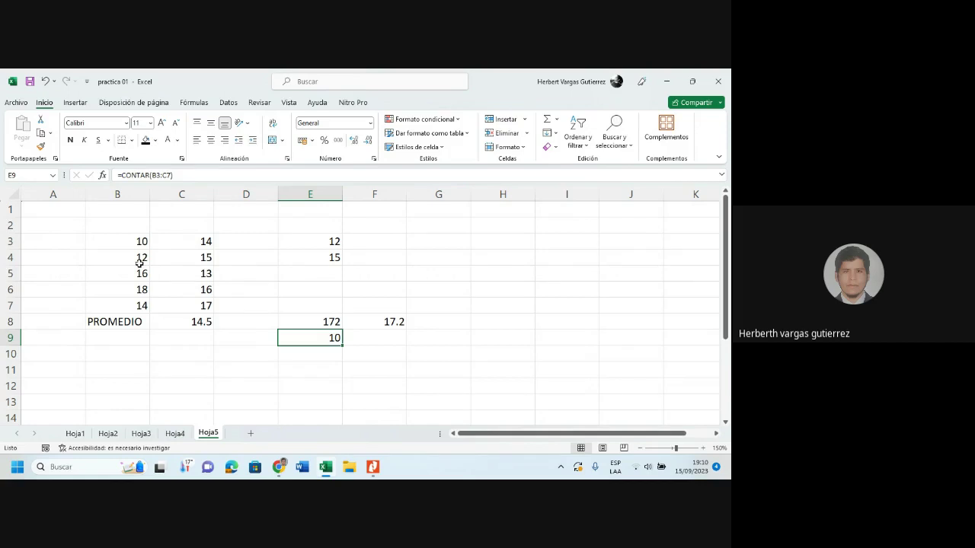
Switch to the Google Meet call and read the latest chat messages
left_click(280, 463)
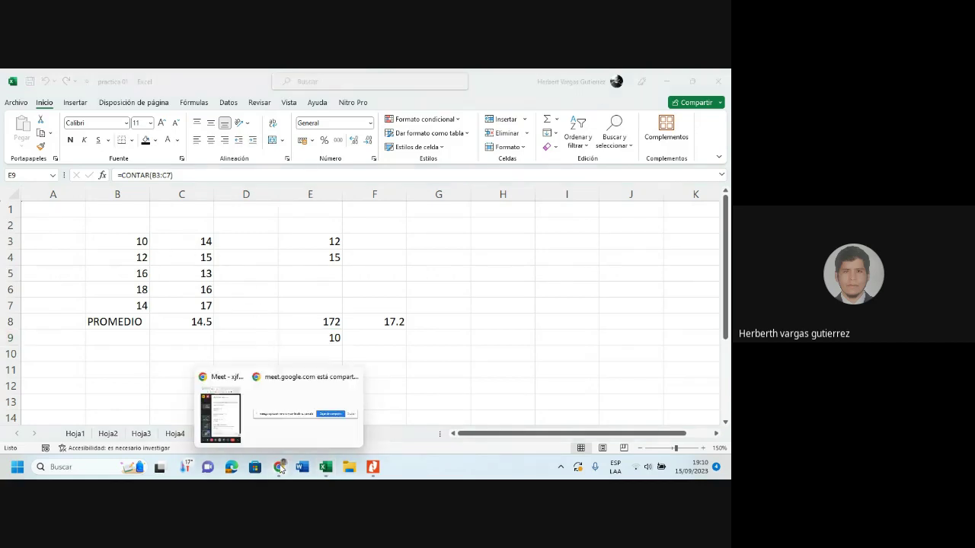
left_click(234, 417)
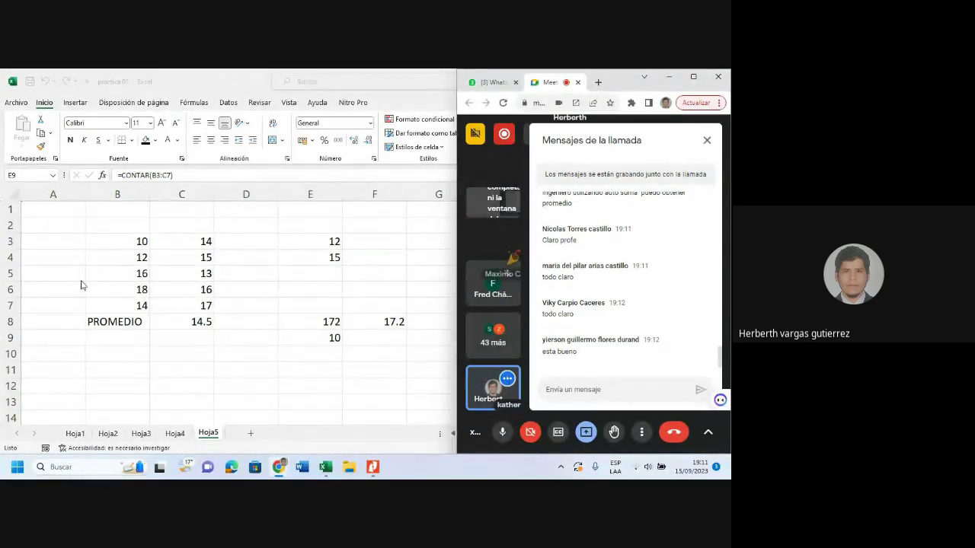
mouse_move(323, 463)
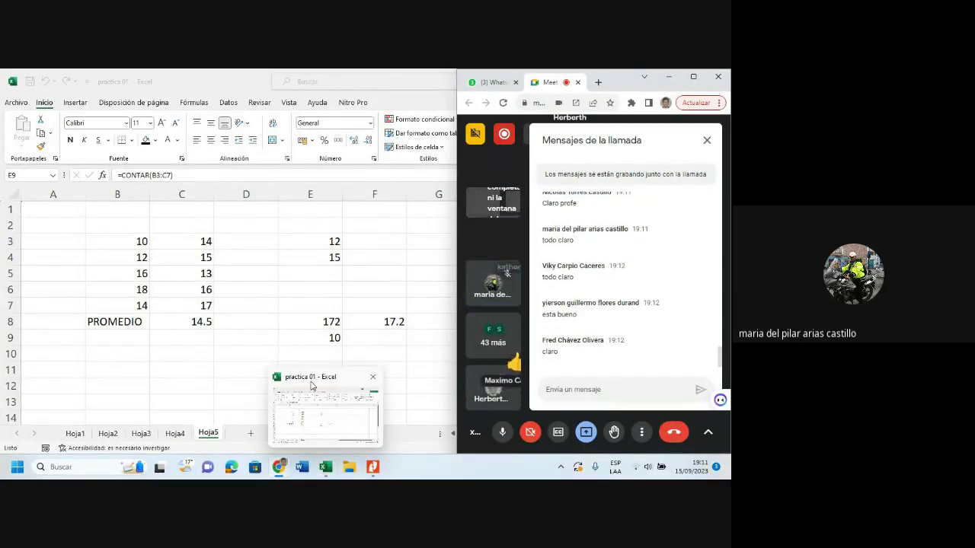
left_click(328, 415)
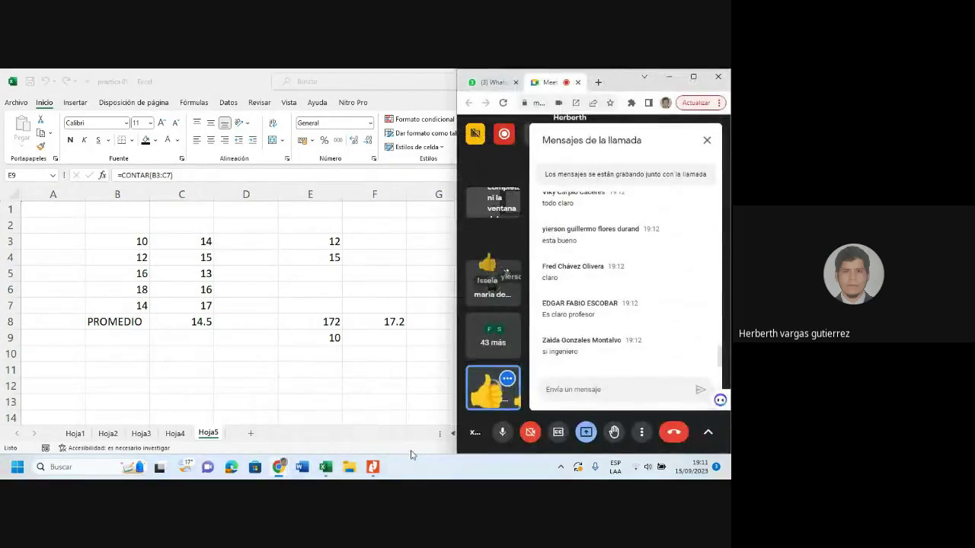
Switch to the Nitro Pro presentation to read the FUNCION CONTAR slide, and return to the Excel workbook practica 01
left_click(373, 467)
scroll(377, 473, "down", 1)
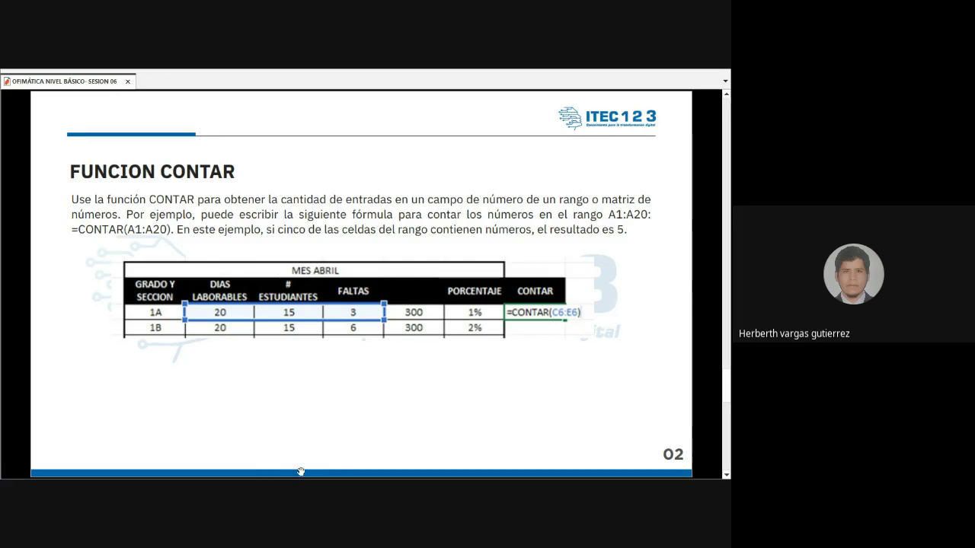
key("alt+Tab")
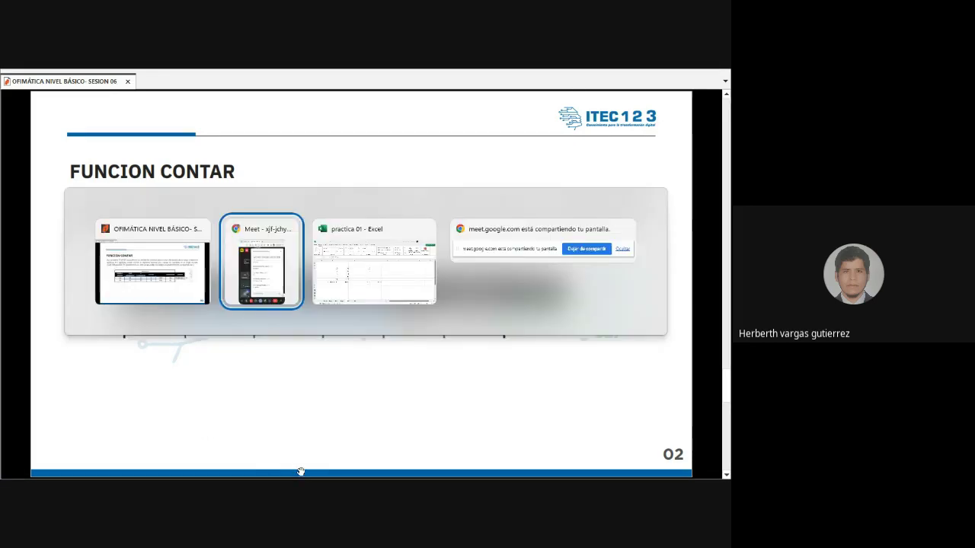
left_click(372, 298)
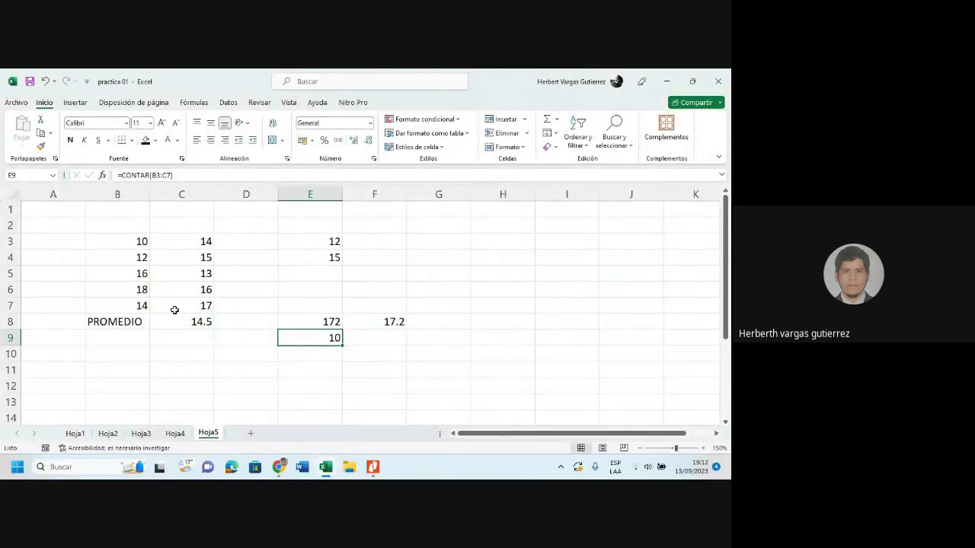
Clear the old example from Hoja5 by deleting the contents of B8:F10 and B3:E7
left_click_drag(102, 319, 381, 355)
key("Delete")
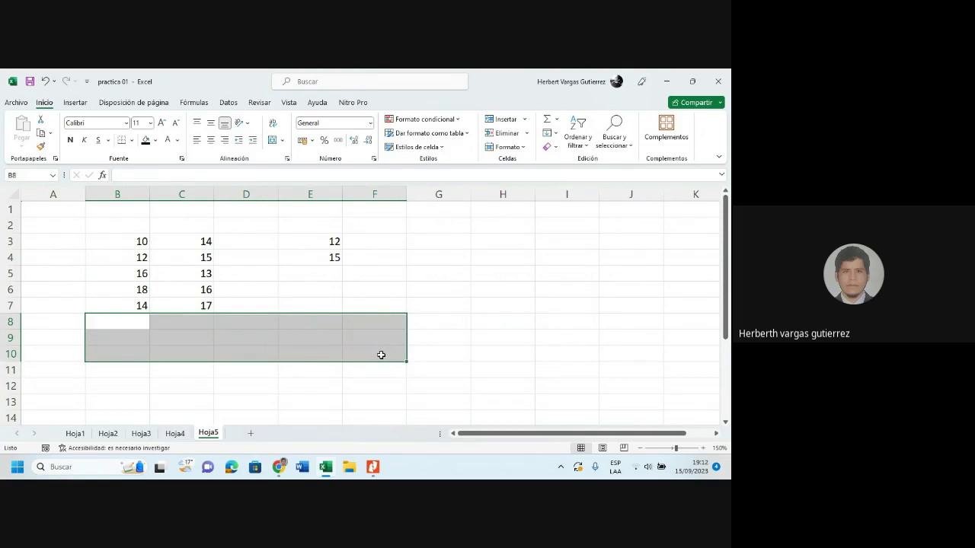
left_click_drag(126, 237, 313, 301)
key("Delete")
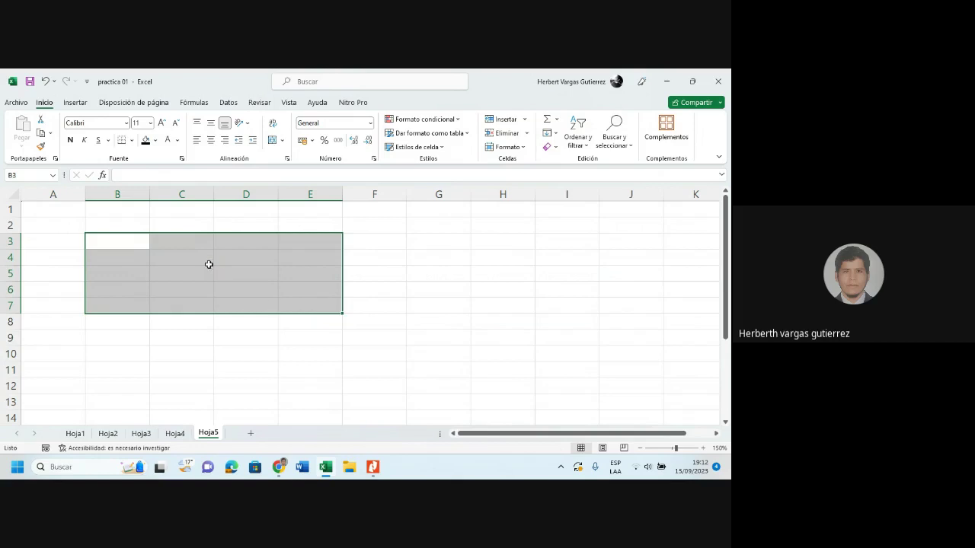
Enter the formula =ALEATORIO.ENTRE(10;20) in B3 to generate a random number between 10 and 20
left_click(143, 244)
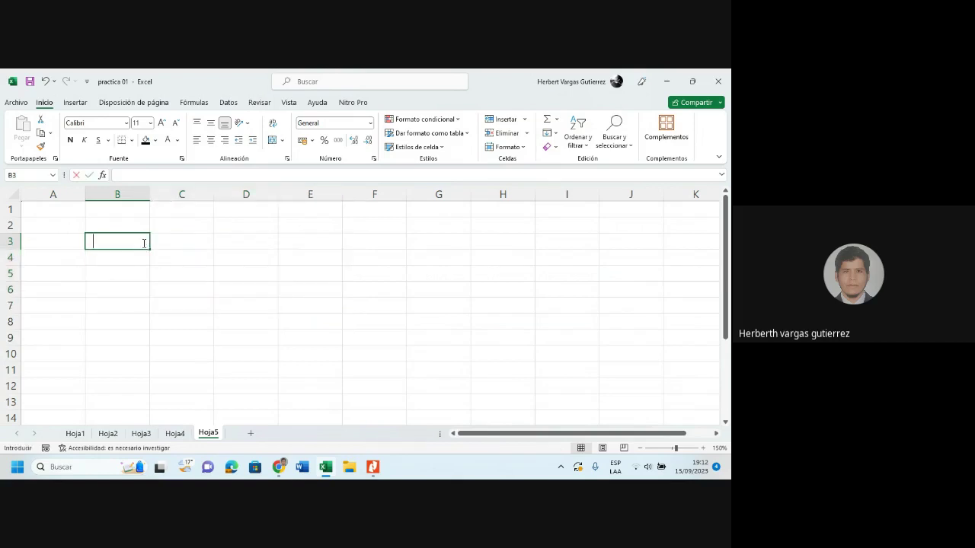
type("=ALE")
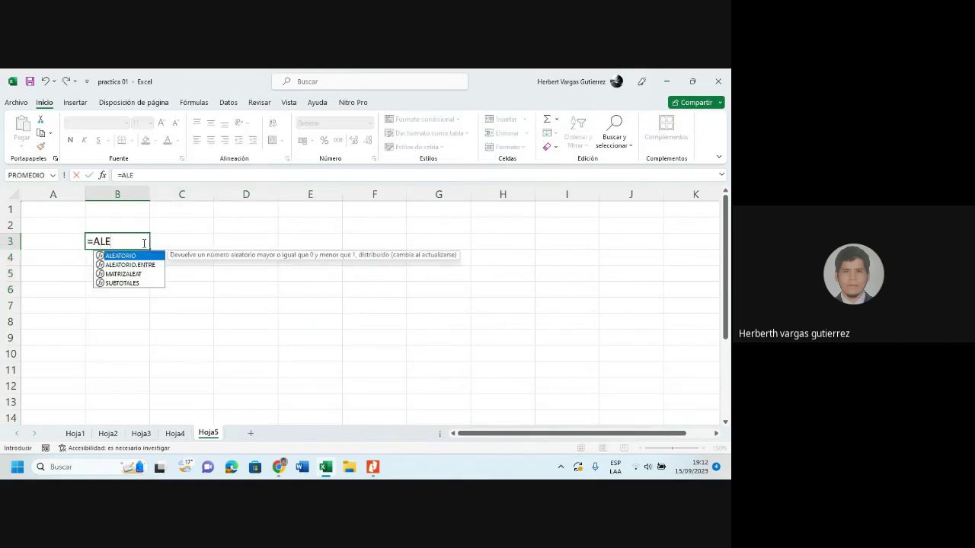
key("Down")
key("Tab")
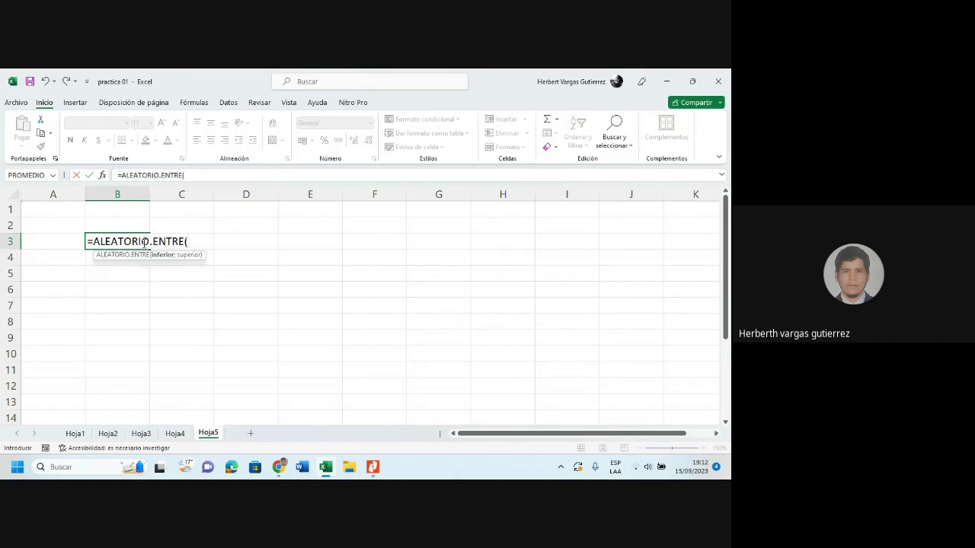
type("10;")
key("Return")
Copy the random-number formula from B3 across the range B3:I12
left_click(143, 242)
key("ctrl+c")
left_click_drag(134, 242, 534, 380)
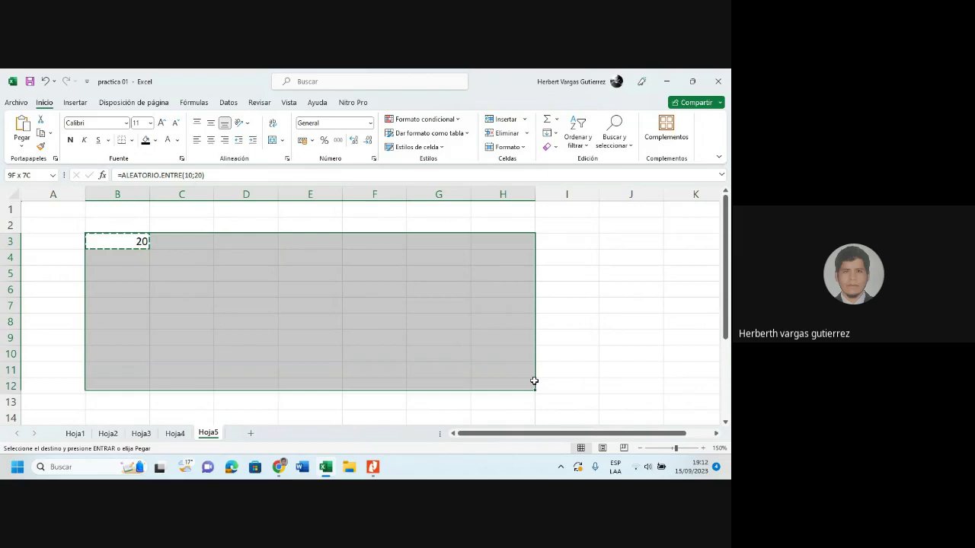
left_click_drag(534, 381, 567, 385)
right_click(567, 385)
left_click(621, 163)
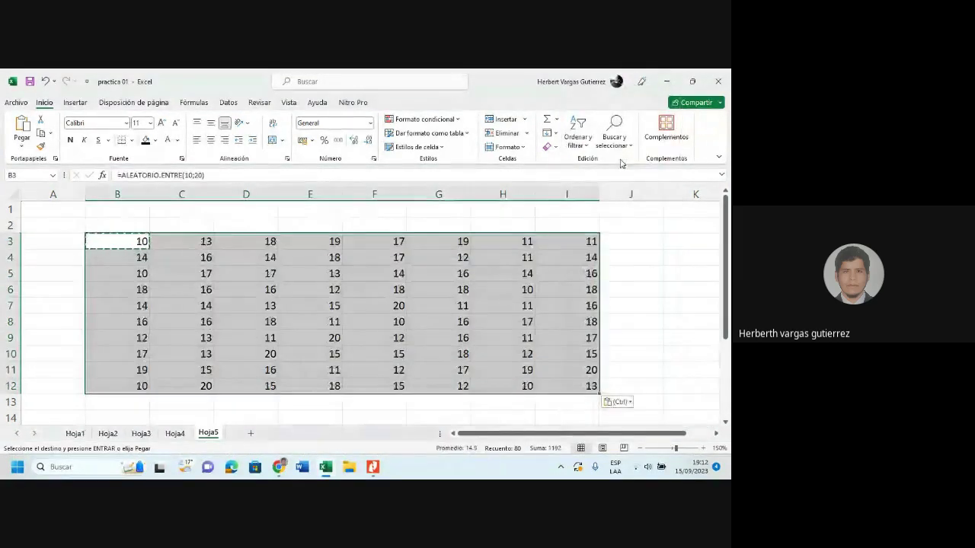
Replace the random-number formulas in B3:I12 with fixed values by copying the range and pasting it as values in place
key("ctrl+c")
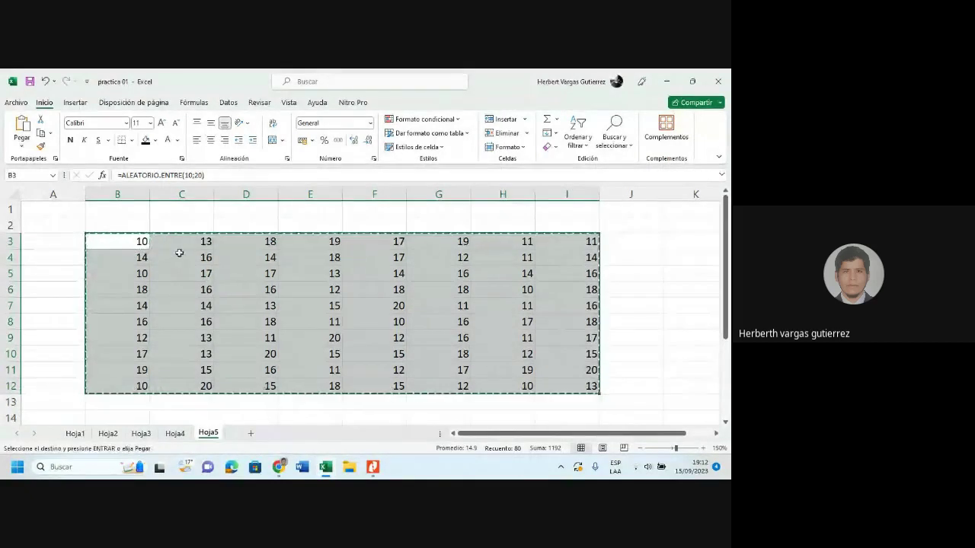
right_click(124, 239)
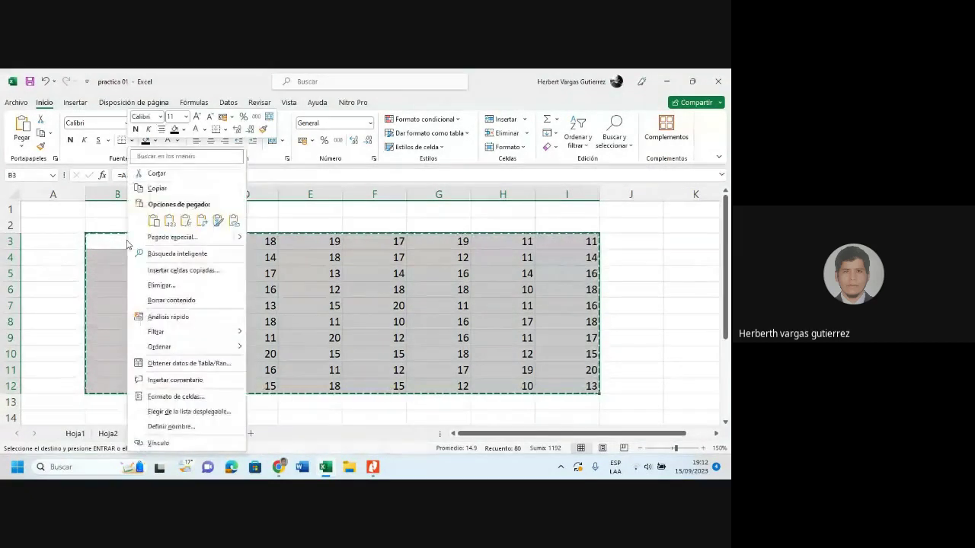
left_click(189, 225)
left_click(347, 290)
key("Escape")
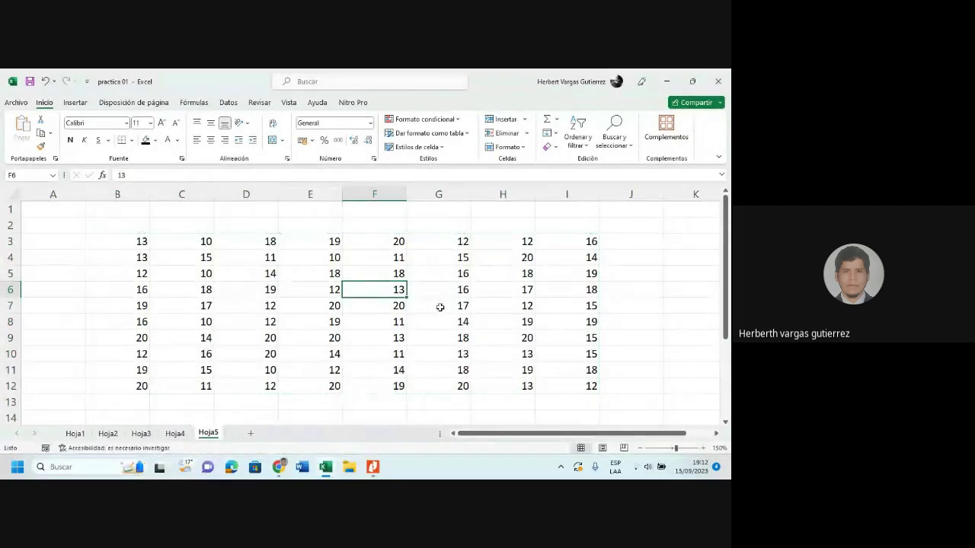
left_click(636, 354)
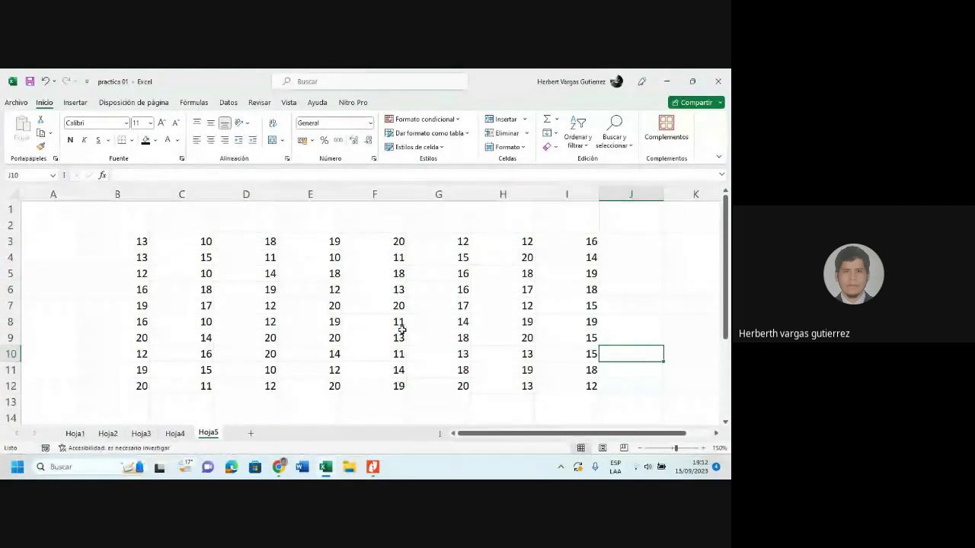
Delete the numbers in C8:F10 and G5:H5 to leave blank cells within the number table
left_click(198, 321)
left_click_drag(198, 322, 398, 351)
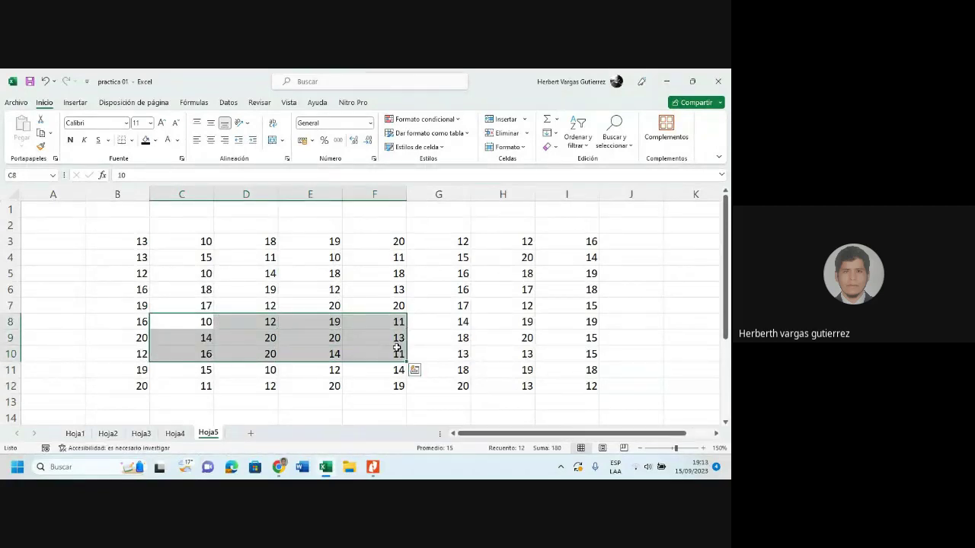
key("Delete")
left_click_drag(464, 274, 524, 275)
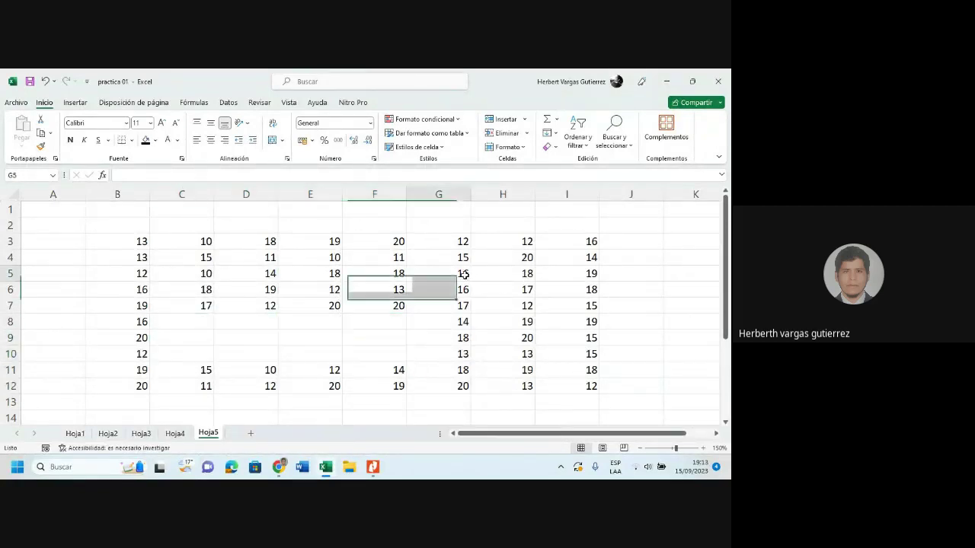
key("Delete")
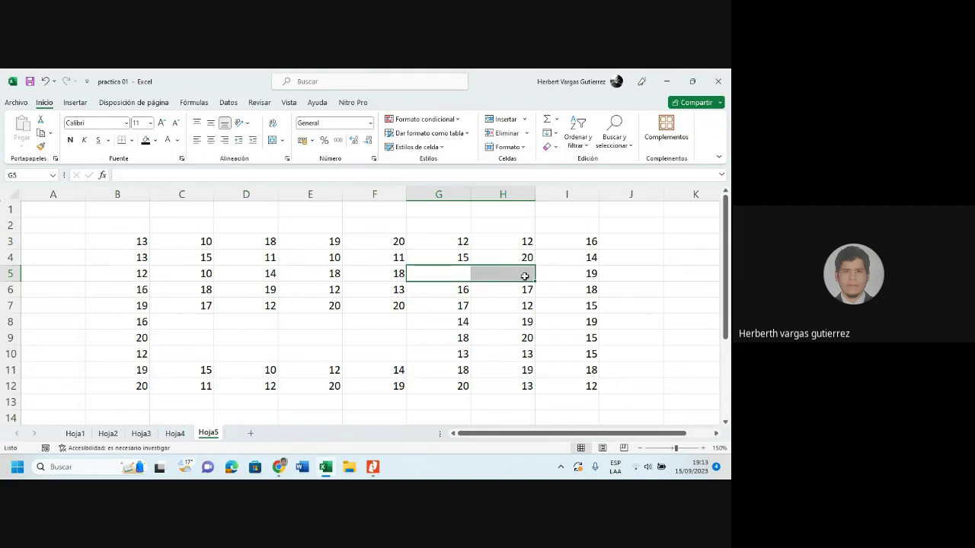
left_click(631, 323)
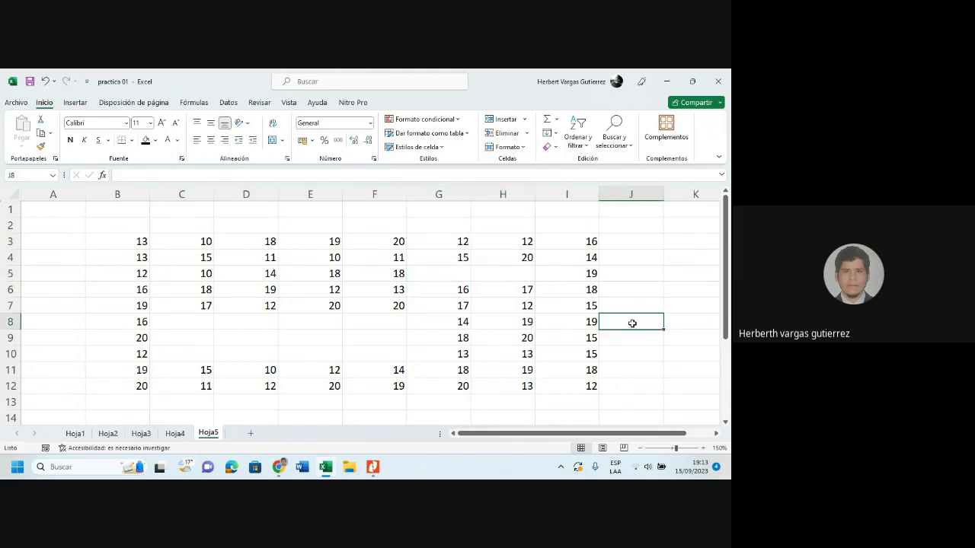
left_click(716, 434)
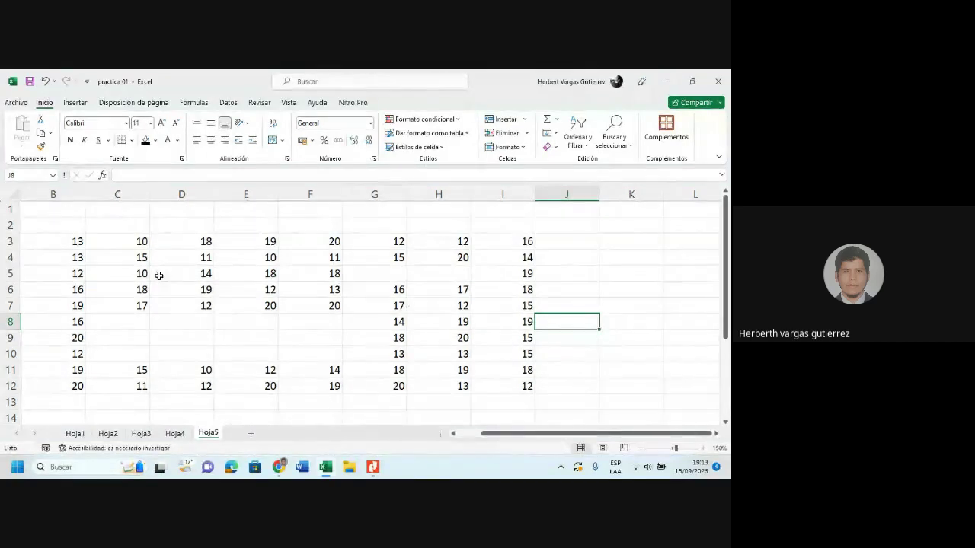
left_click_drag(73, 241, 142, 271)
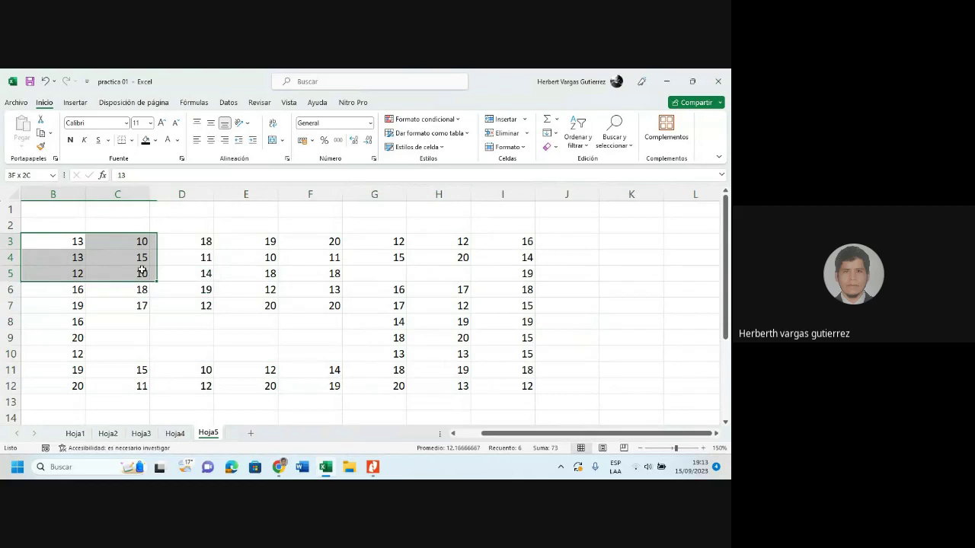
left_click_drag(142, 271, 142, 268)
left_click(141, 260)
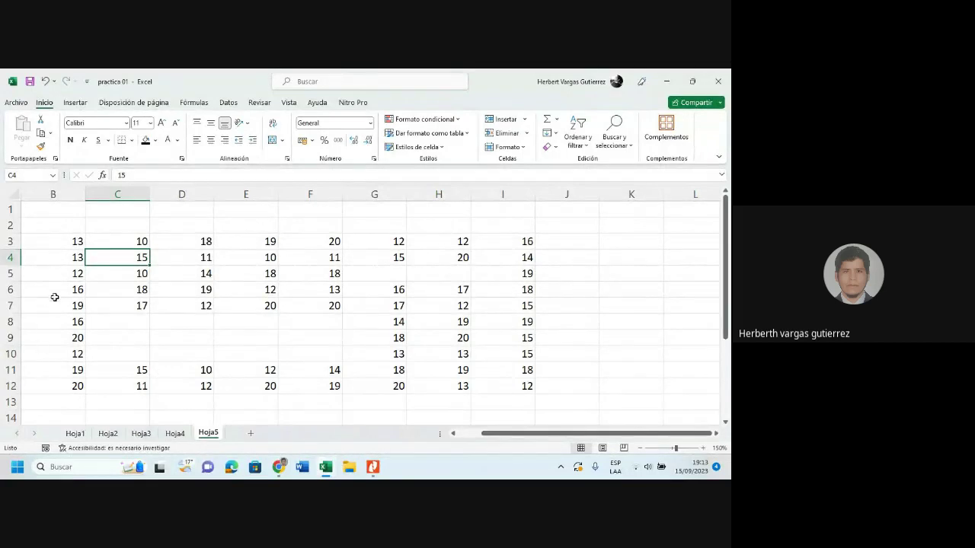
left_click(67, 239)
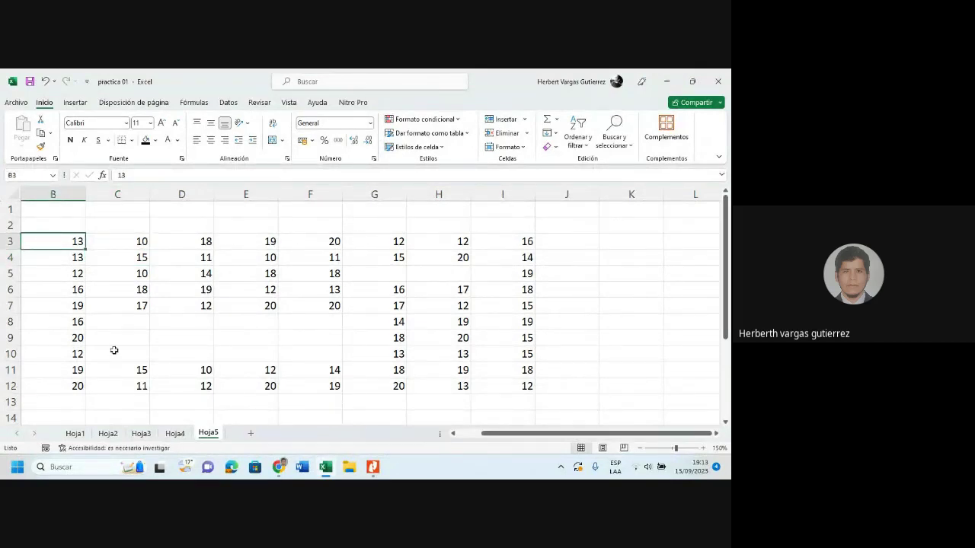
Enter the formula =CONTAR(B3:I12) in C13 to count the cells of the table that contain numbers
left_click(123, 404)
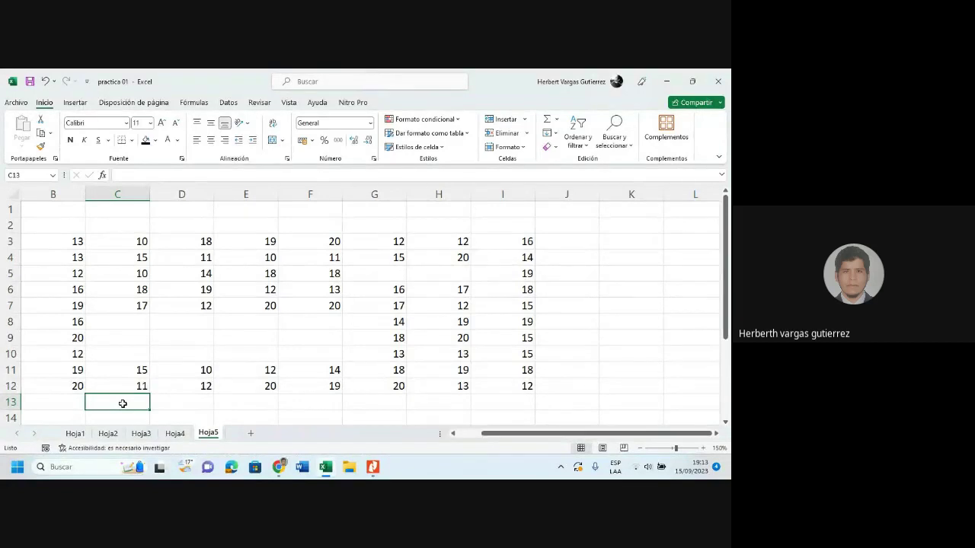
type("=")
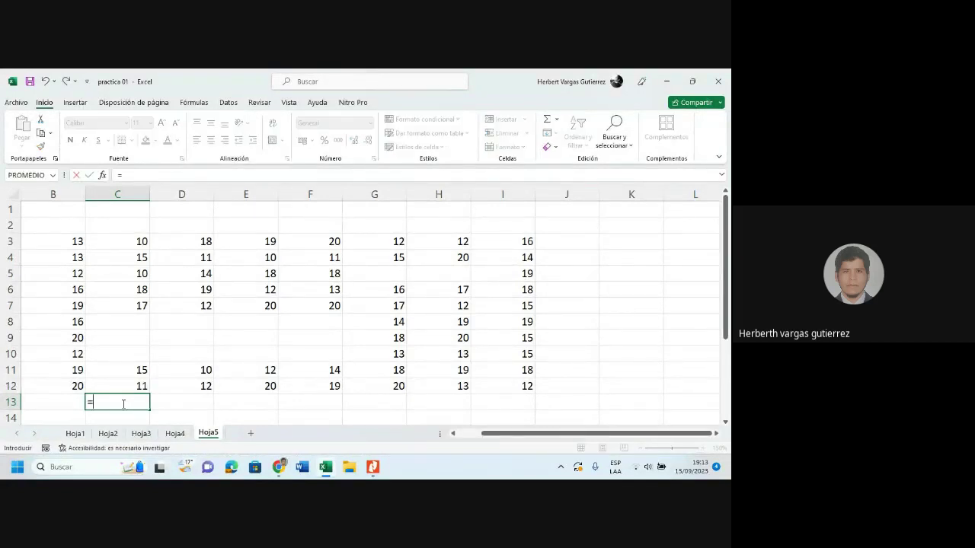
type("CO")
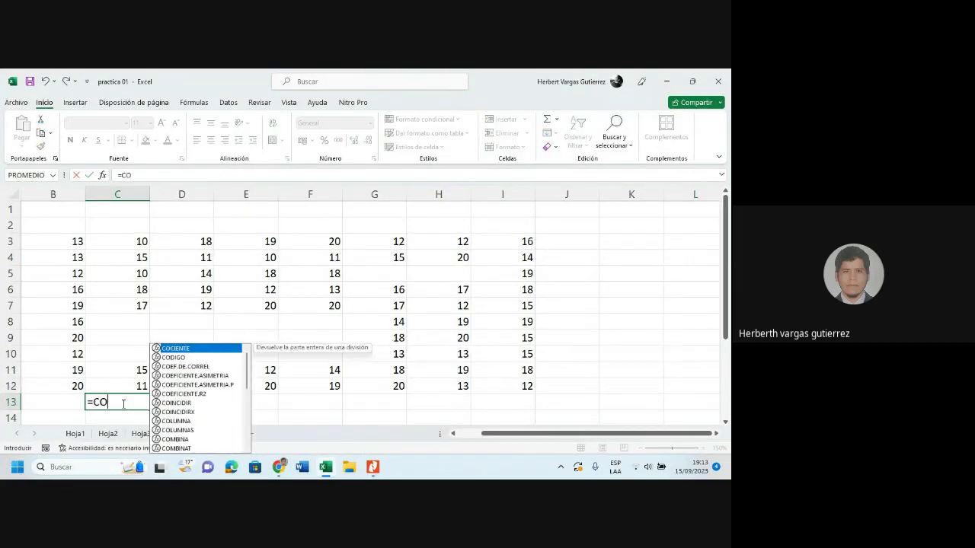
type("NTA")
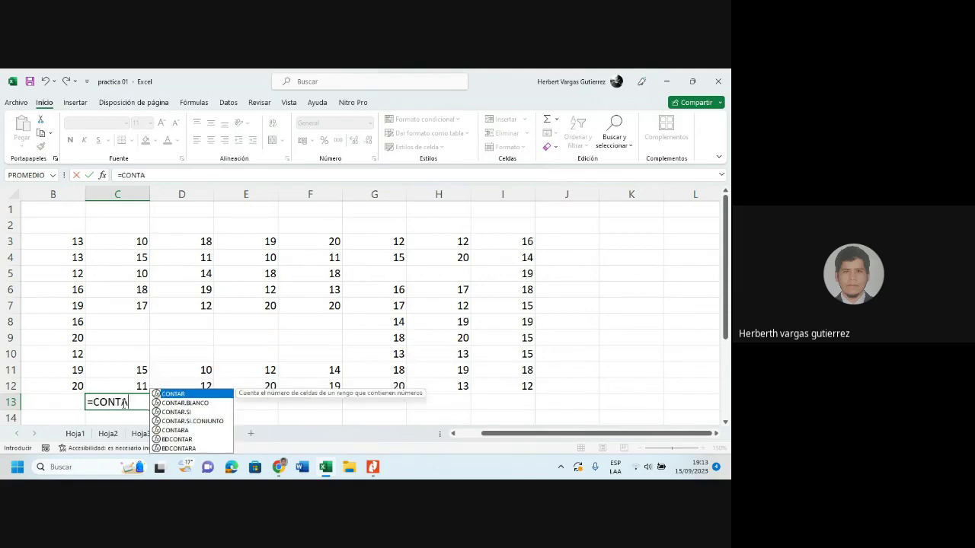
key("Tab")
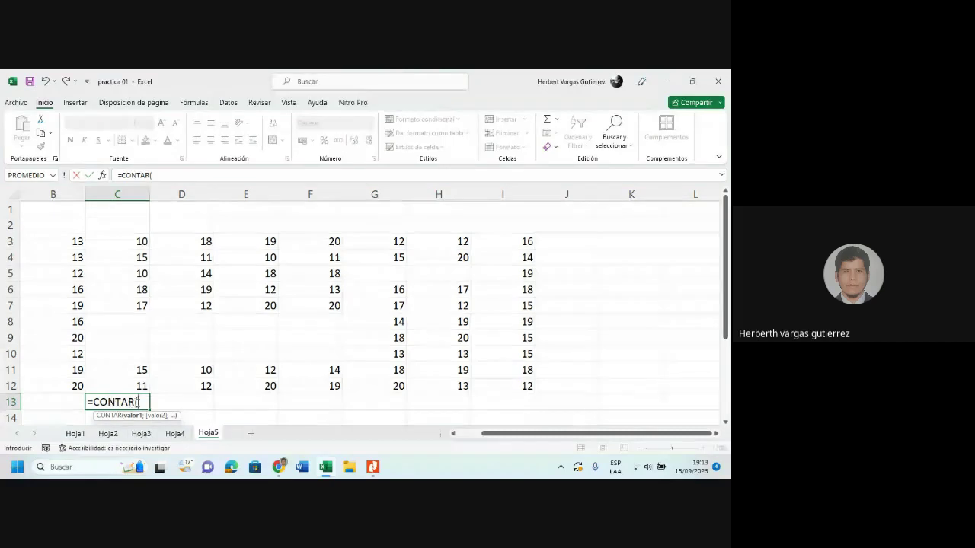
left_click_drag(77, 242, 492, 381)
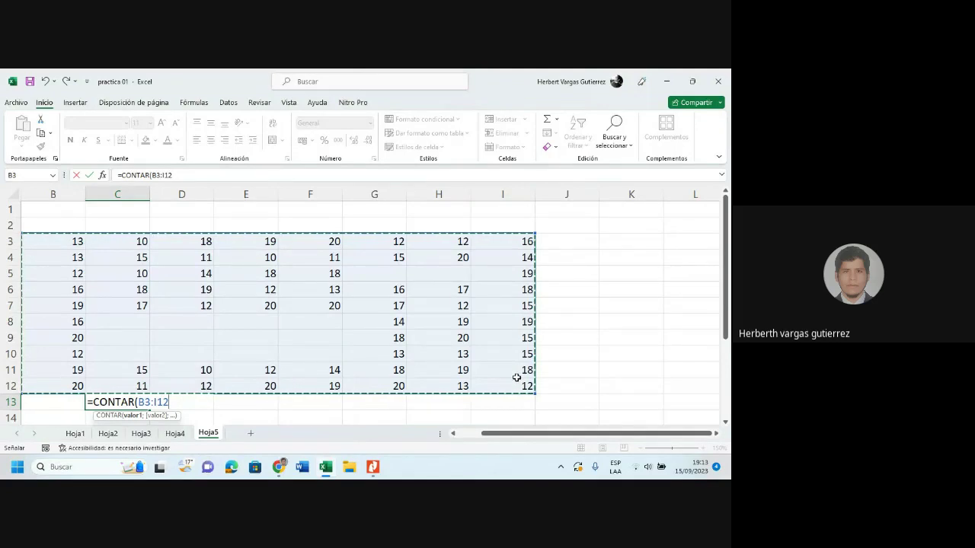
type(")")
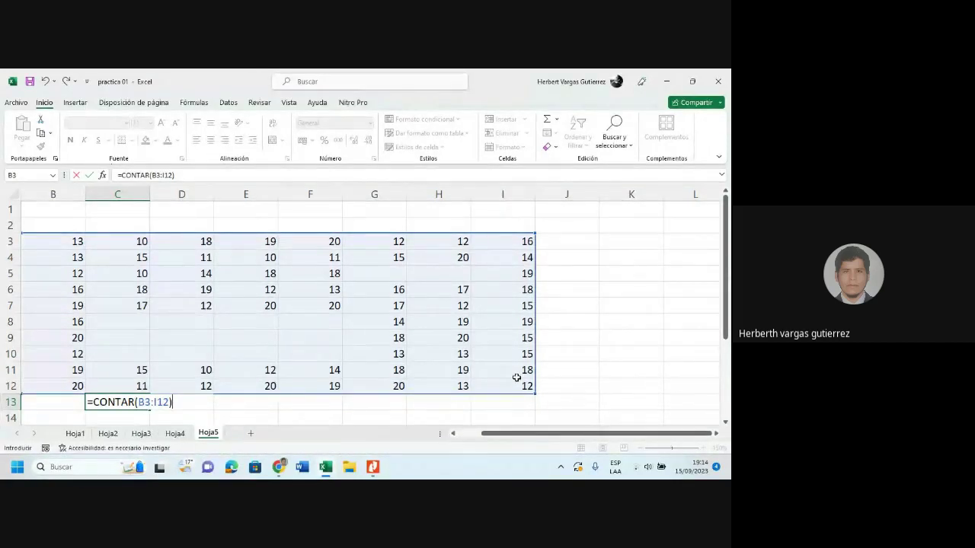
key("Return")
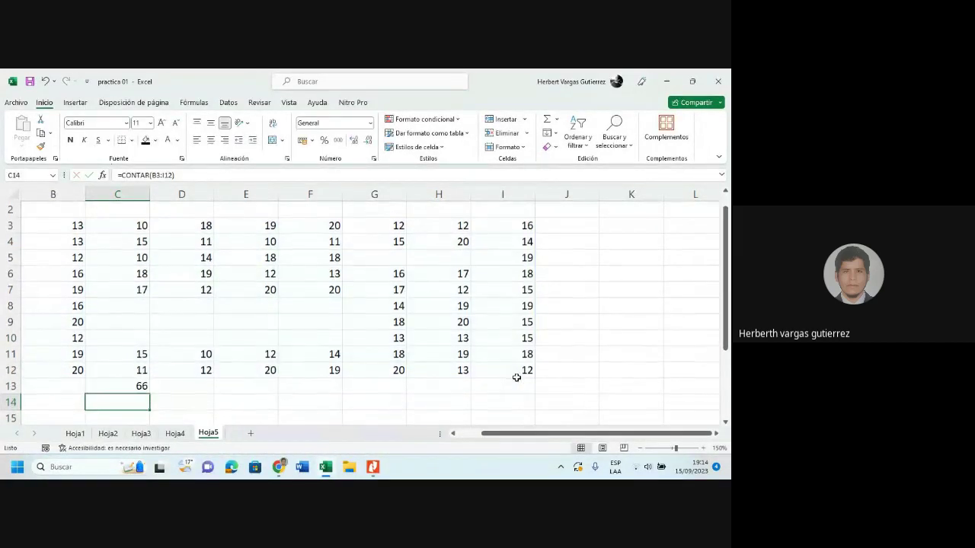
Make the CONTAR result in C13 bold and enlarge its font size to 22
left_click(123, 386)
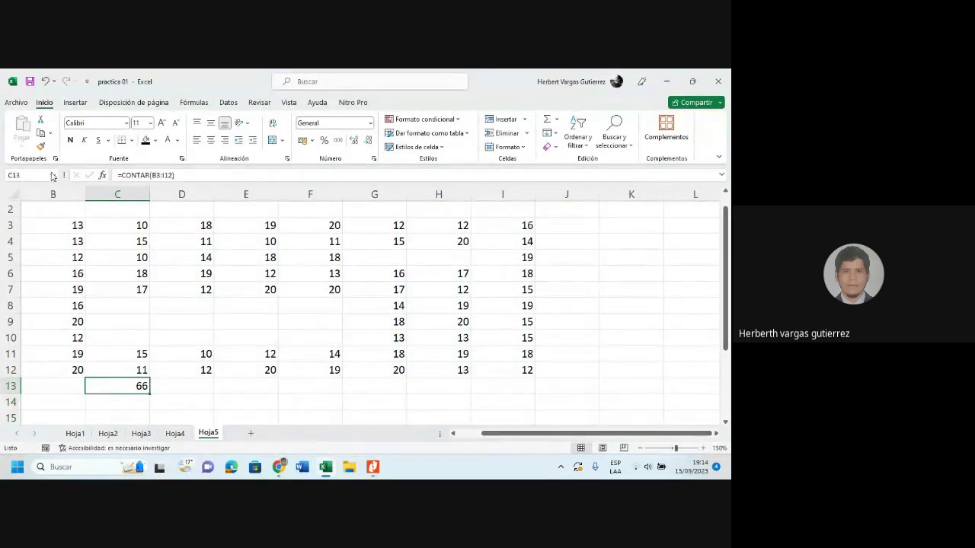
left_click(71, 141)
left_click(161, 122)
left_click(162, 123)
left_click(161, 122)
left_click(161, 123)
left_click(161, 122)
left_click(161, 123)
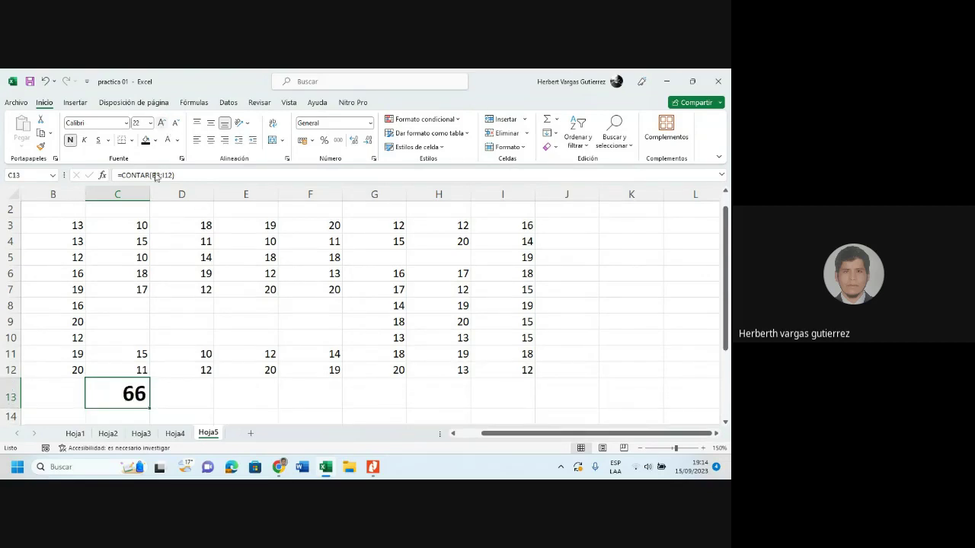
left_click(164, 381)
Select the table range B3:I12 and compare its status-bar count with the CONTAR result in C13
left_click_drag(72, 229, 495, 365)
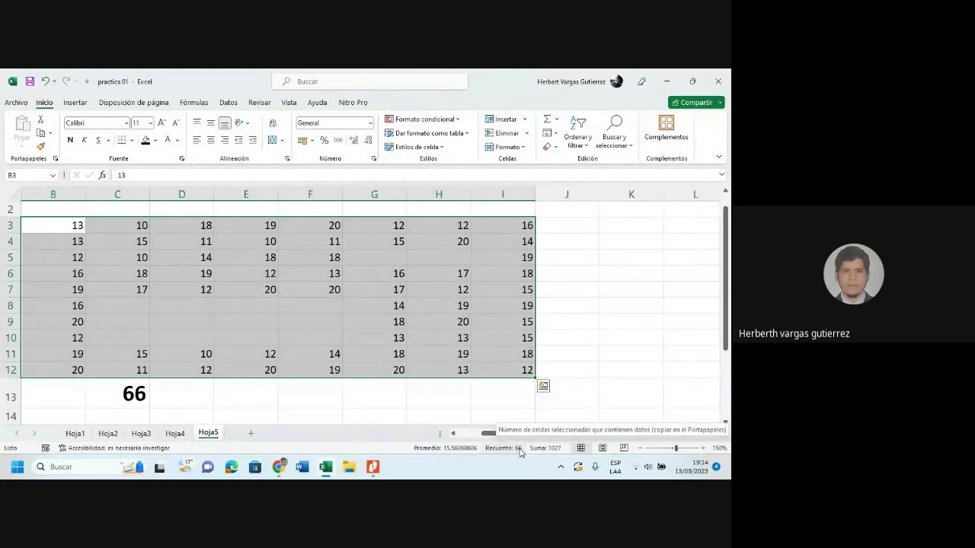
left_click(133, 396)
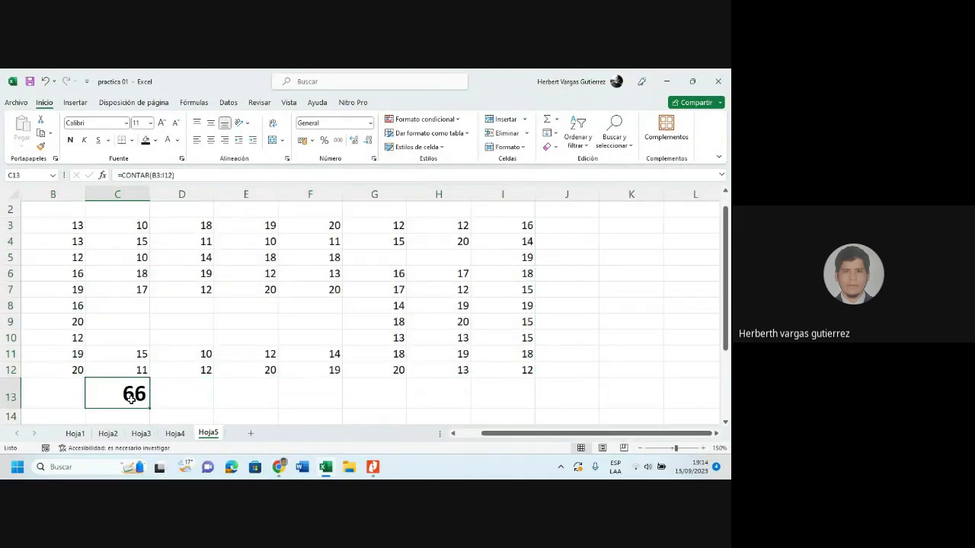
left_click(174, 394)
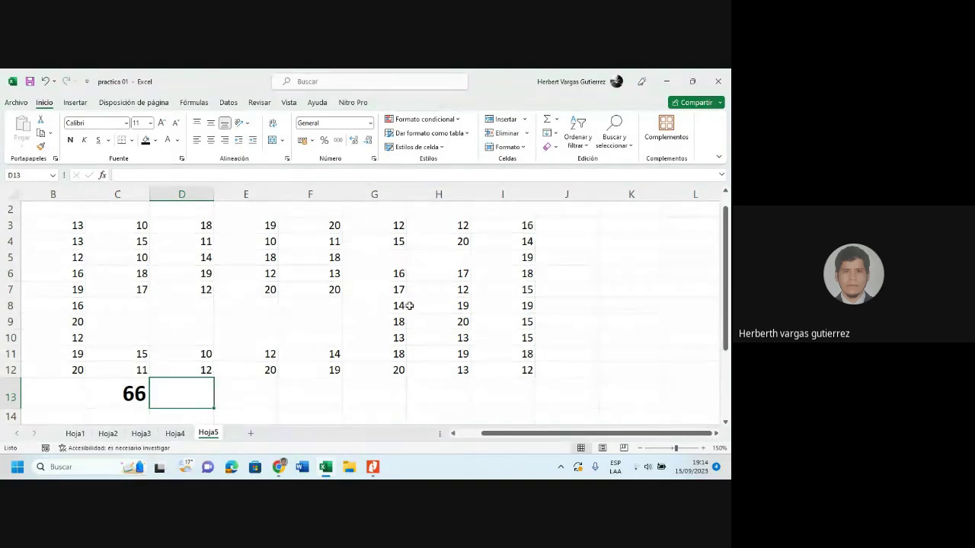
Delete the numbers in H8:H11 and C4:C5 to test how the CONTAR result responds to more blank cells
left_click_drag(461, 306, 463, 355)
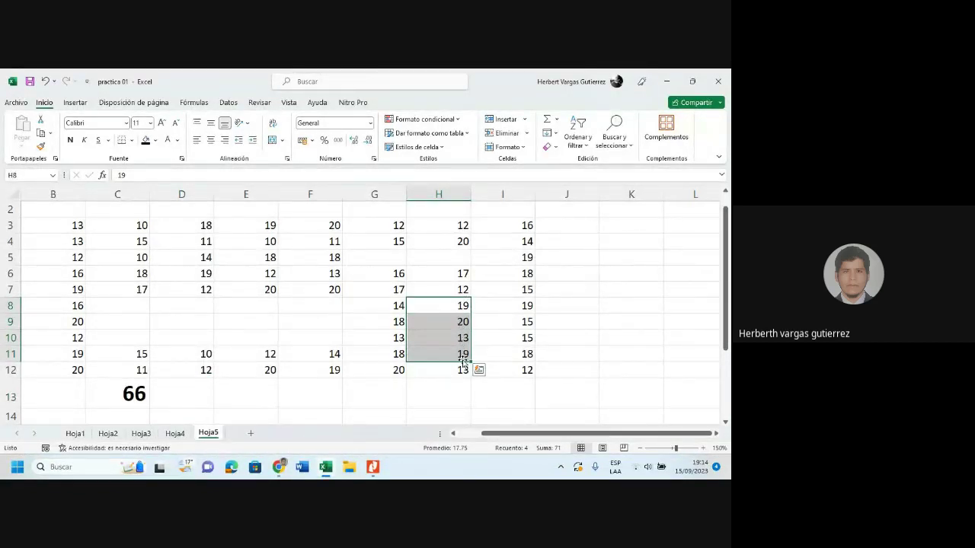
key("Delete")
left_click(395, 392)
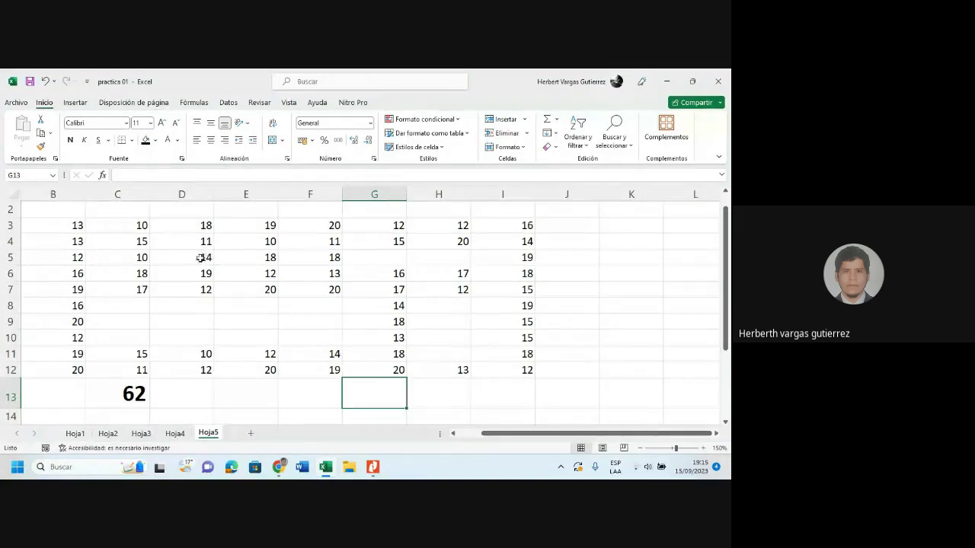
left_click_drag(138, 242, 138, 260)
key("Delete")
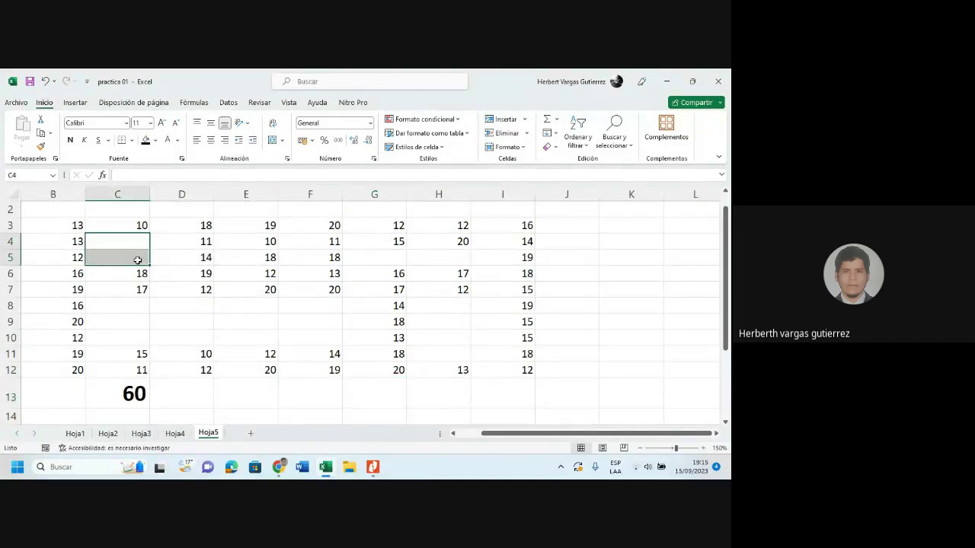
left_click(185, 396)
Inspect the CONTAR formula in C13 and the cell range it references
left_click(136, 391)
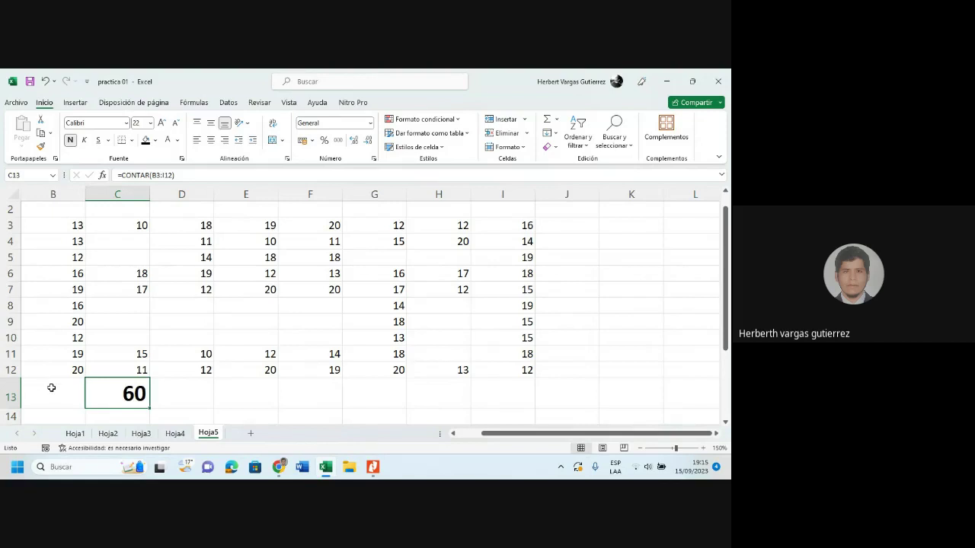
double_click(103, 395)
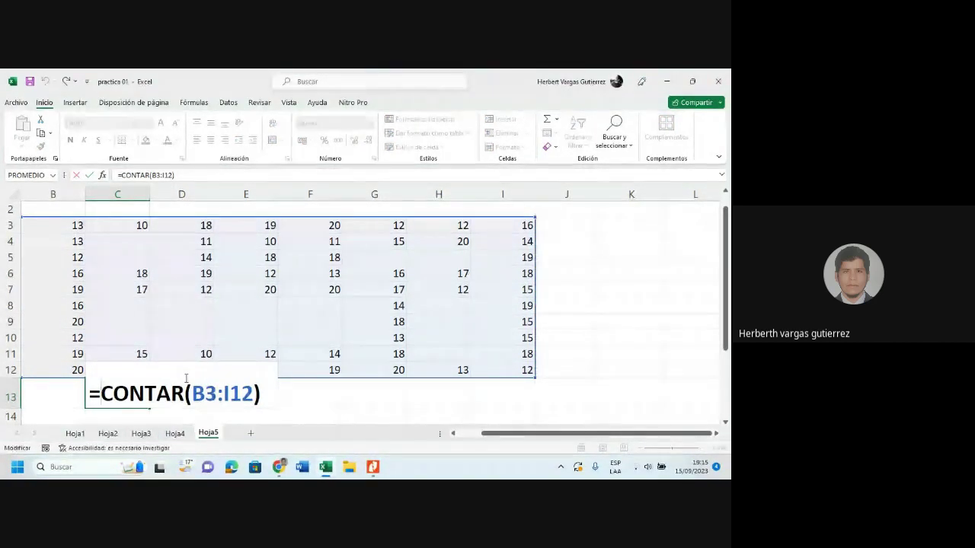
key("Return")
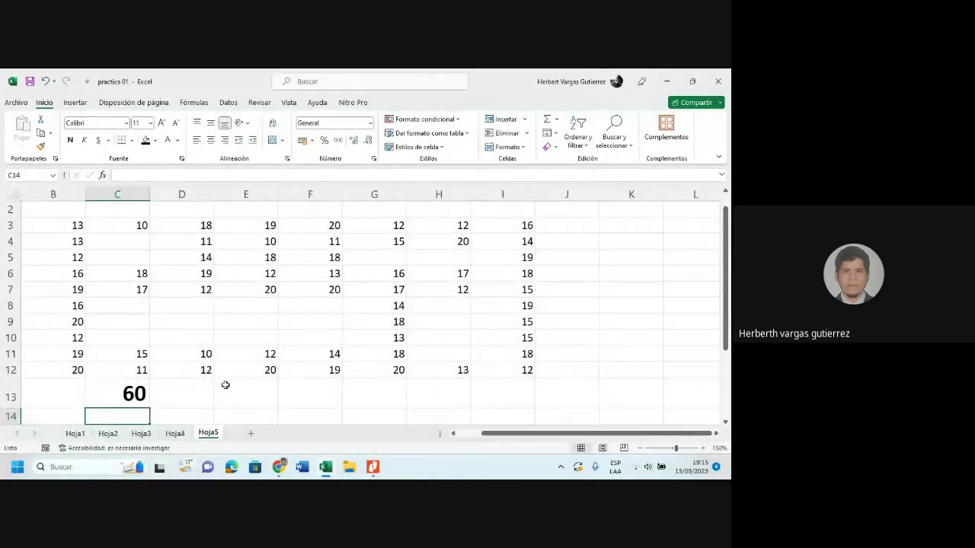
Apply all borders to the number table in B3:I12
mouse_move(58, 225)
left_mouse_down()
mouse_move(461, 337)
mouse_move(480, 367)
left_mouse_up()
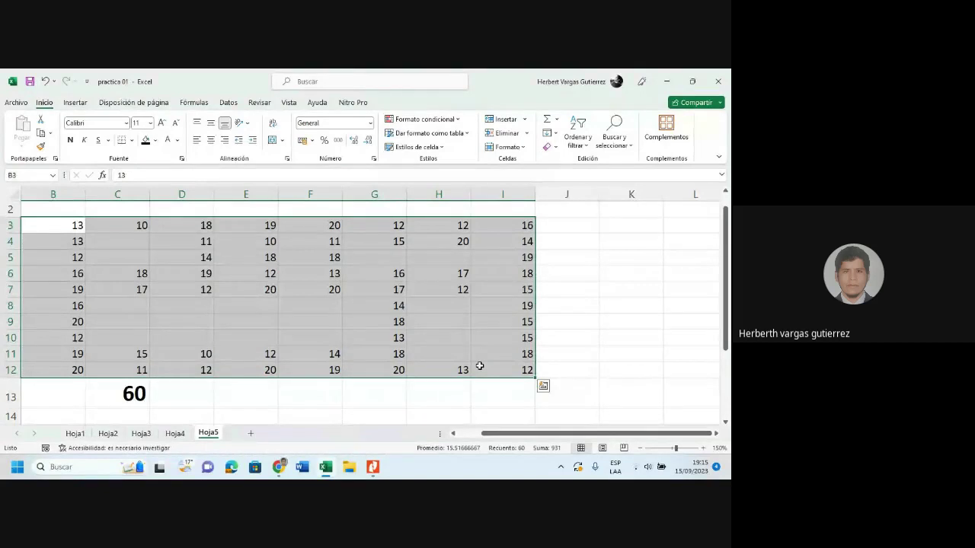
left_click(127, 140)
left_click(160, 248)
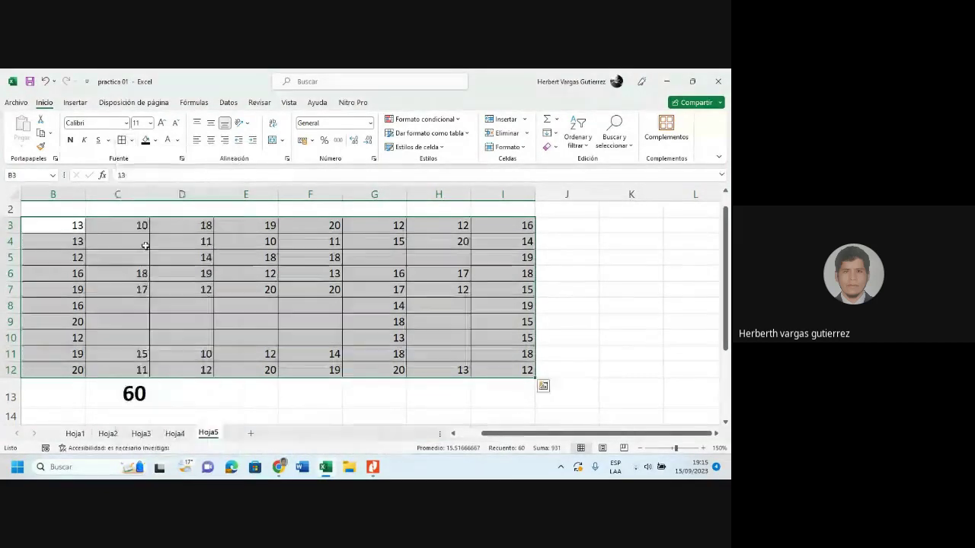
left_click(581, 337)
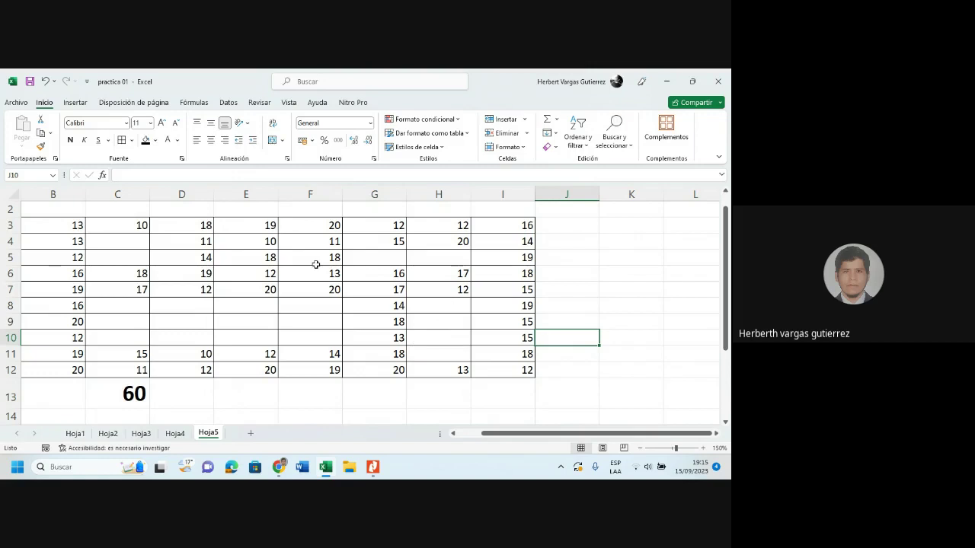
Enter the formula =CONTAR.BLANCO(B3:I12) in E13 to count the blank cells of the table
left_click(231, 391)
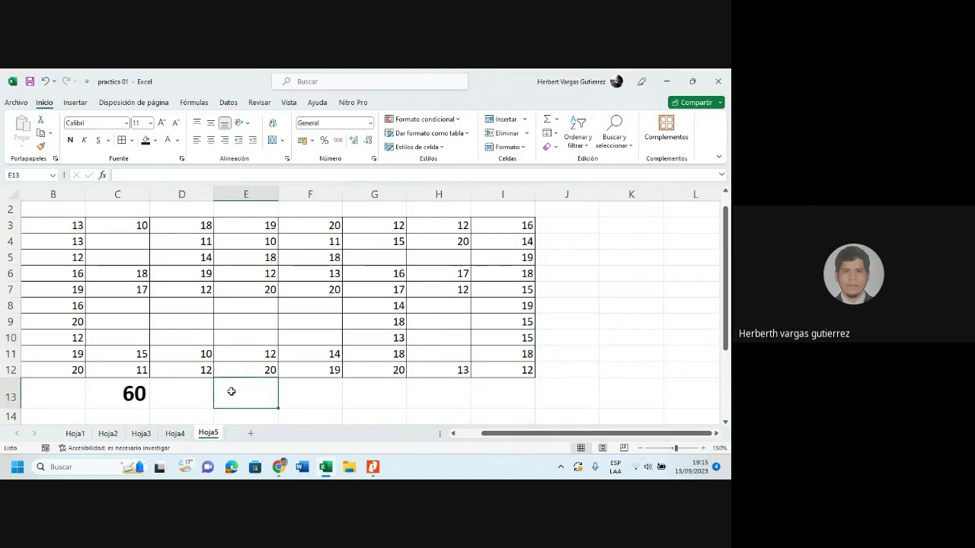
type("=CONTA")
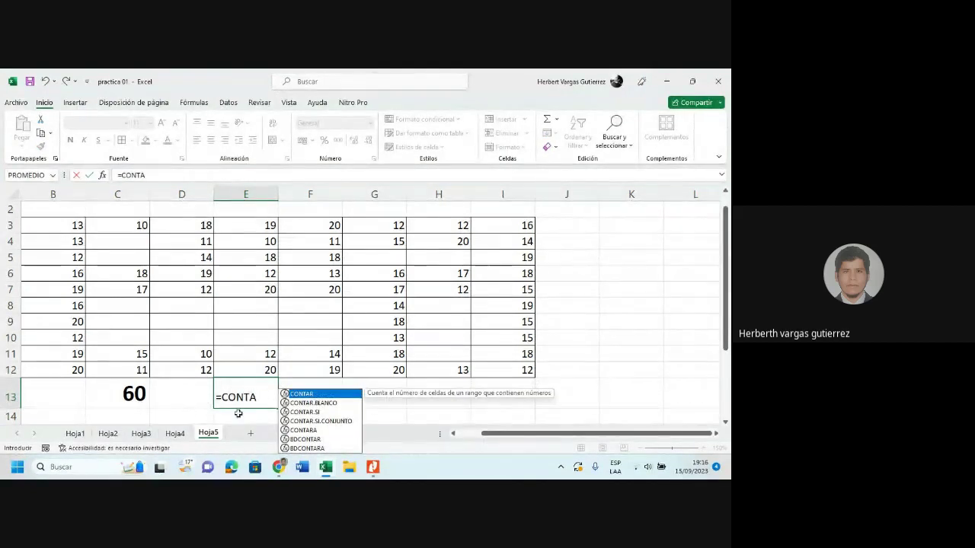
double_click(326, 403)
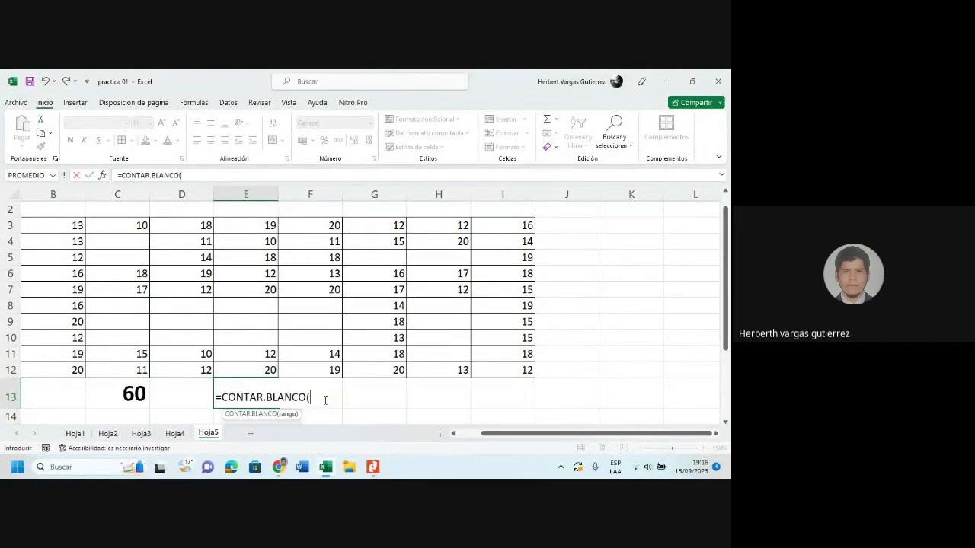
left_click_drag(66, 224, 482, 366)
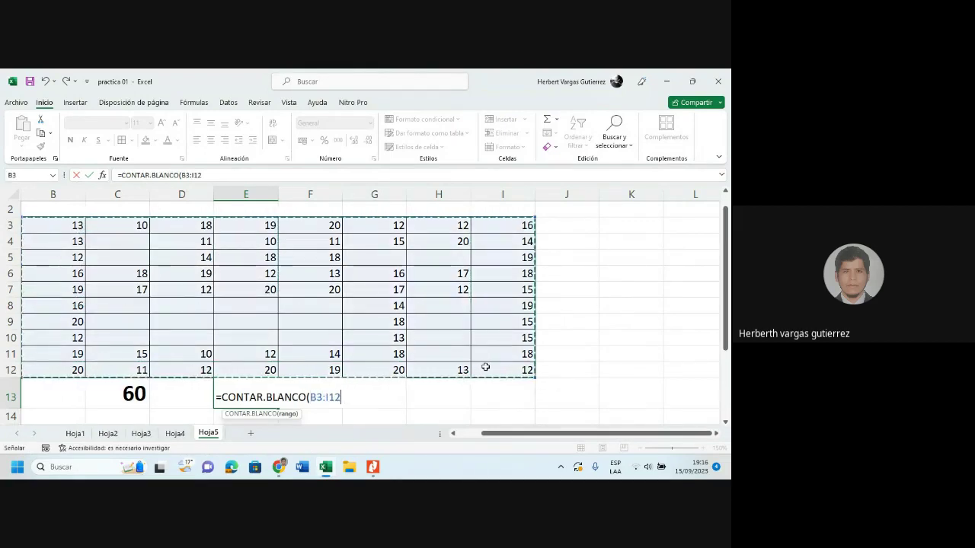
key("Return")
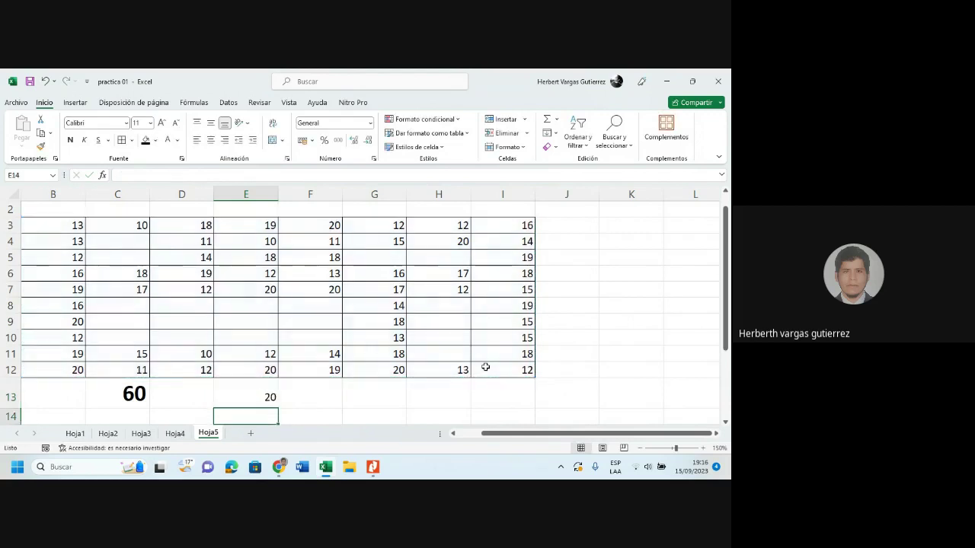
Make the CONTAR.BLANCO result in E13 bold and set its font size to 24
left_click(258, 393)
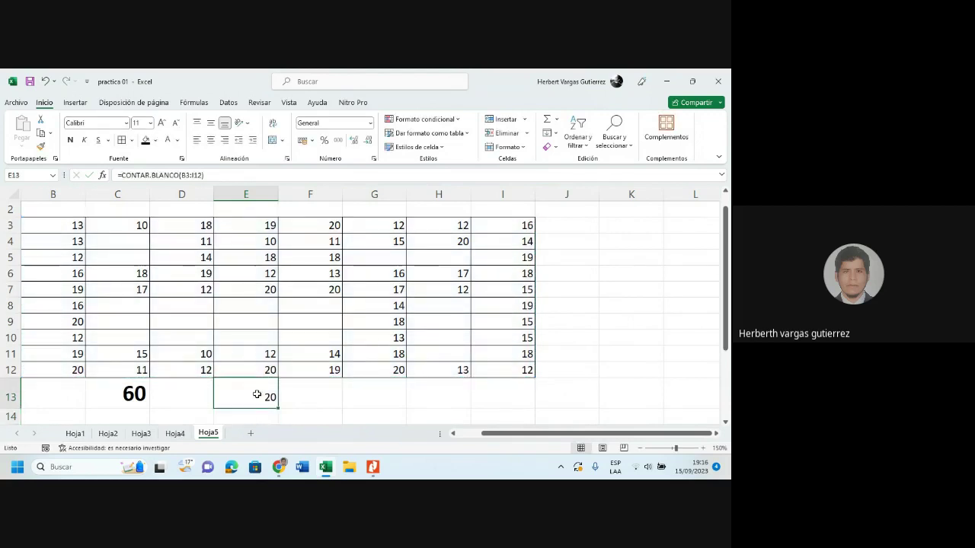
left_click(70, 140)
left_click(161, 124)
left_click(162, 123)
left_click(161, 123)
left_click(161, 124)
left_click(162, 124)
left_click(161, 124)
left_click(162, 124)
left_click(162, 123)
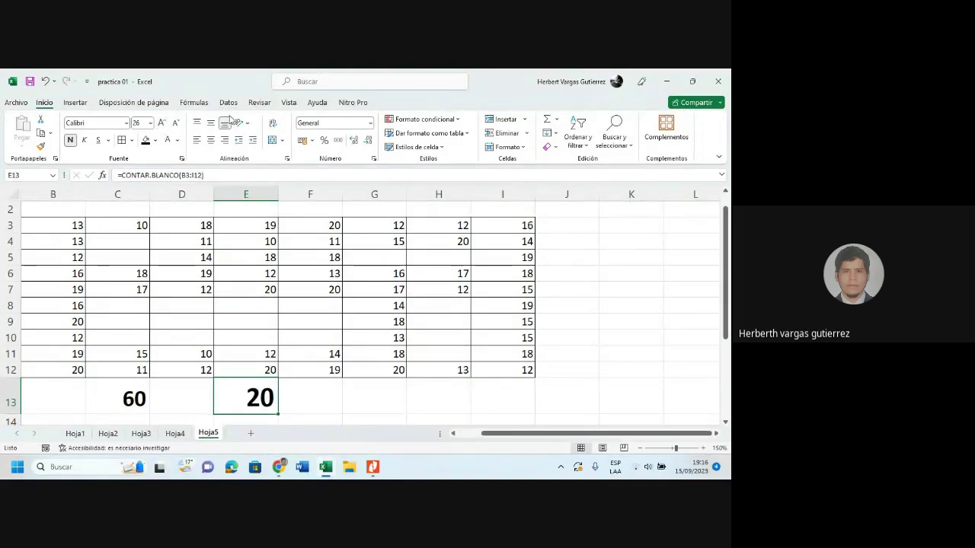
left_click(175, 124)
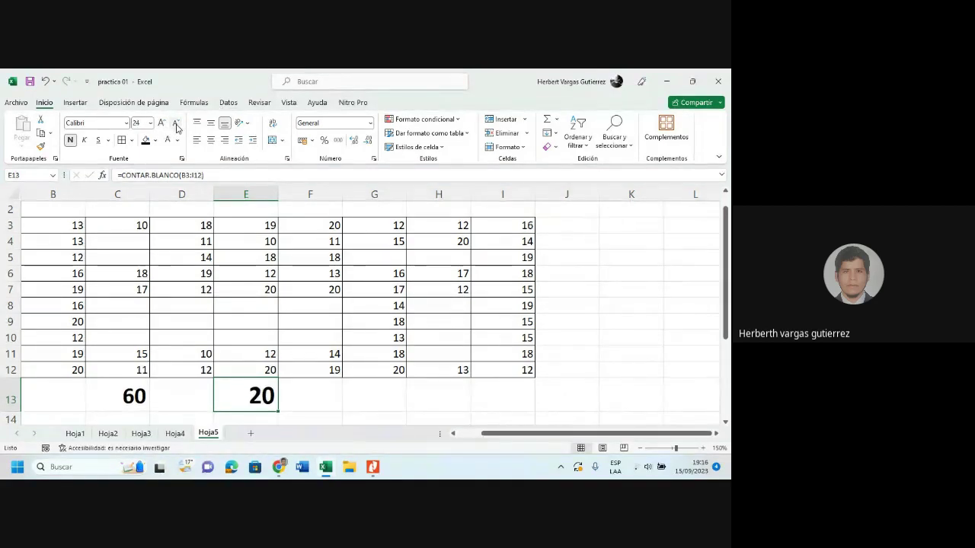
Enter 15 in the blank table cell C8
left_click(325, 408)
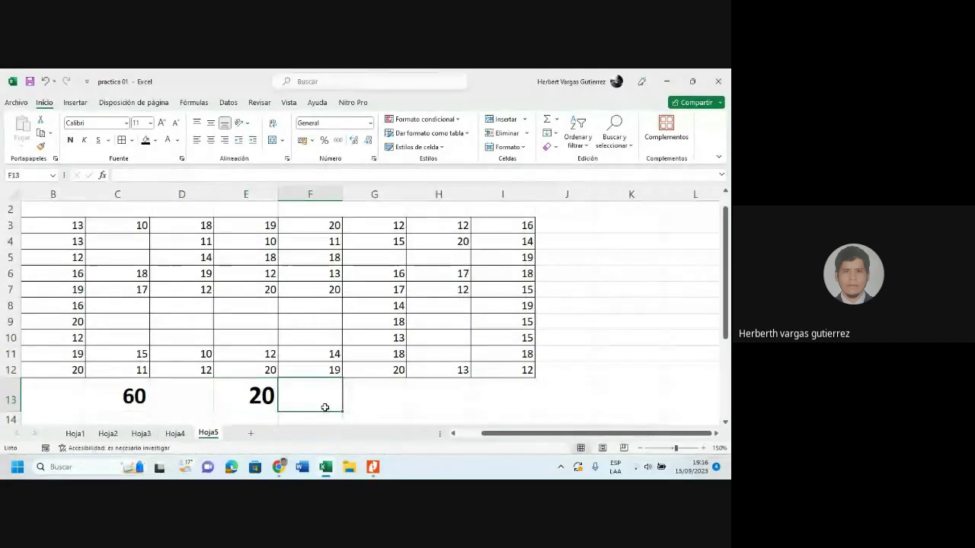
left_click(117, 305)
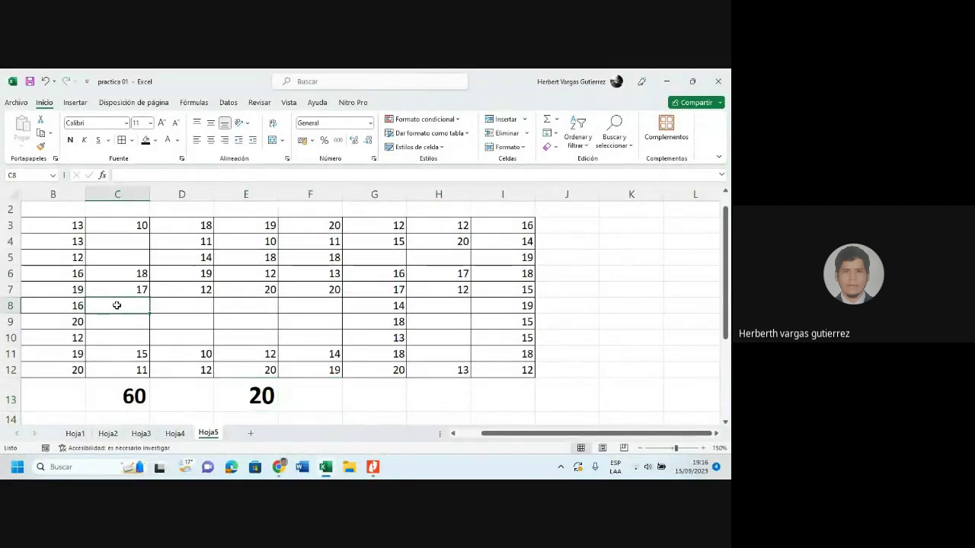
key("Return")
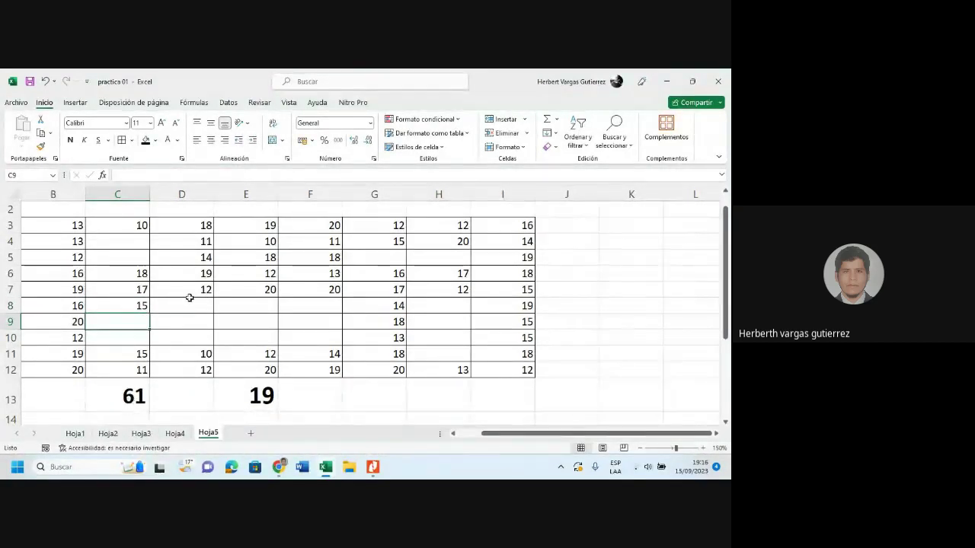
Fill the blank table cells F9, E9, D9 and H8 with 19, 17, 13 and 18 respectively
left_click(313, 323)
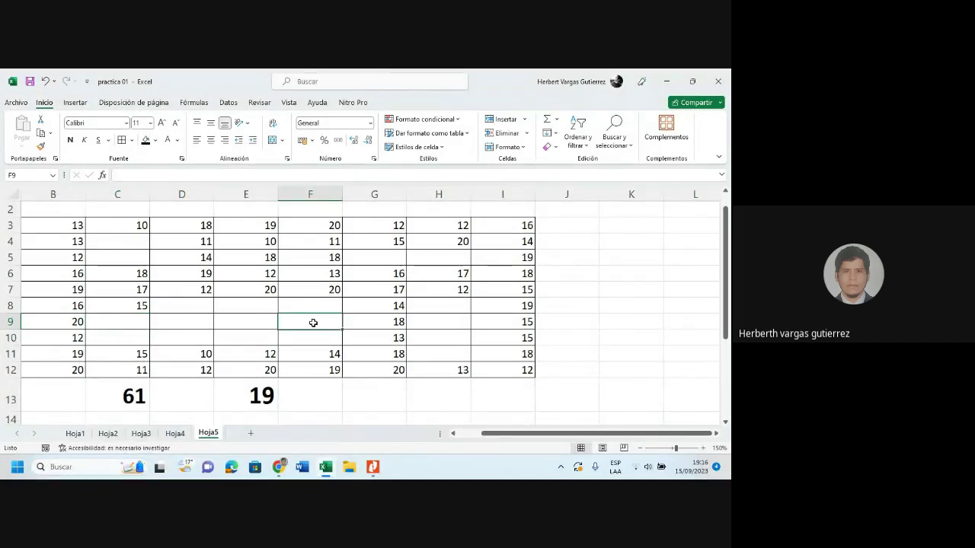
type("19")
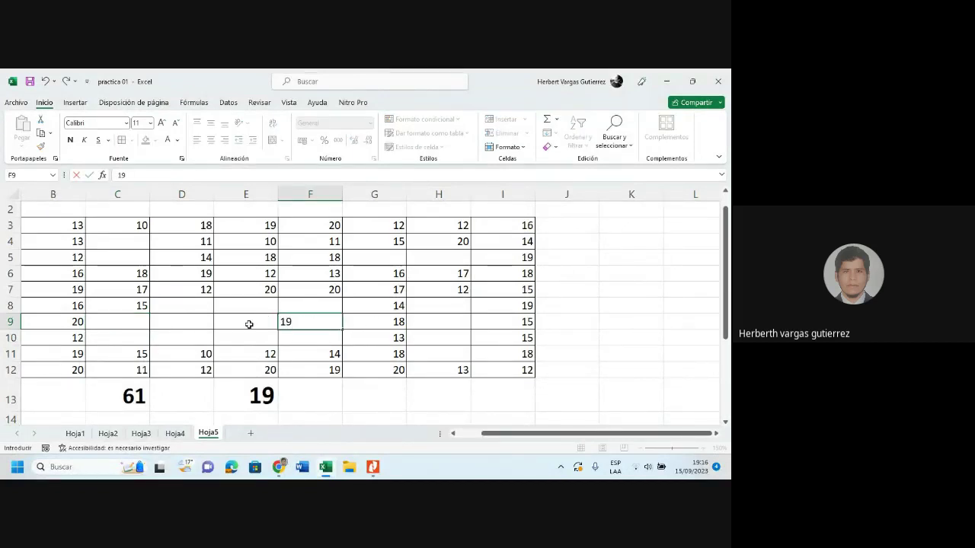
left_click(250, 324)
type("17")
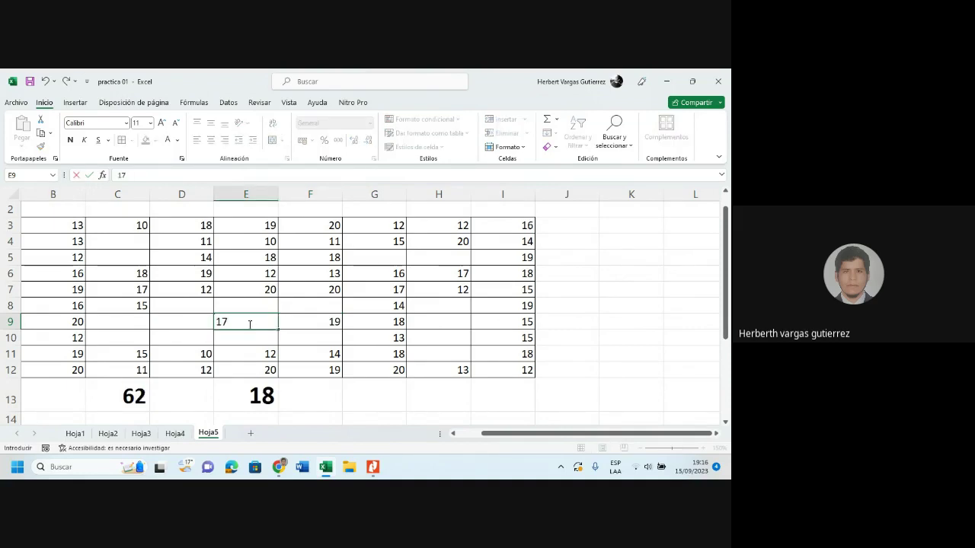
left_click(183, 321)
type("13")
left_click(454, 306)
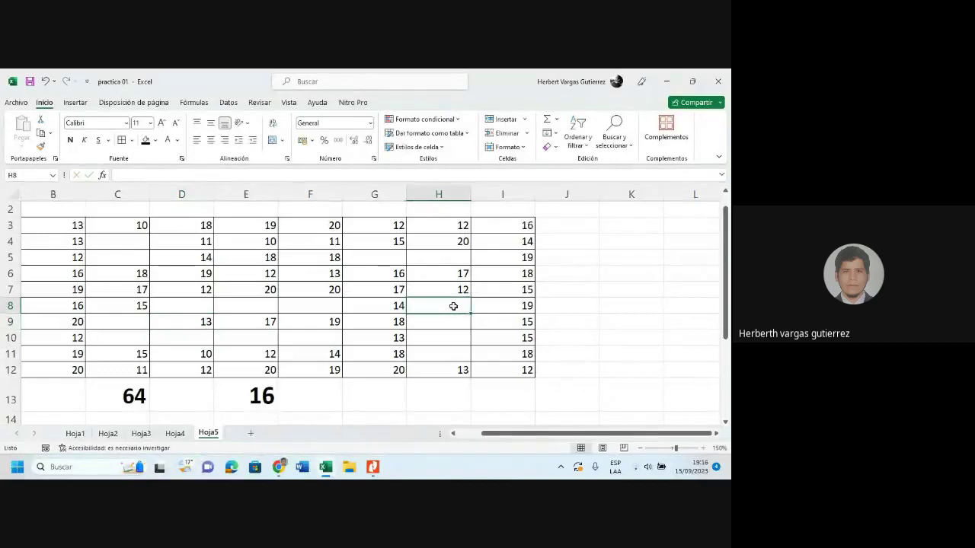
type("18")
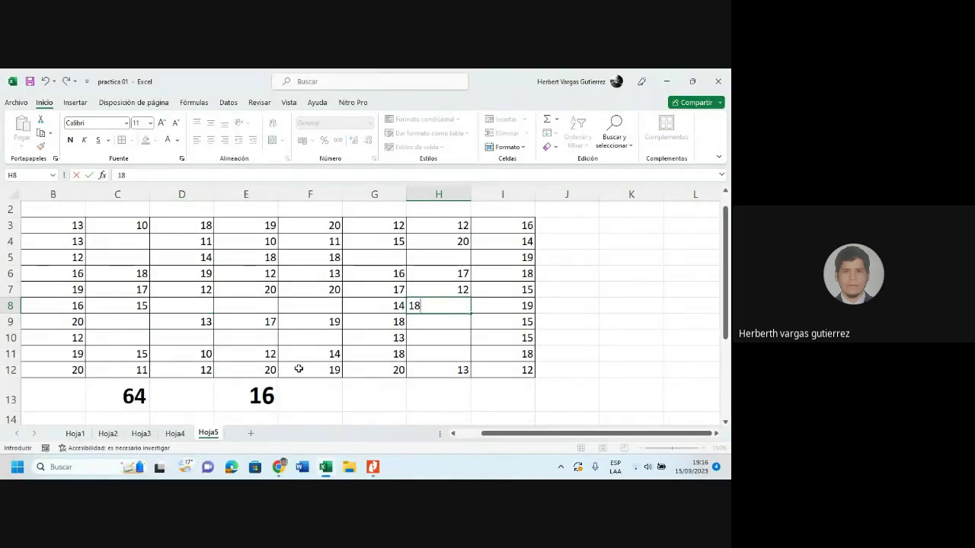
key("Return")
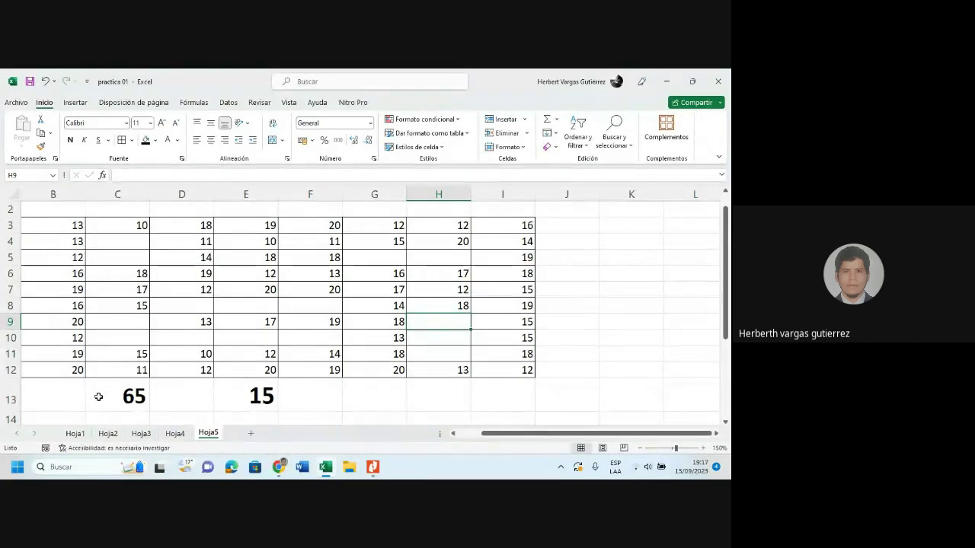
Switch to the Google Meet window in Chrome to read the call messages, and return to the Excel sheet
left_click(279, 466)
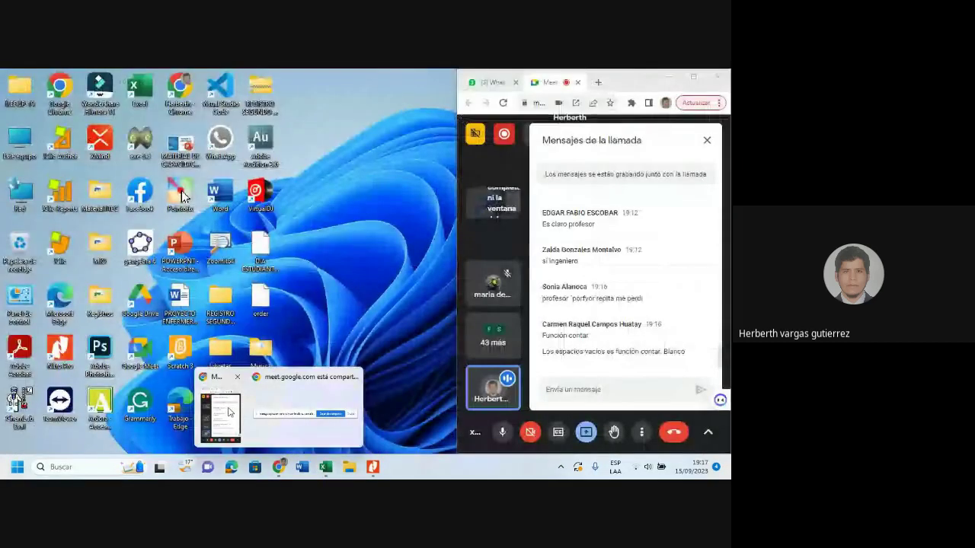
left_click(280, 409)
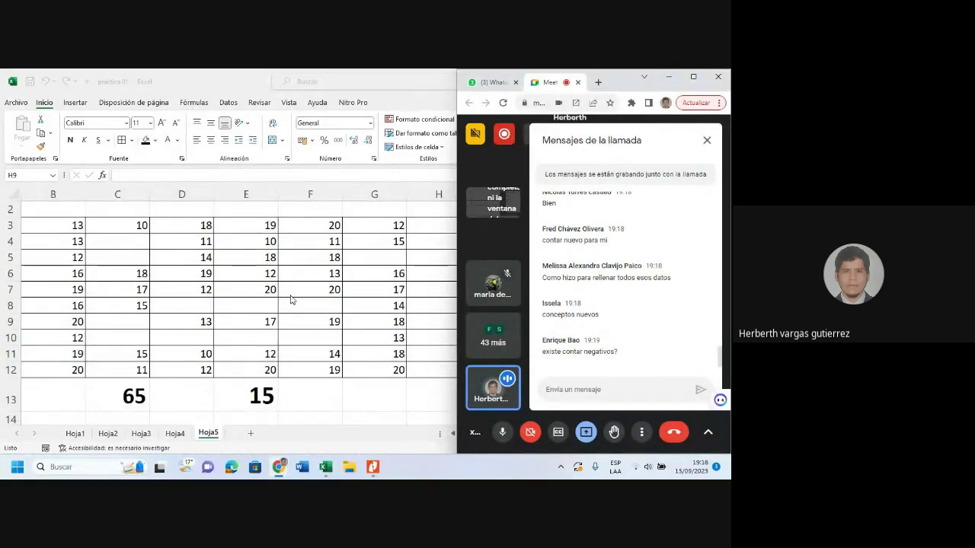
left_click(140, 323)
Dismiss the Chrome presenting notification and enter the negative value -45 in the blank cell C9
left_click(132, 320)
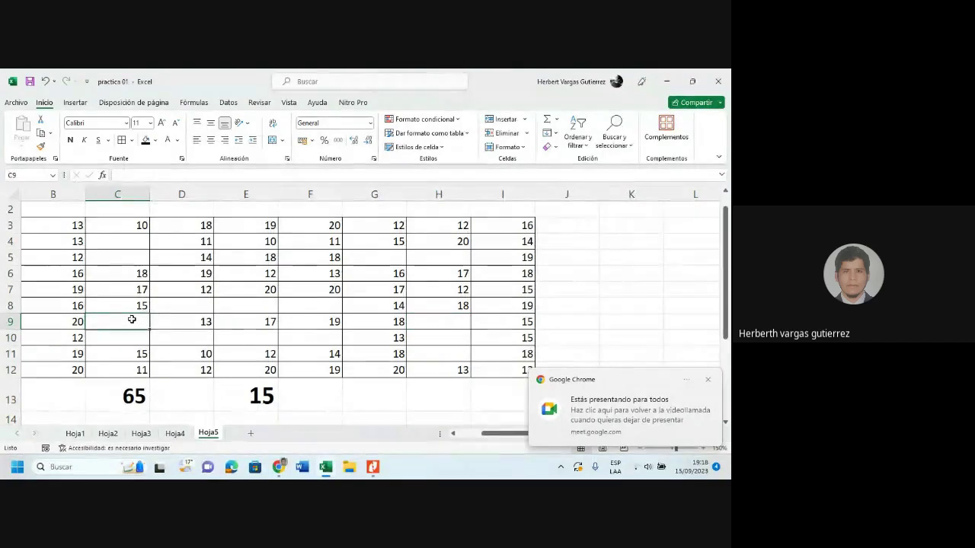
left_click(709, 381)
type("17")
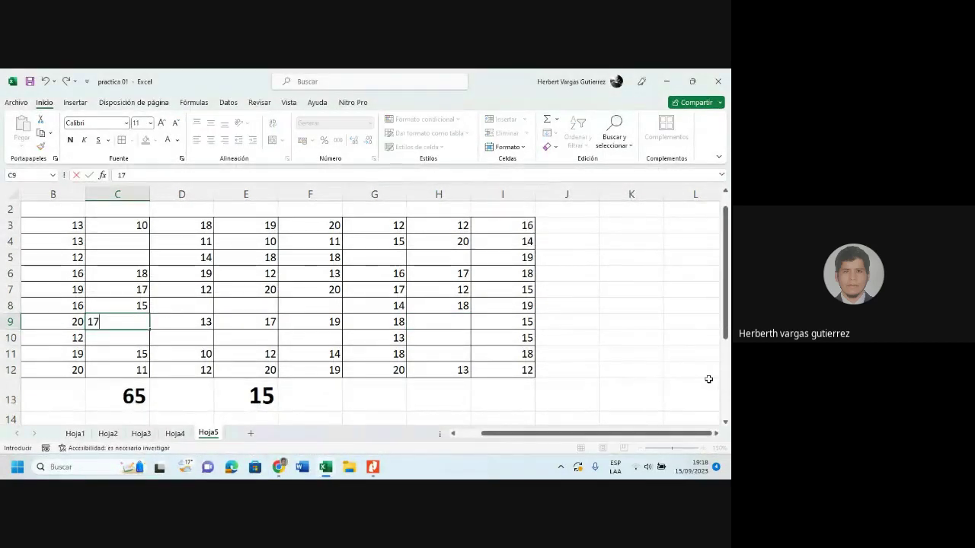
key("BackSpace")
type("=")
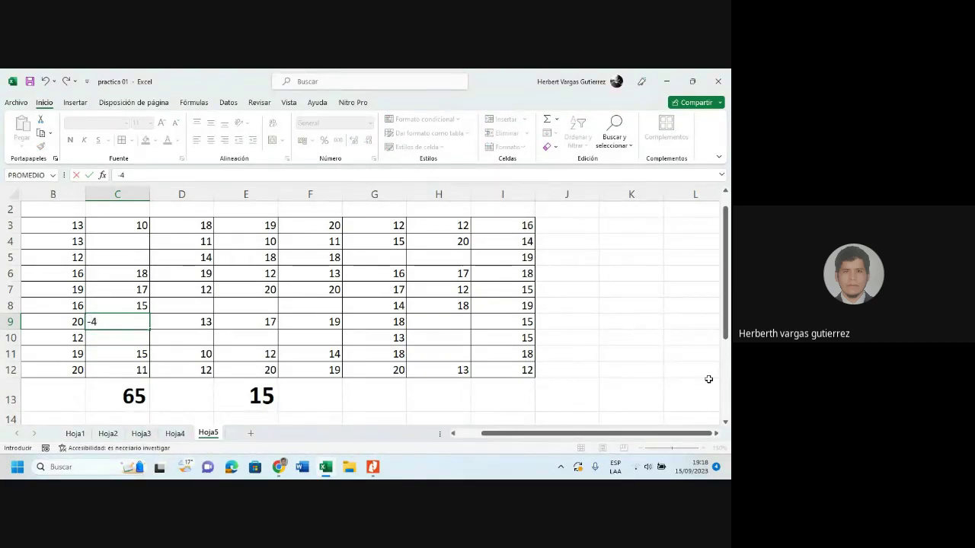
type("45")
key("Return")
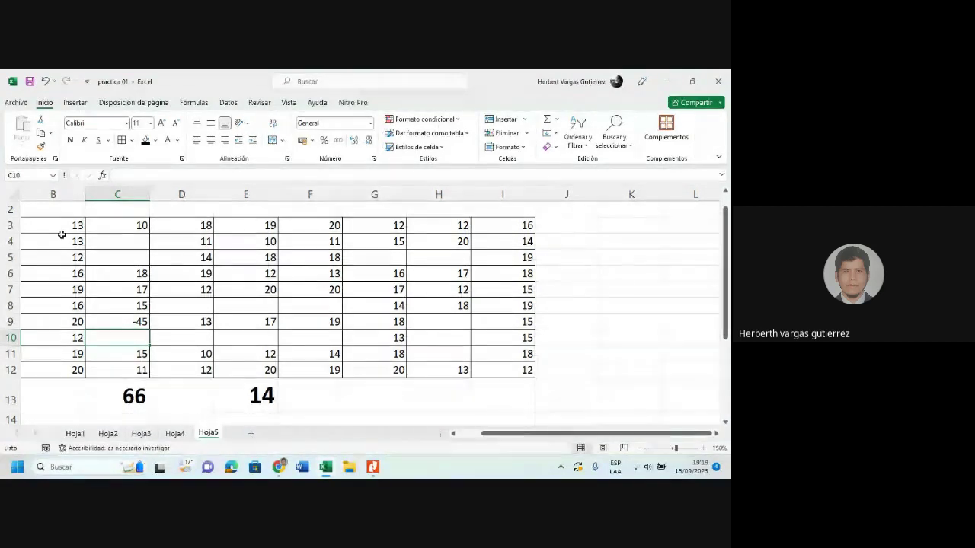
Change the value in C9 to -15
left_click(138, 321)
type("-")
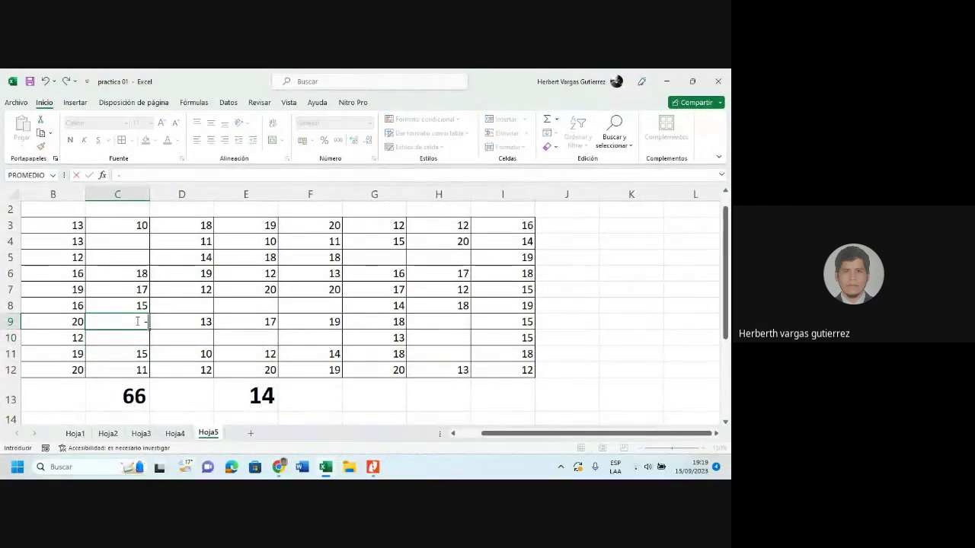
type("15")
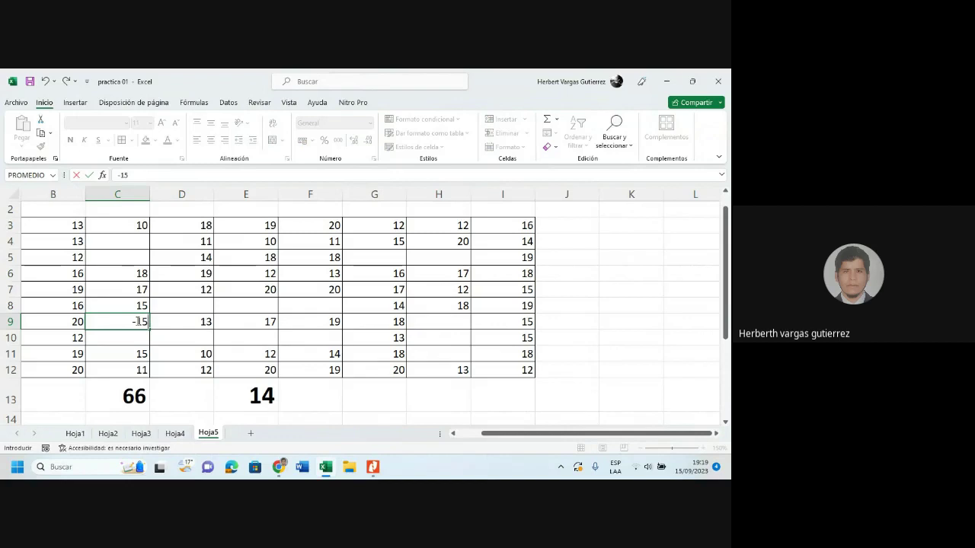
left_click(178, 309)
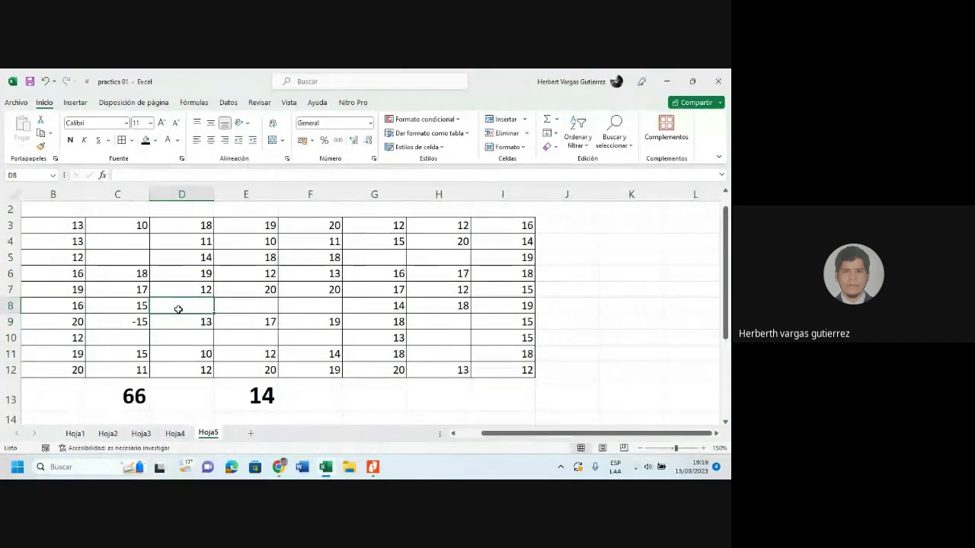
Apply a "Es menor que" conditional formatting rule to B3:I12 that shows values less than 0 with Texto rojo
left_click(63, 227)
mouse_move(63, 227)
left_mouse_down()
mouse_move(324, 274)
mouse_move(491, 367)
left_mouse_up()
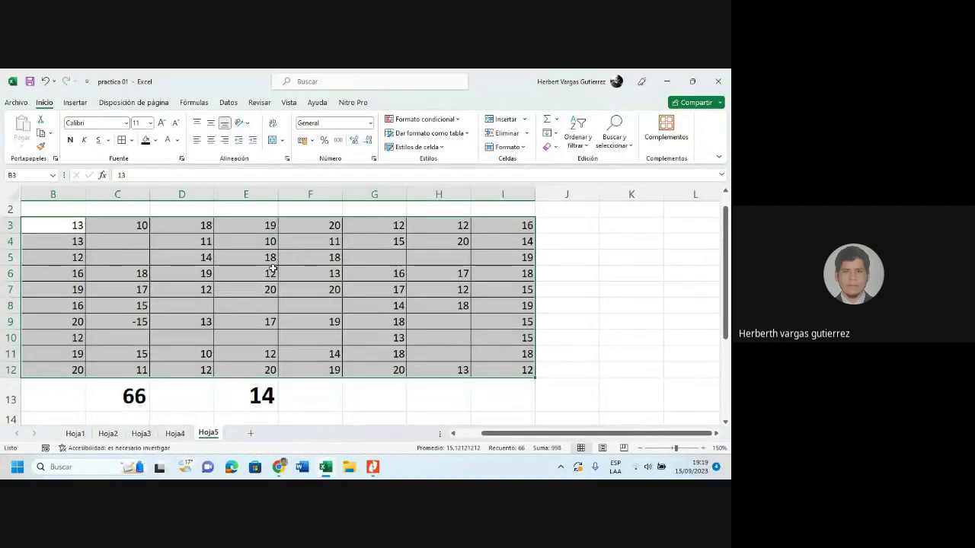
left_click(459, 120)
mouse_move(435, 144)
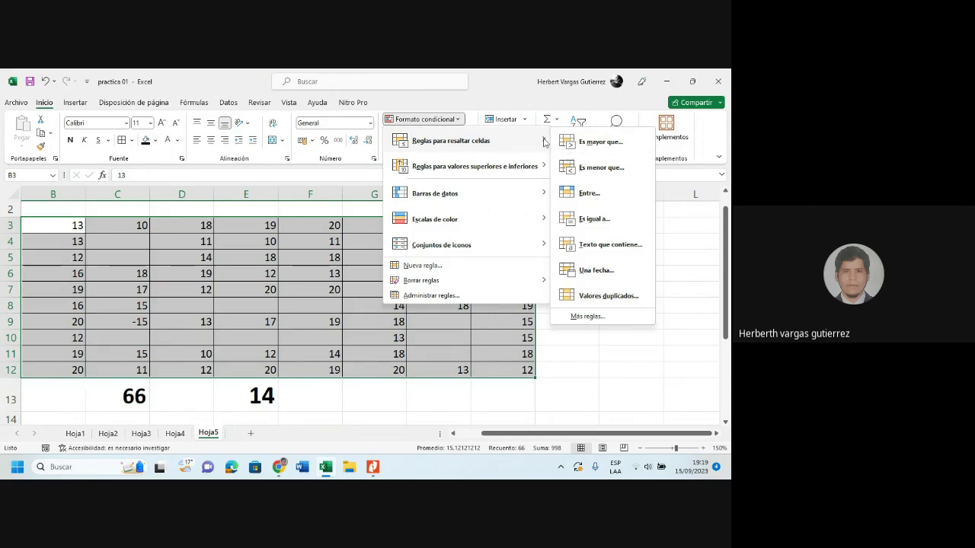
left_click(600, 168)
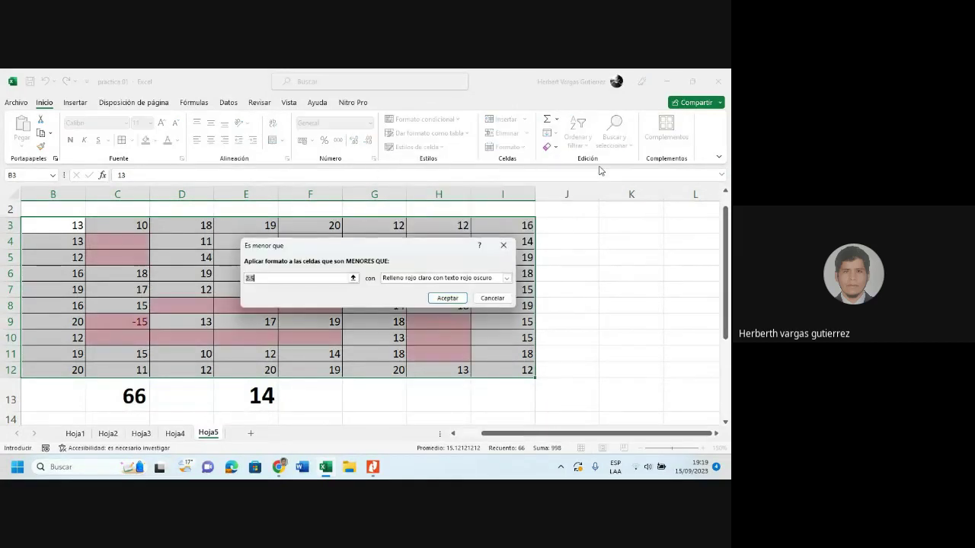
left_click(266, 279)
type("0")
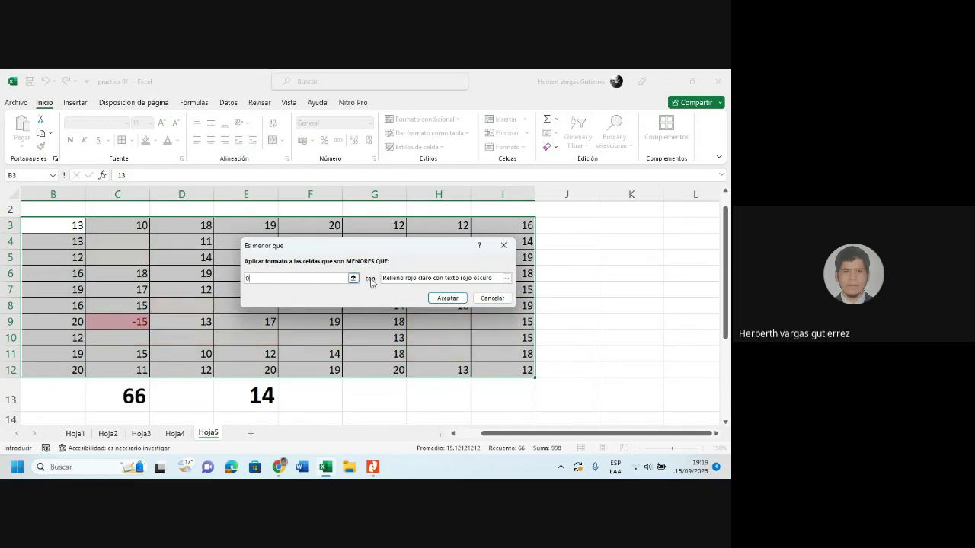
left_click(418, 278)
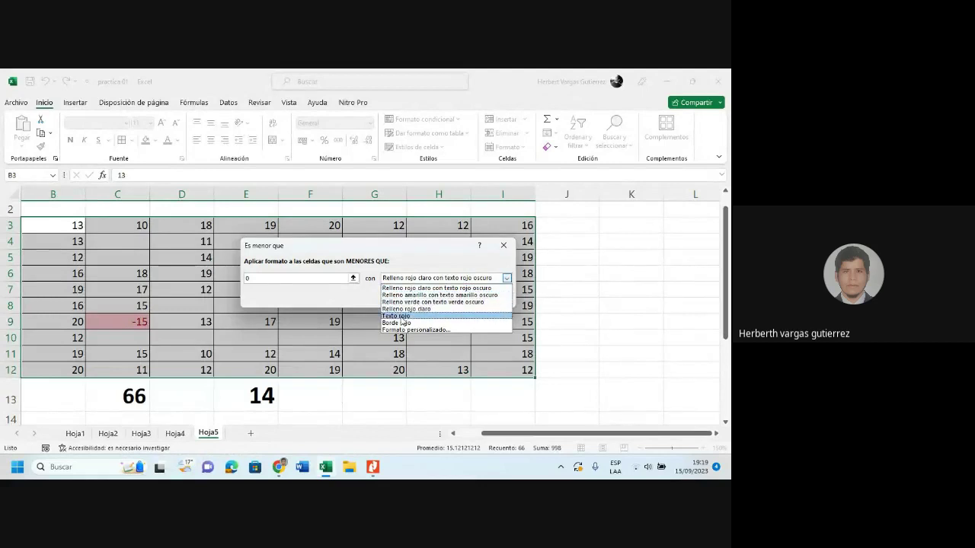
left_click(402, 317)
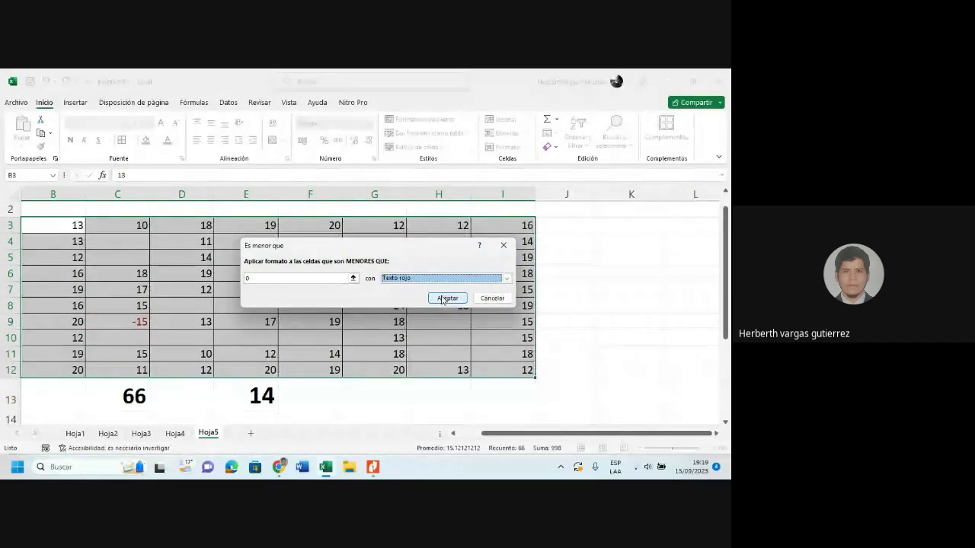
left_click(441, 295)
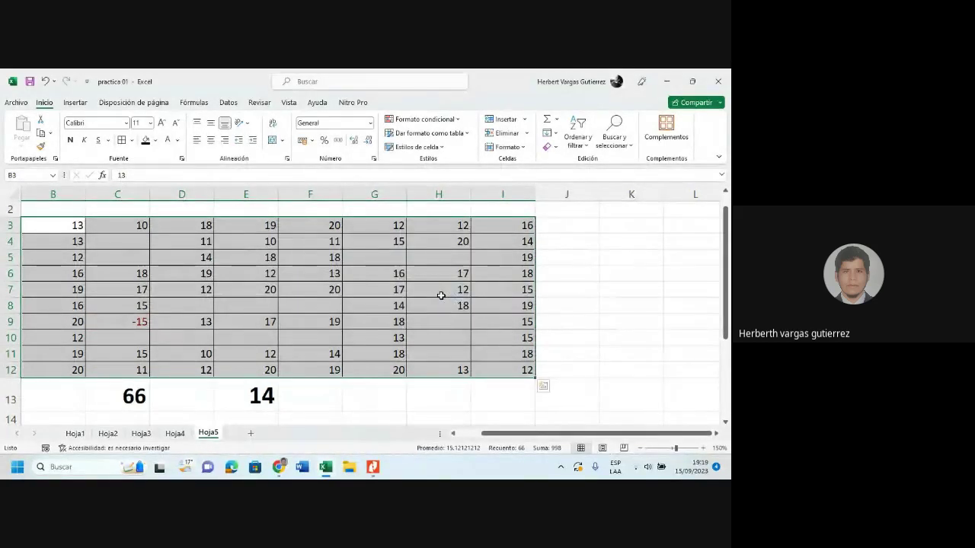
Enter the negative value -16 in the blank cell F8 to test the conditional formatting
left_click(124, 322)
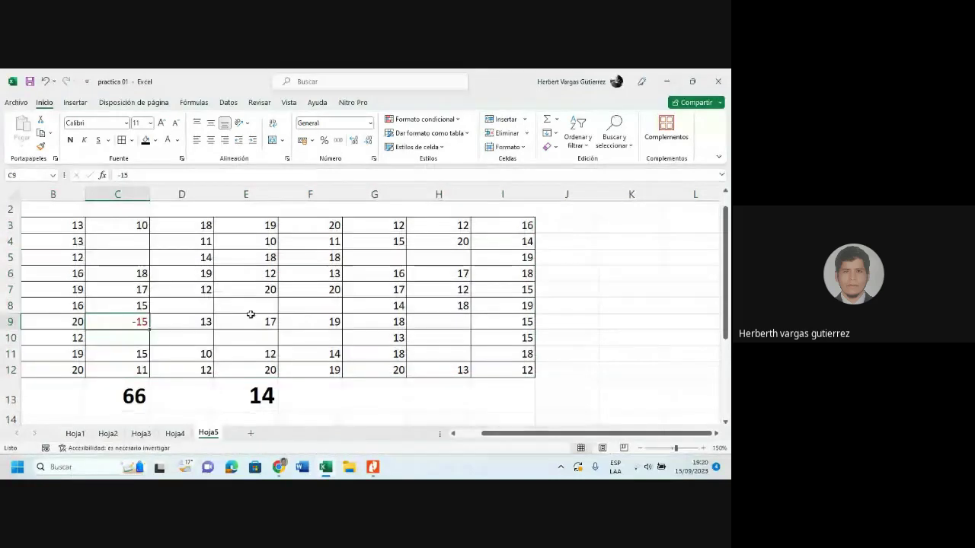
left_click(309, 304)
type("-1")
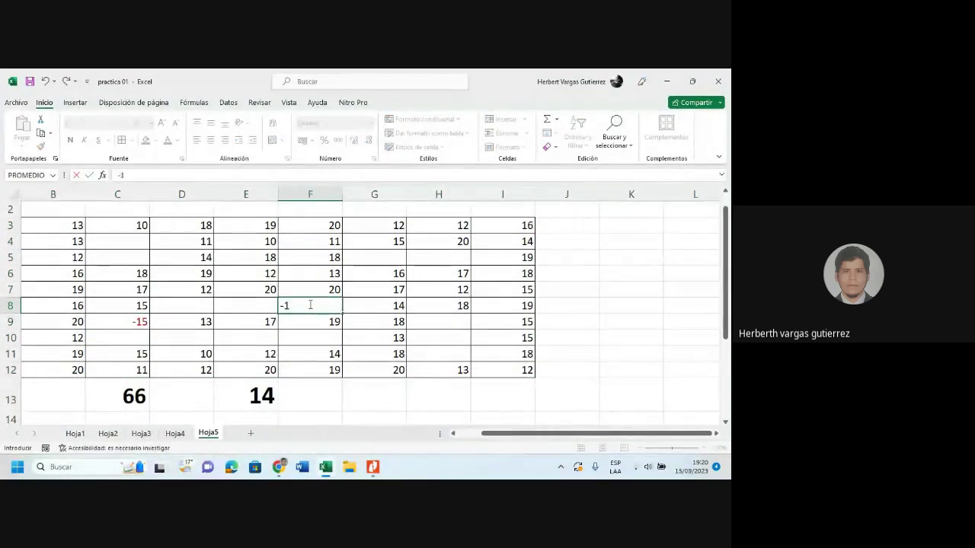
type("6")
key("Return")
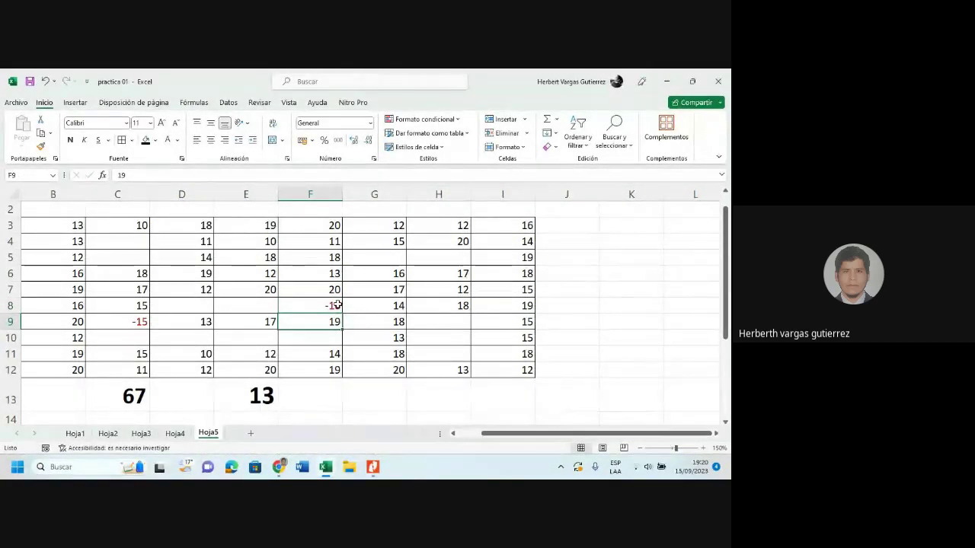
Enter the positive value 10 in the blank cell G5
left_click(388, 258)
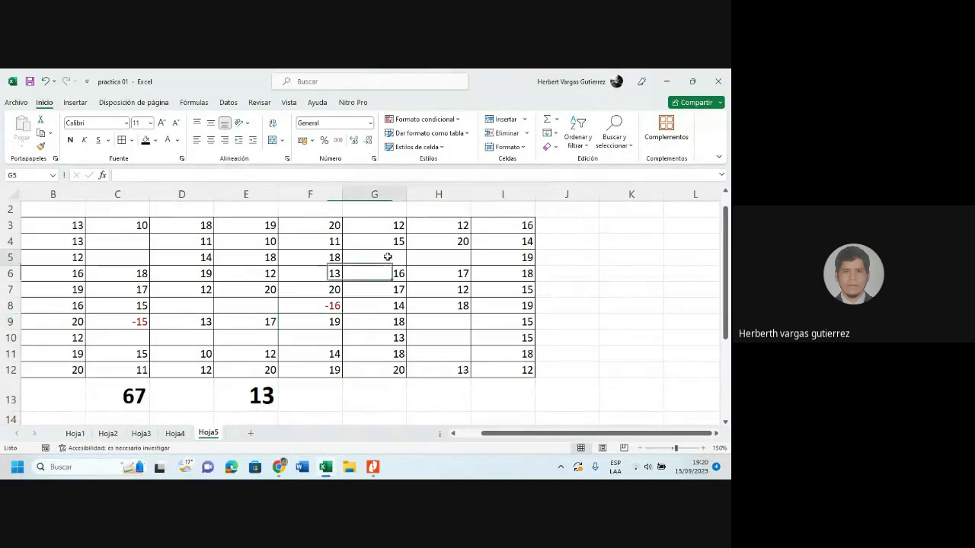
type("1")
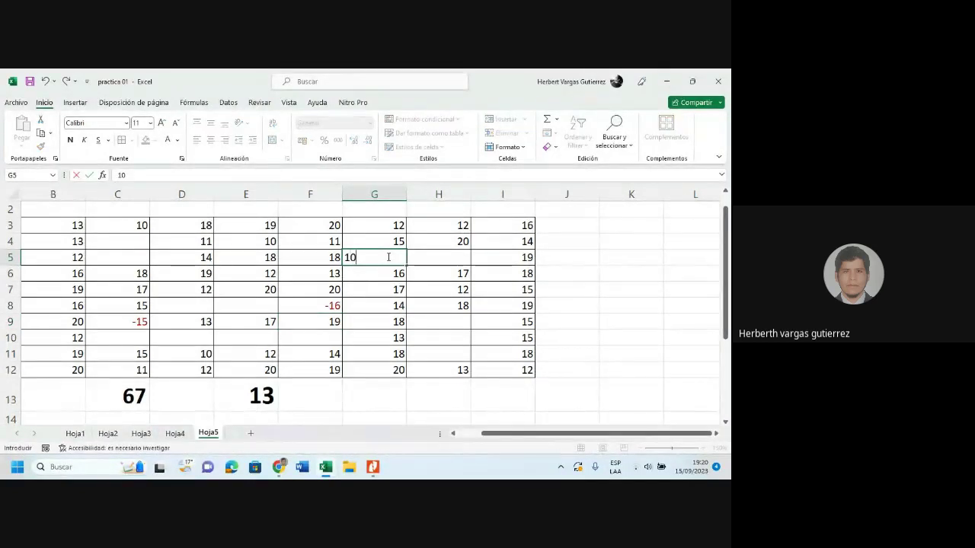
type("0")
key("Return")
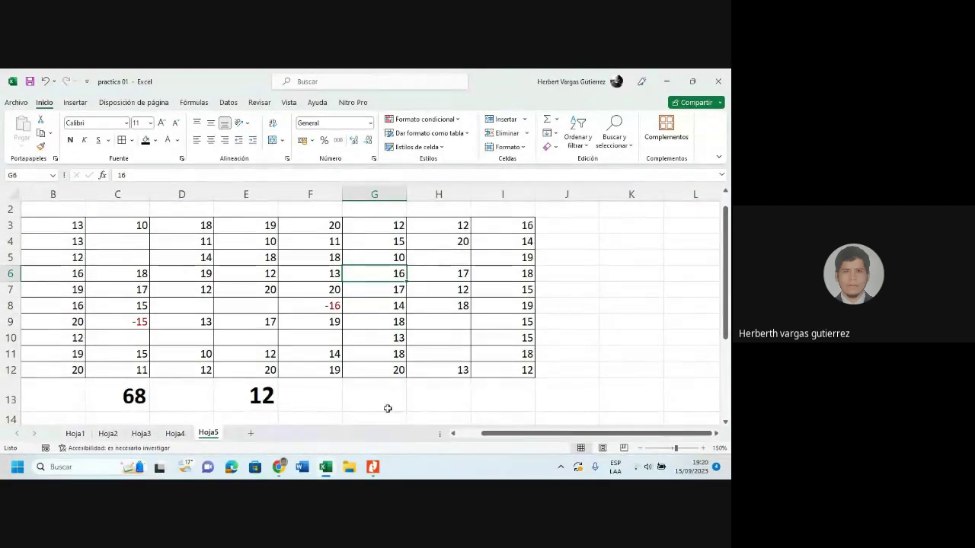
Check the Google Meet call chat again for new student questions, and go back to the Excel workbook
mouse_move(279, 469)
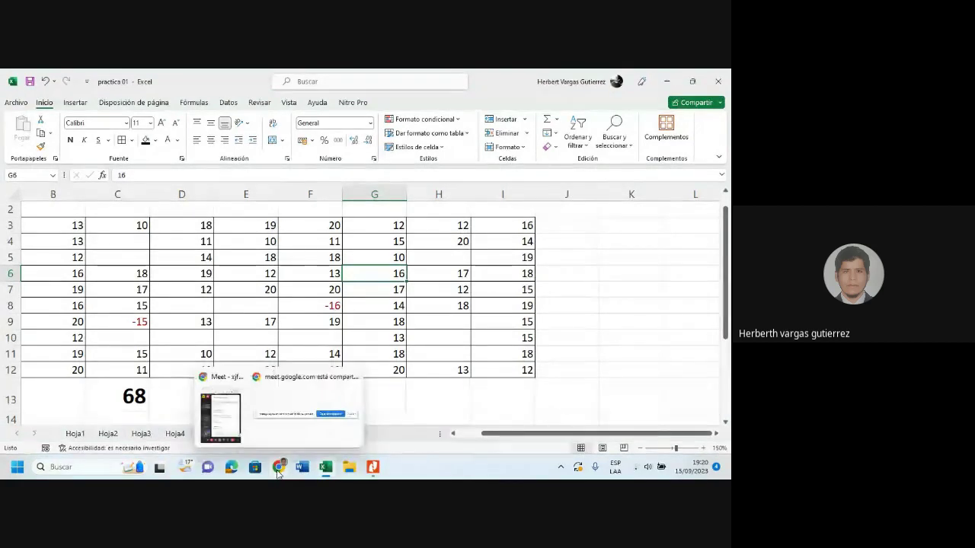
left_click(238, 431)
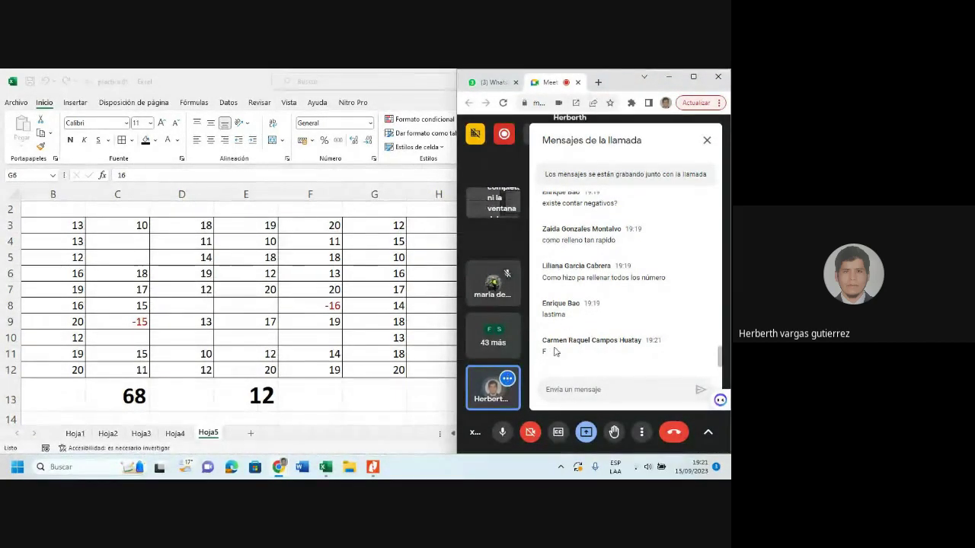
left_click(420, 336)
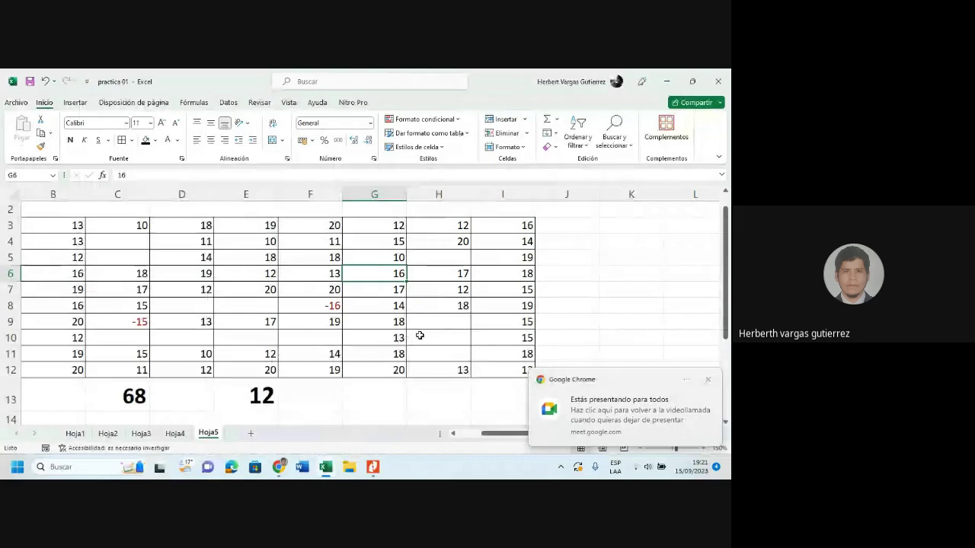
Switch to the session 06 PDF in Nitro Pro and go to the FUNCION MAX Y MIN page
left_click(374, 469)
scroll(407, 329, "down", 1)
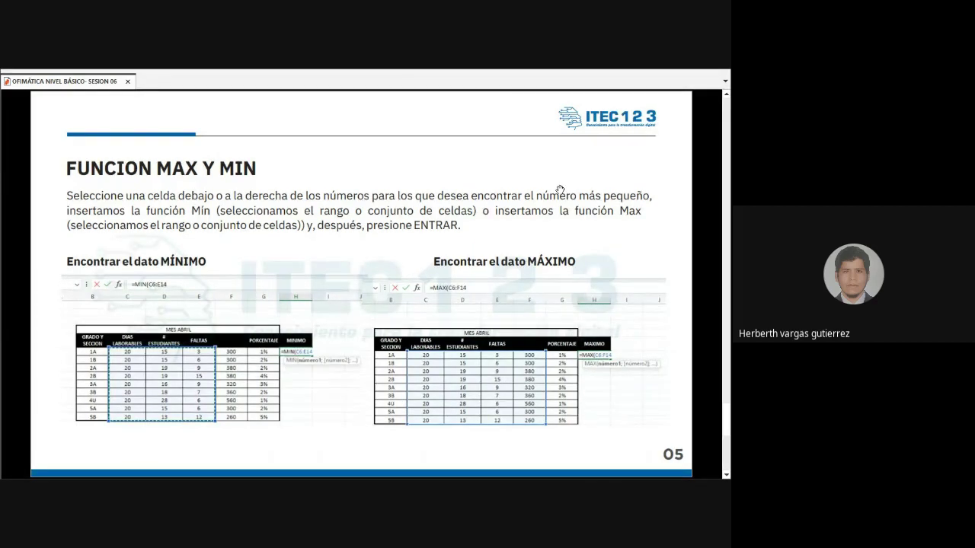
Switch to the practica 01 workbook in Excel and enter the labels MAXIMO in J3 and MINIMO in J4
key("alt+Tab")
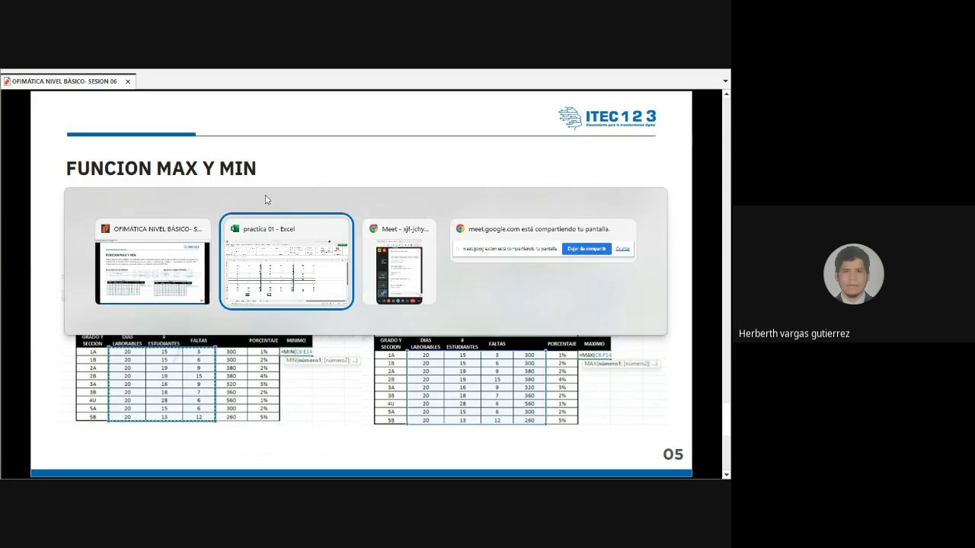
left_click(312, 257)
left_click(456, 384)
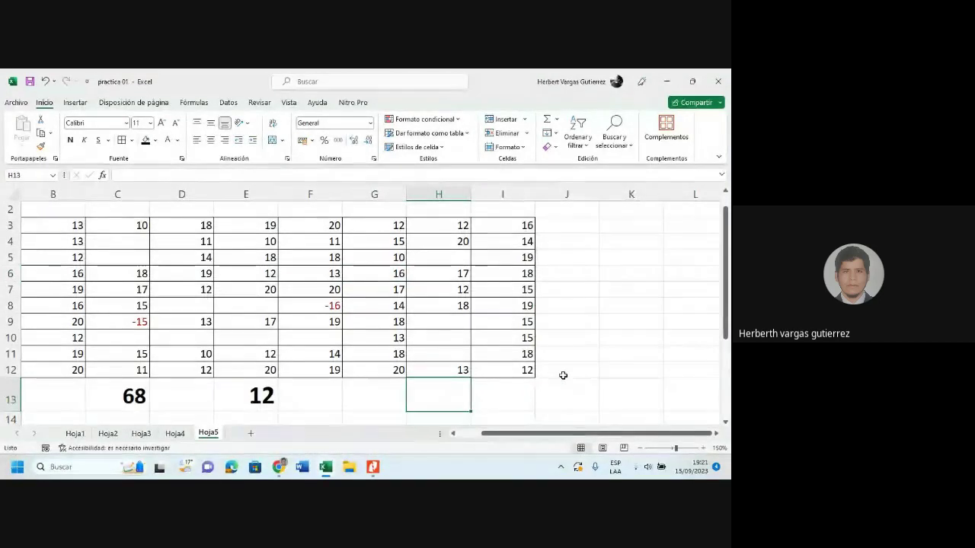
left_click(569, 230)
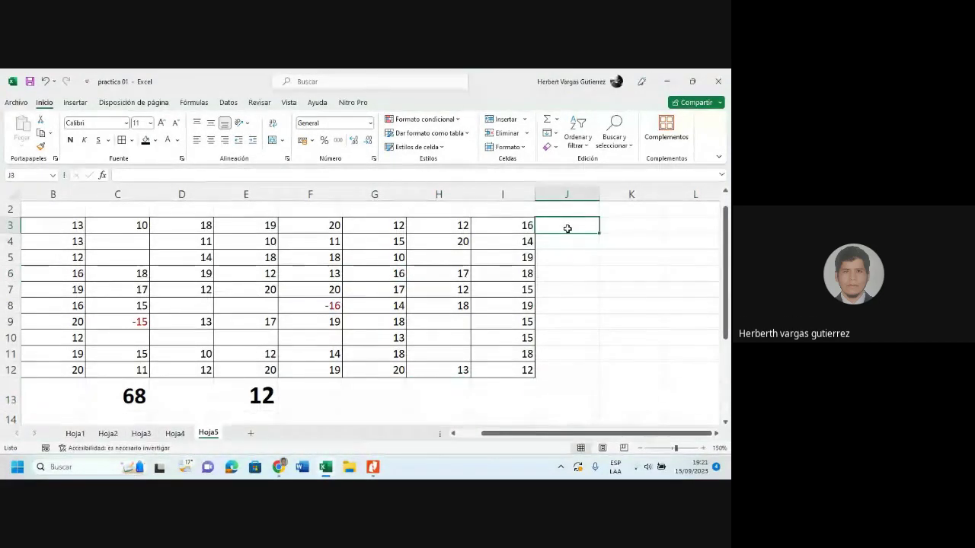
type("MAXIMO")
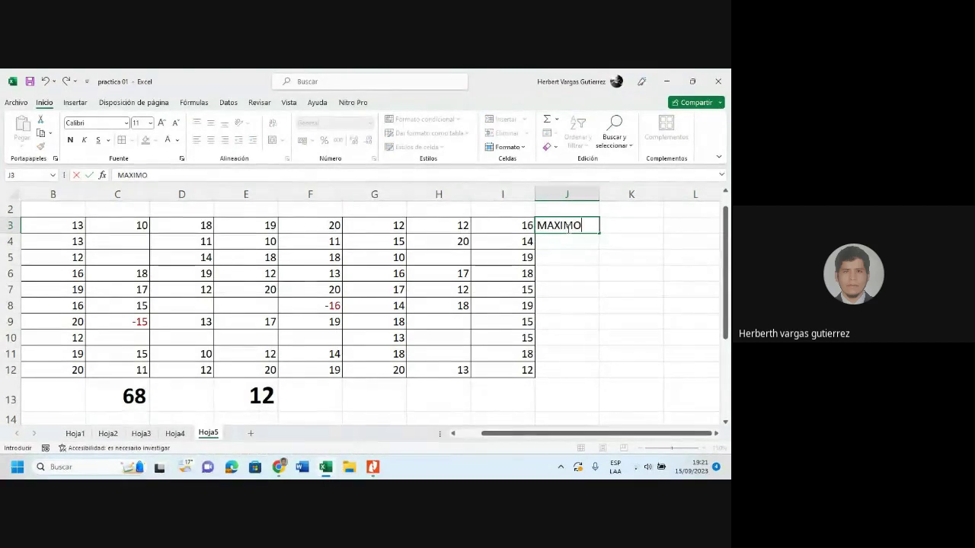
key("Return")
type("MIN")
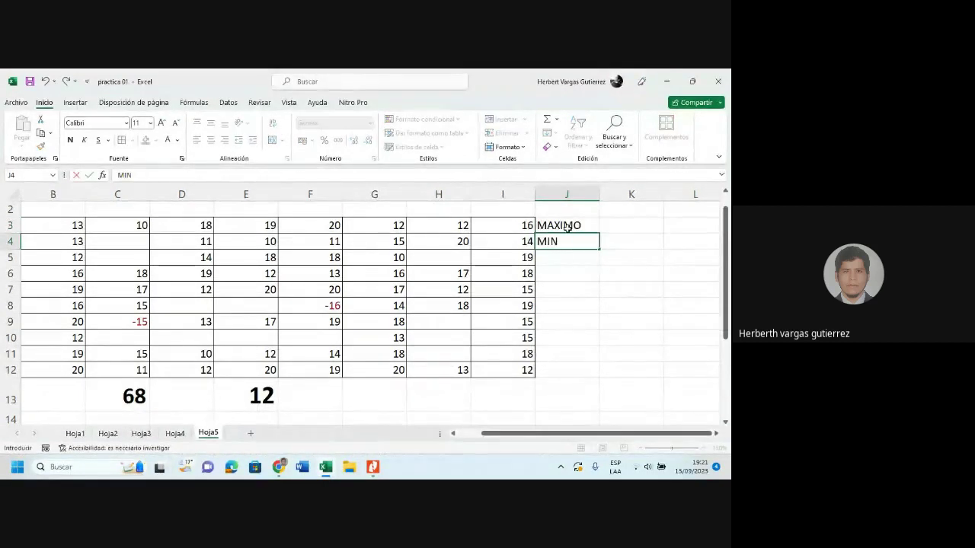
type("IMO")
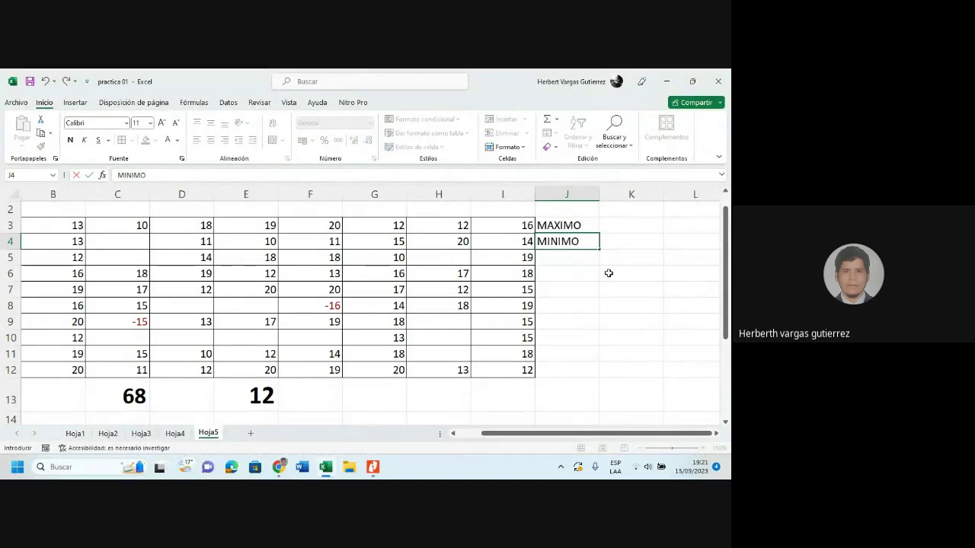
left_click(569, 268)
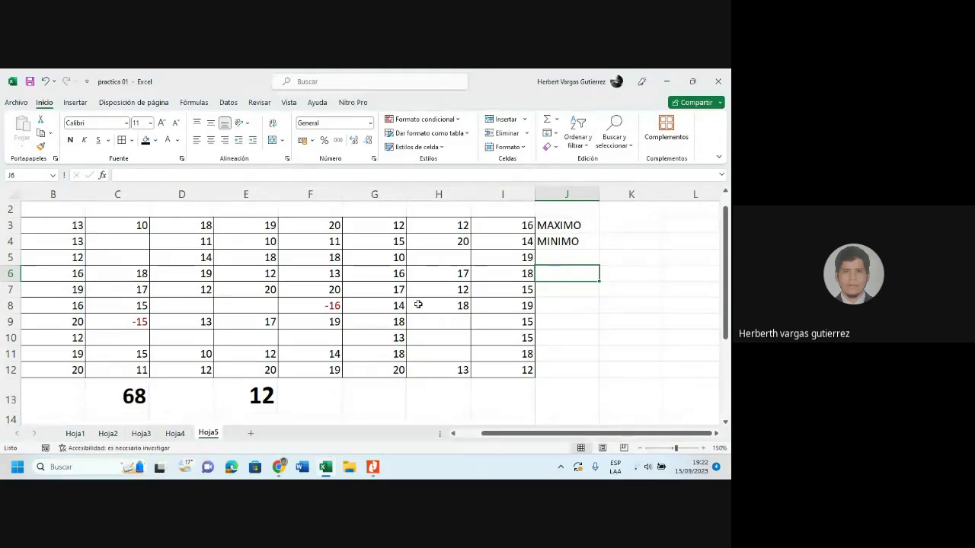
Enter a MAX formula in K3 that finds the highest value in the range B3:I12
left_click(610, 227)
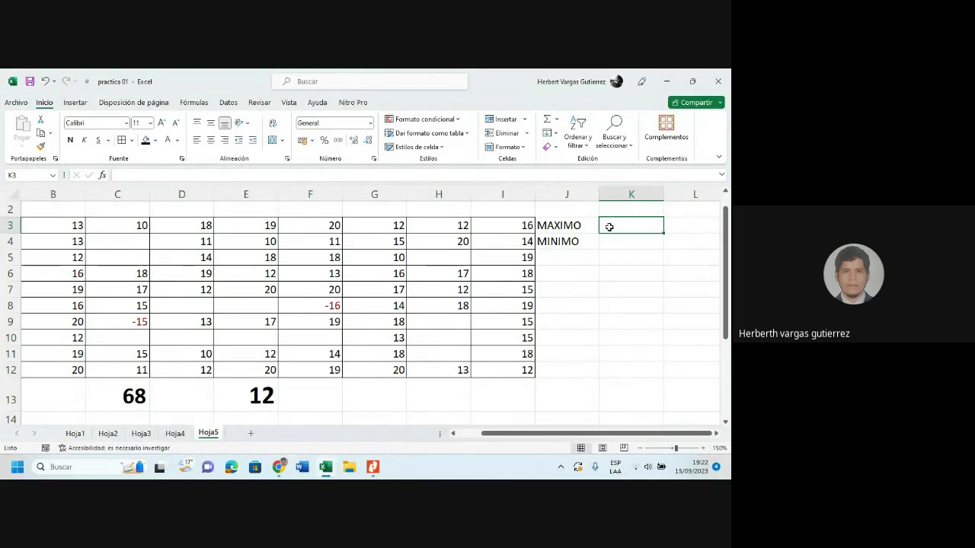
type("=")
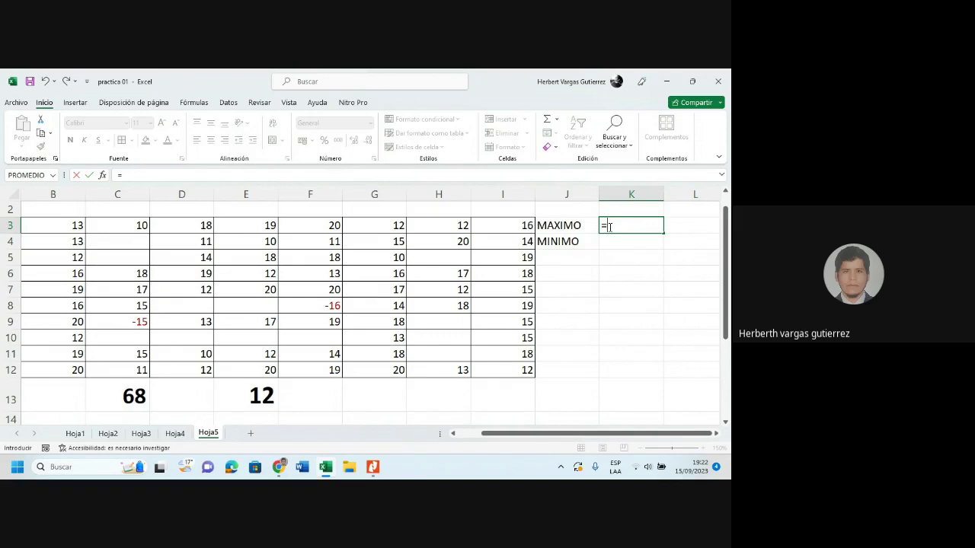
type("MAX")
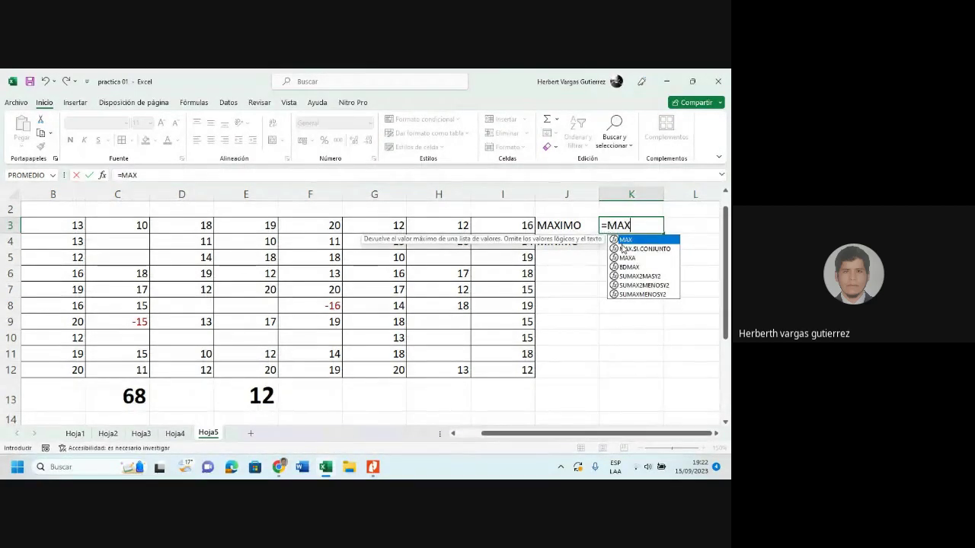
double_click(631, 241)
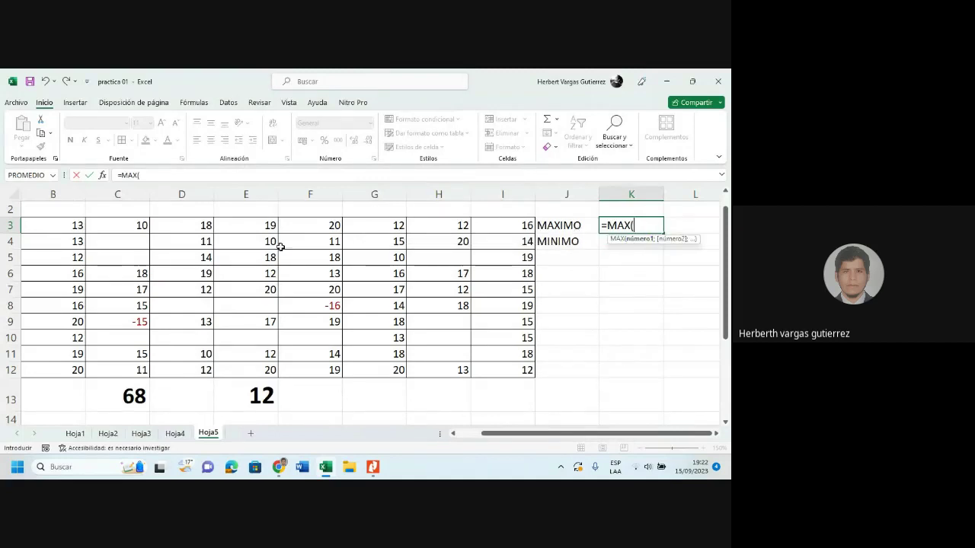
left_click_drag(76, 224, 507, 366)
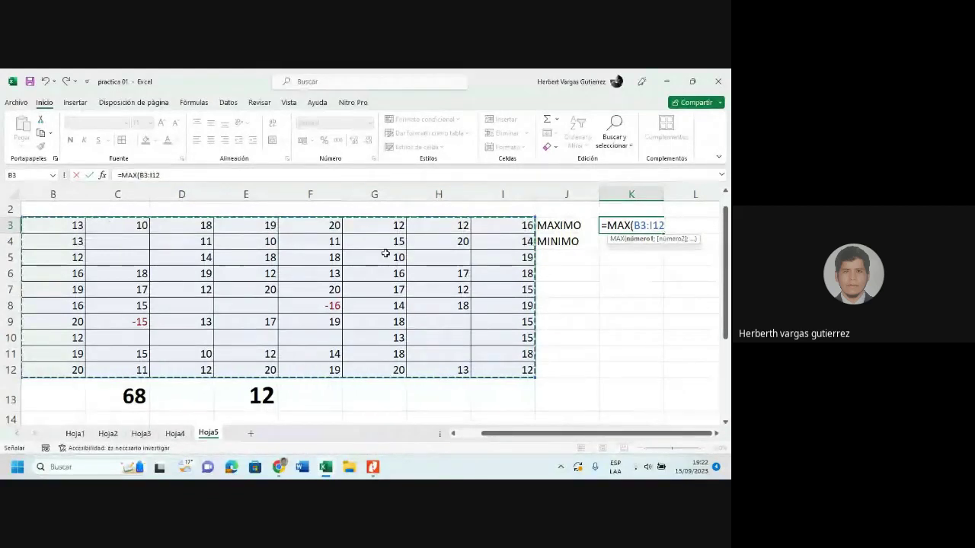
key("Return")
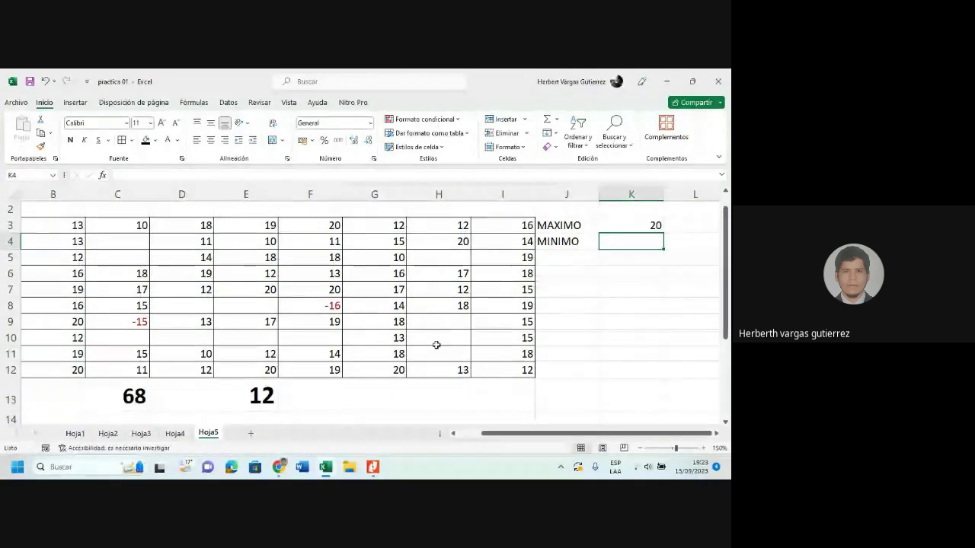
Enter a MIN formula in K4 that finds the lowest value in the range B3:I12
type("=")
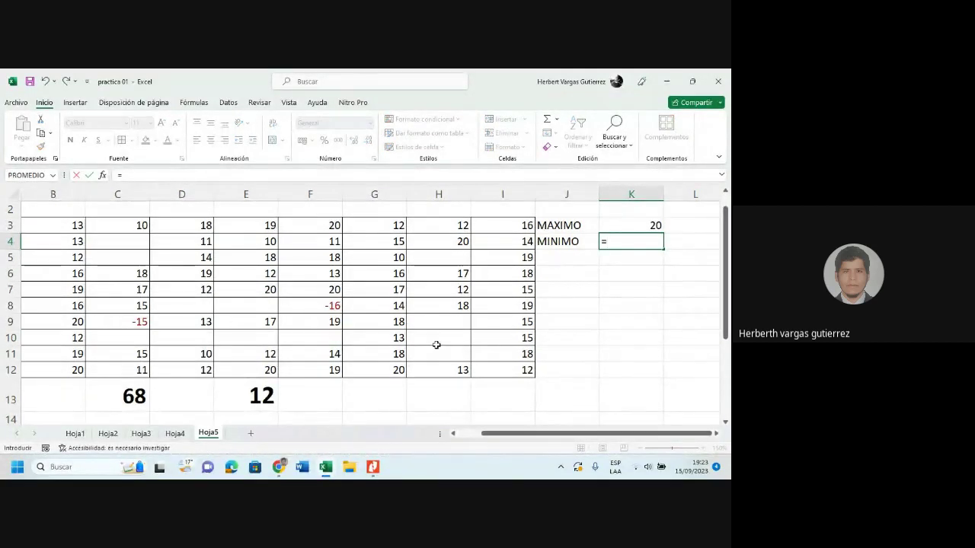
type("MIN")
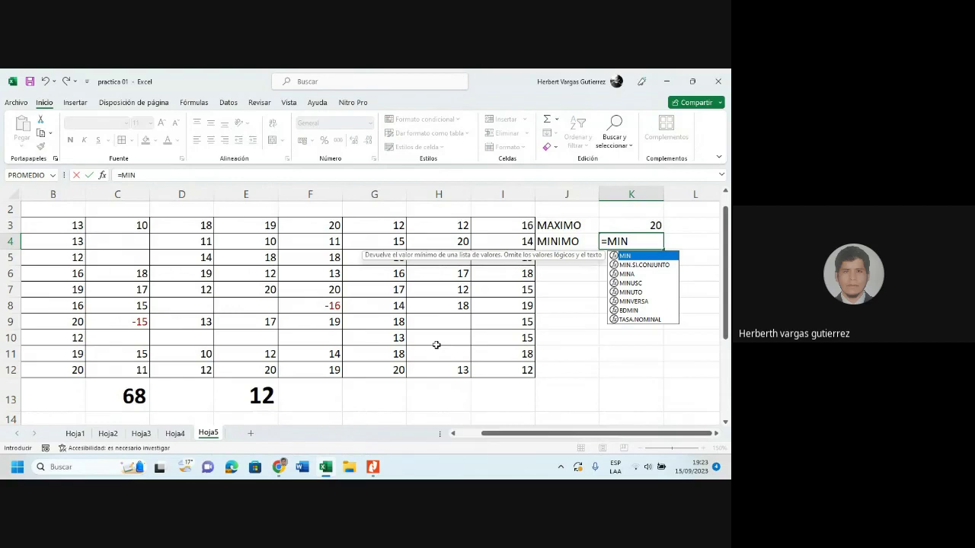
type("(")
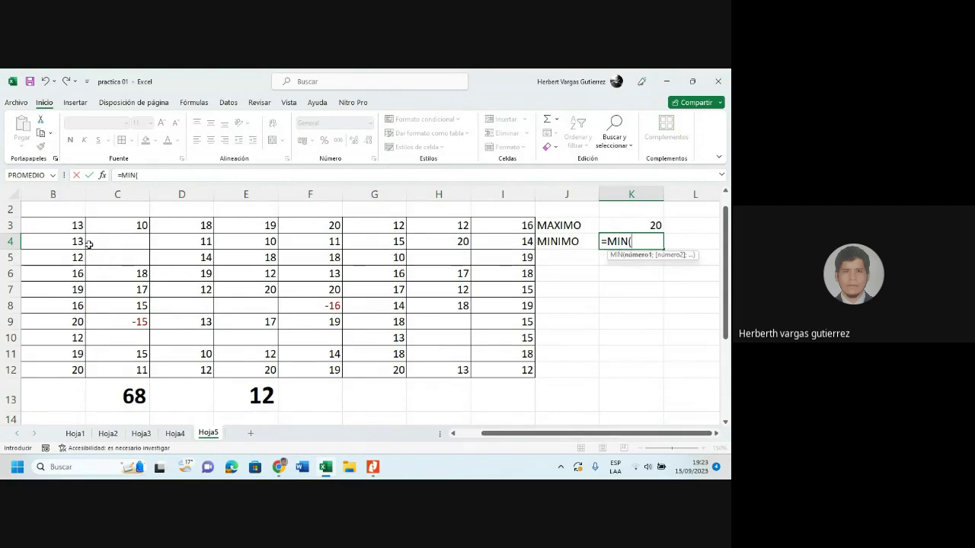
left_click_drag(54, 221, 500, 368)
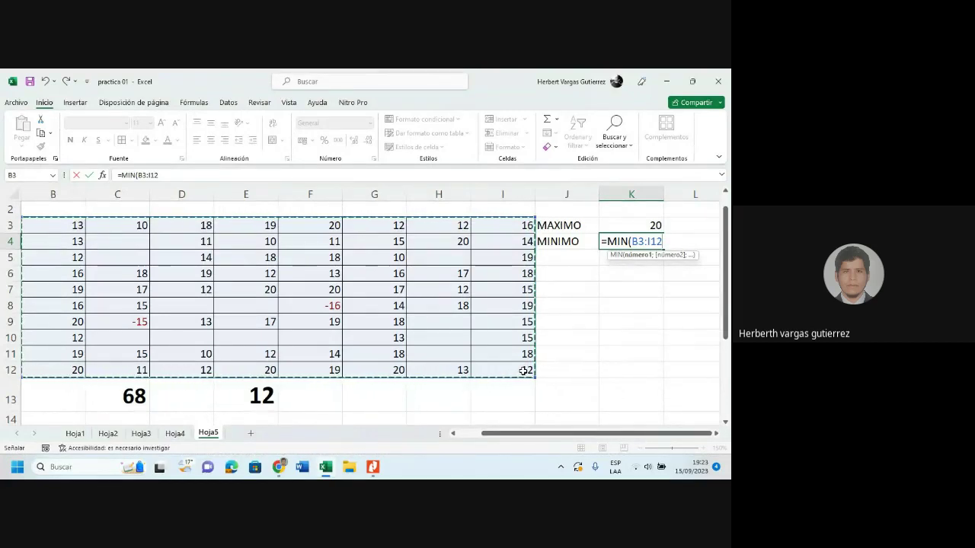
key("Return")
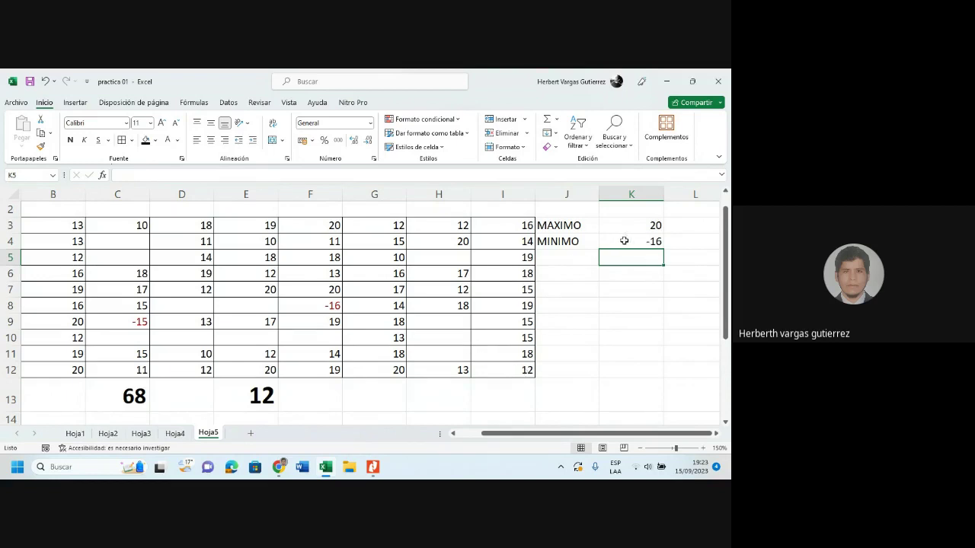
Replace the negative numbers in the table with 12 in F8 and 10 in C9
left_click(330, 307)
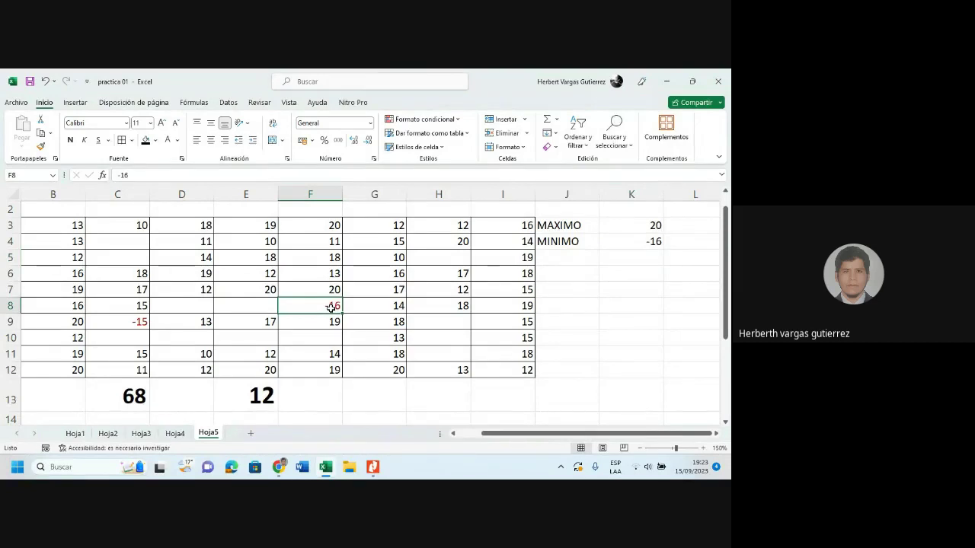
type("12")
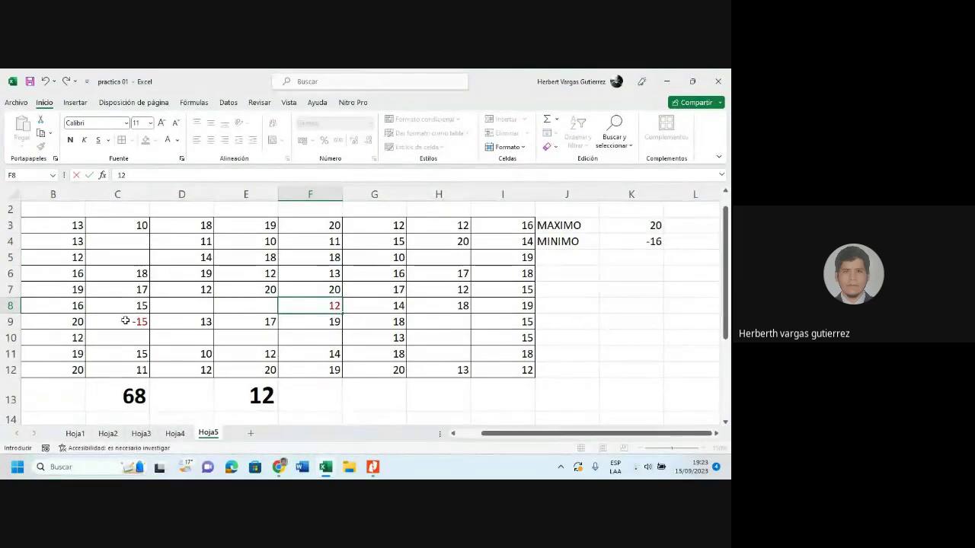
left_click(126, 320)
type("10")
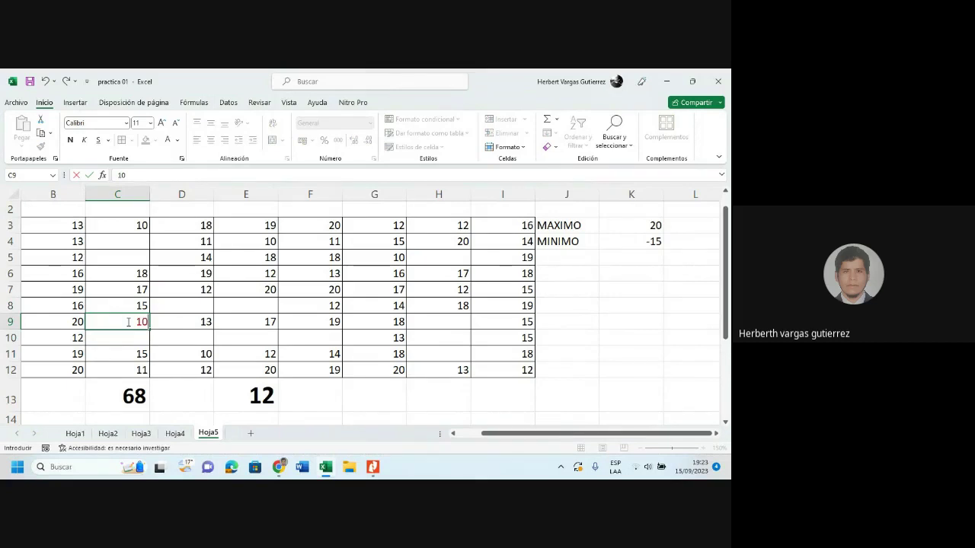
key("Return")
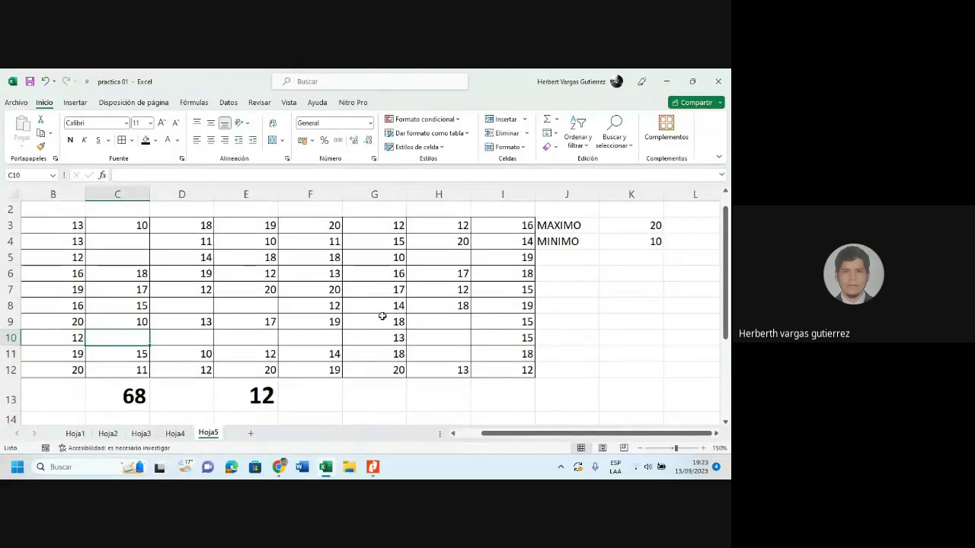
Enter 08 in the blank cell F10 to test the MIN formula
left_click(305, 339)
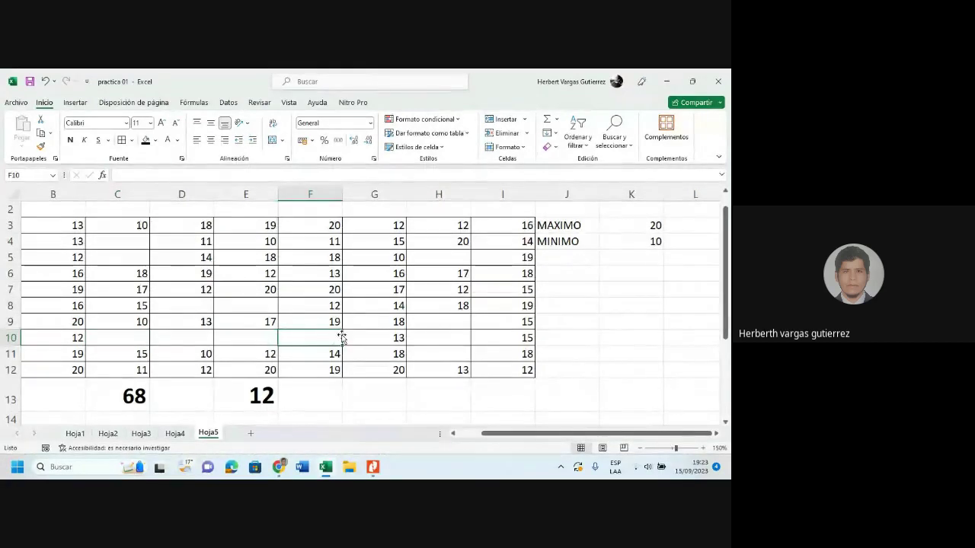
type("08")
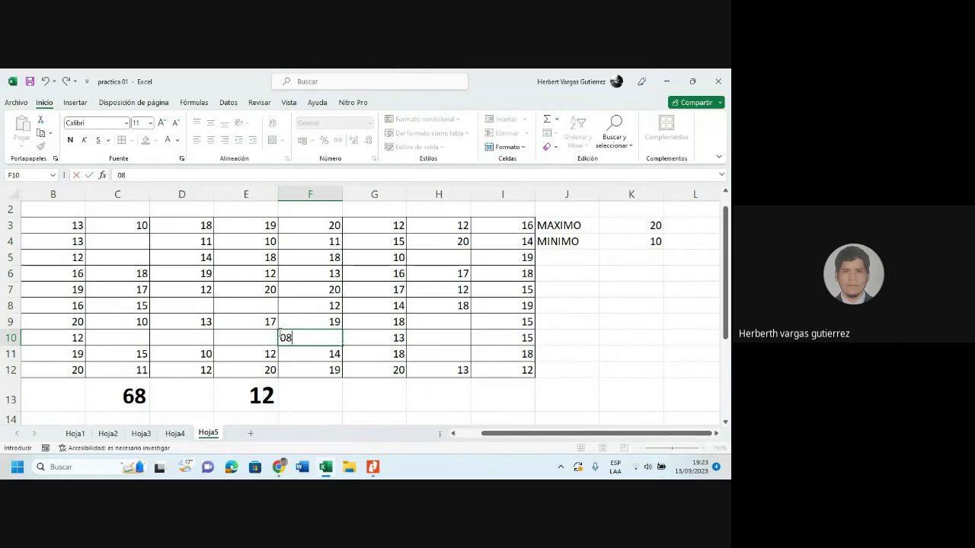
key("Return")
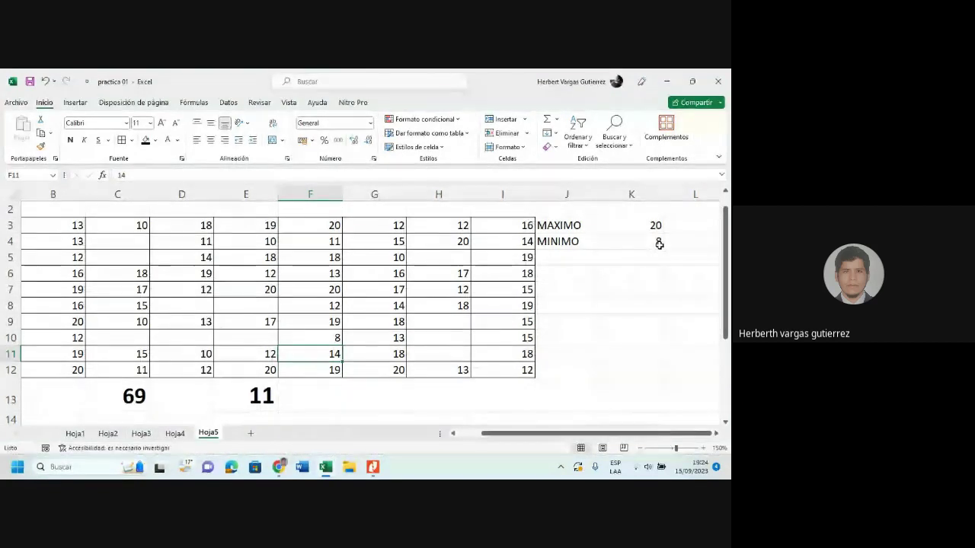
Set the value of cell F10 to 9
left_click(333, 340)
type("9")
key("Return")
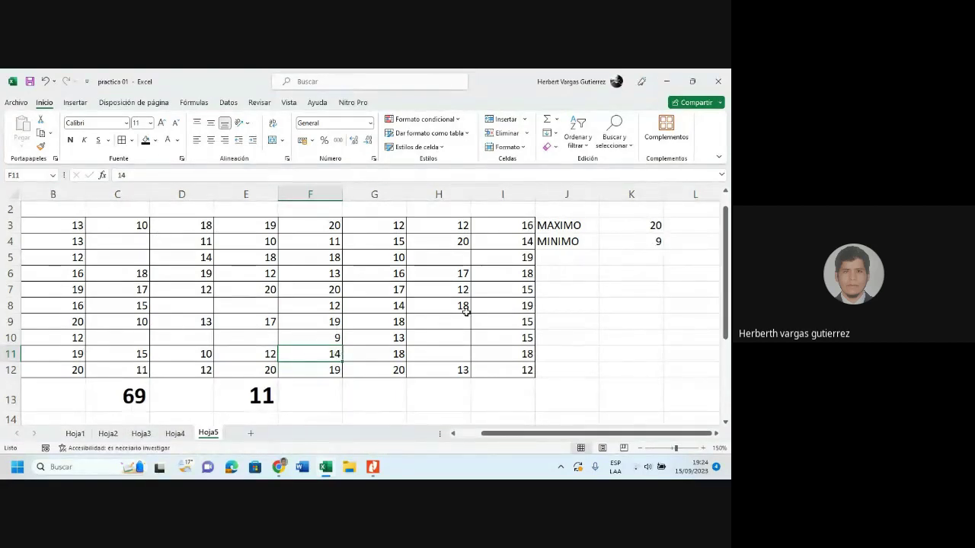
Review the MAXIMO label and the MAX and MIN formulas in K3 and K4
left_click(566, 225)
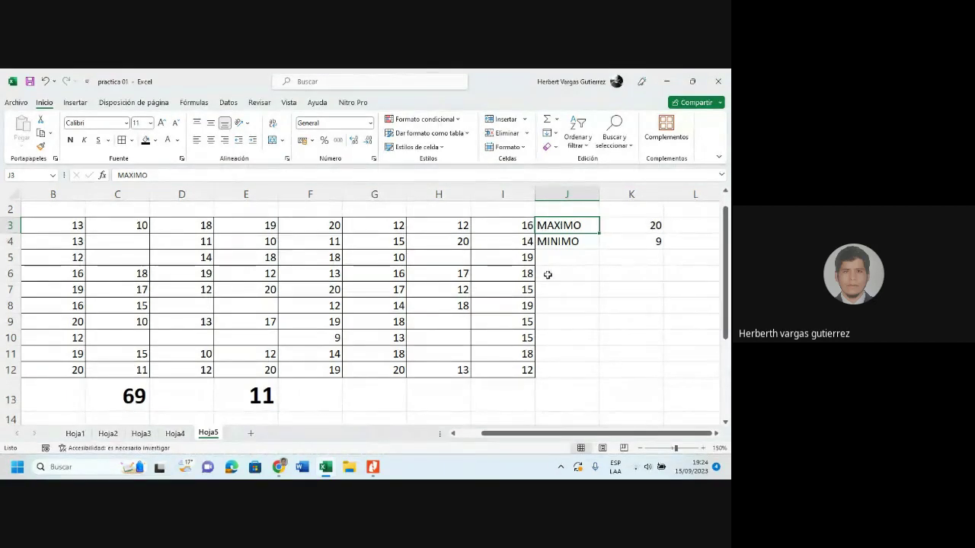
left_click(620, 223)
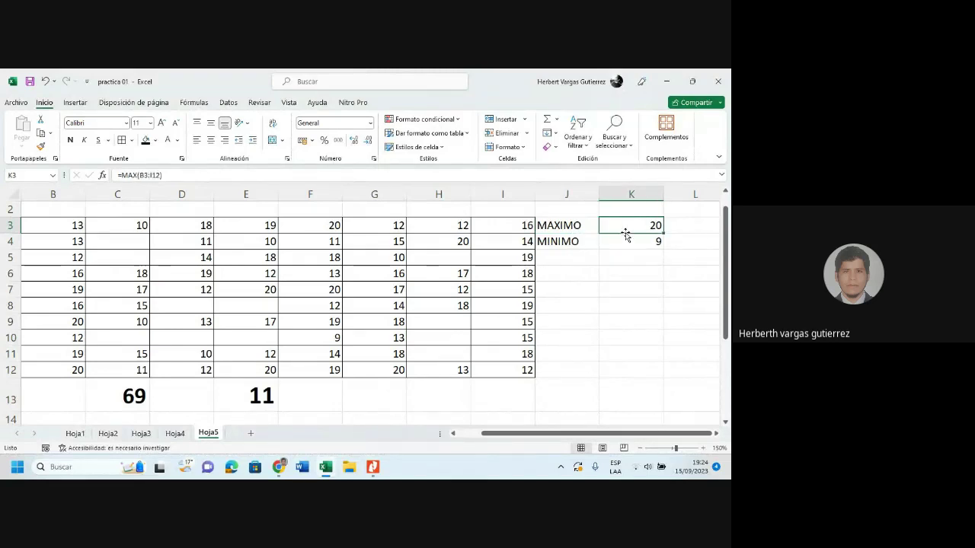
left_click(624, 241)
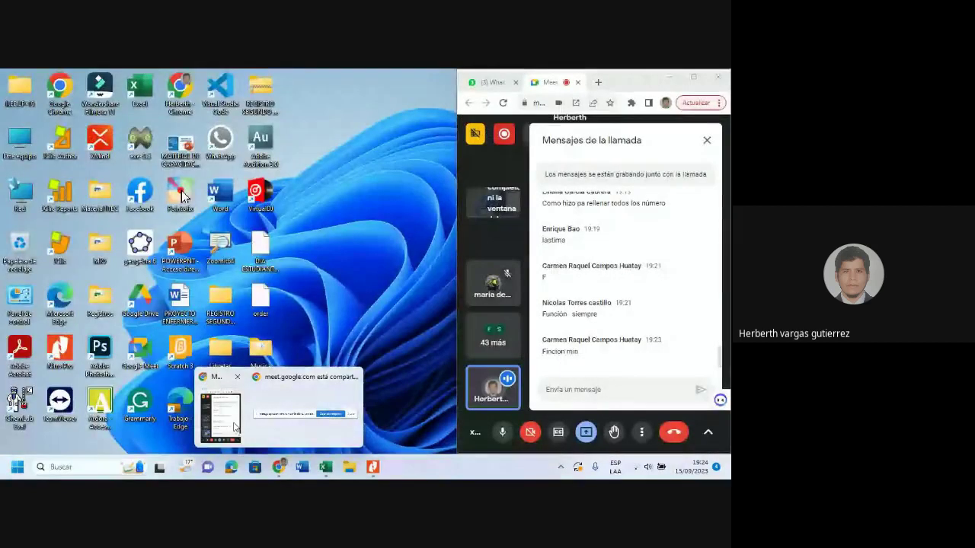
Check the Google Meet call chat for student questions, returning briefly to the Excel workbook between readings
left_click(240, 429)
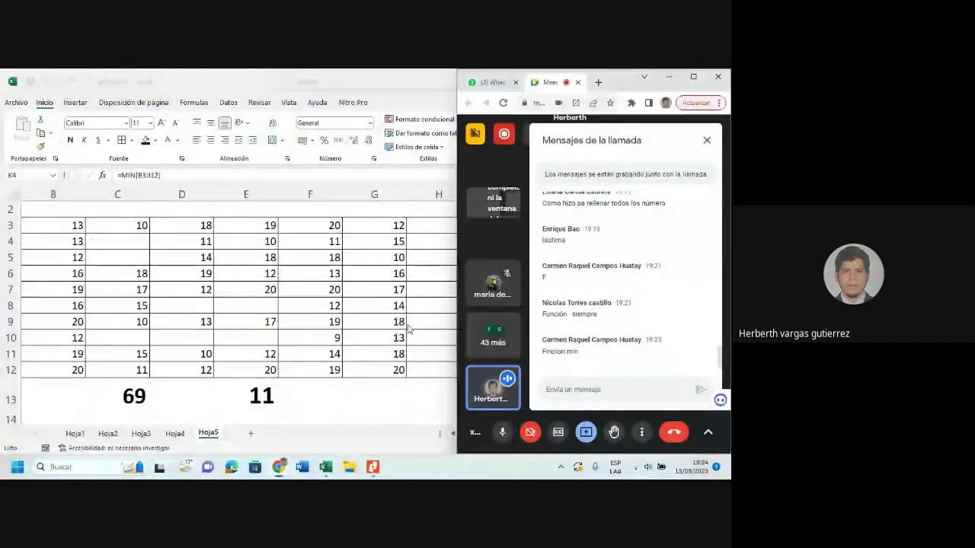
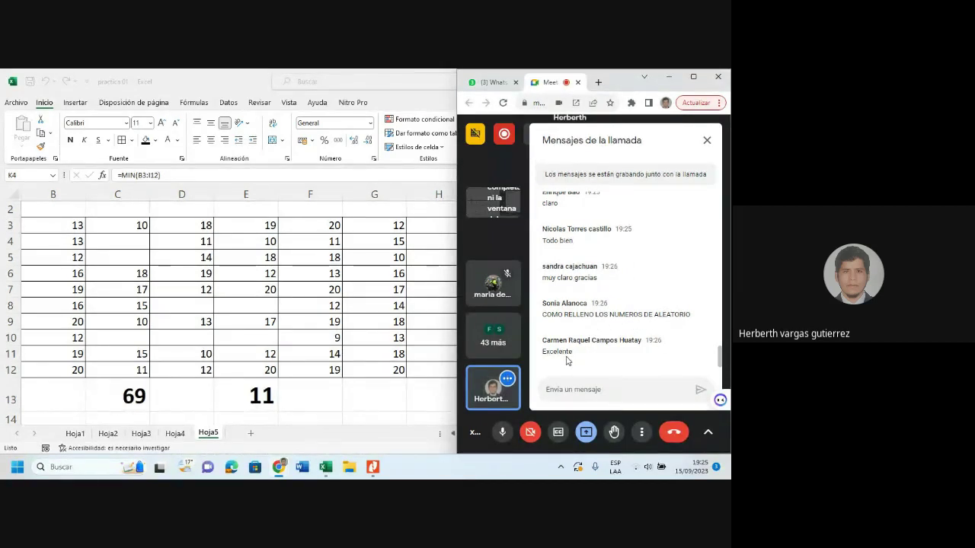
left_click(348, 383)
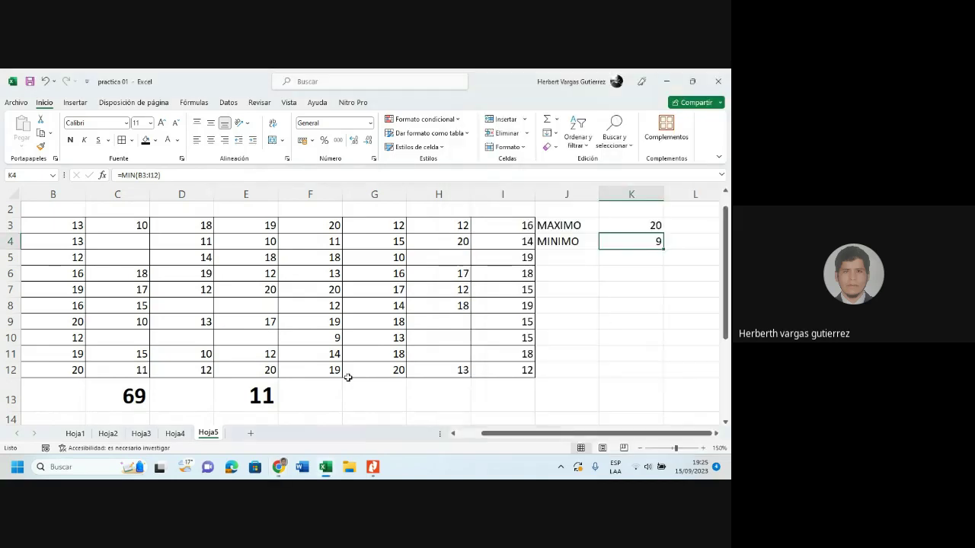
left_click(277, 465)
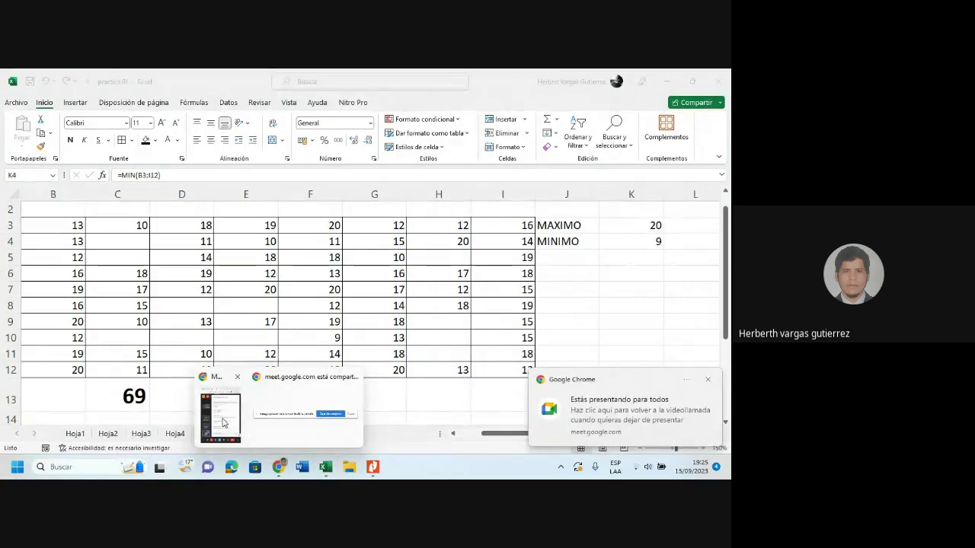
left_click(223, 423)
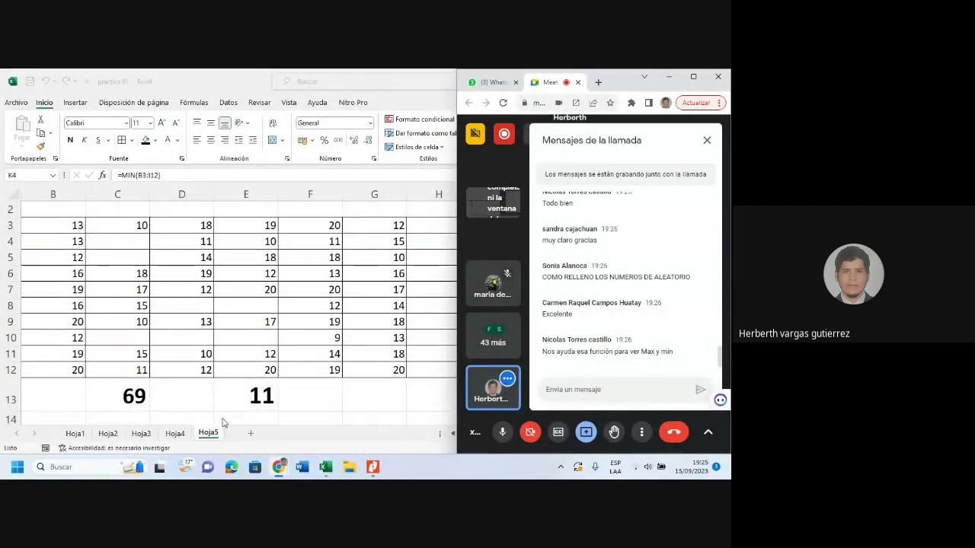
Switch back to the Excel workbook and add a new blank sheet after Hoja5
left_click(279, 401)
left_click(250, 432)
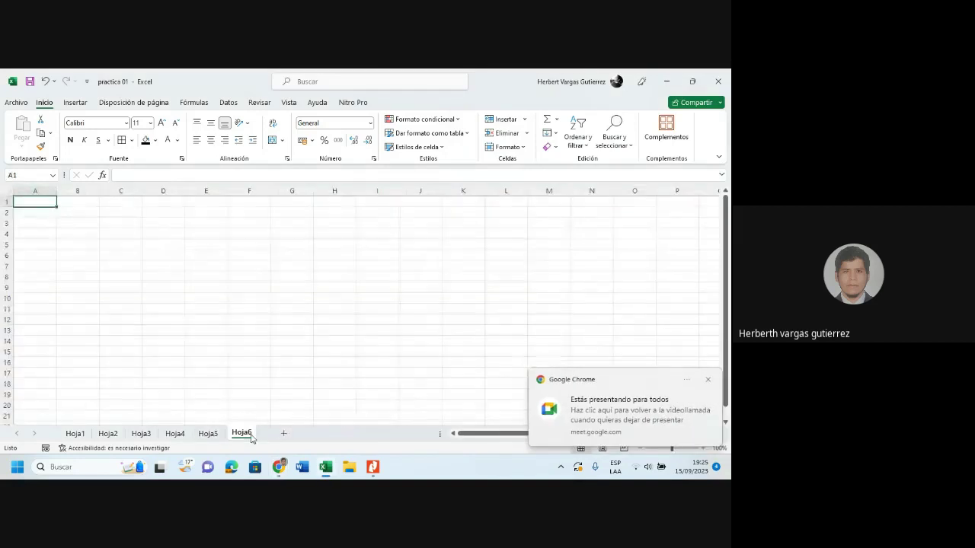
Enter the formula =ALEATORIO.ENTRE(0;20) in cell C3 of Hoja6
left_click(123, 220)
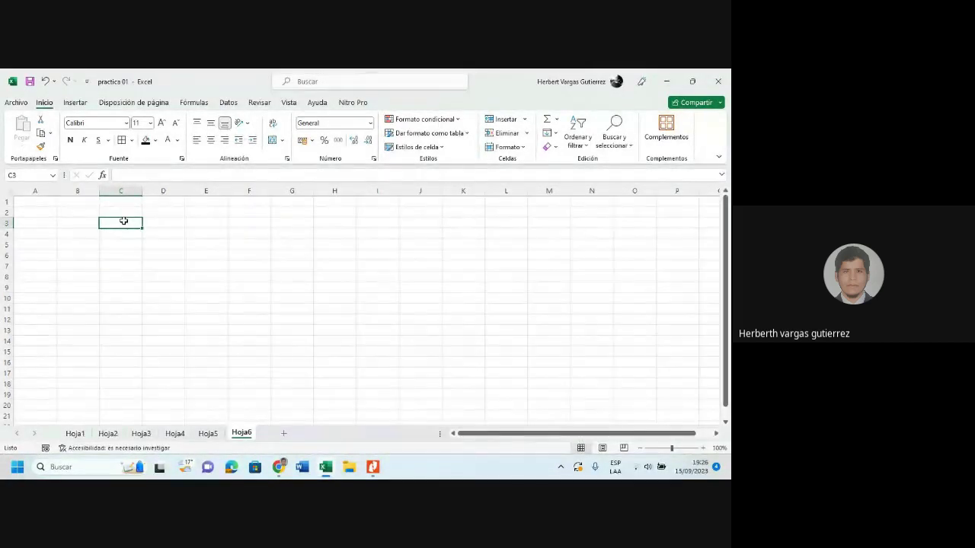
type("=")
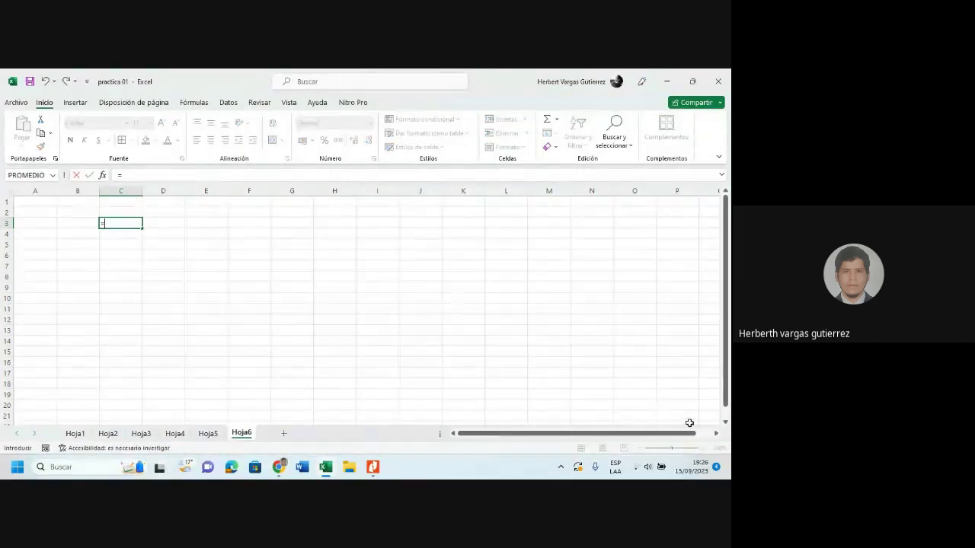
key("Escape")
left_click(704, 448)
left_click(704, 448)
left_click(704, 448)
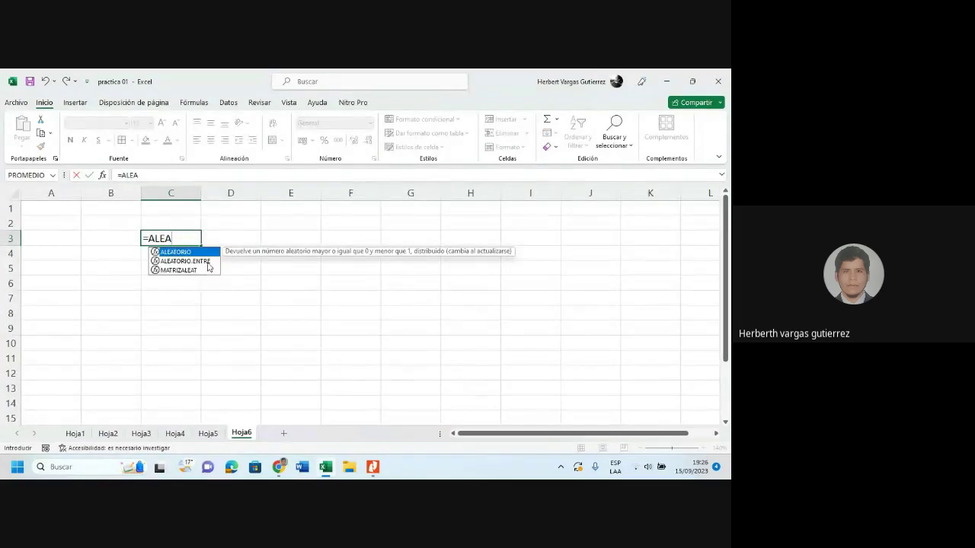
left_click(202, 261)
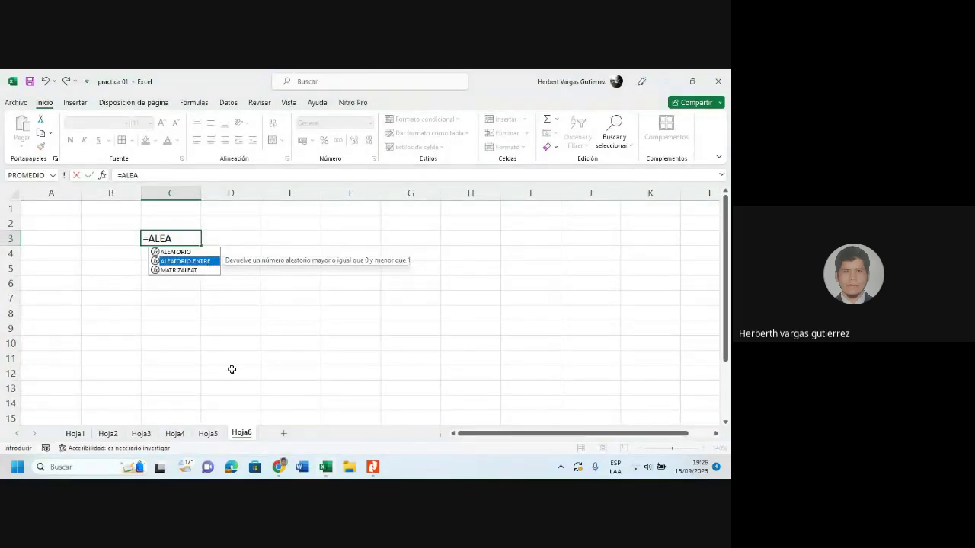
key("Tab")
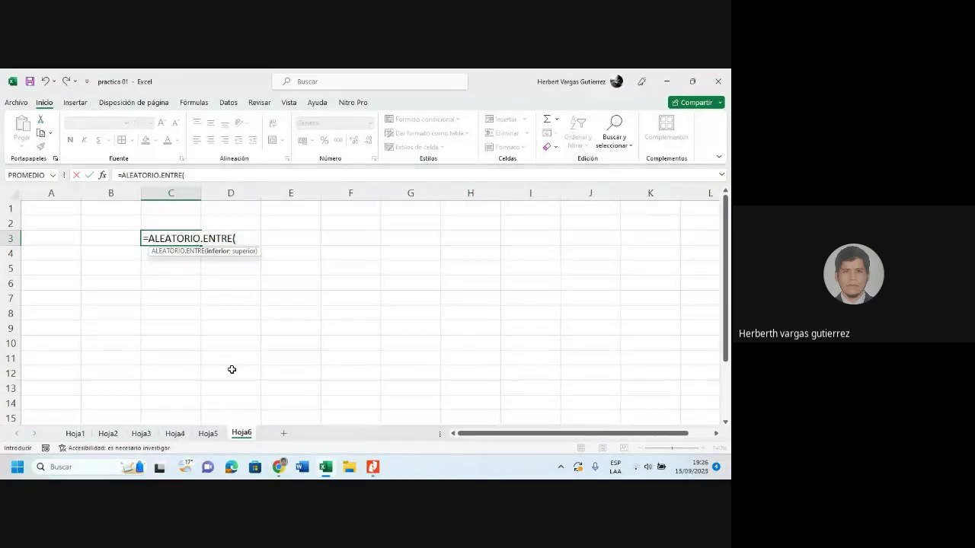
type("1")
type(";")
key("BackSpace")
key("BackSpace")
type(";20")
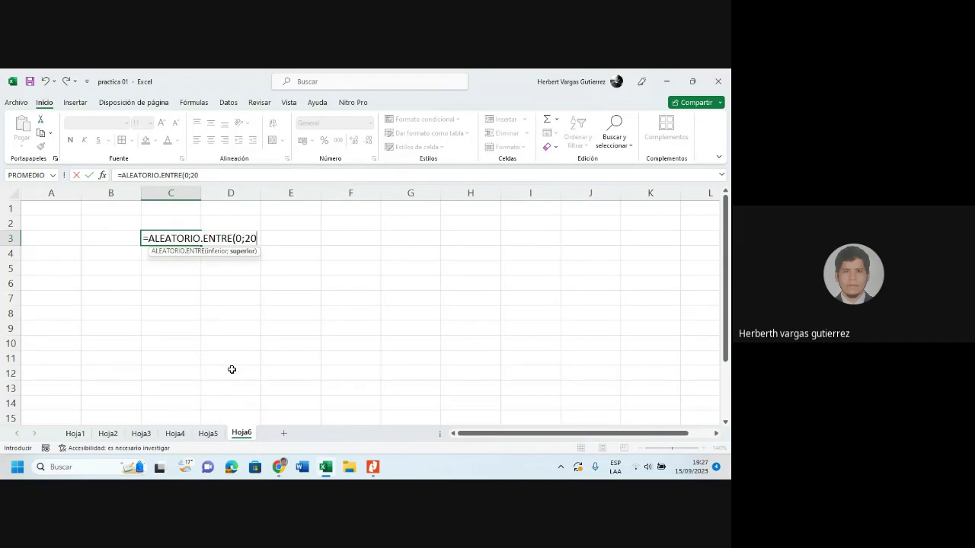
type(")")
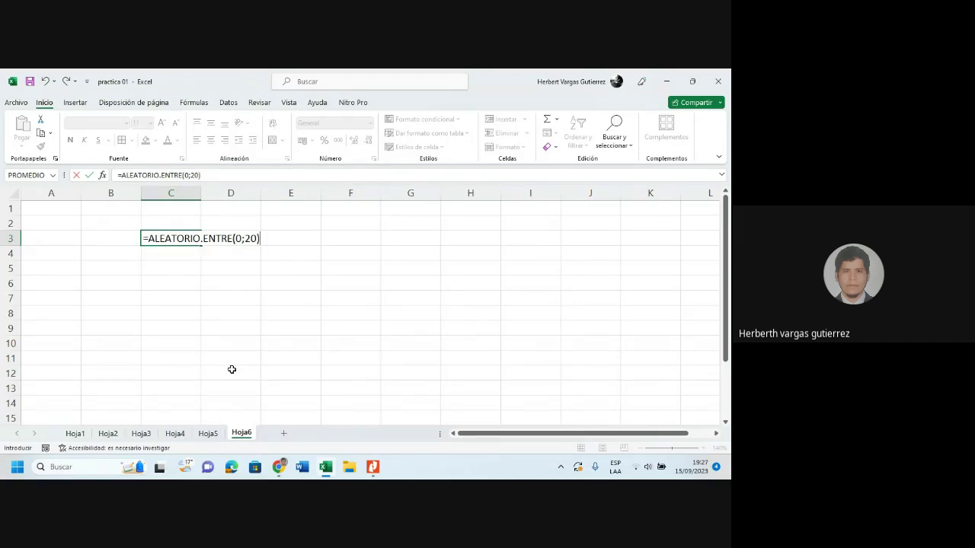
key("Return")
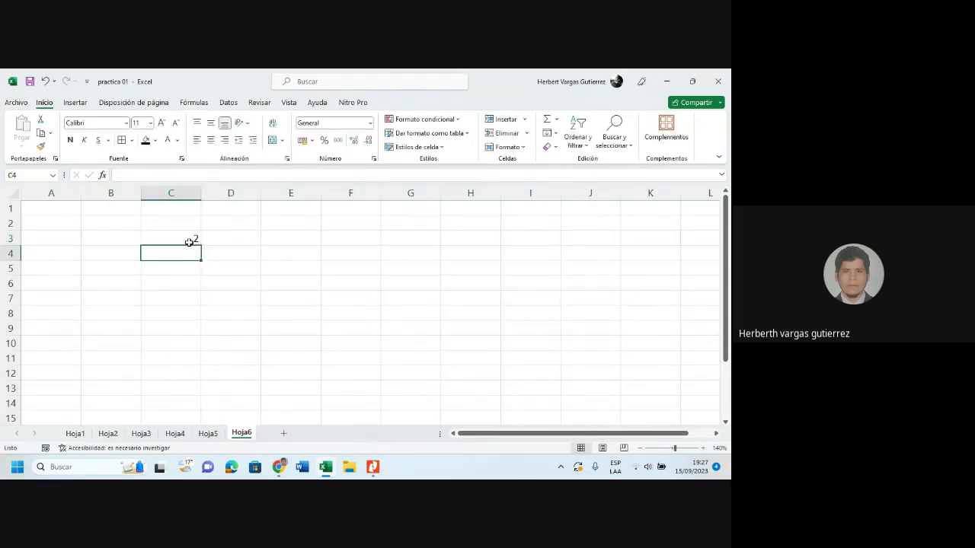
Fill the C3 formula down to row 14 and across to column K, and undo both fills
left_click(180, 237)
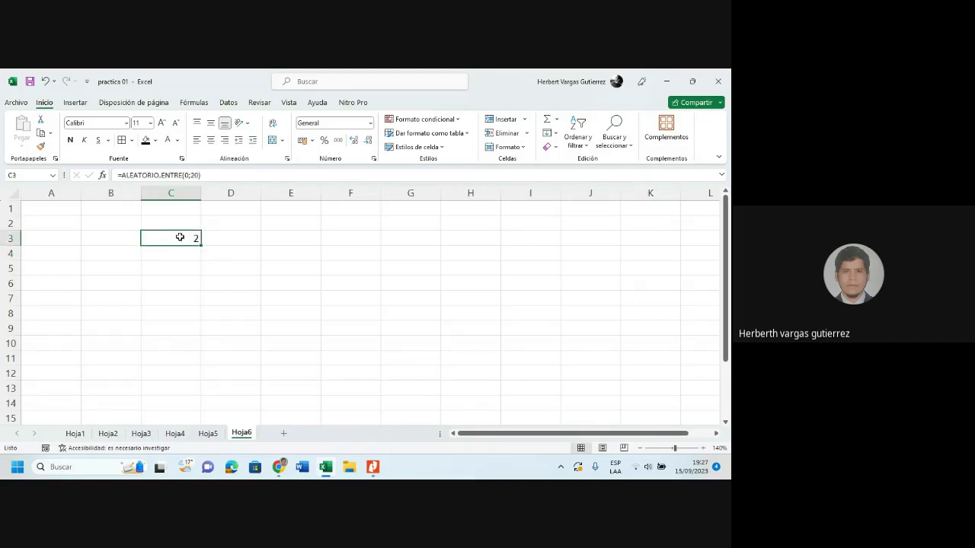
key("ctrl+c")
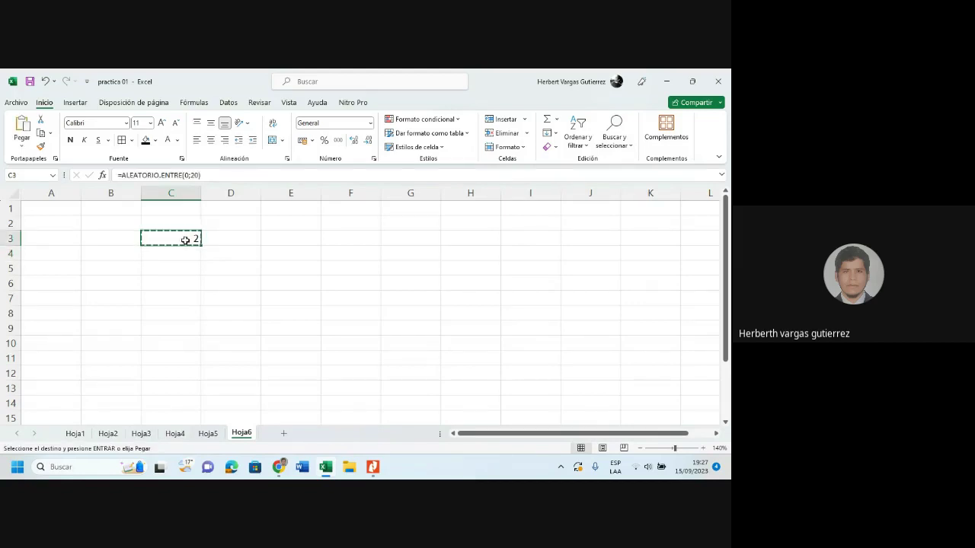
key("Escape")
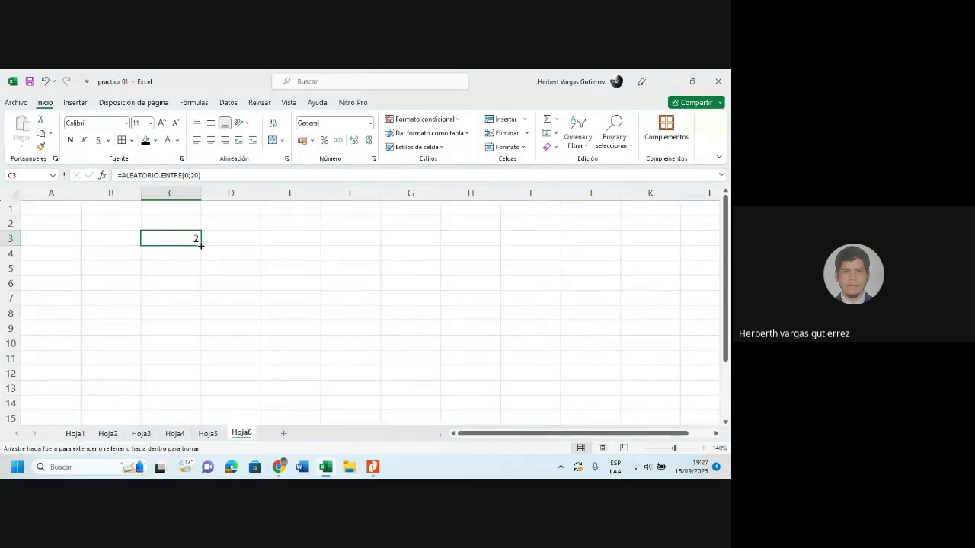
left_click_drag(201, 246, 196, 405)
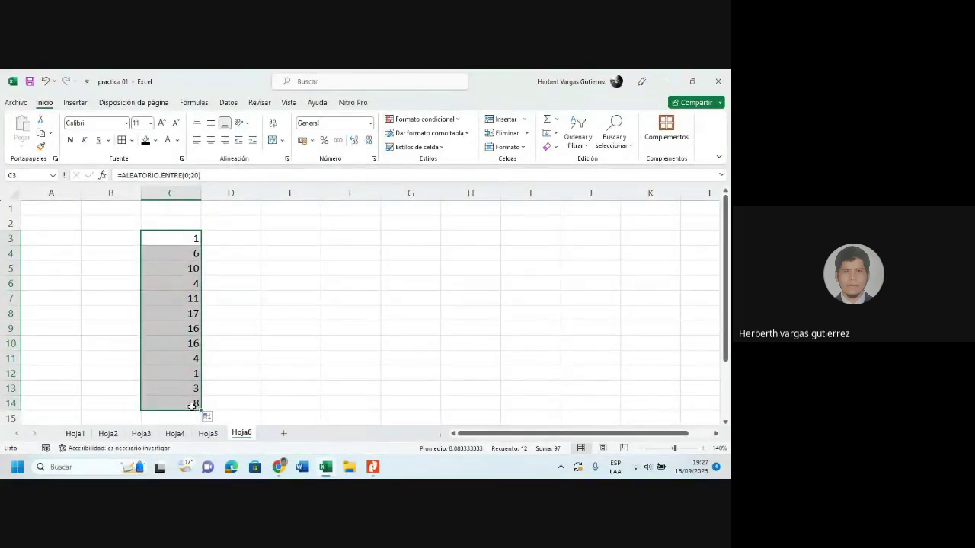
left_click_drag(201, 410, 672, 399)
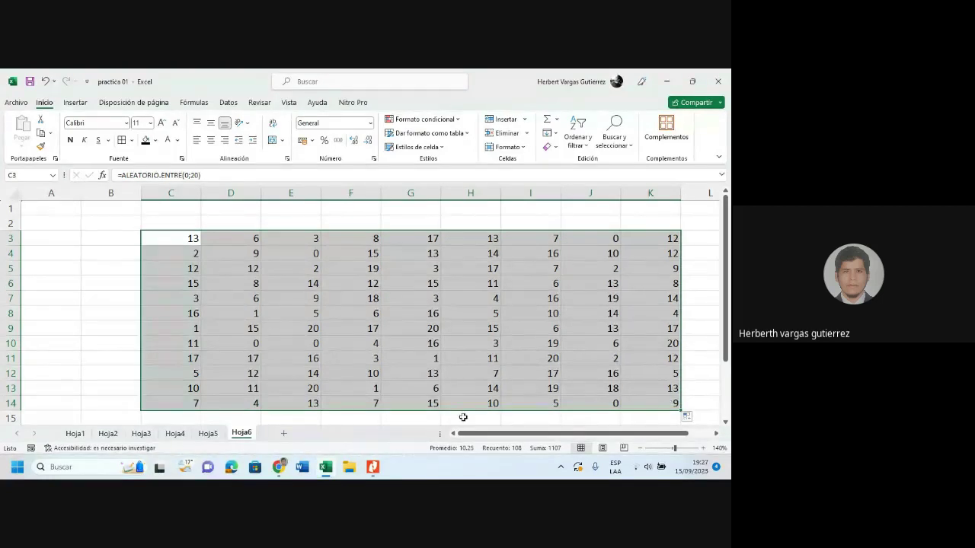
mouse_move(325, 467)
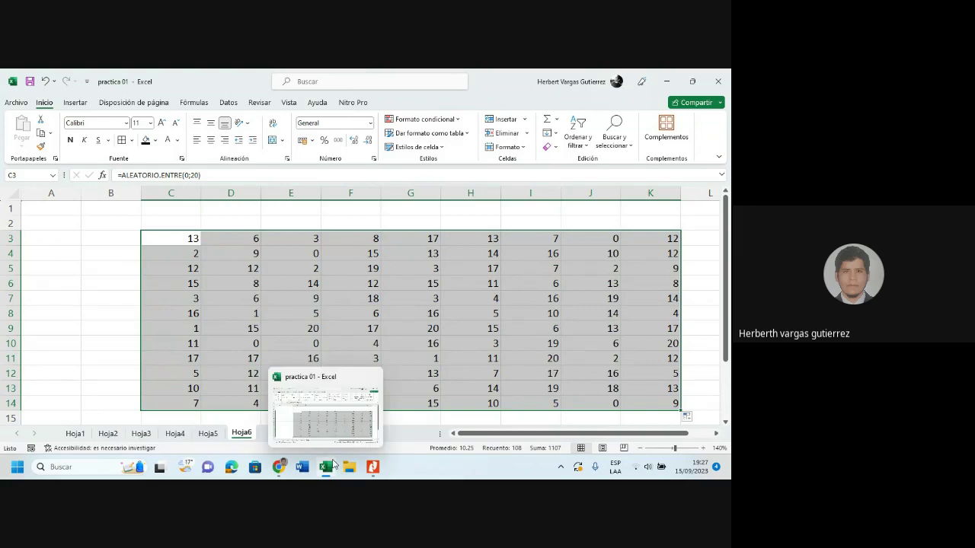
key("ctrl+z")
key("ctrl+z")
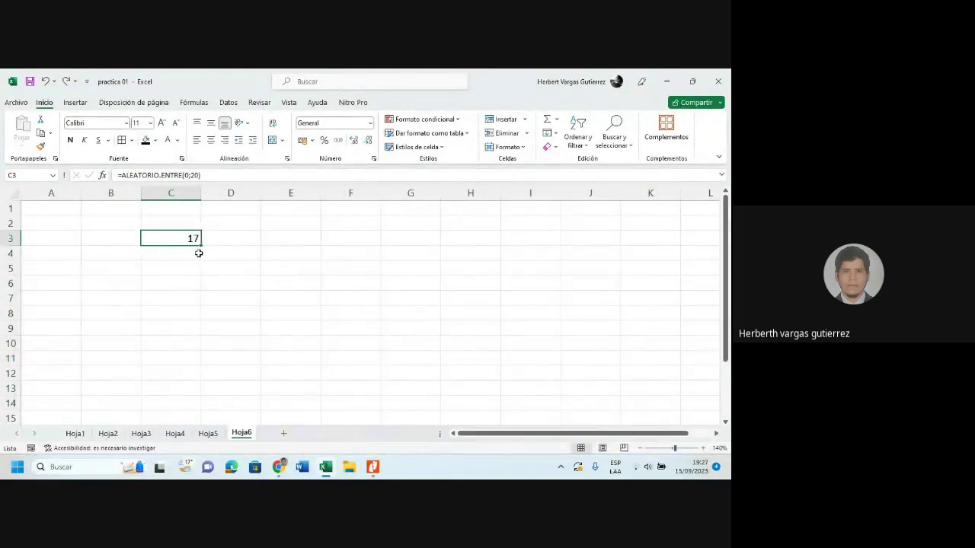
Copy cell C3 and paste only its formula into the range C3:K14
key("ctrl+c")
left_click_drag(174, 232, 647, 403)
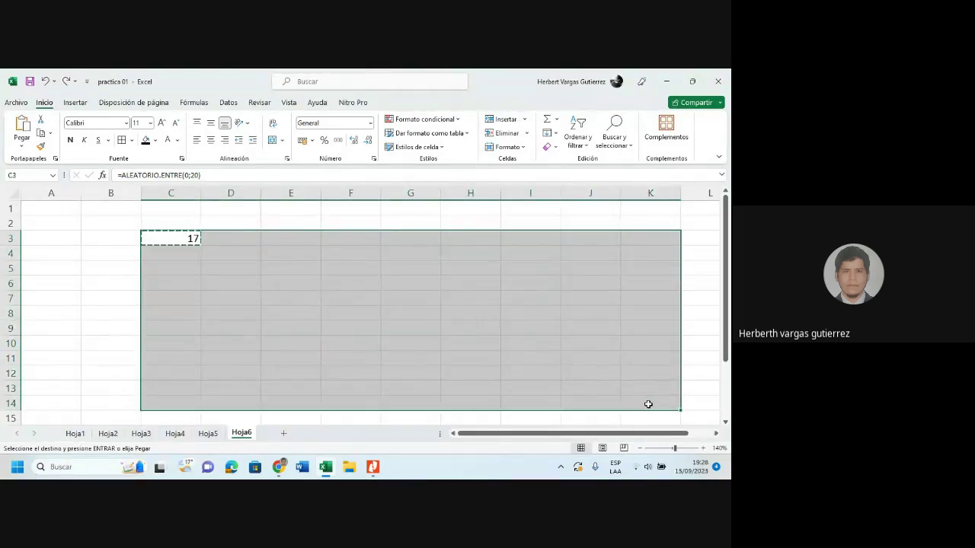
right_click(251, 270)
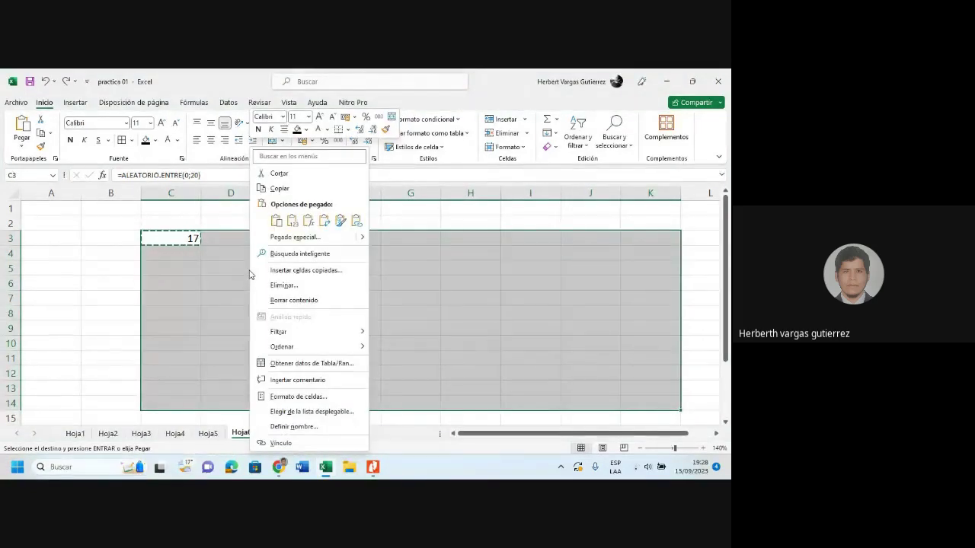
left_click(308, 221)
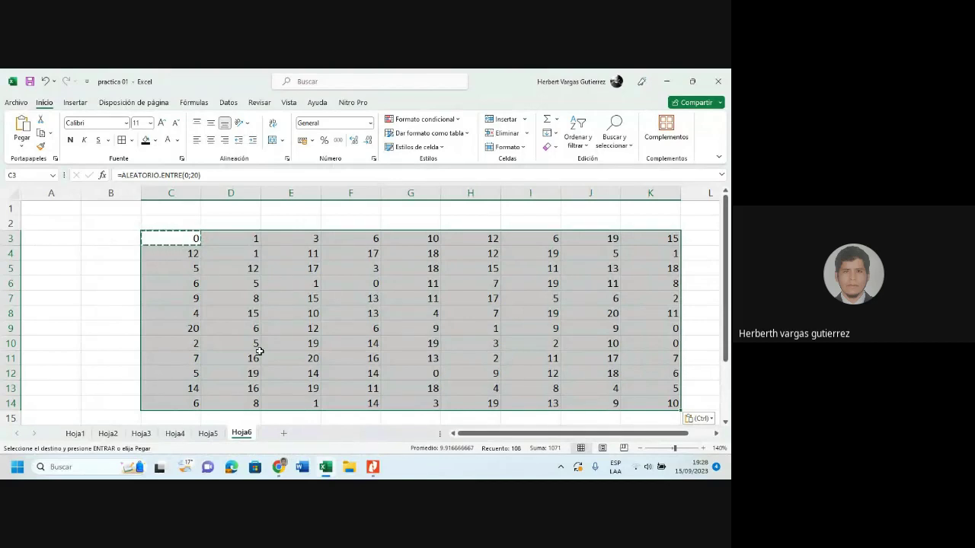
Switch to the Google Meet call, read the students' chat questions, and return to the Excel workbook
left_click(279, 467)
left_click(232, 434)
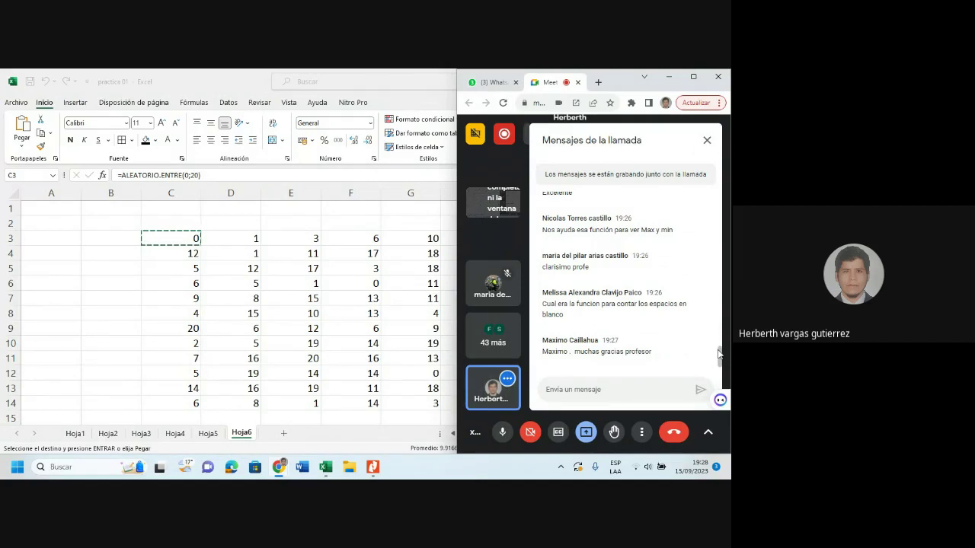
left_click_drag(722, 356, 723, 353)
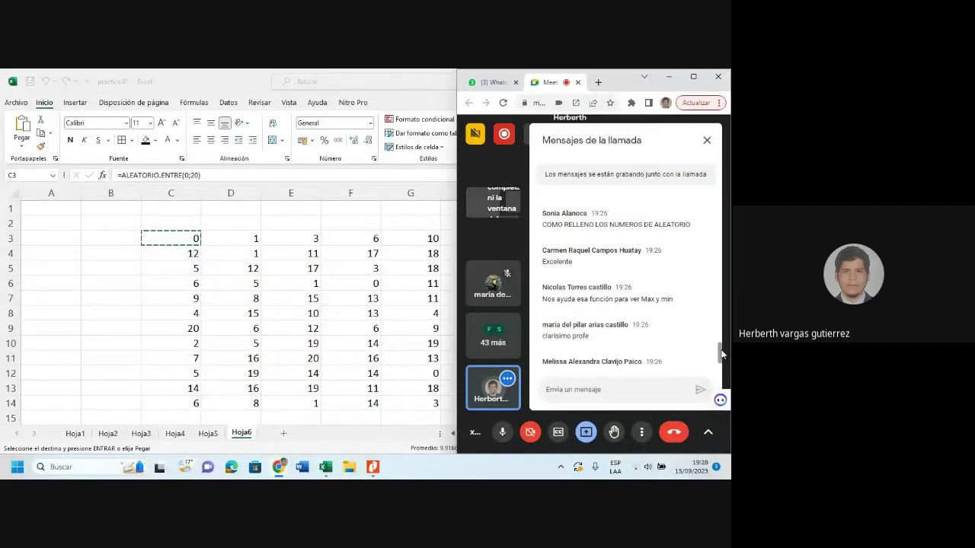
left_click_drag(722, 355, 722, 352)
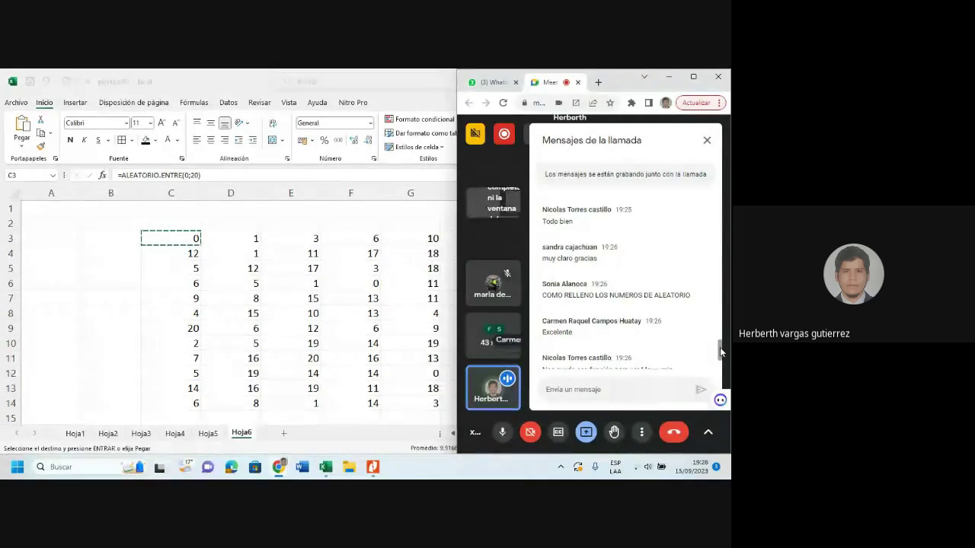
left_click_drag(719, 354, 719, 356)
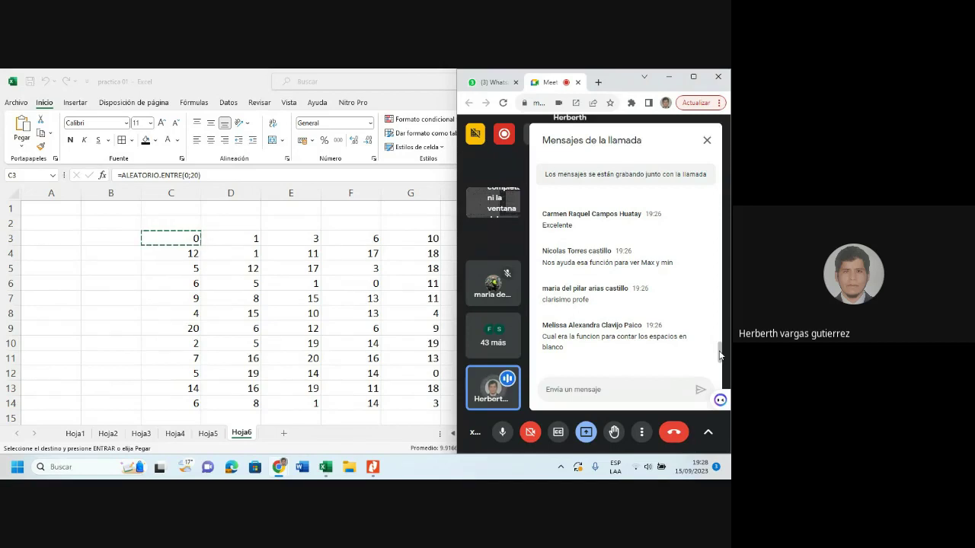
scroll(720, 352, "down", 2)
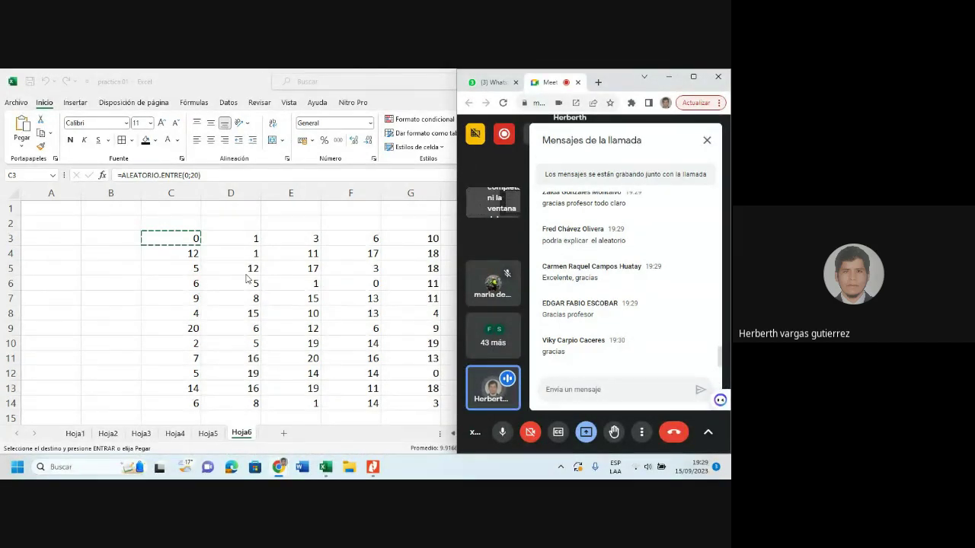
left_click(237, 394)
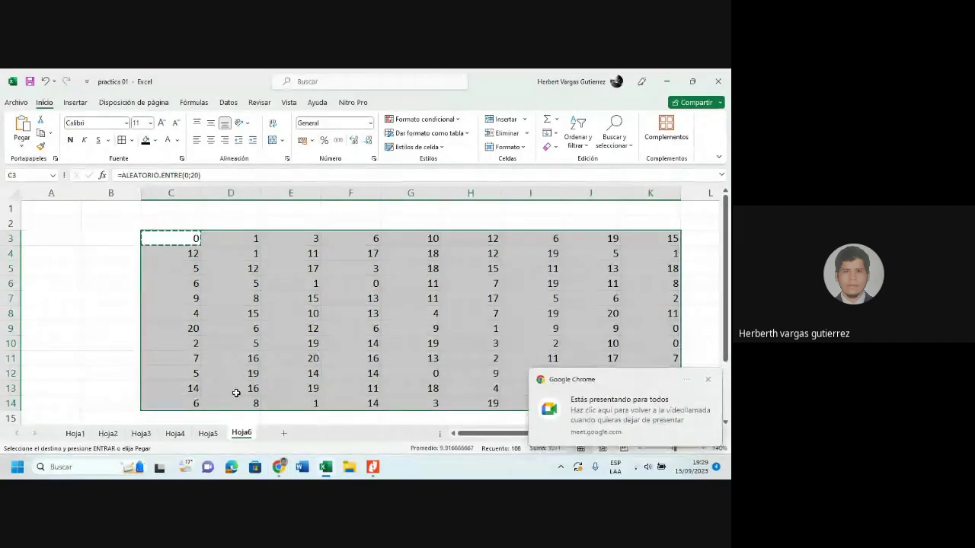
Undo the formula paste over C3:K14 and clear cell C3
key("ctrl+z")
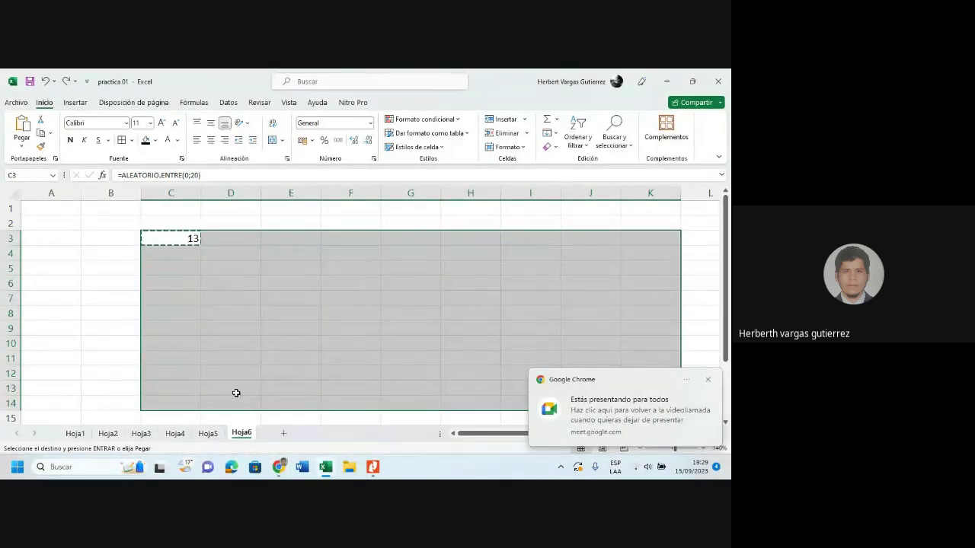
left_click(168, 242)
key("Delete")
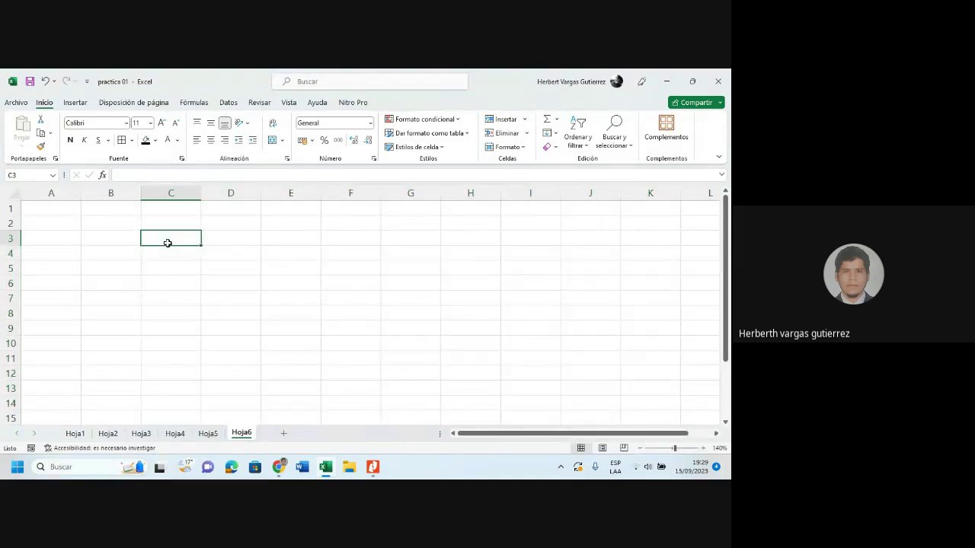
Enter =ALEATORIO.ENTRE(5;15) in cell C3 and fill it through the range C3:K14
type("=")
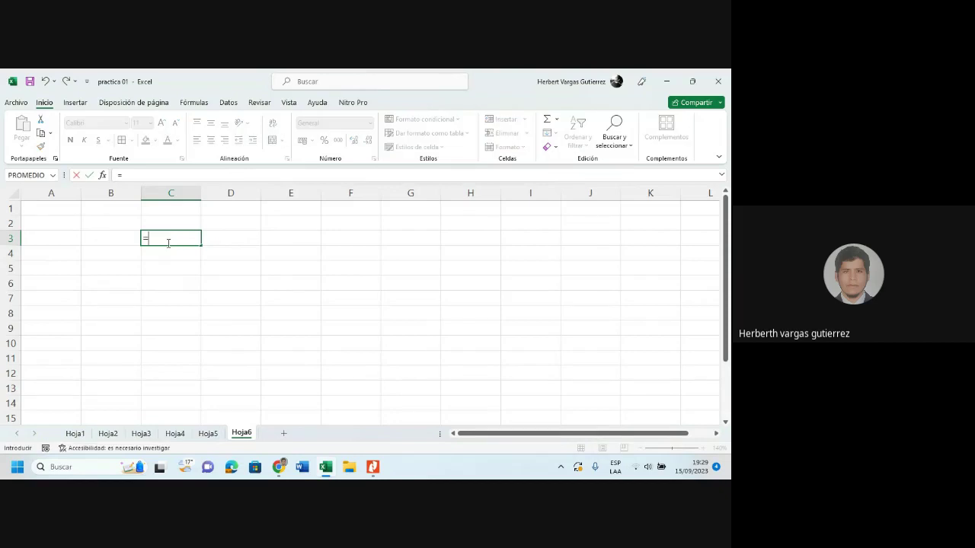
type("ALE")
key("Down")
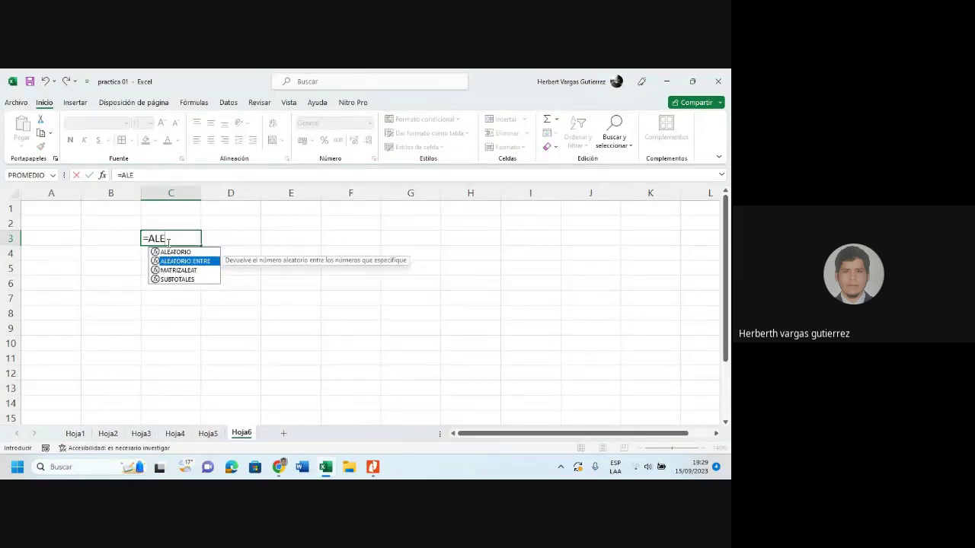
key("Tab")
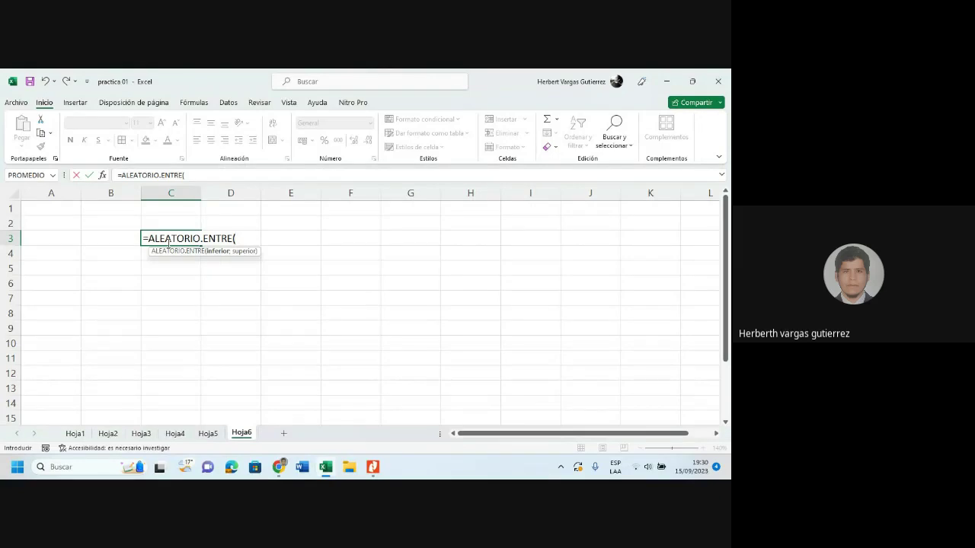
type("5;15)")
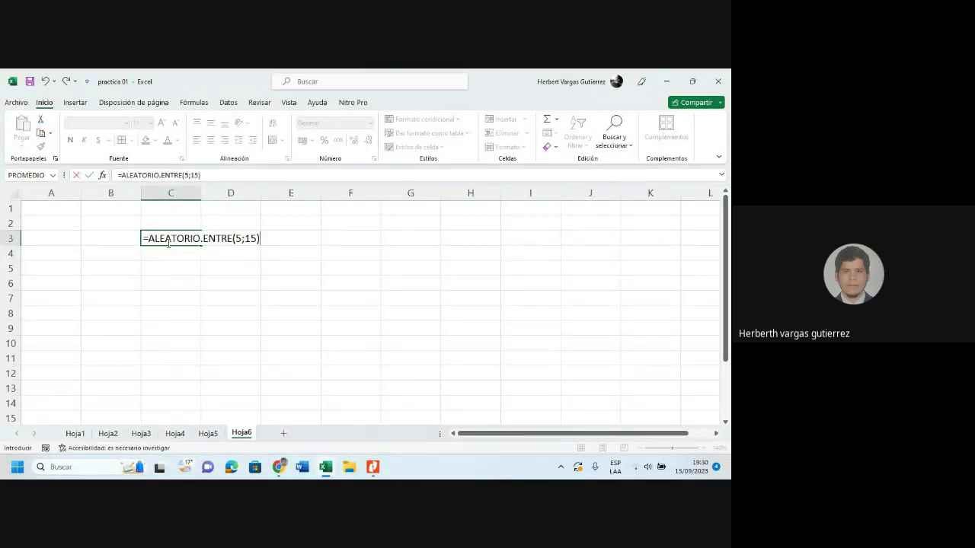
key("Return")
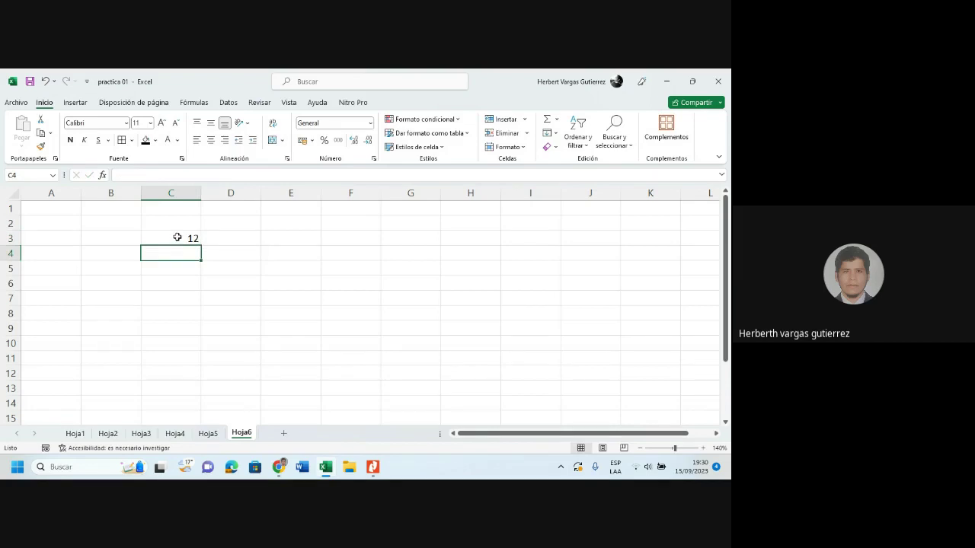
left_click(174, 237)
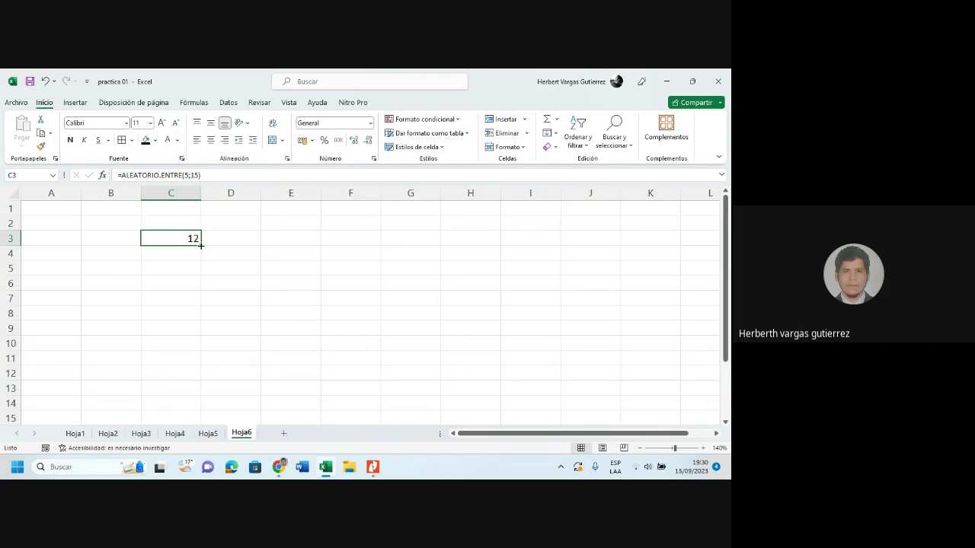
left_click_drag(200, 246, 649, 402)
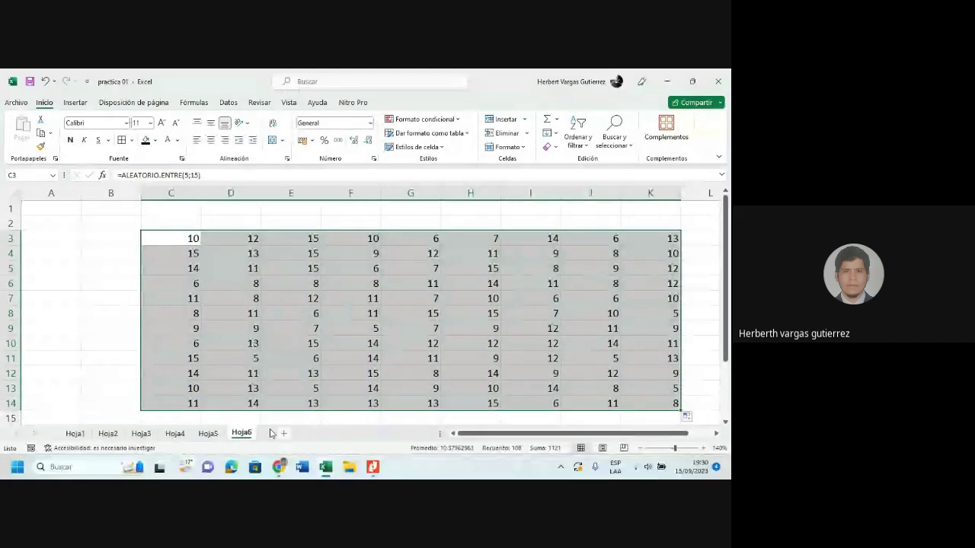
Switch to the Google Meet call with its chat open and maximize its window
left_click(281, 468)
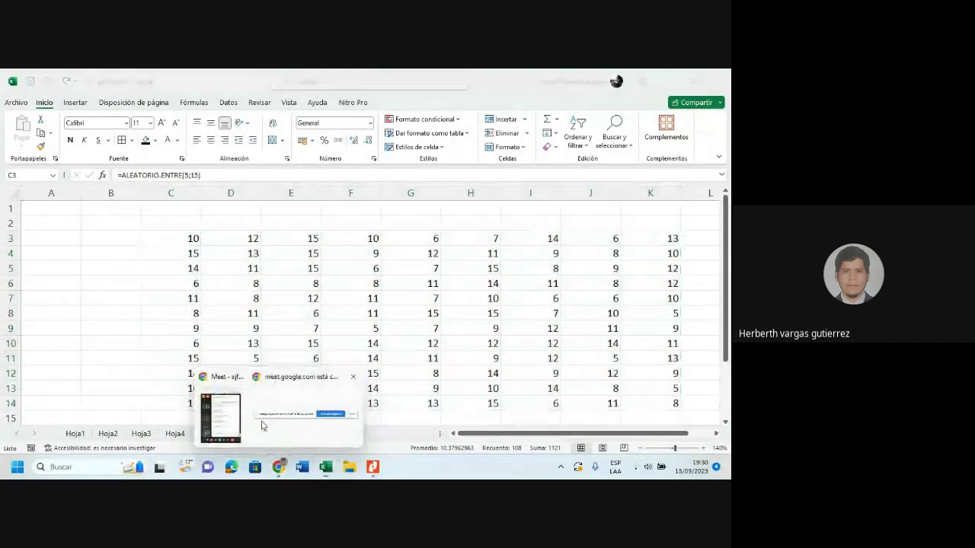
mouse_move(231, 424)
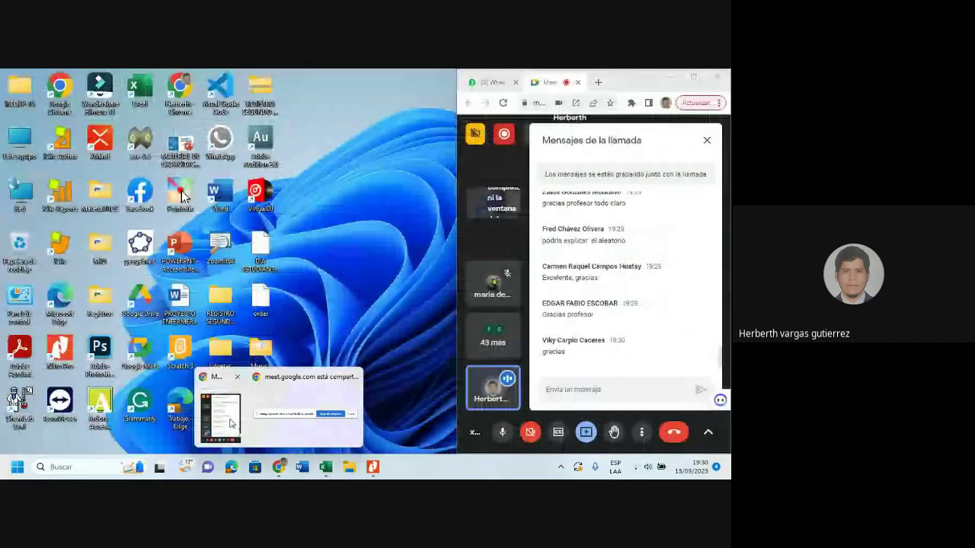
left_click(231, 423)
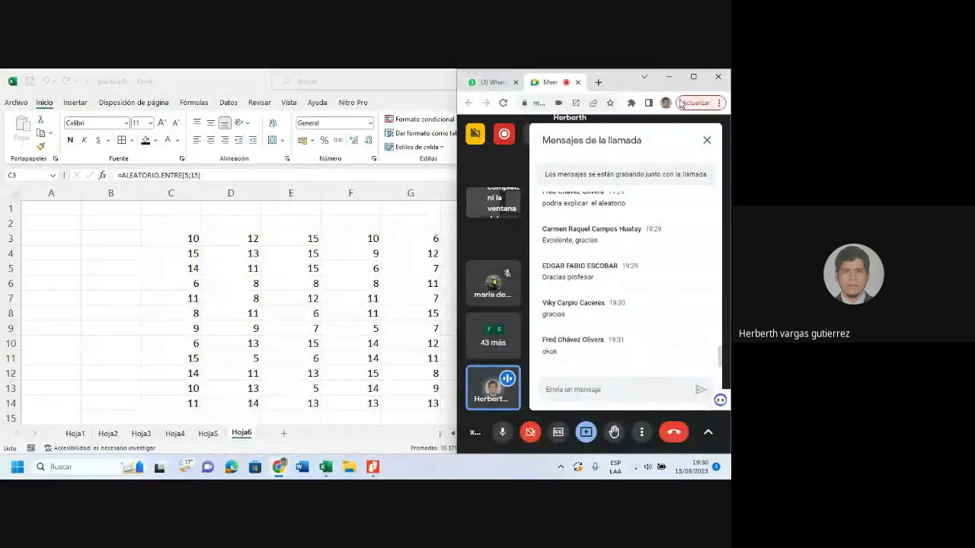
left_click(693, 77)
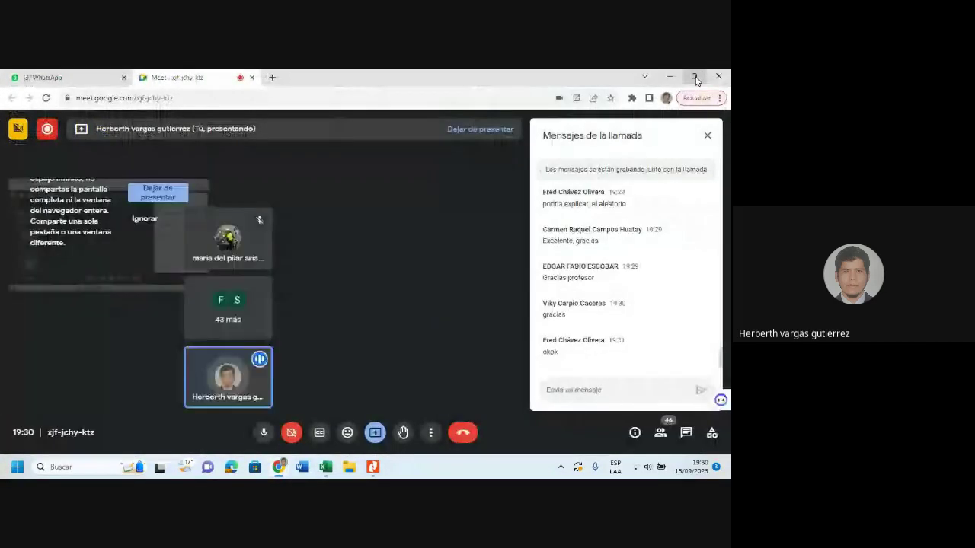